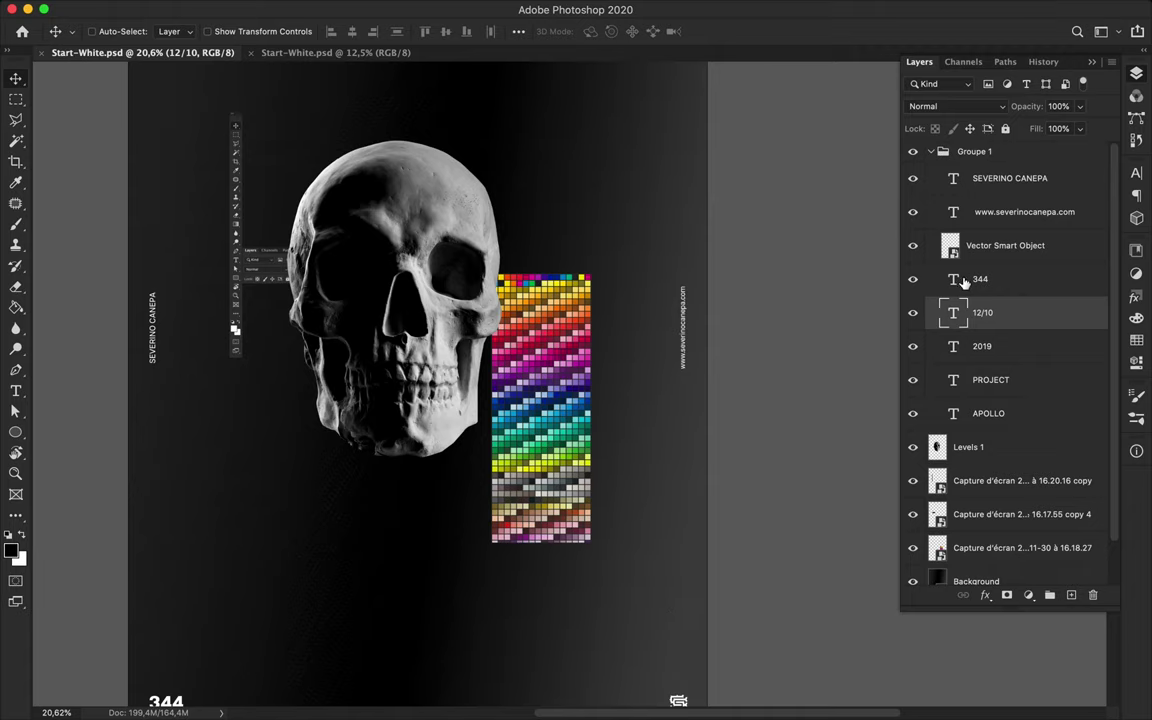
Collapse Groupe 1, select the Levels 1 layer and fit the poster in view
click(931, 151)
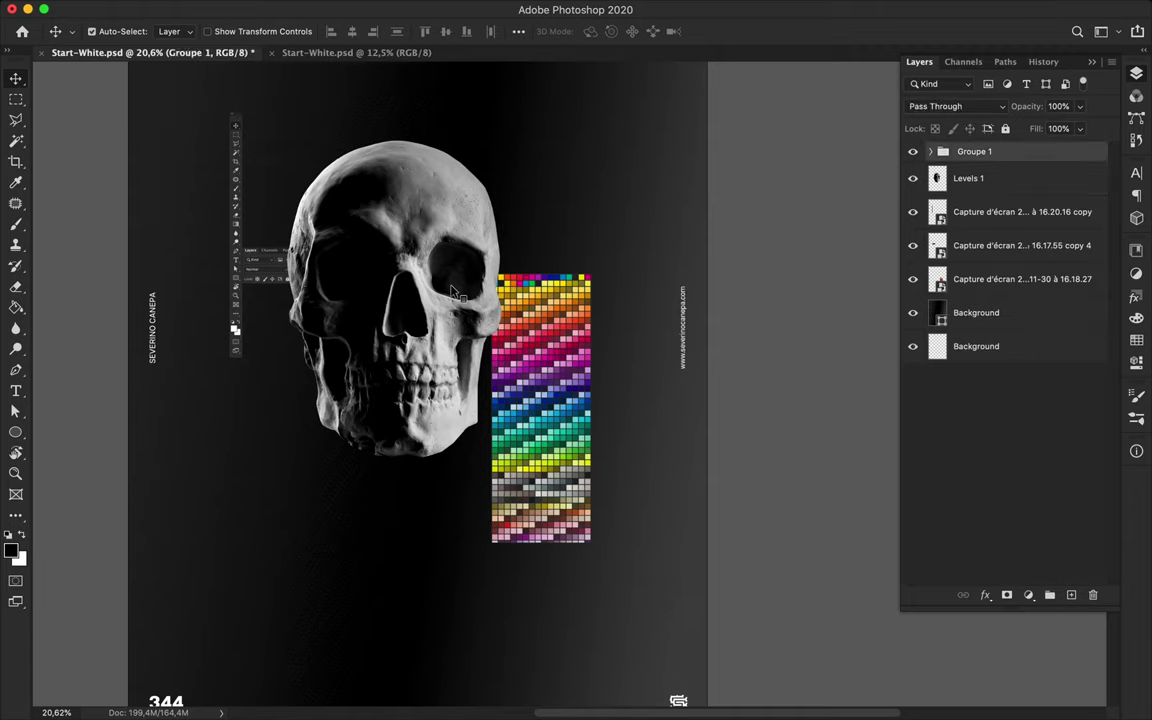
click(968, 178)
key(ctrl+0)
Draw a curvy blob outline over the skull with the Pen tool
key(p)
drag(597, 197, 621, 197)
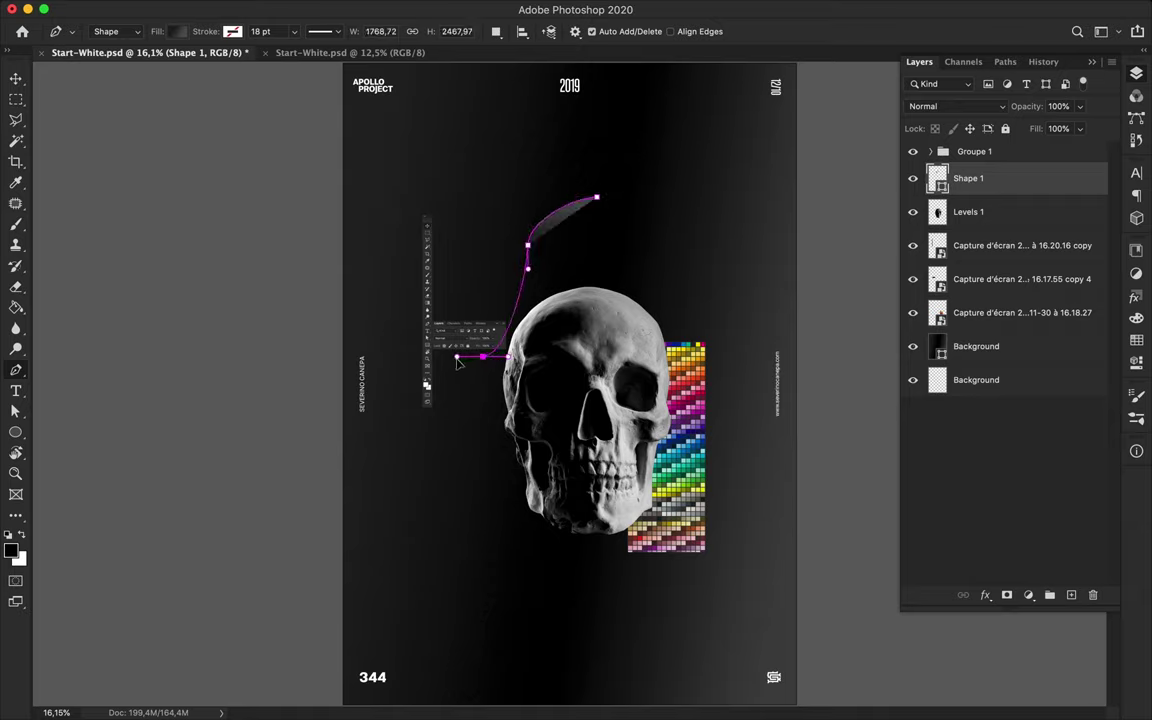
drag(460, 358, 455, 357)
click(433, 493)
drag(474, 553, 482, 555)
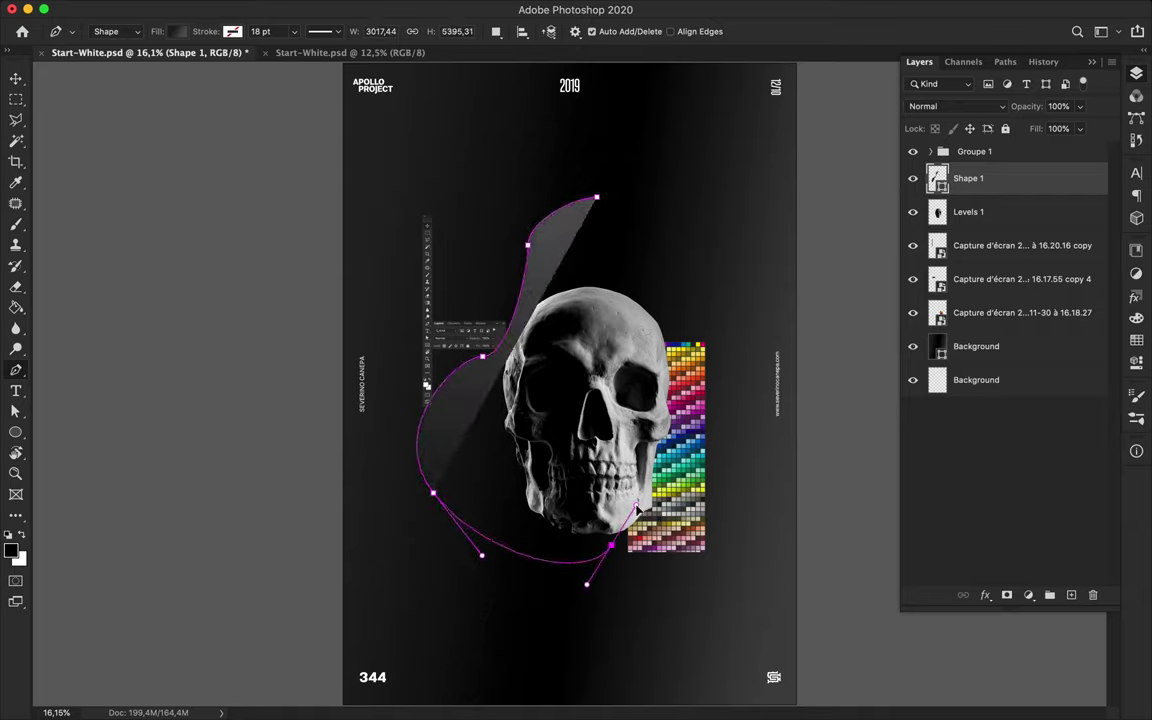
drag(611, 545, 638, 520)
mouse_move(642, 323)
mouse_down()
mouse_move(556, 202)
mouse_move(535, 309)
mouse_up()
Close the blob and raise its top anchor to round the top
key(a)
click(483, 356)
mouse_move(596, 197)
mouse_down()
mouse_move(593, 177)
mouse_move(556, 170)
mouse_up()
click(509, 247)
click(488, 366)
key(Return)
key(v)
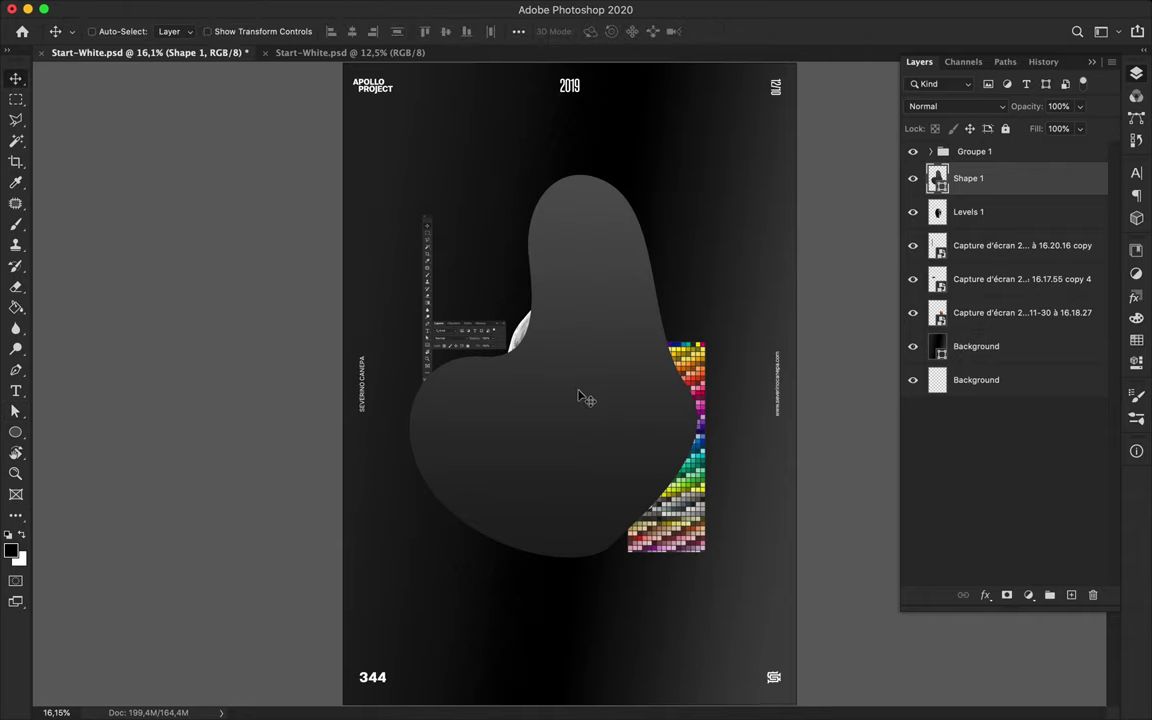
Give the blob shape a dark gradient fill preset
key(a)
click(240, 33)
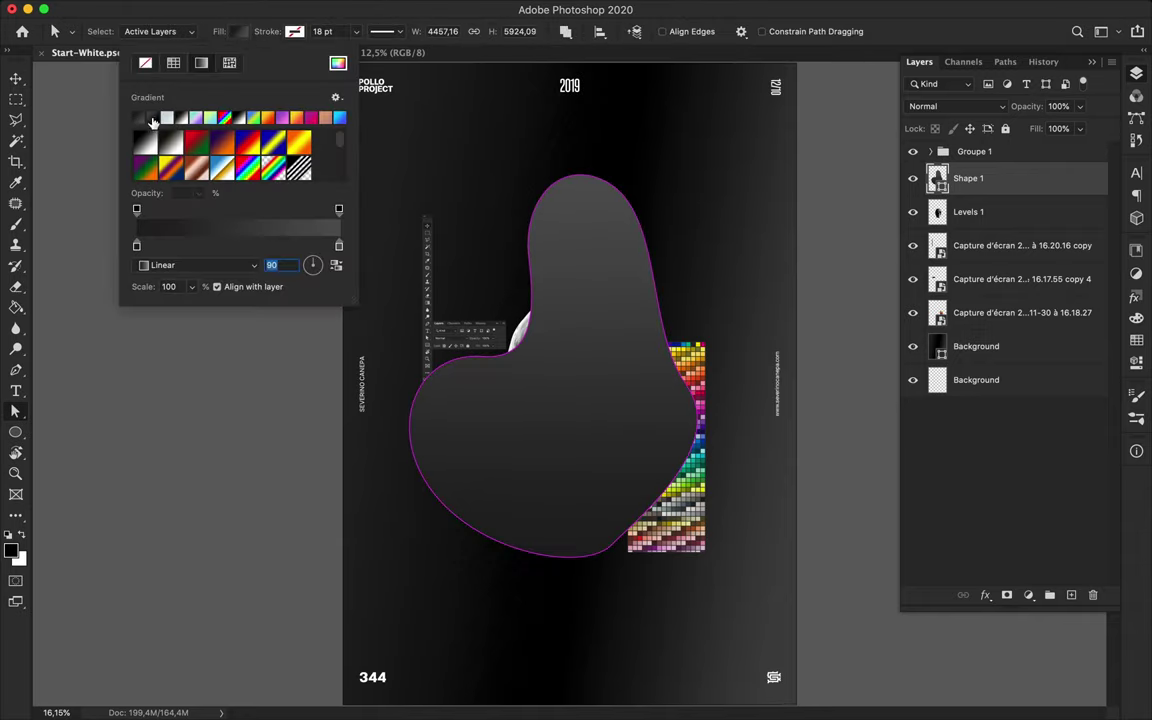
click(152, 121)
click(312, 271)
key(Return)
key(v)
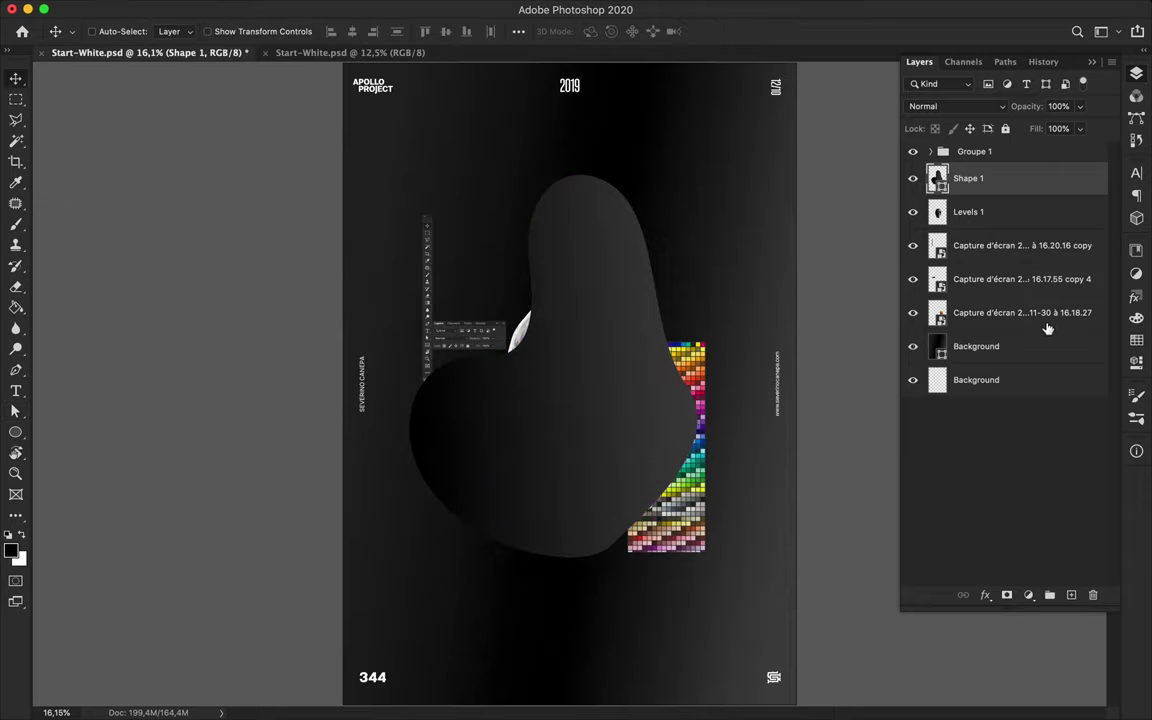
Paint a black copy of the blob on a new layer beneath Shape 1
key(ctrl+shift+alt+n)
ctrl+click(937, 211)
key(b)
mouse_move(597, 154)
mouse_down()
mouse_move(424, 501)
mouse_move(640, 450)
mouse_up()
key(ctrl+d)
drag(970, 182, 970, 222)
Soften the black shadow with Gaussian Blur and move Levels 1 above the blob
click(586, 10)
click(661, 262)
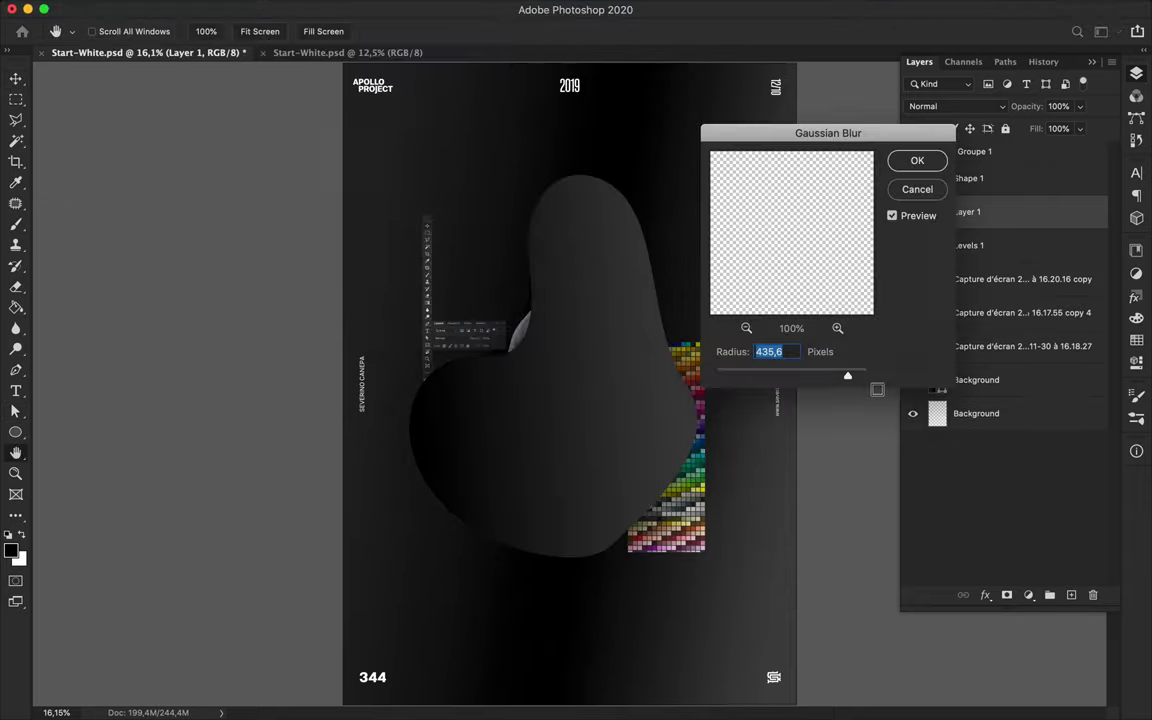
drag(848, 375, 832, 378)
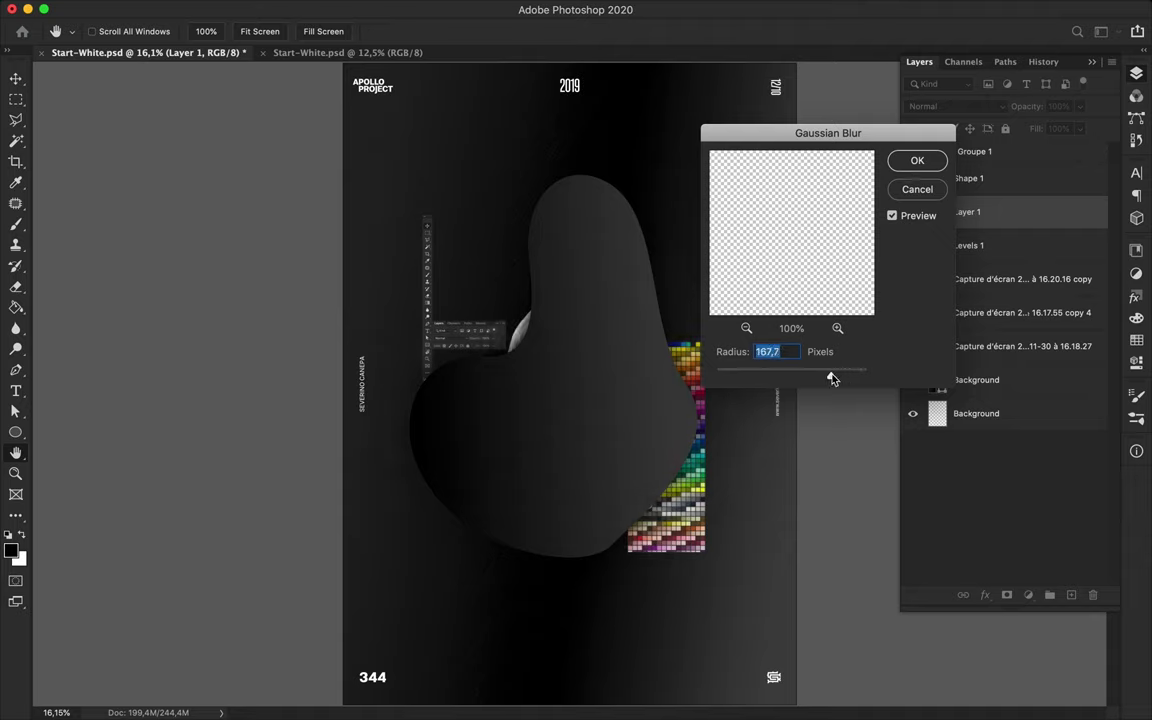
click(915, 163)
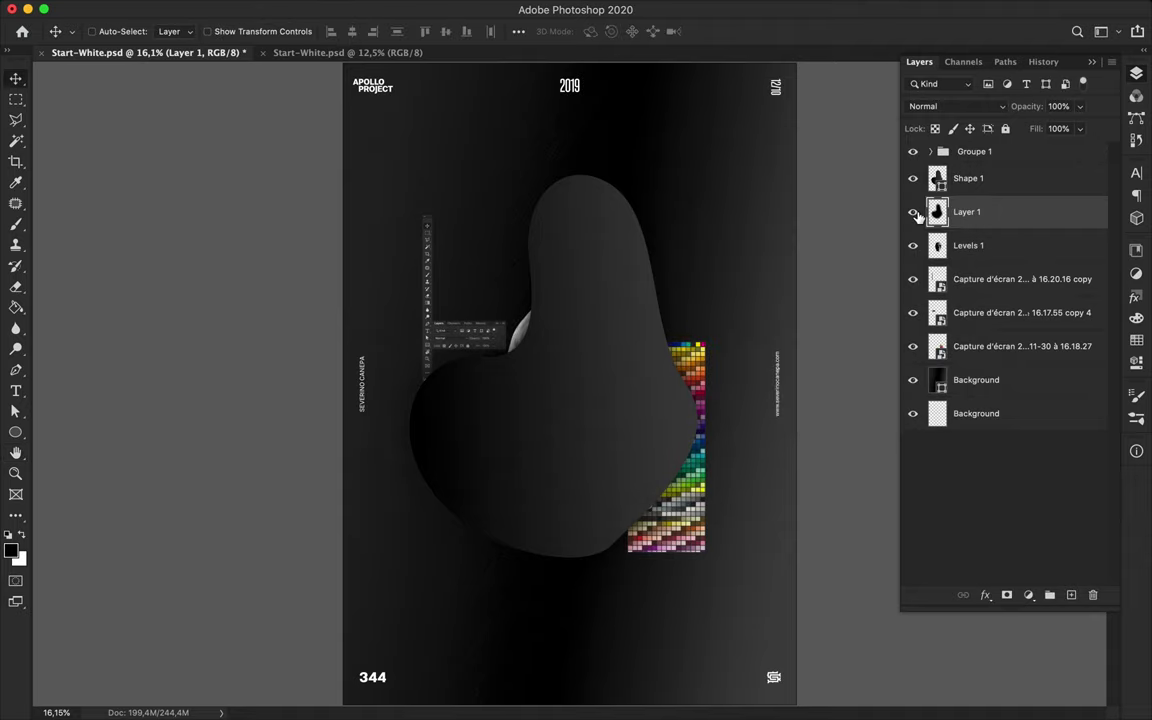
drag(918, 245, 955, 172)
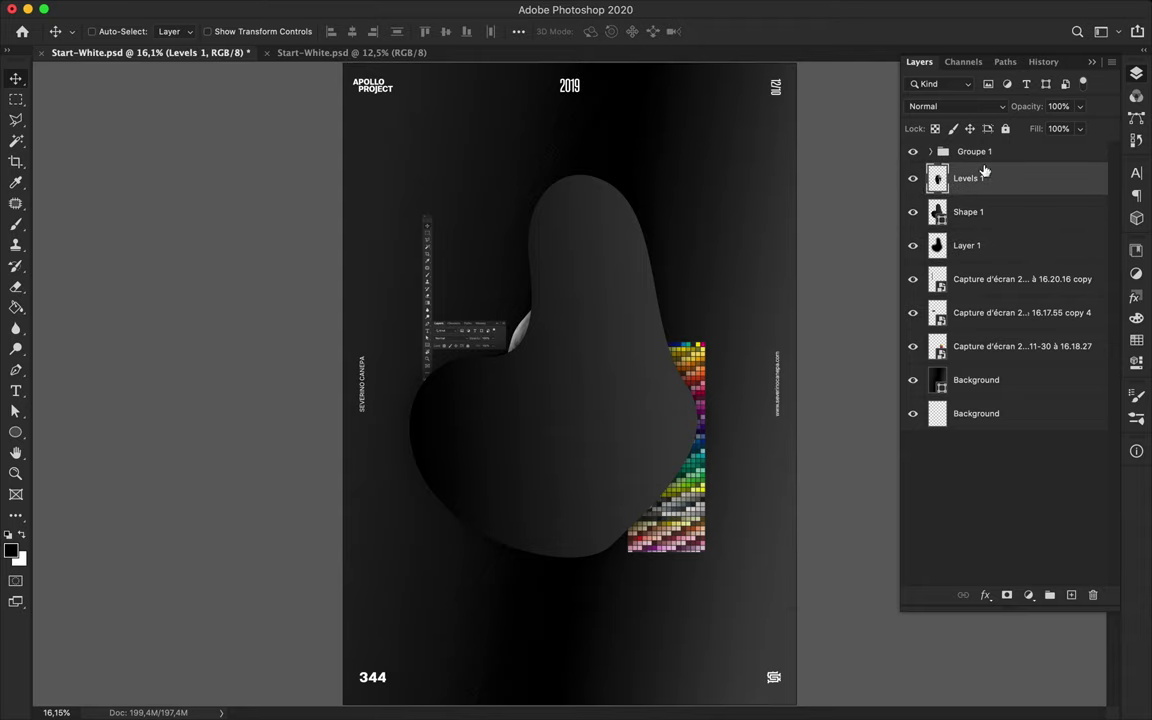
Enlarge the skull layer with Free Transform
key(p)
click(165, 31)
key(Escape)
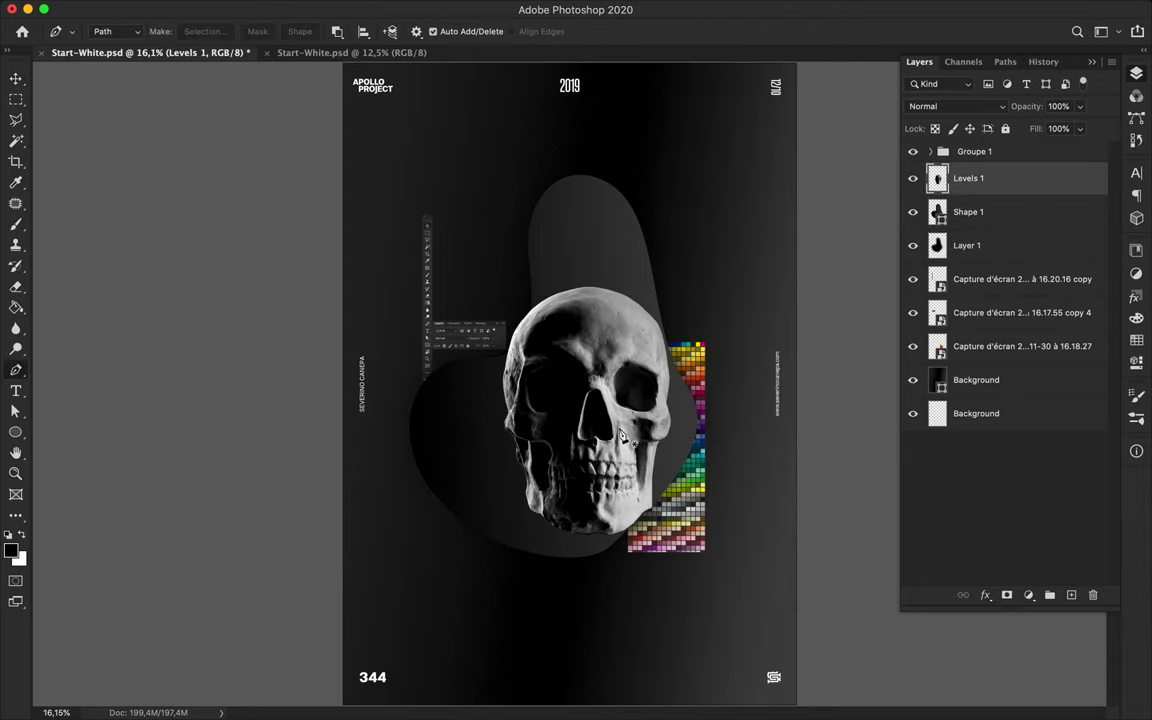
key(v)
key(ctrl+t)
drag(586, 540, 586, 610)
key(Return)
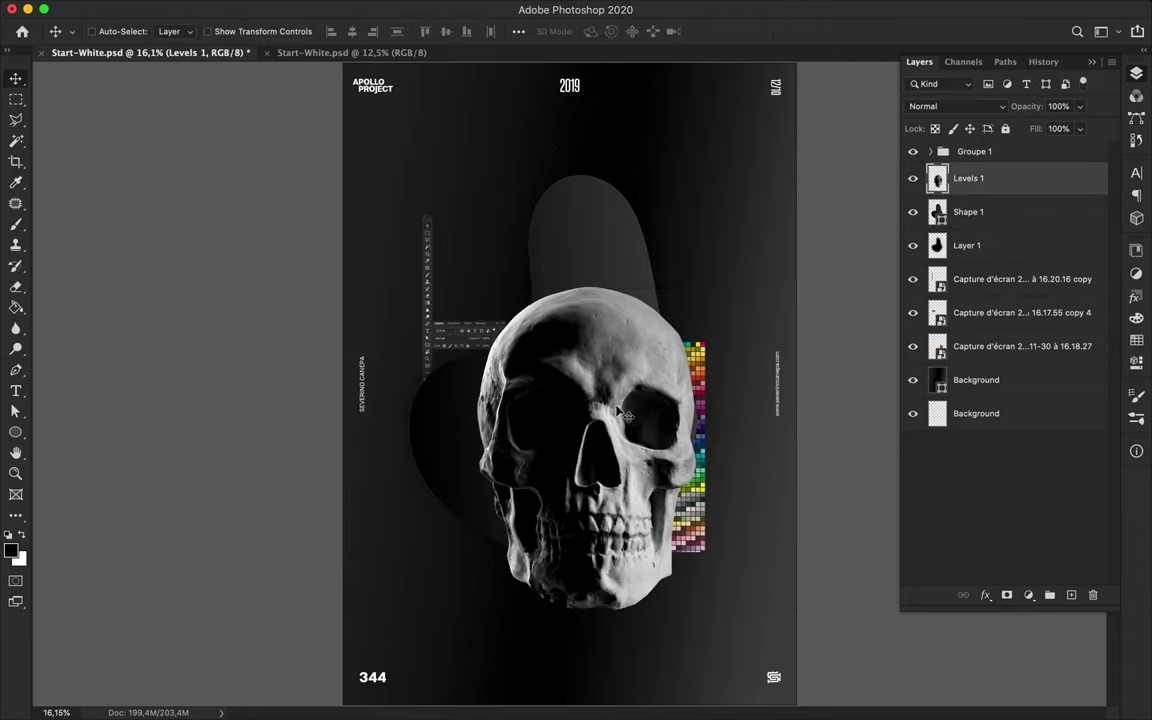
Trace the eye socket with the Pen and copy it to a new layer
key(p)
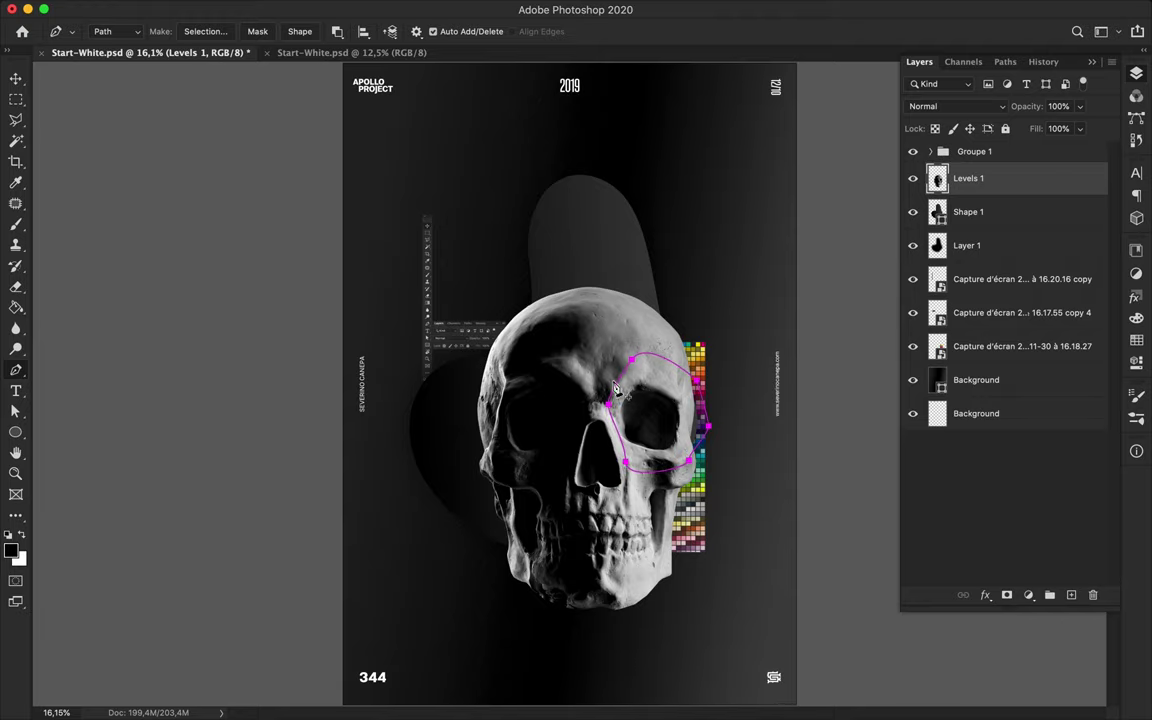
click(203, 31)
key(Return)
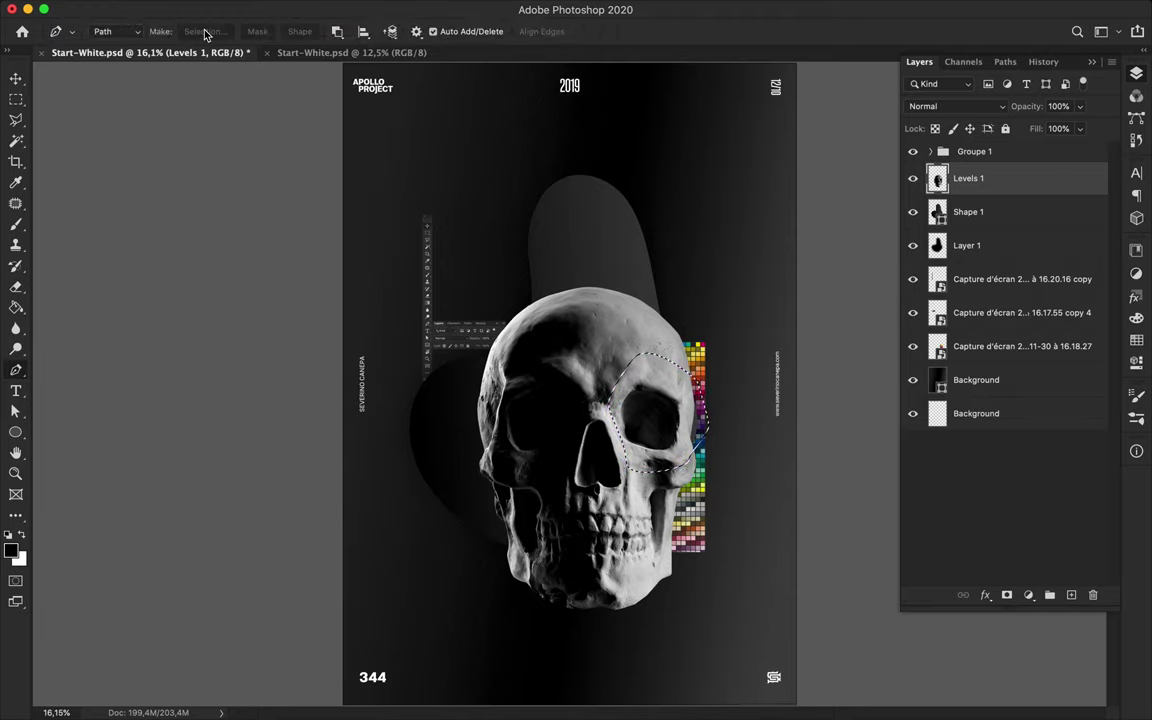
key(ctrl+j)
Move the eye-socket fragment to the upper right and enlarge it
key(v)
drag(655, 410, 650, 255)
key(ctrl+t)
drag(652, 302, 653, 325)
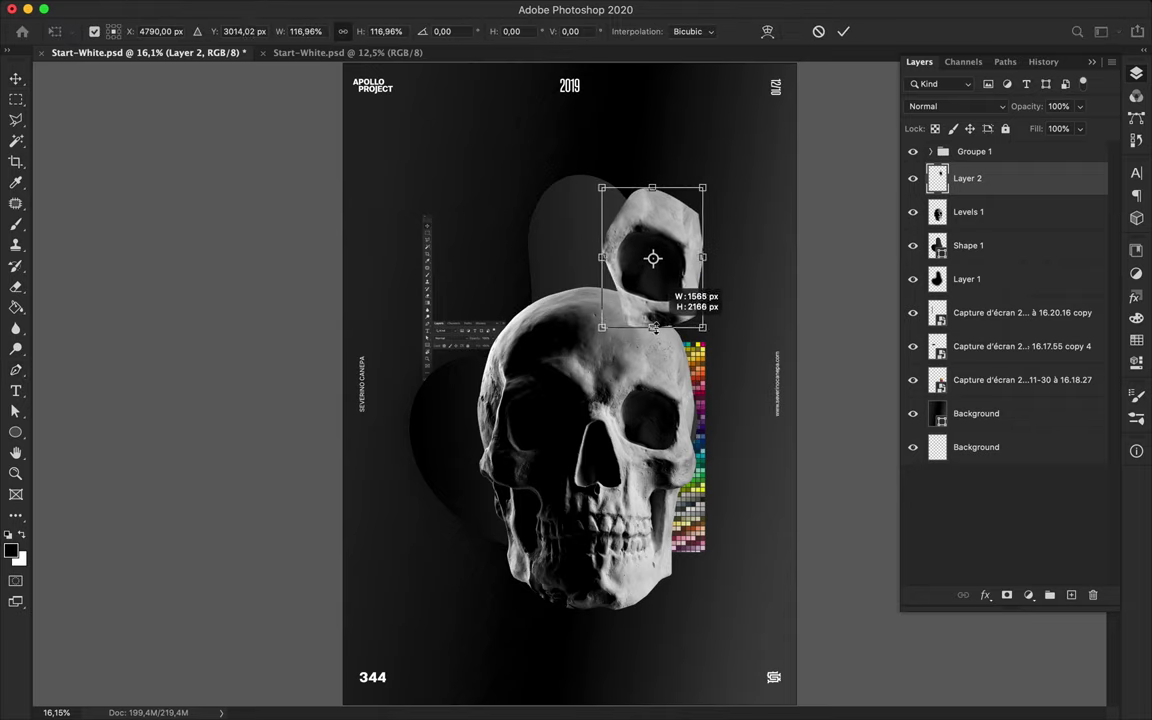
key(Return)
key(ctrl+t)
key(Return)
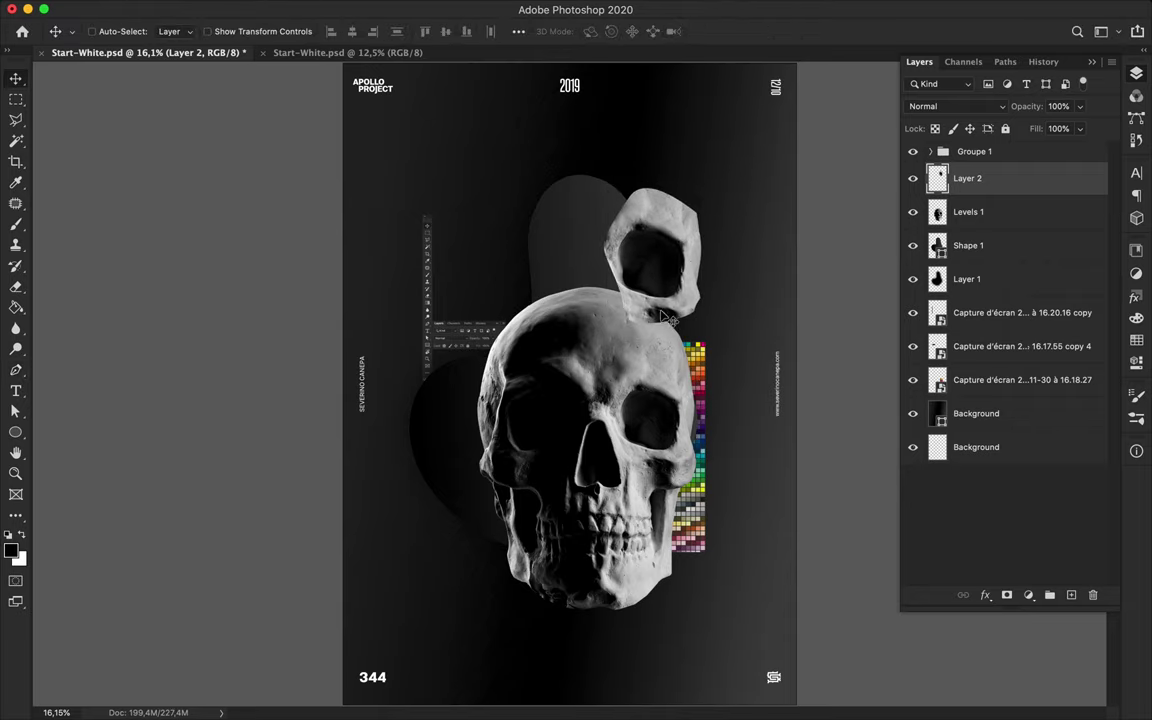
drag(660, 323, 662, 303)
Shift the main skull left and down, then hide its layer
drag(637, 390, 600, 403)
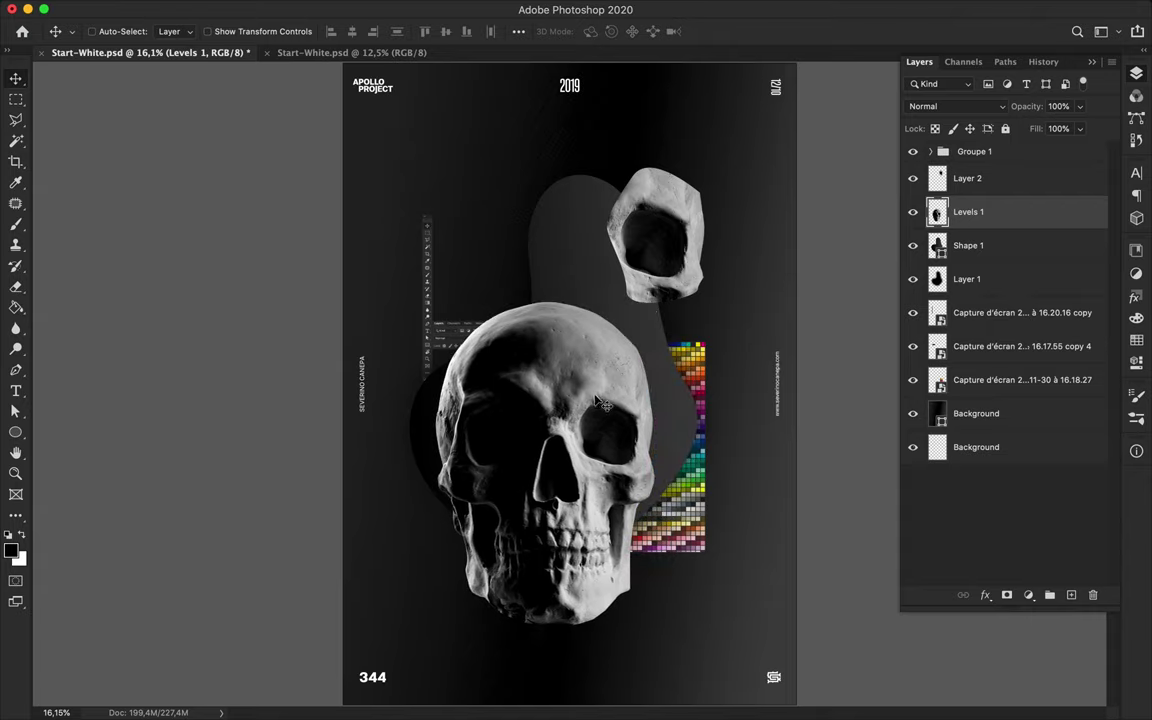
click(912, 213)
click(693, 355)
Drag the colour-swatch strip lower and the small panel screenshot up beside the blob
drag(712, 358, 703, 455)
click(622, 700)
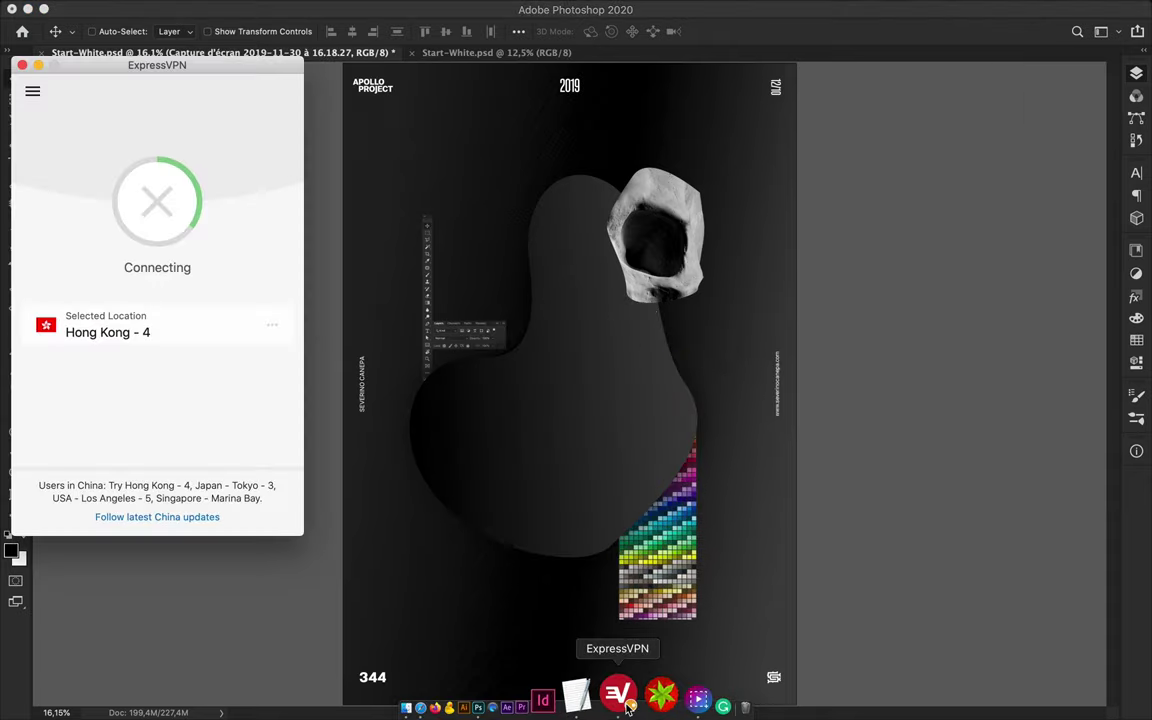
click(807, 9)
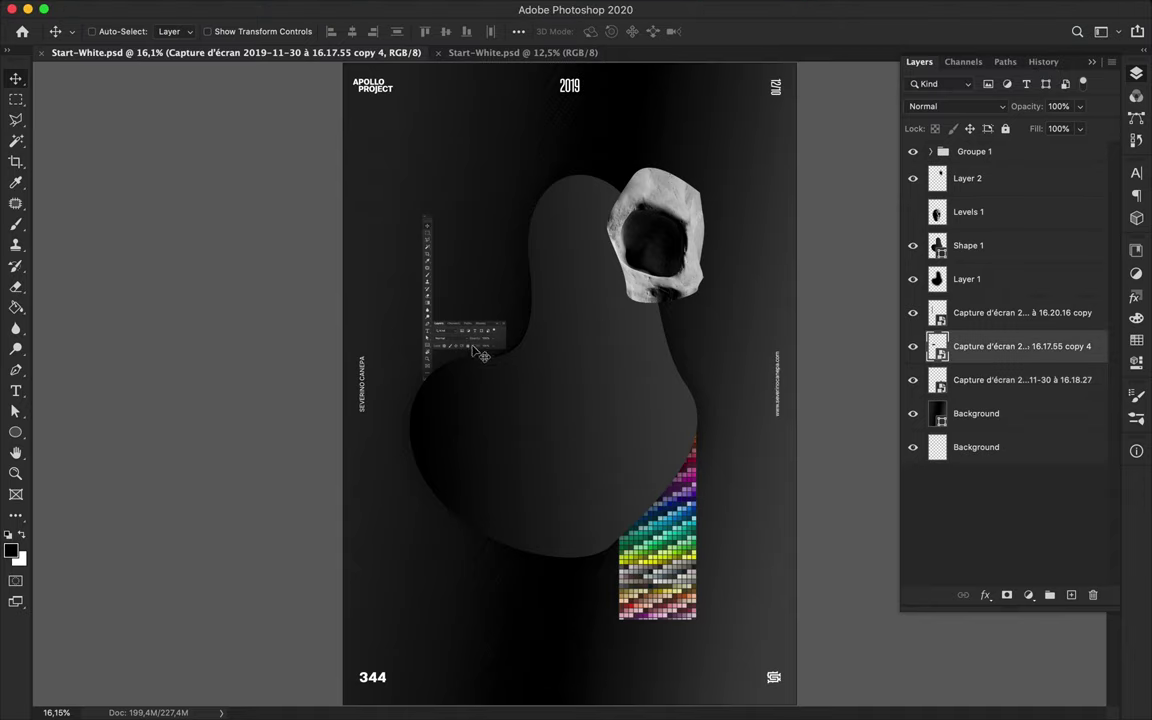
mouse_move(482, 355)
mouse_down()
mouse_move(470, 140)
mouse_move(519, 213)
mouse_move(503, 250)
mouse_up()
Set the Pen to Shape mode and enlarge the main blob Shape 1 to about 123%
key(p)
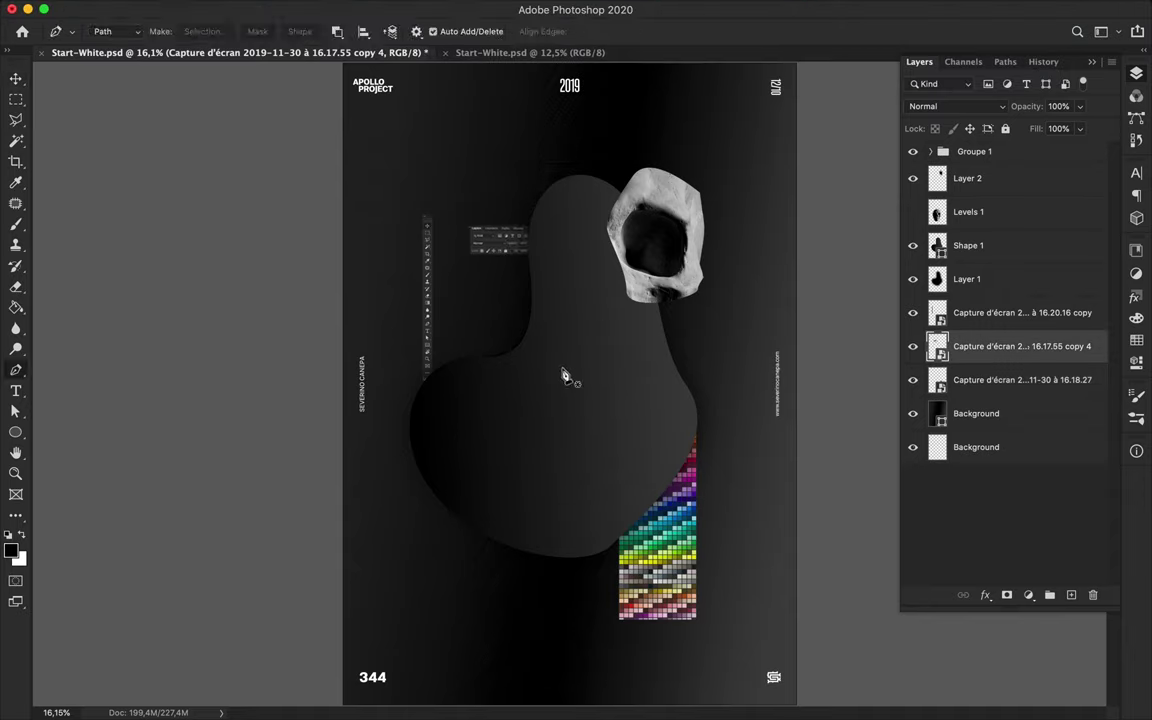
click(116, 31)
click(108, 15)
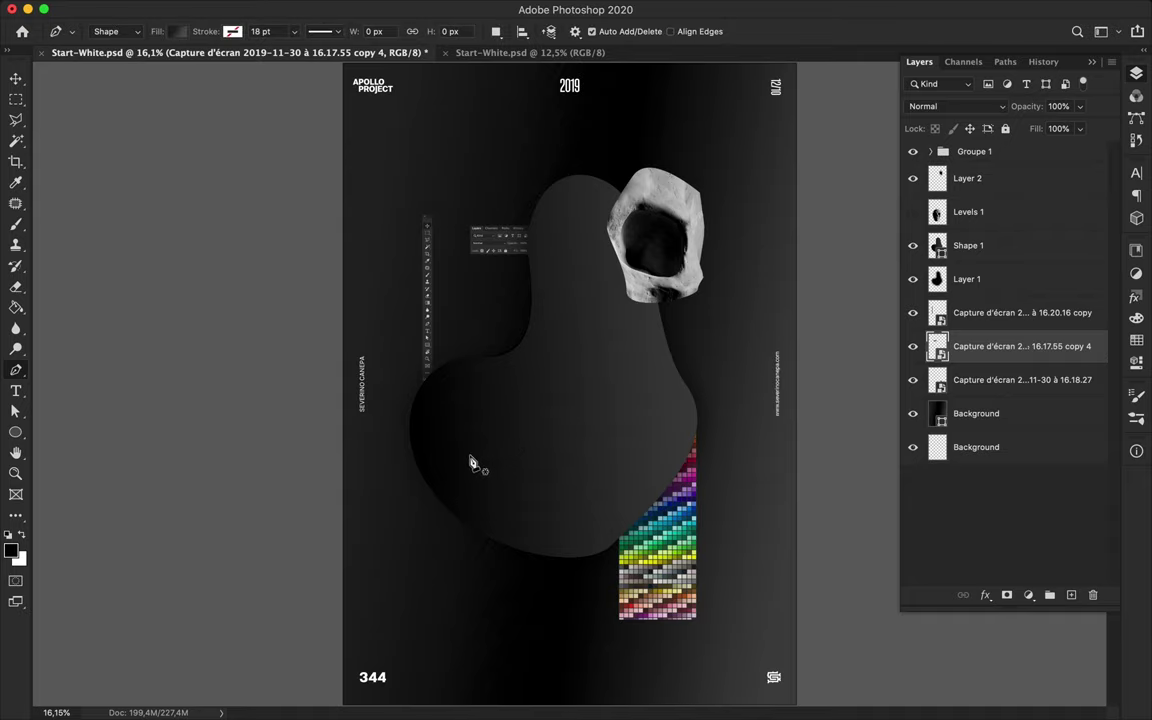
key(v)
click(968, 245)
key(ctrl+t)
drag(553, 588, 554, 641)
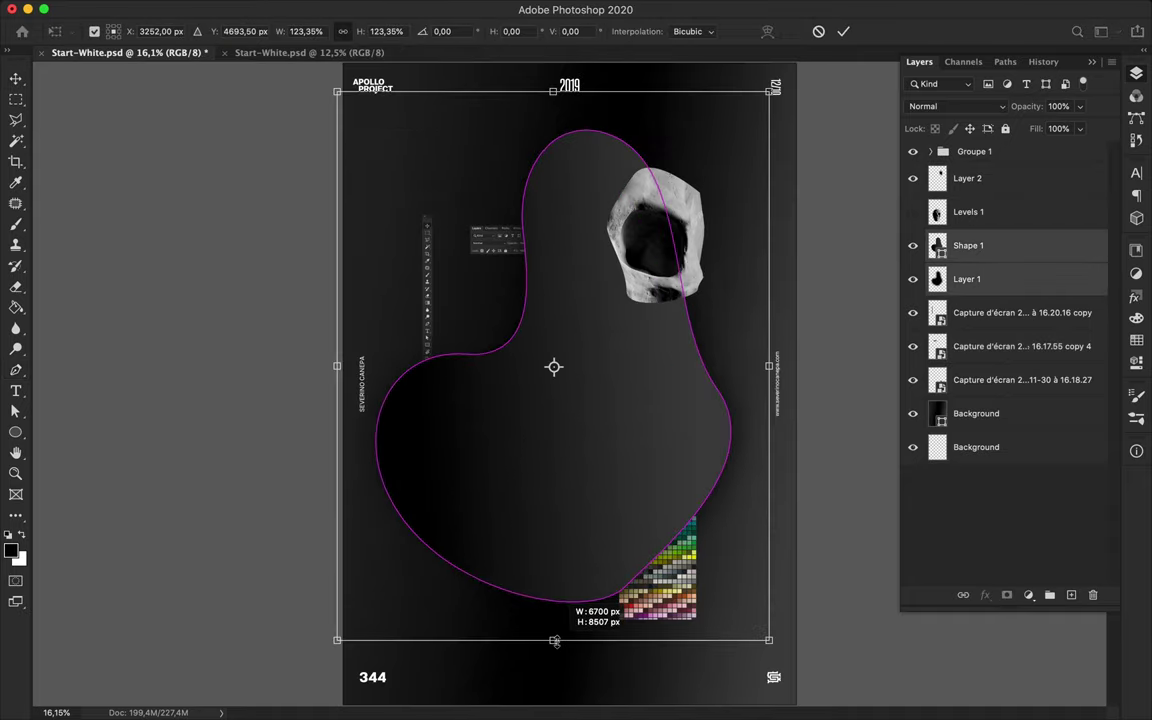
key(Return)
Draw a second blob, Shape 2, at lower left and stack it above the main blob
key(p)
click(1004, 318)
drag(447, 597, 457, 553)
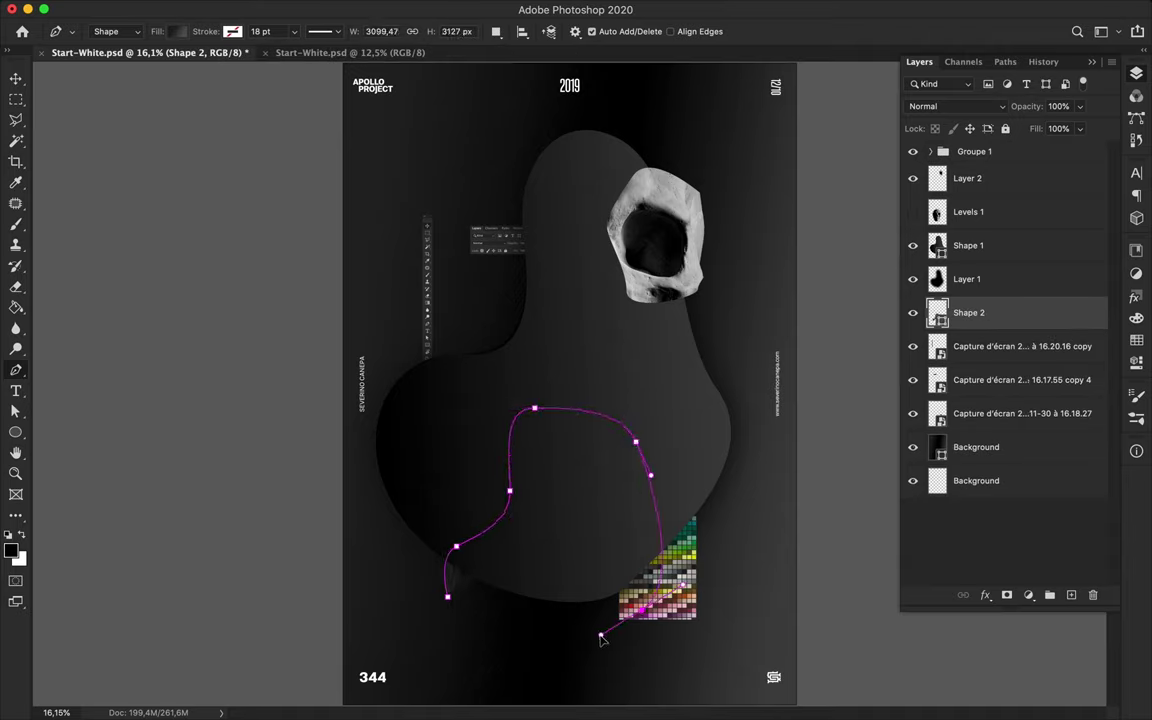
drag(447, 597, 432, 540)
key(v)
drag(938, 308, 938, 232)
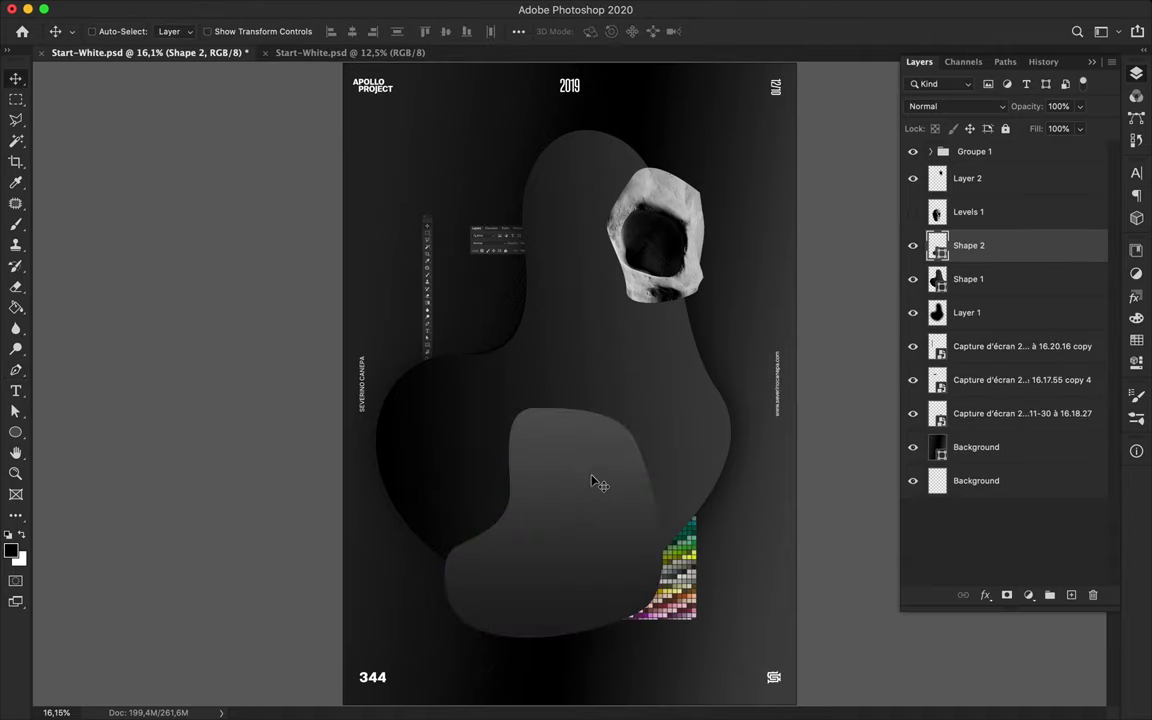
Give Shape 2 a reversed gradient at -8° with a near-black end stop
key(a)
click(238, 31)
click(311, 268)
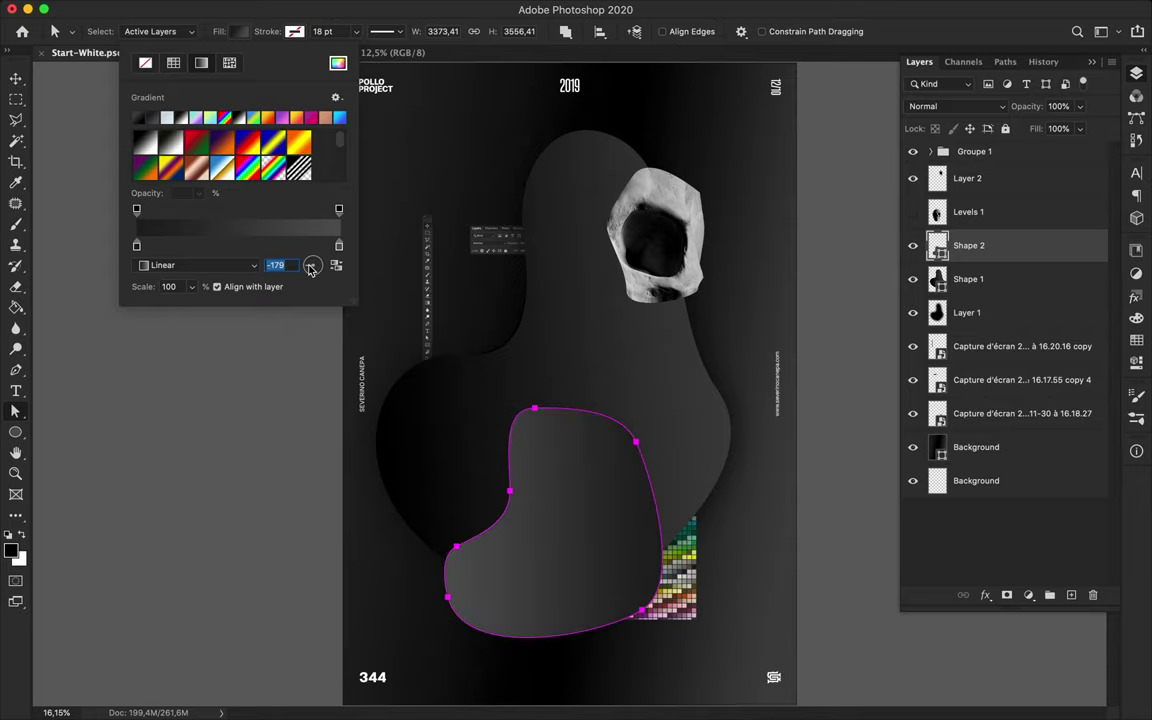
drag(324, 270, 321, 271)
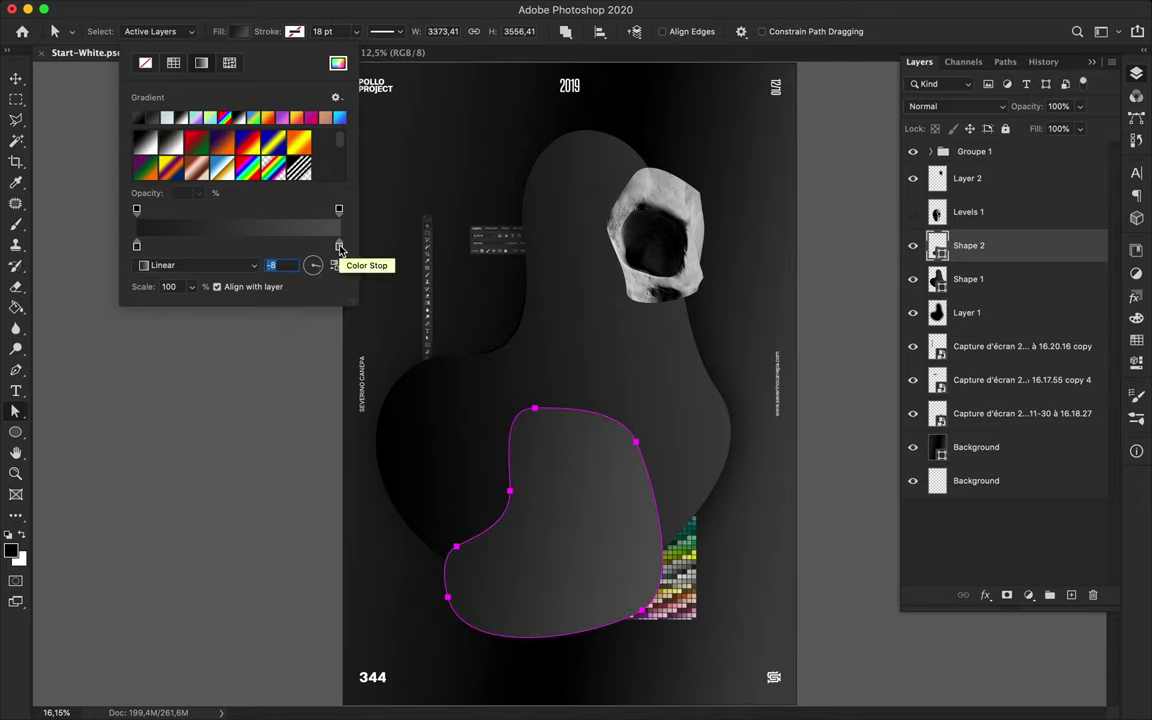
double_click(339, 246)
drag(614, 536, 594, 539)
click(958, 342)
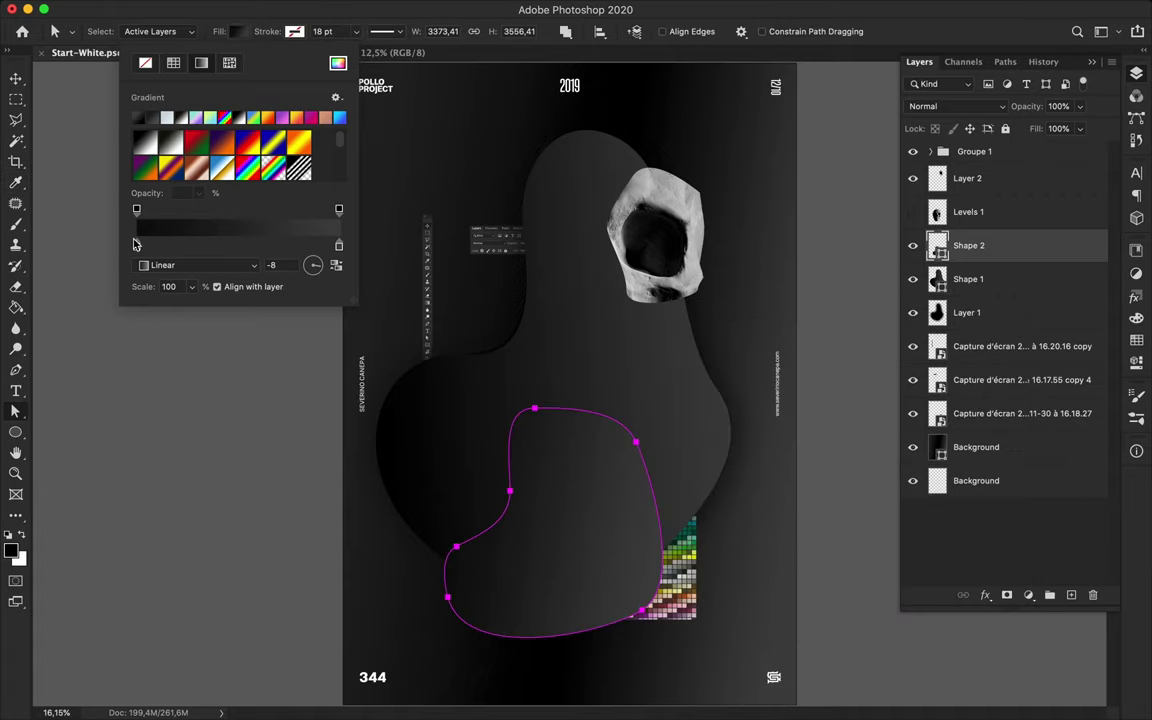
drag(236, 246, 284, 245)
click(450, 347)
Add a blurred black shadow layer for the second blob
key(v)
ctrl+click(944, 247)
click(1030, 279)
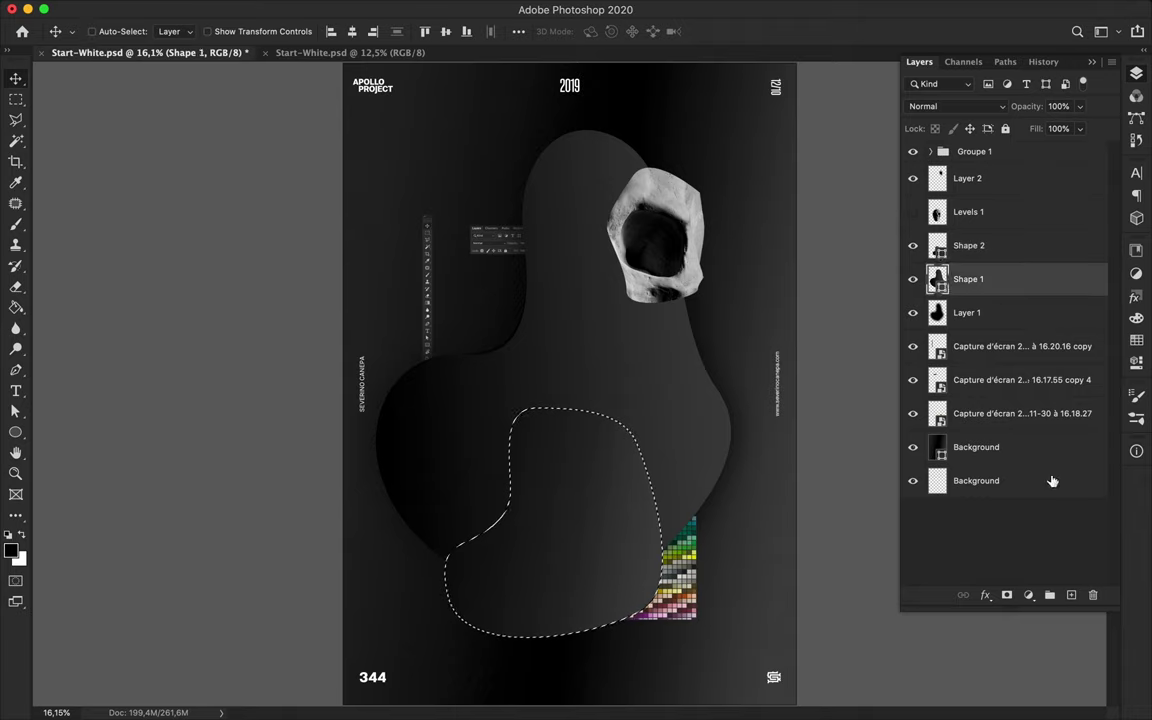
key(ctrl+shift+alt+n)
key(b)
key(v)
key(m)
click(373, 9)
click(424, 24)
key(ctrl+d)
key(v)
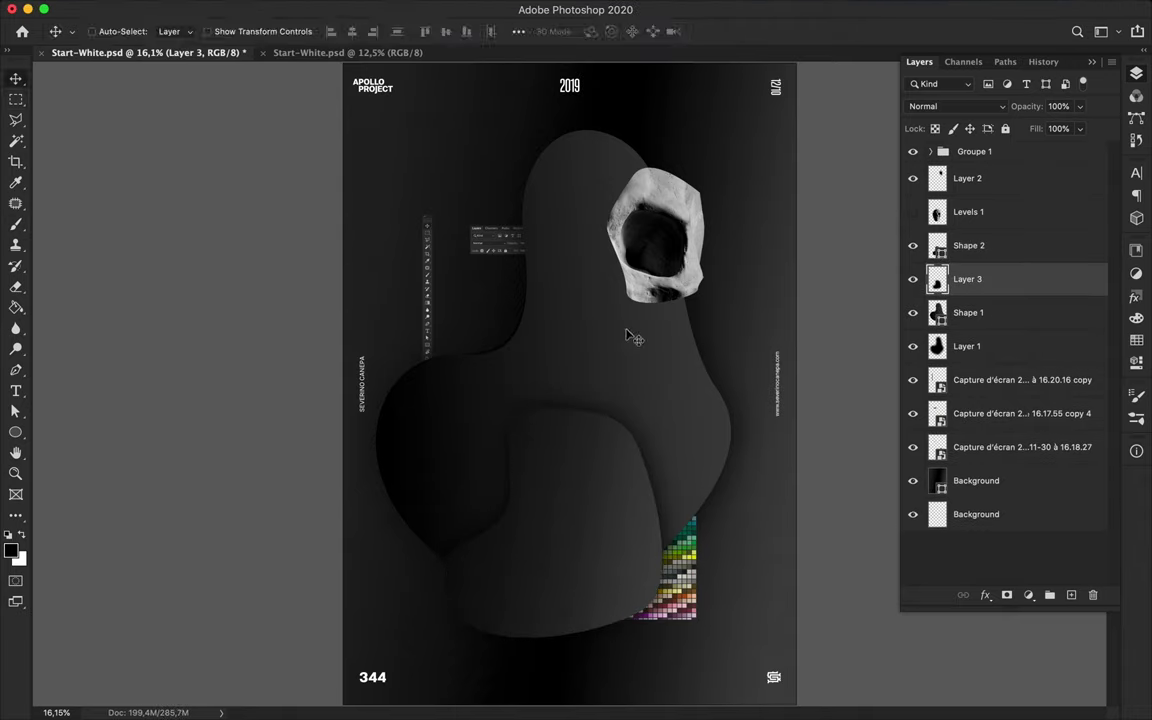
Start a third pen shape left of centre
key(p)
click(541, 446)
drag(514, 401, 497, 398)
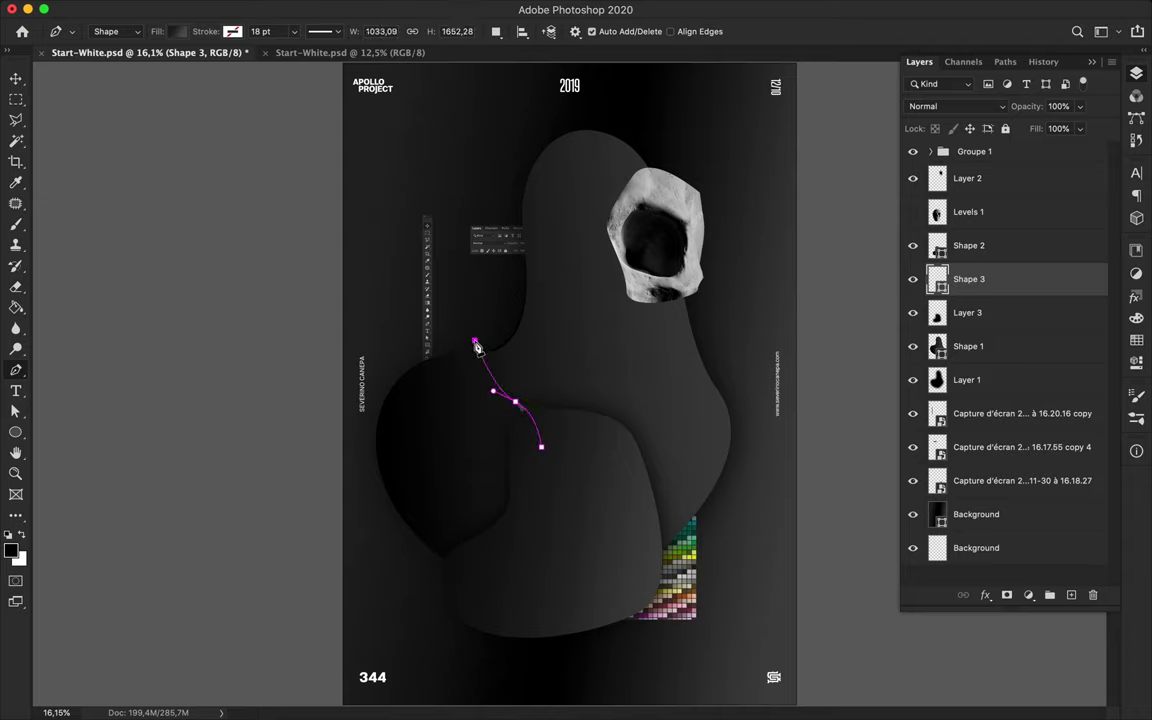
Finish the winding path and give it a white dashed stroke
click(620, 273)
drag(720, 298, 720, 345)
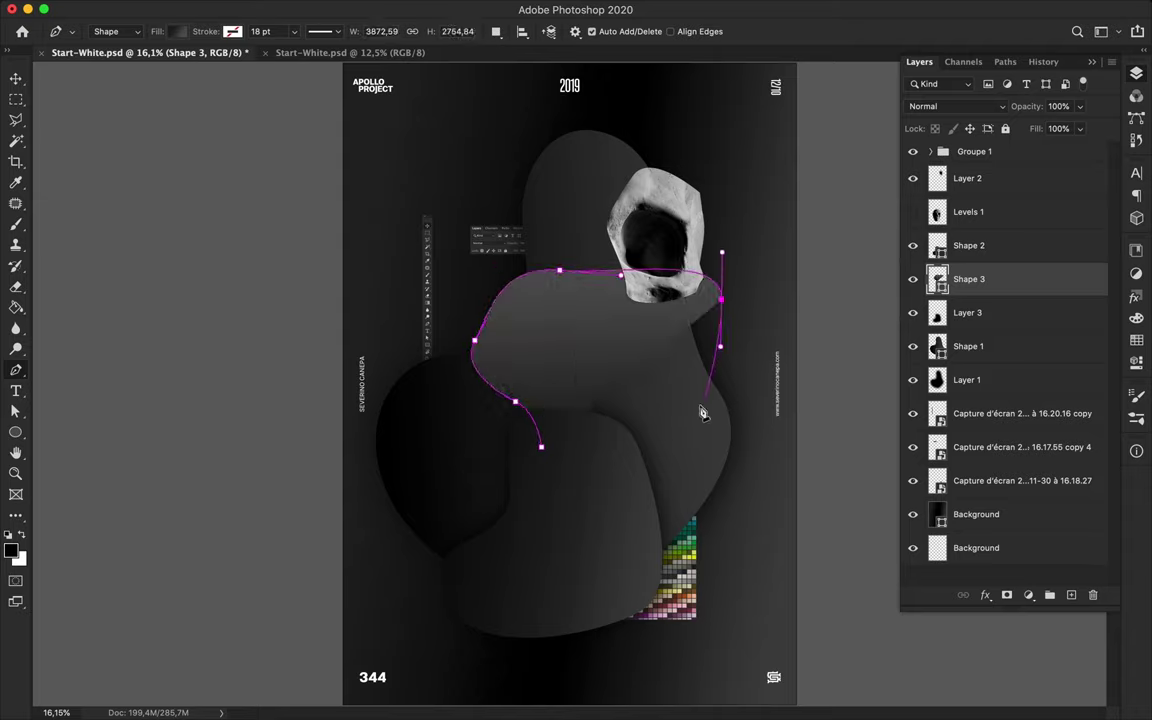
drag(679, 440, 638, 452)
key(a)
click(294, 31)
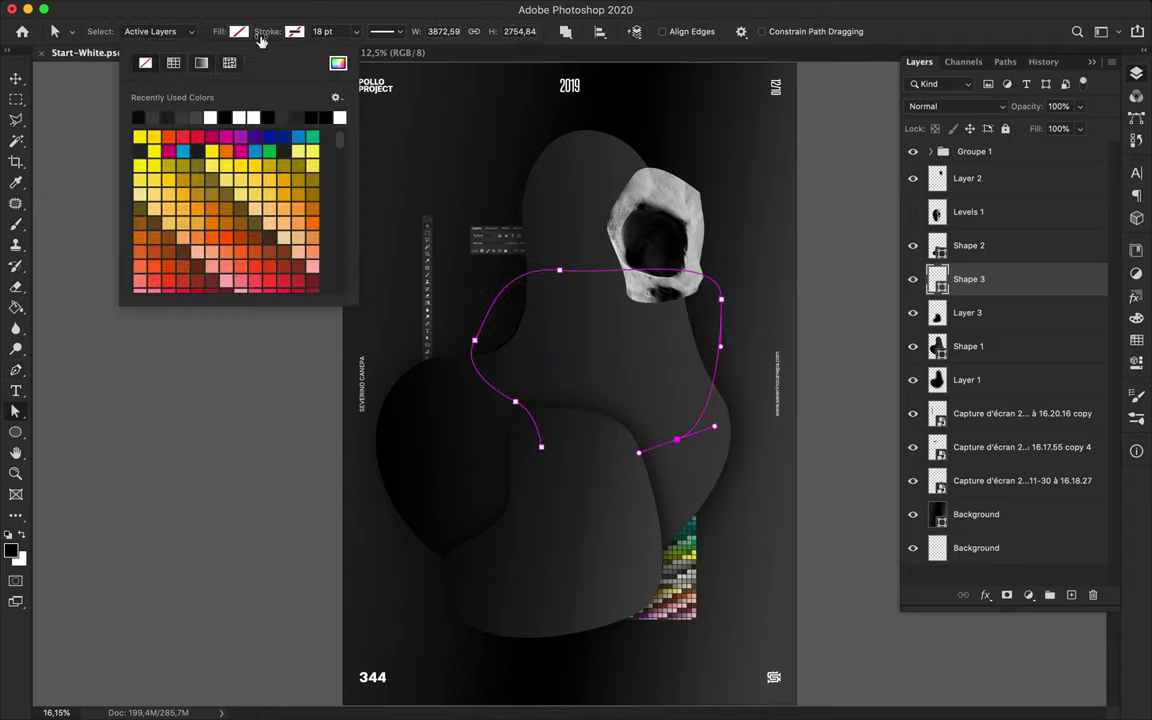
click(238, 31)
click(385, 31)
click(388, 108)
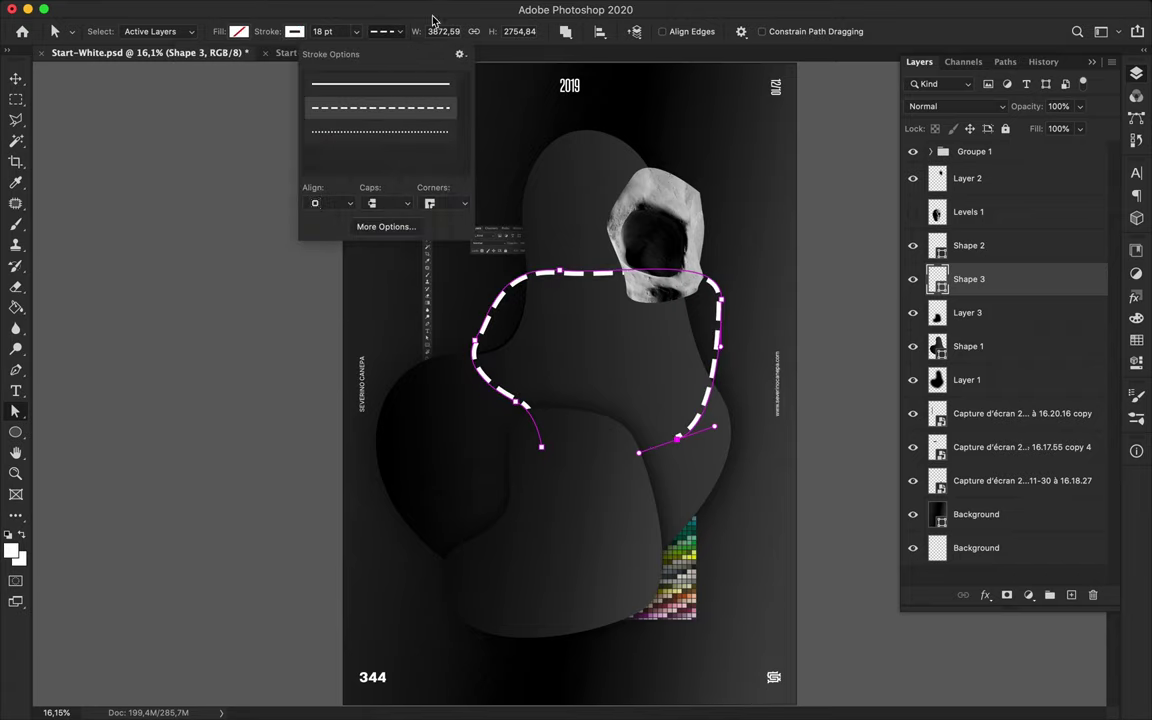
click(425, 139)
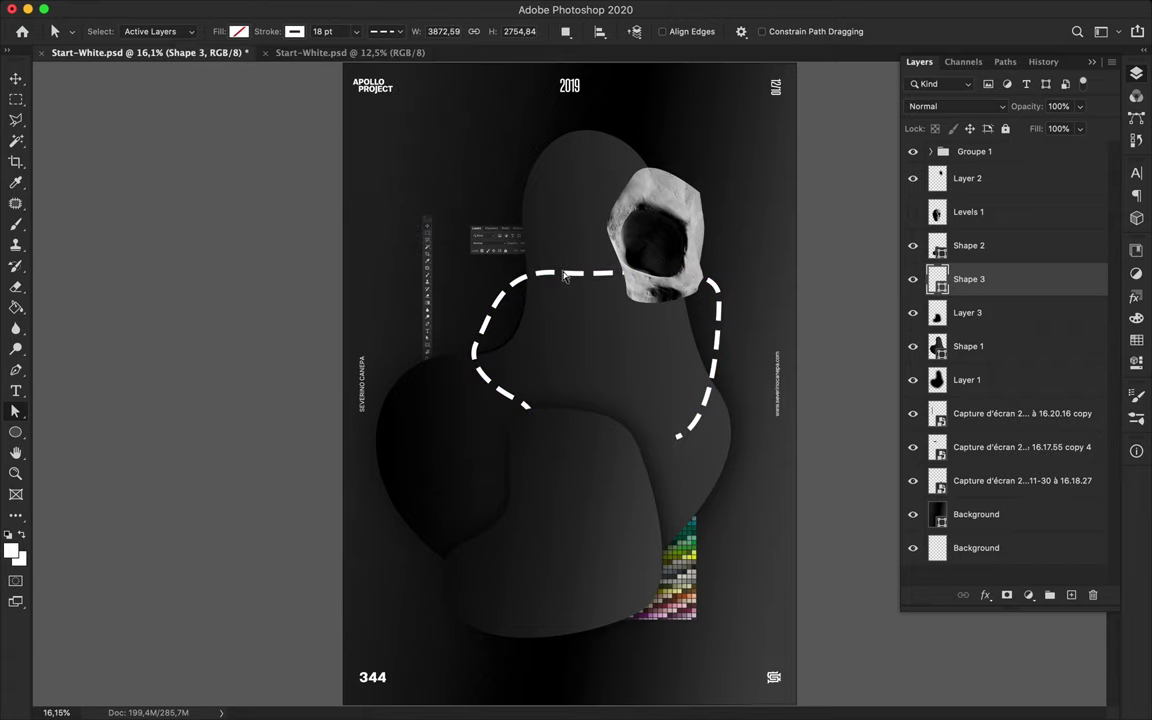
Reshape the dashed path's upper-left curve and rasterize the Shape 3 layer
drag(470, 253, 605, 307)
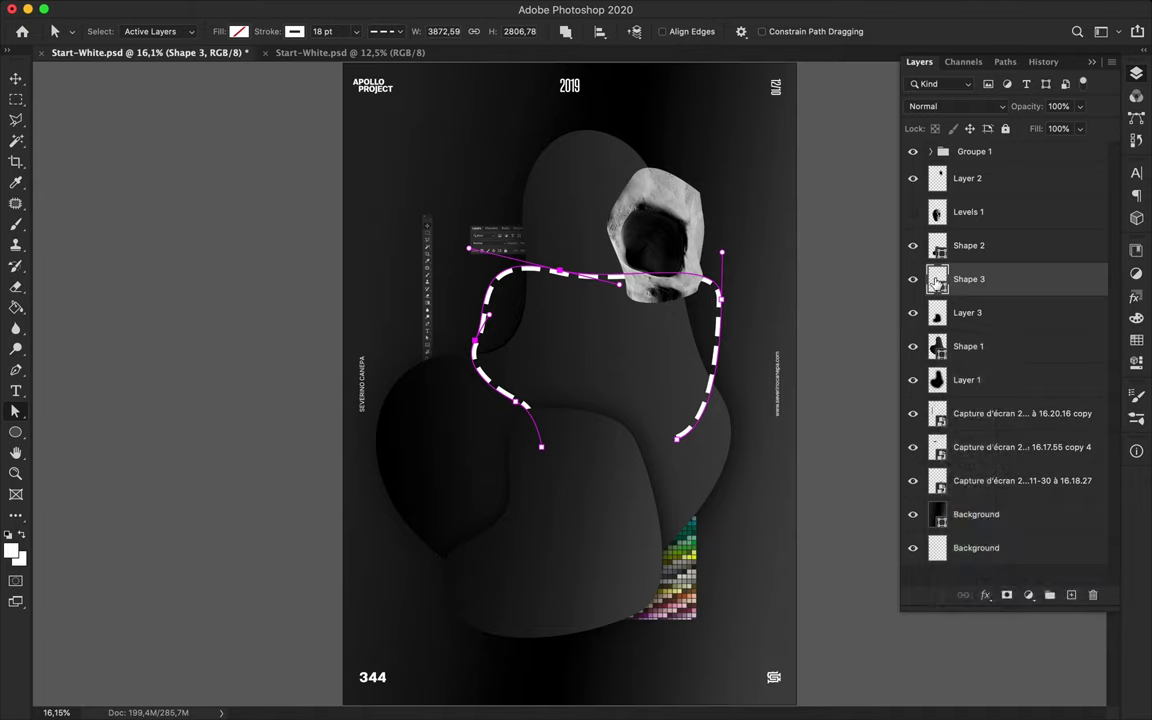
double_click(1039, 278)
click(951, 368)
right_click(1041, 287)
click(543, 352)
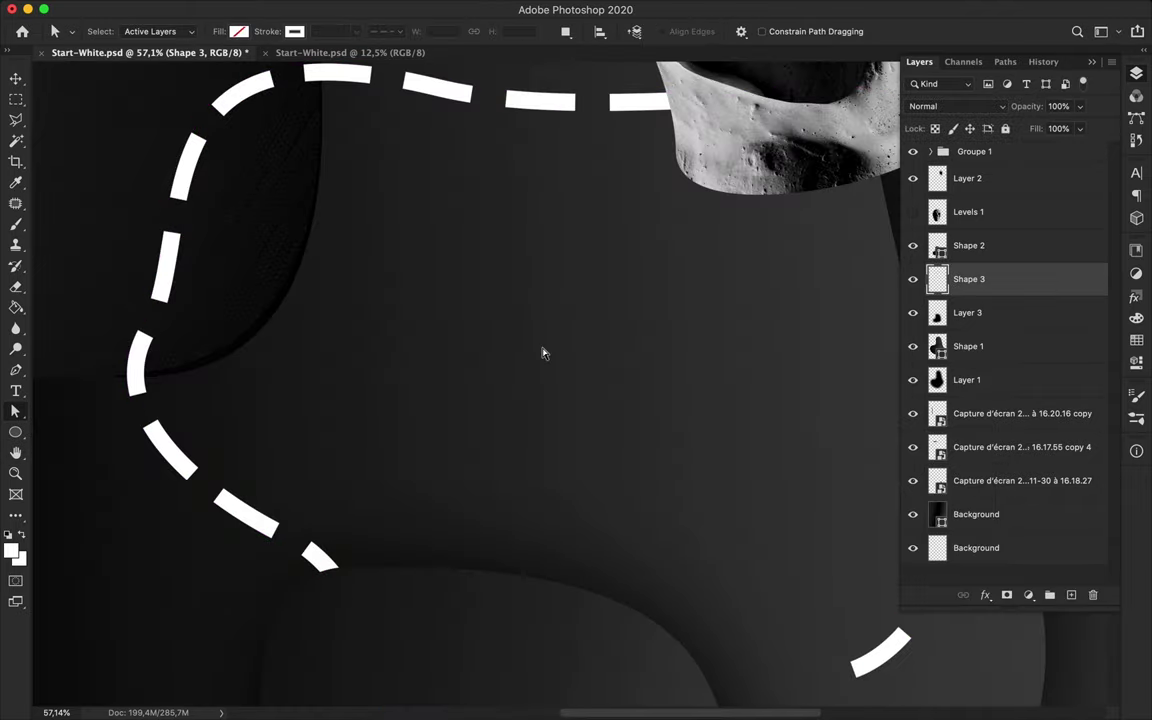
Erase the lower dashes at the stroke's right end
scroll(543, 352, down, 1)
scroll(759, 108, down, 1)
key(e)
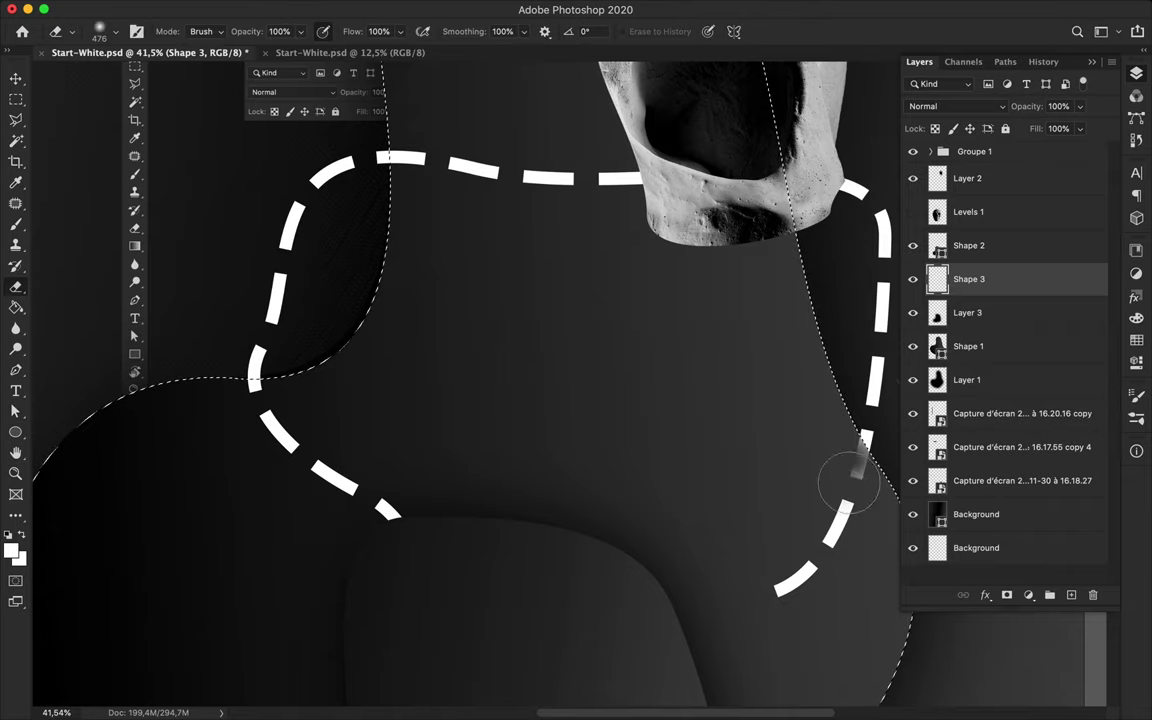
drag(848, 475, 818, 555)
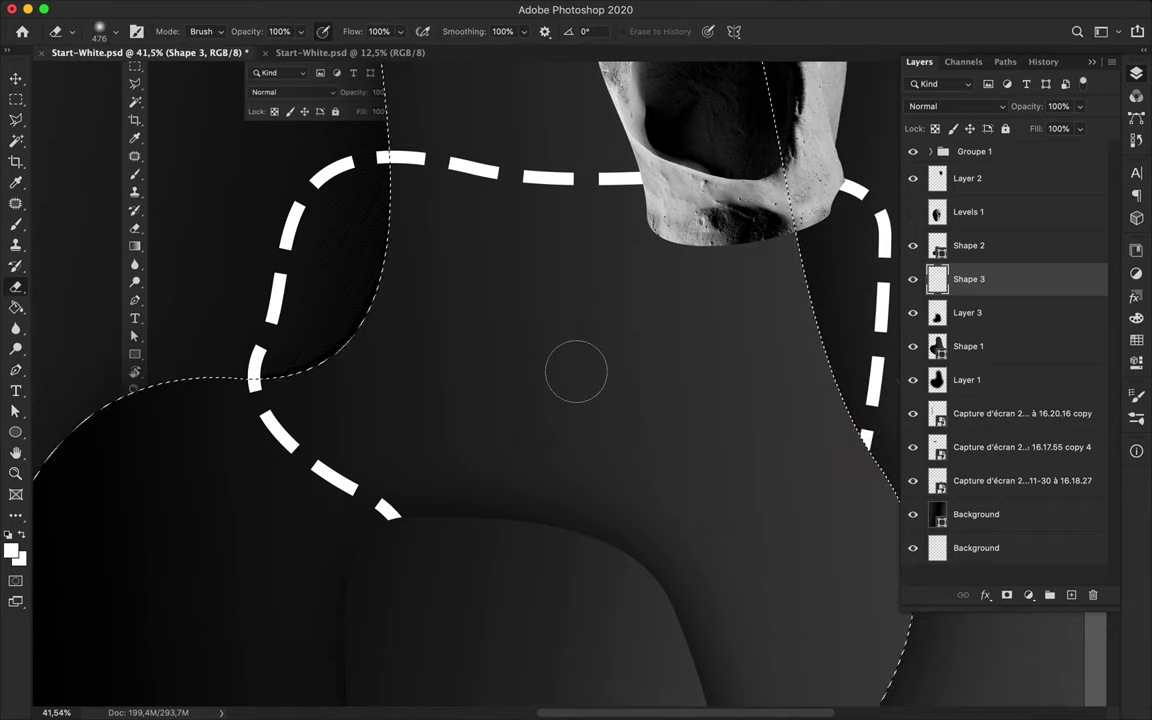
scroll(576, 365, down, 3)
key(m)
key(p)
scroll(577, 371, down, 1)
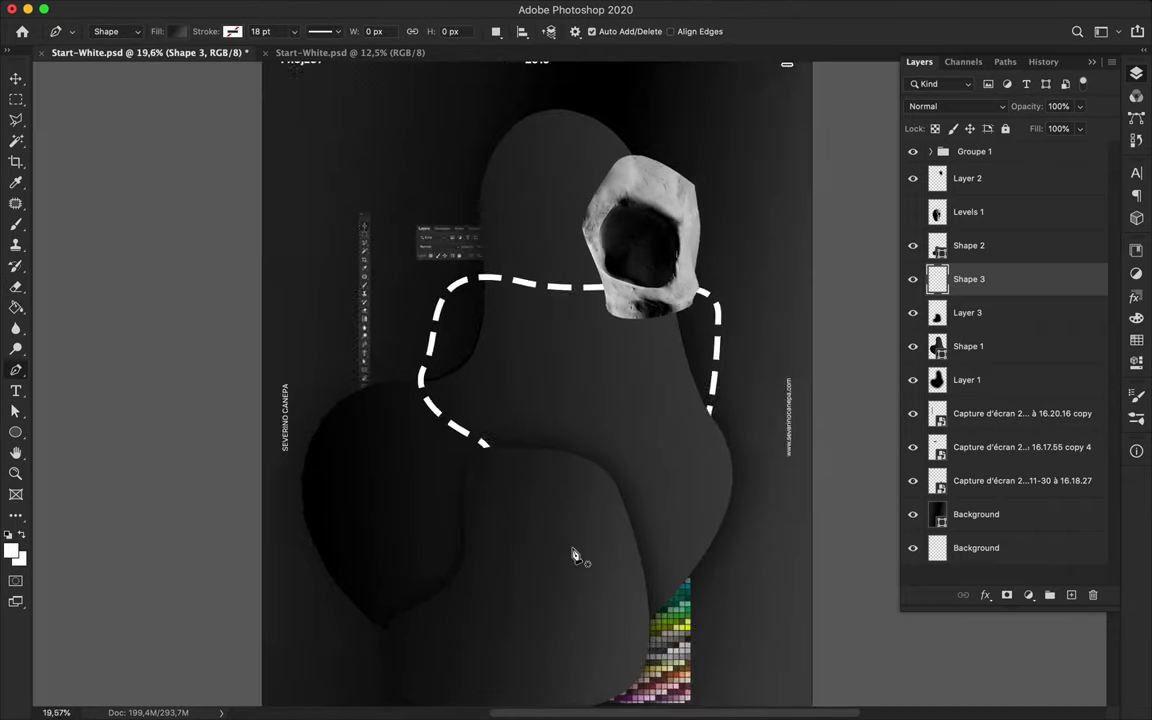
click(597, 516)
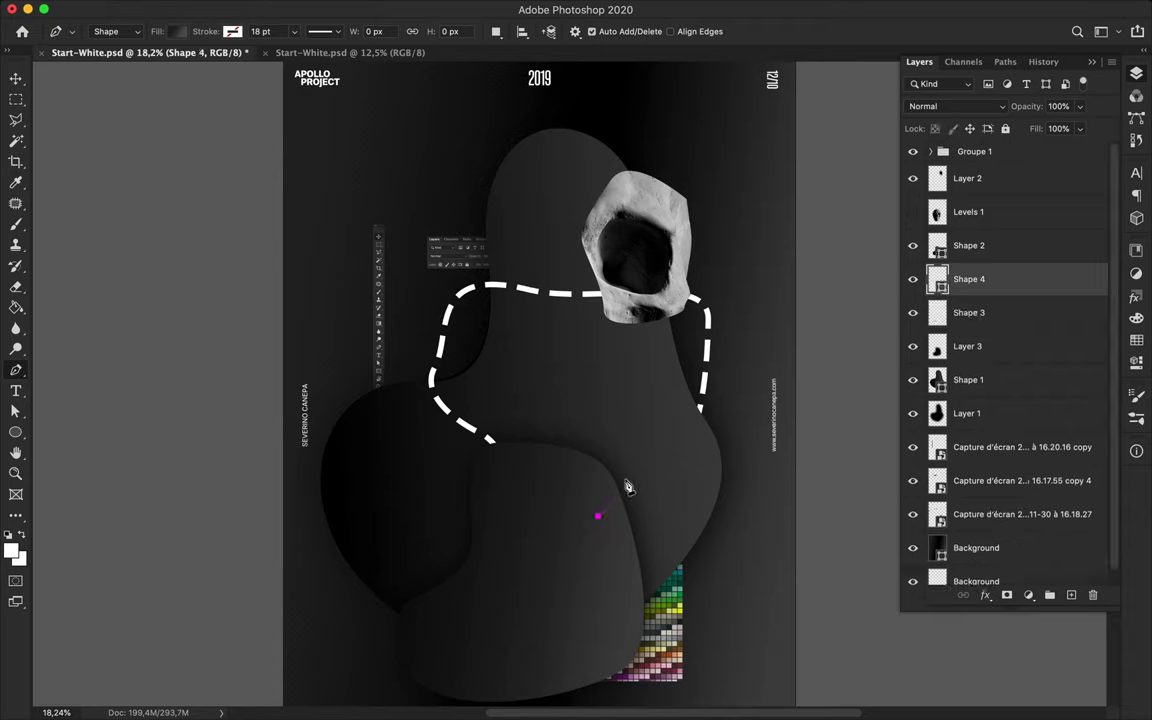
click(684, 501)
click(598, 517)
key(a)
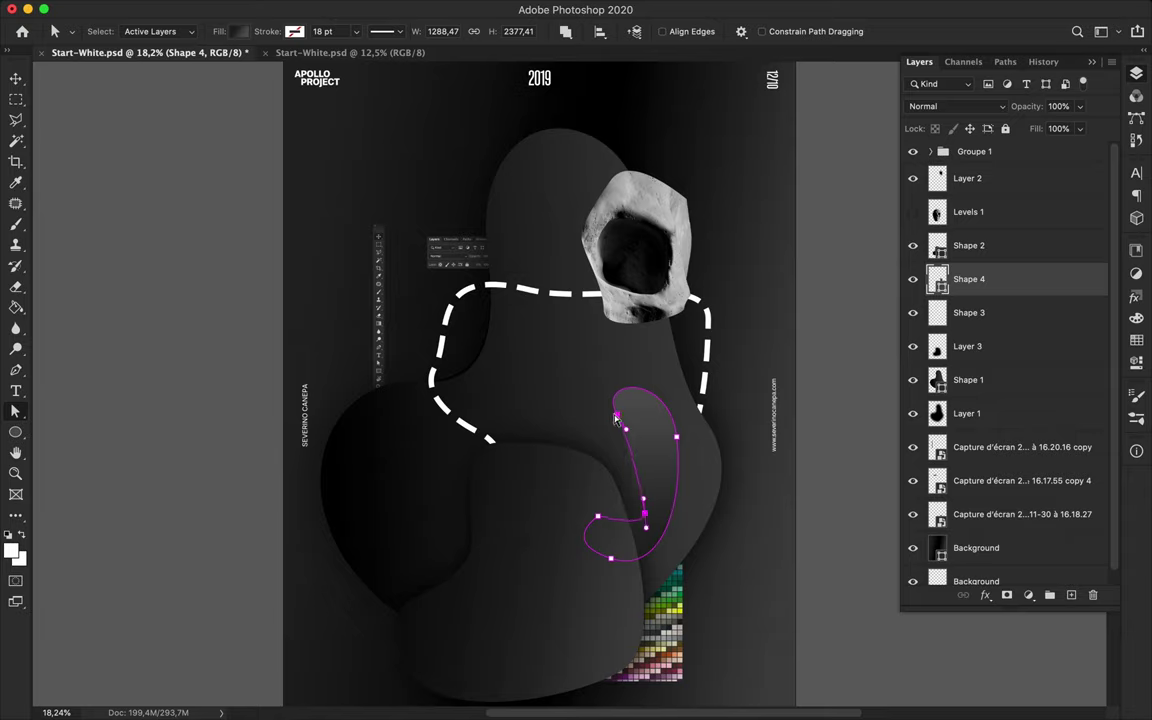
drag(656, 453, 658, 410)
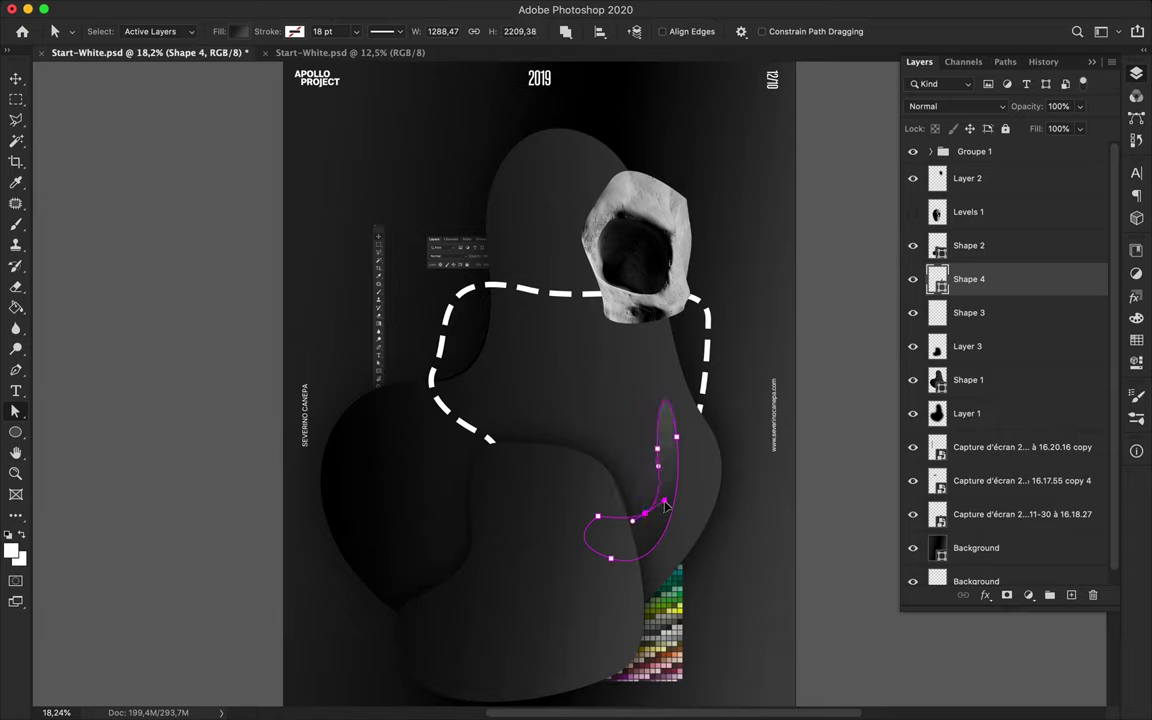
click(238, 31)
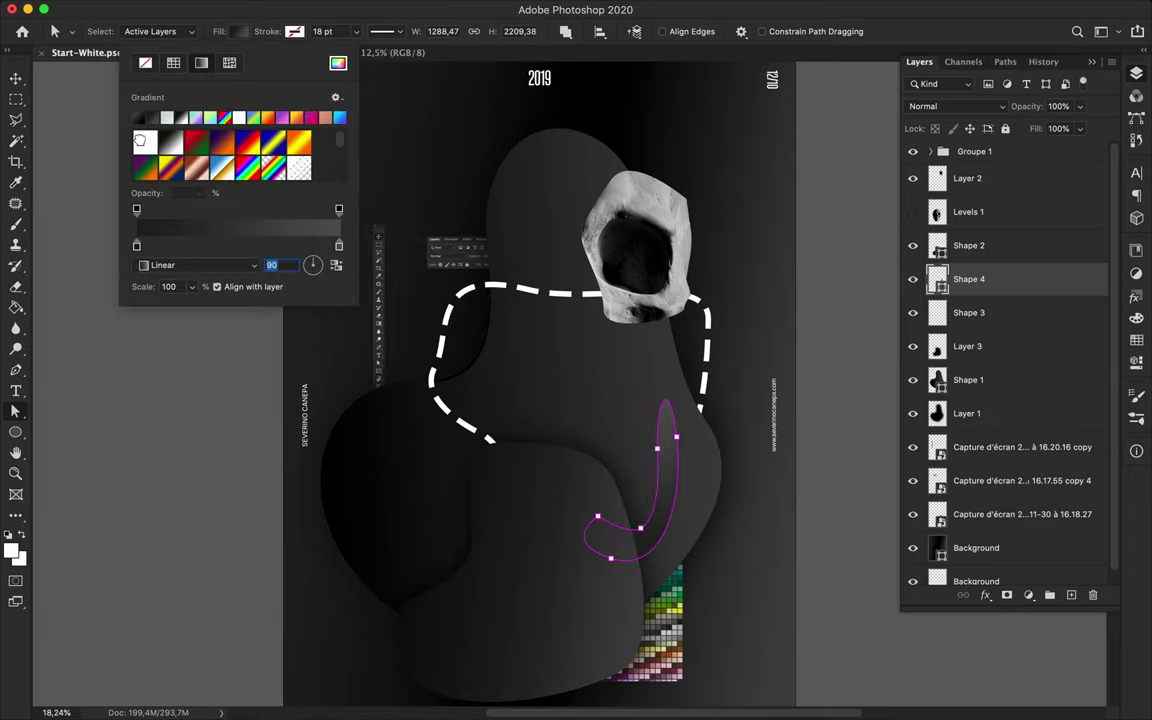
click(124, 126)
key(b)
click(733, 466)
key(Return)
key(v)
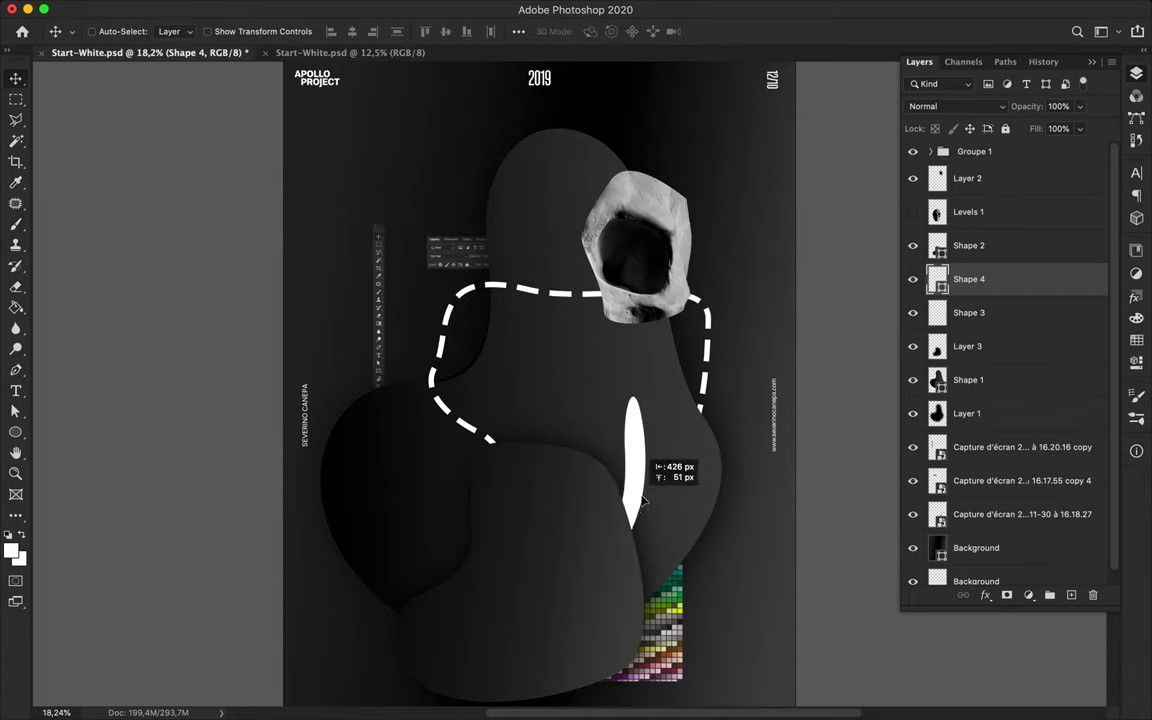
key(a)
key(BackSpace)
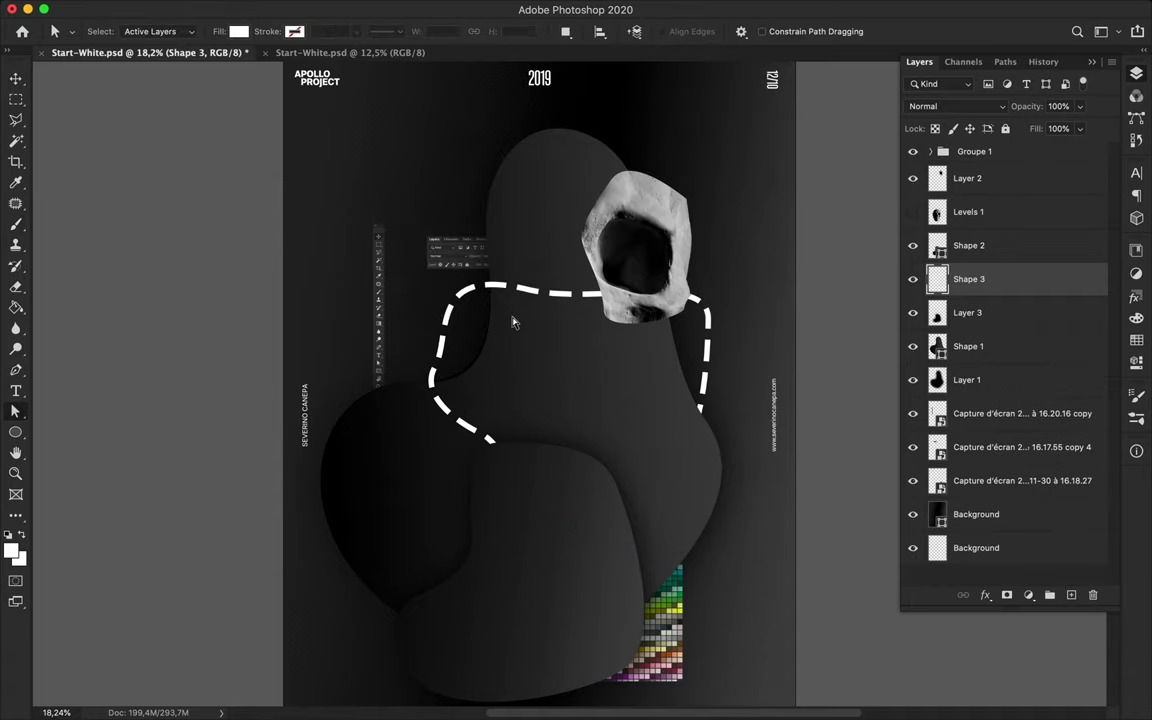
key(u)
click(177, 31)
Draw a small white circle at lower centre and move Ellipse 1 down the stack
drag(590, 457, 652, 520)
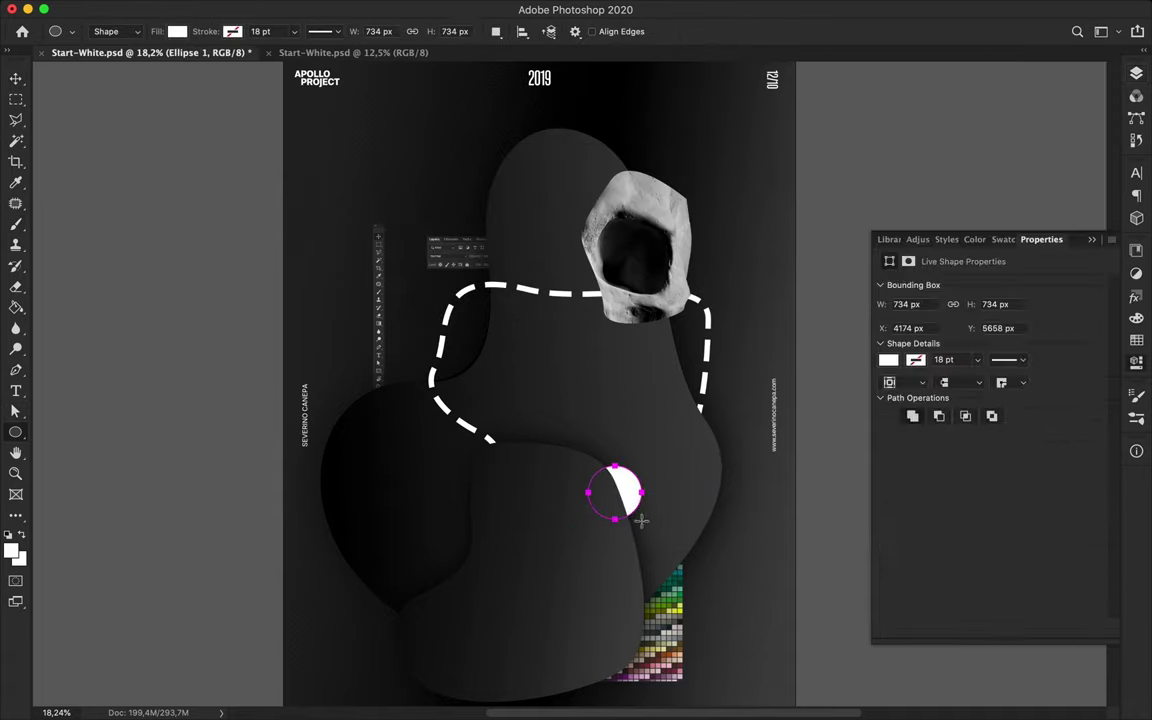
key(v)
drag(1010, 279, 1014, 346)
Duplicate the circle, enlarge the copy and tuck it behind the left blob below Layer 1
mouse_move(625, 490)
mouse_down()
mouse_move(347, 420)
mouse_move(411, 470)
mouse_up()
key(ctrl+t)
key(Return)
drag(980, 346, 959, 447)
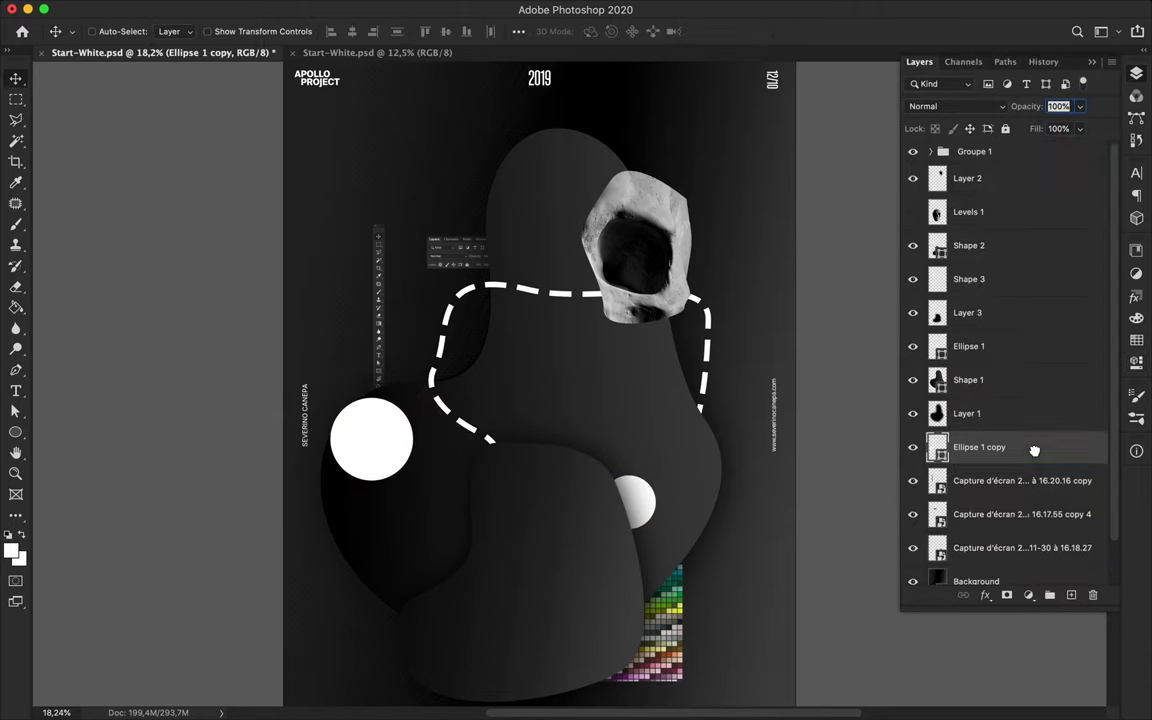
drag(400, 405, 420, 357)
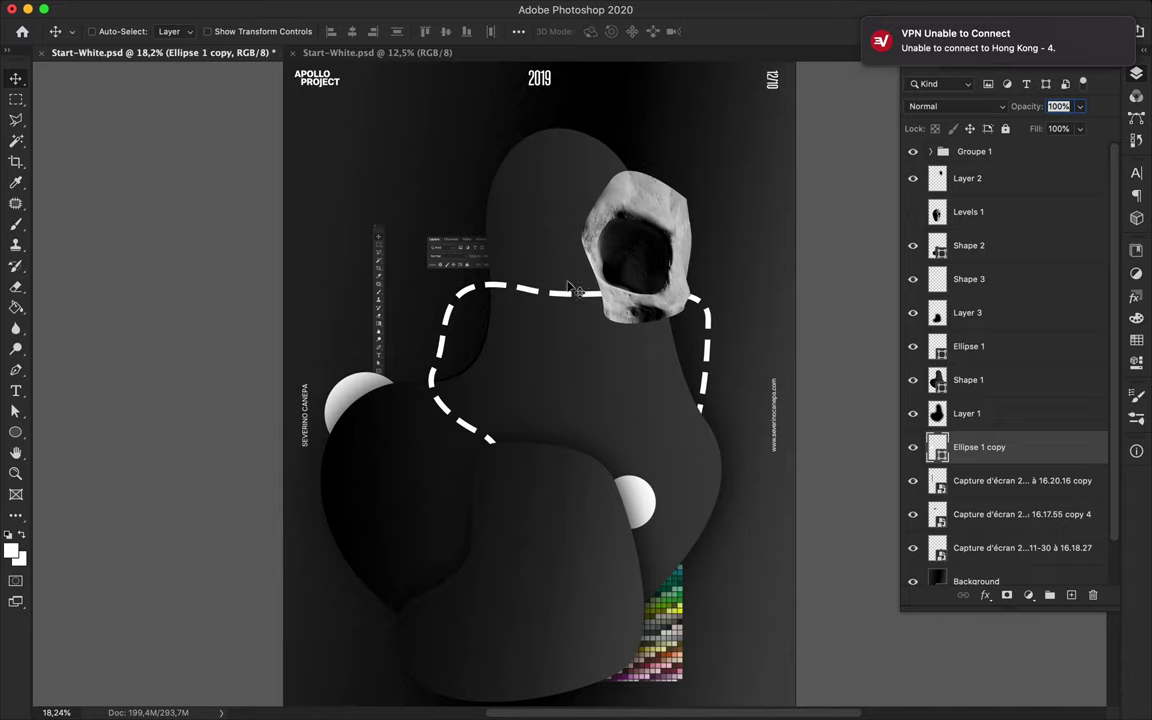
scroll(650, 400, down, 2)
ctrl+click(680, 622)
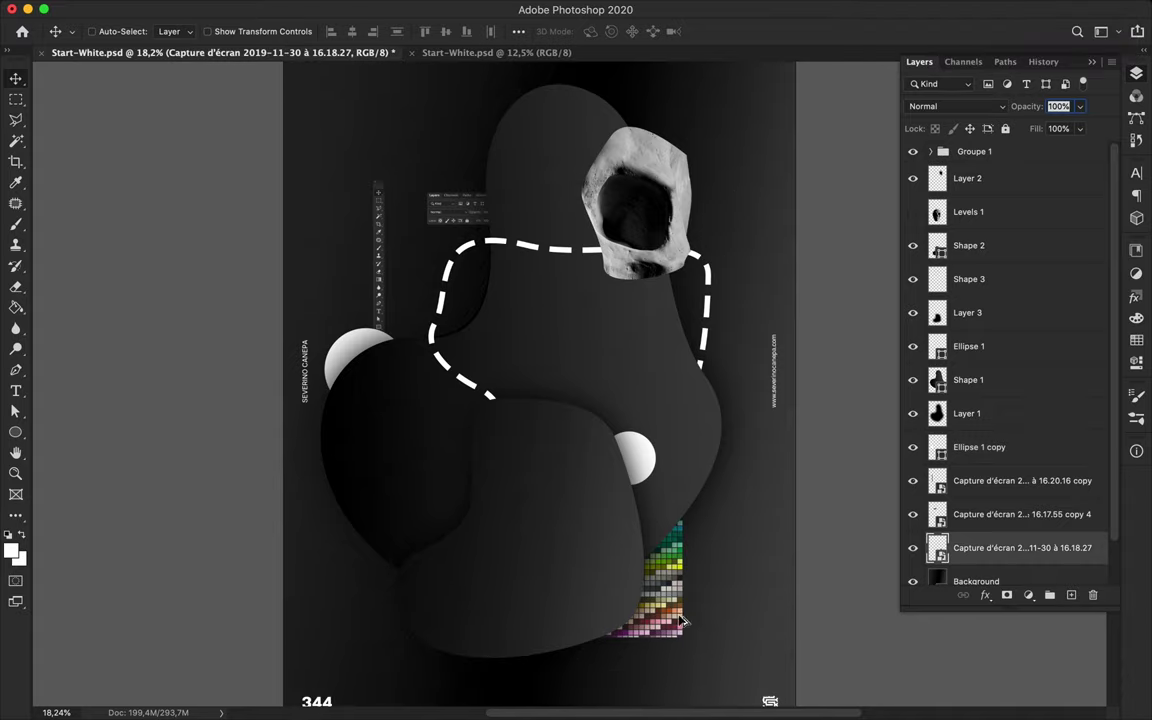
Marquee a magenta band of the colour chart and copy it to Layer 4
drag(680, 635, 745, 635)
scroll(745, 635, down, 4)
key(m)
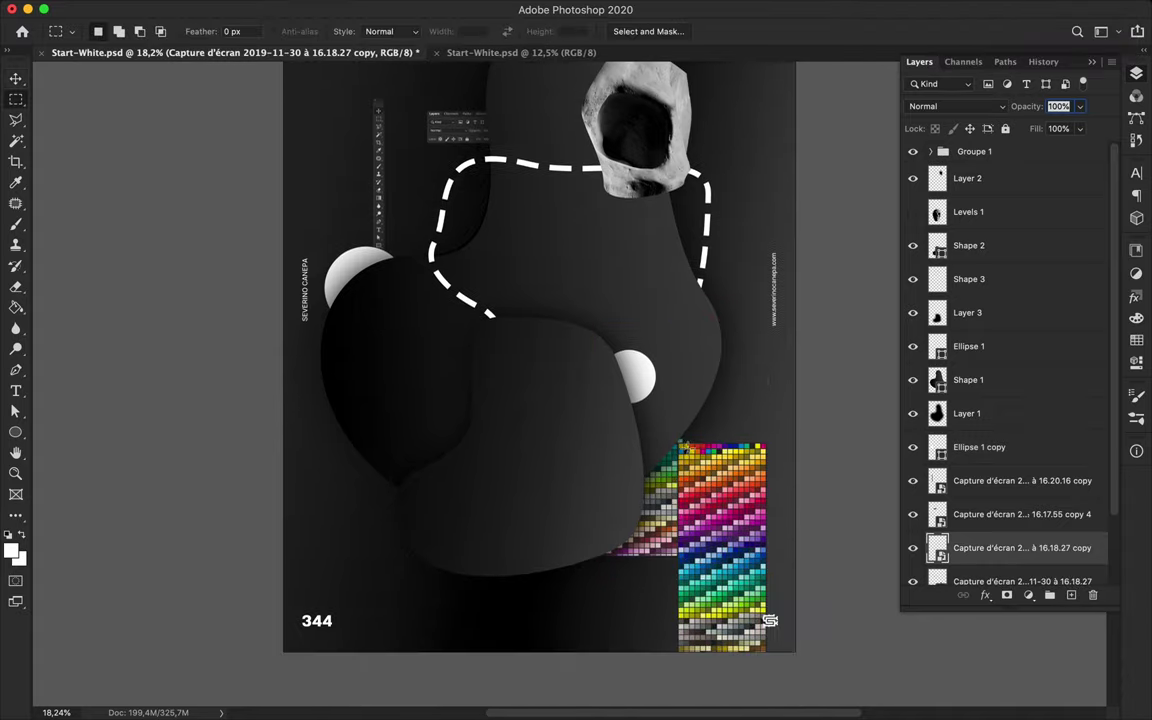
scroll(611, 416, up, 5)
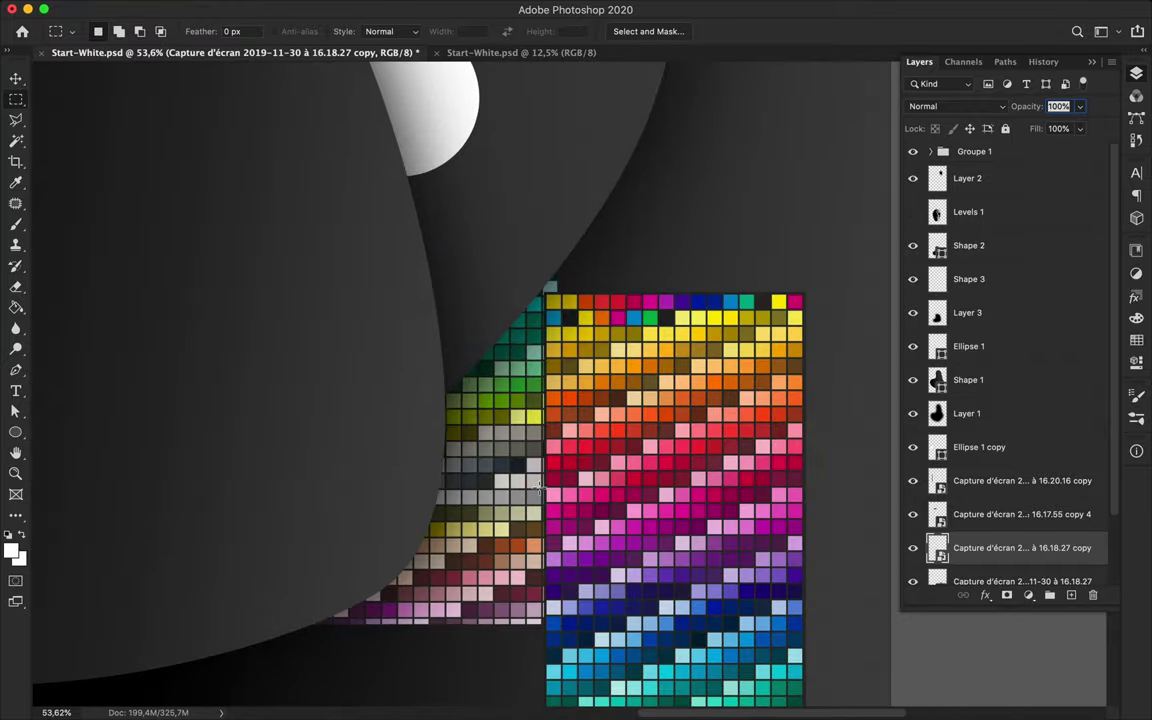
drag(540, 489, 838, 582)
key(BackSpace)
click(687, 246)
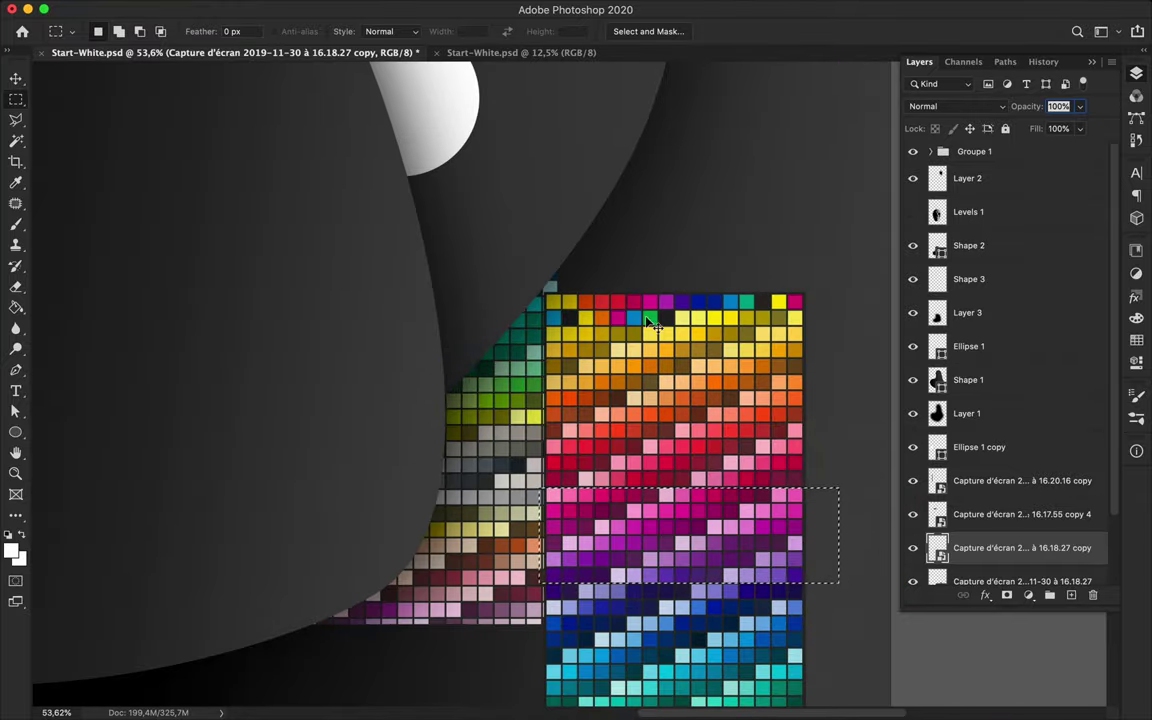
key(ctrl+j)
Move Layer 4 above Shape 1 and place the magenta strip on the left blob
key(v)
scroll(967, 545, down, 2)
click(985, 502)
scroll(683, 531, down, 5)
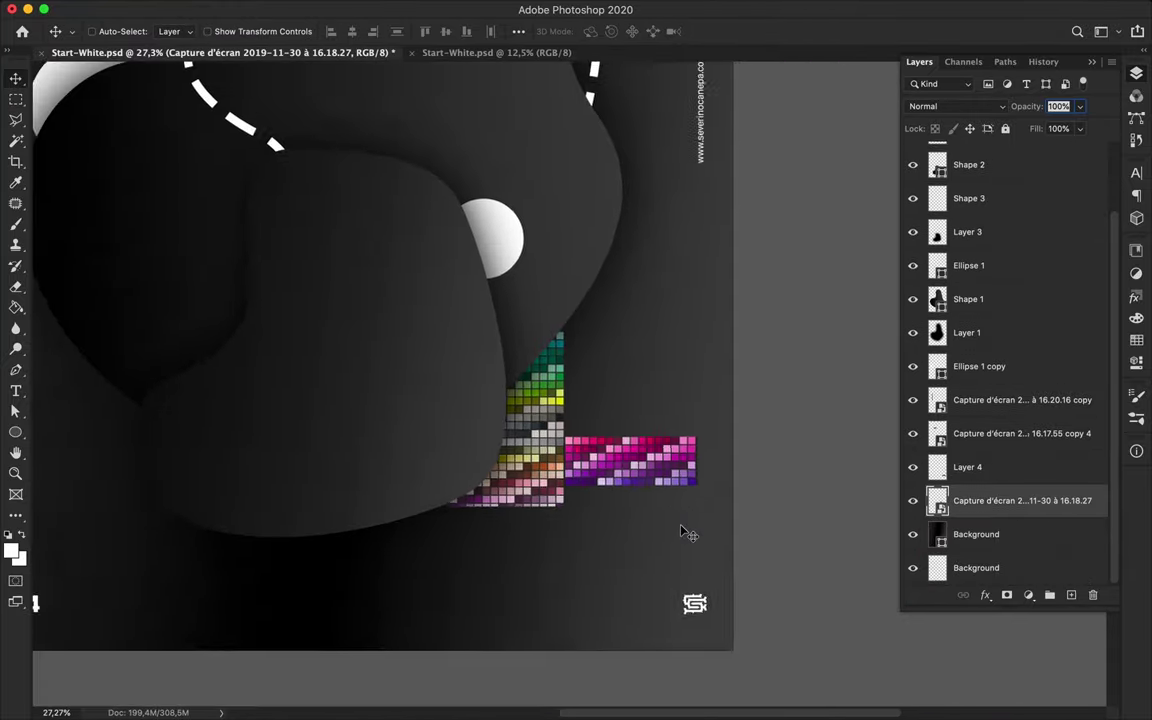
scroll(683, 531, up, 5)
scroll(683, 531, left, 2)
key(alt+bracketright)
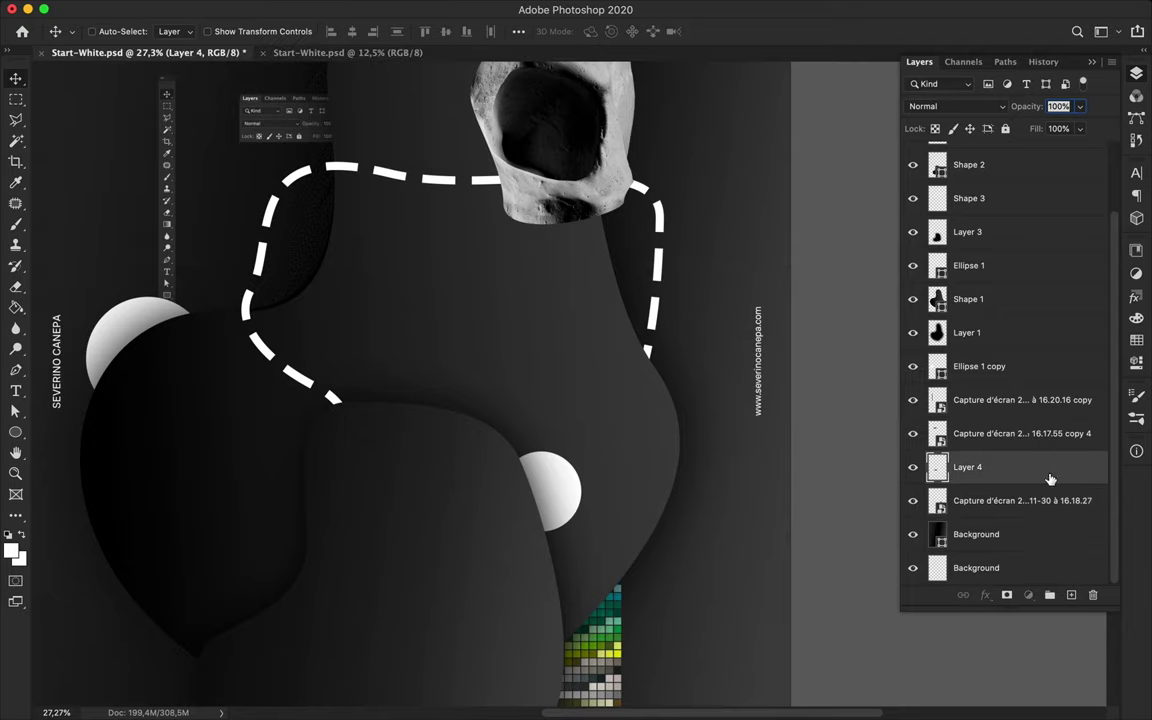
drag(1052, 475, 1025, 288)
drag(252, 452, 242, 505)
Nudge the small panel screenshot down slightly
scroll(236, 570, down, 3)
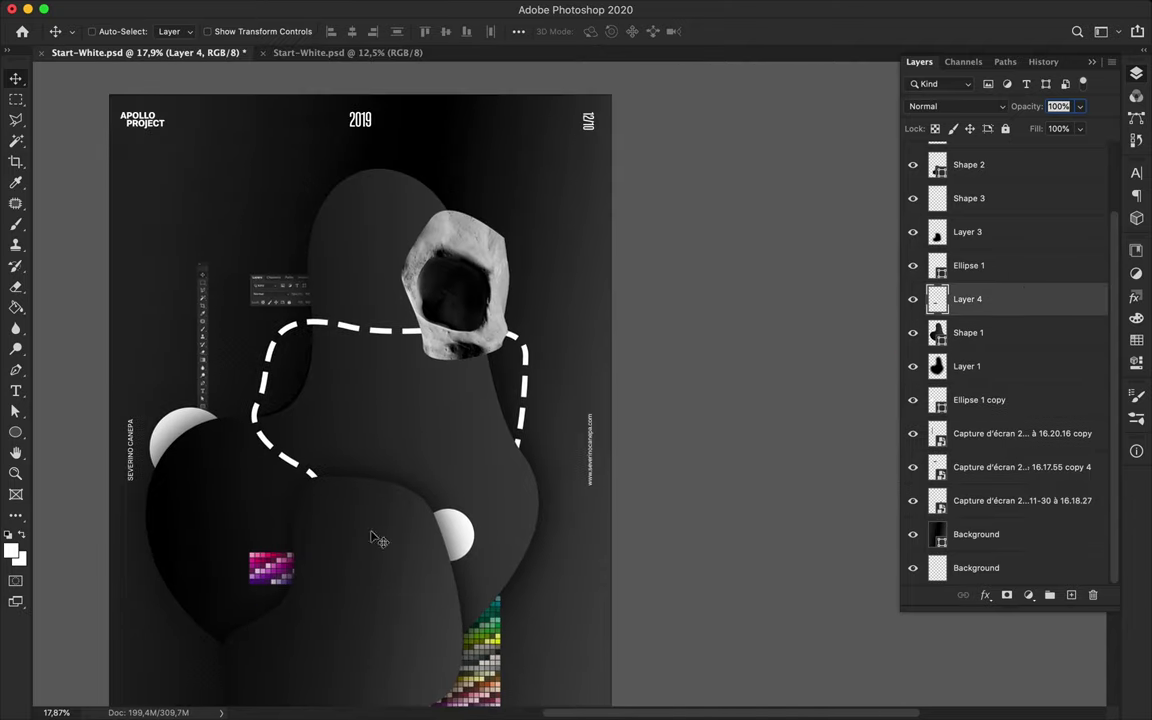
scroll(445, 474, down, 3)
drag(264, 210, 280, 278)
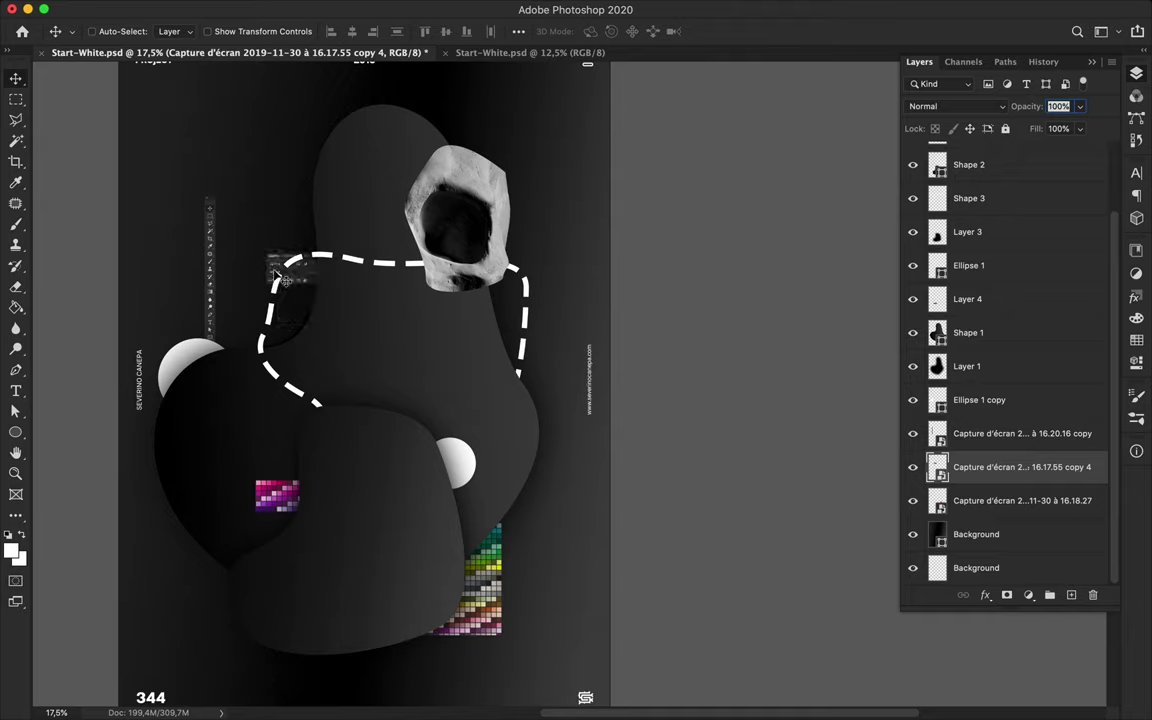
key(ctrl+0)
Type a letter A above the blobs and enlarge it with Free Transform
key(t)
click(448, 158)
text(A)
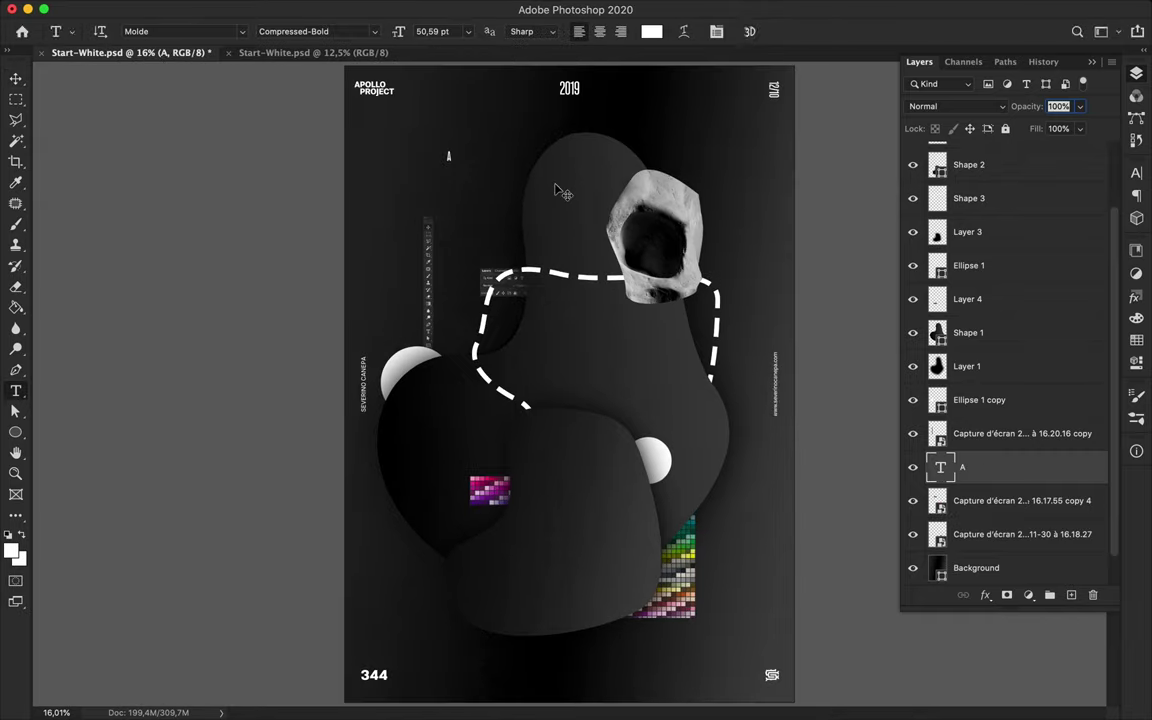
key(ctrl+t)
drag(448, 150, 448, 75)
key(Return)
Apply the Mosaic filter to the A, move it above Shape 1, centre it
click(374, 8)
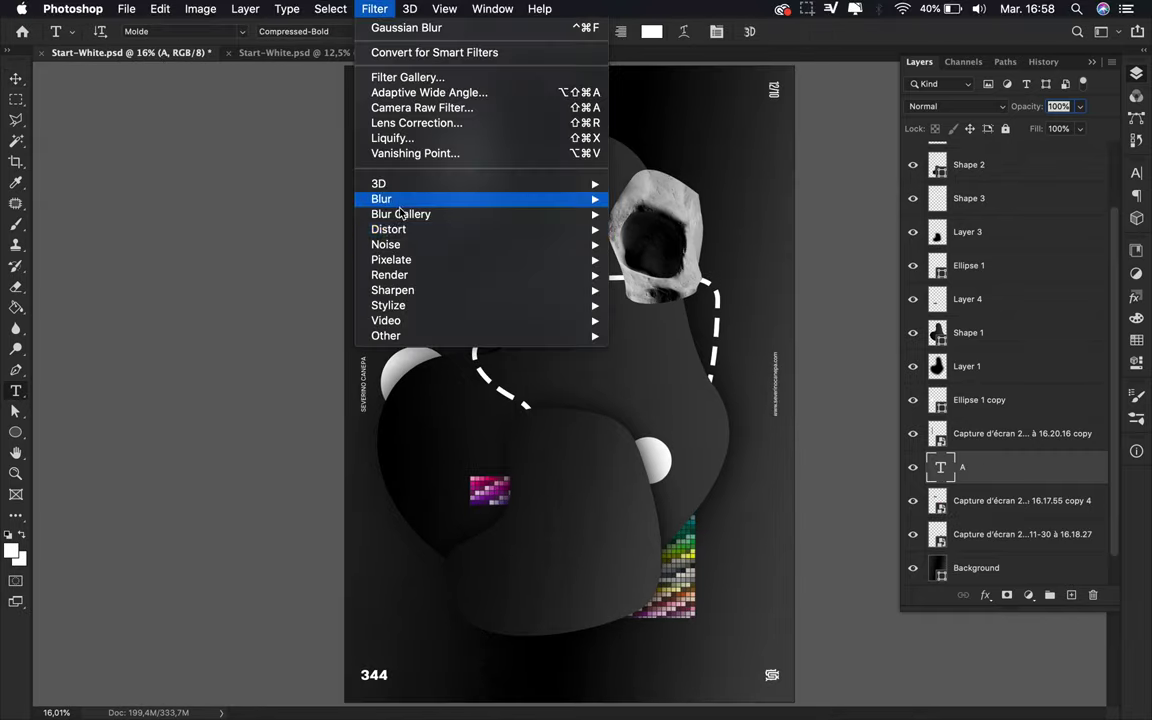
click(650, 335)
click(663, 249)
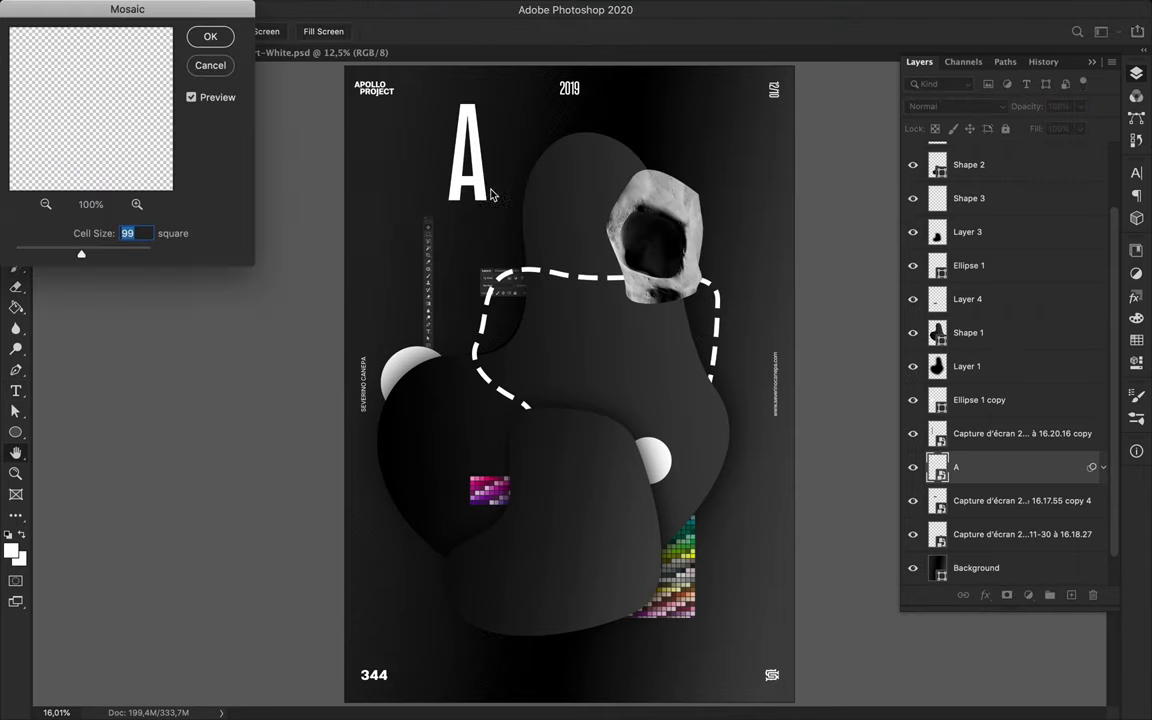
click(210, 37)
drag(440, 150, 575, 381)
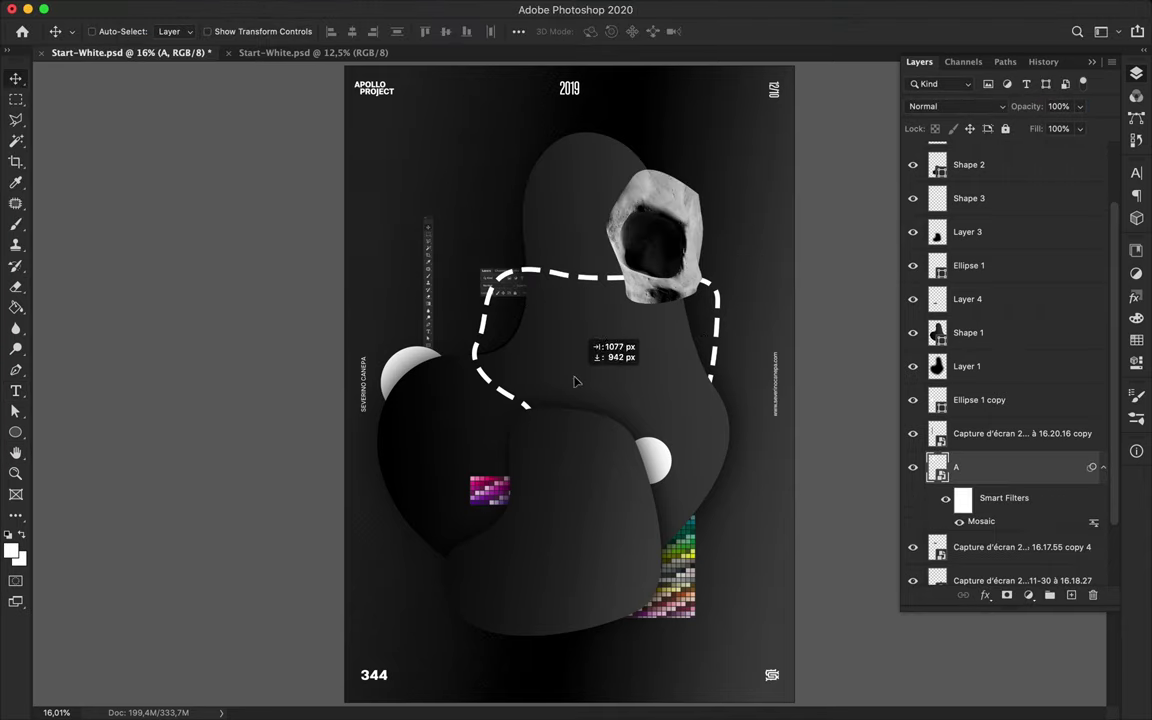
drag(1000, 398, 998, 301)
mouse_move(548, 346)
mouse_down()
mouse_move(622, 376)
mouse_move(620, 355)
mouse_up()
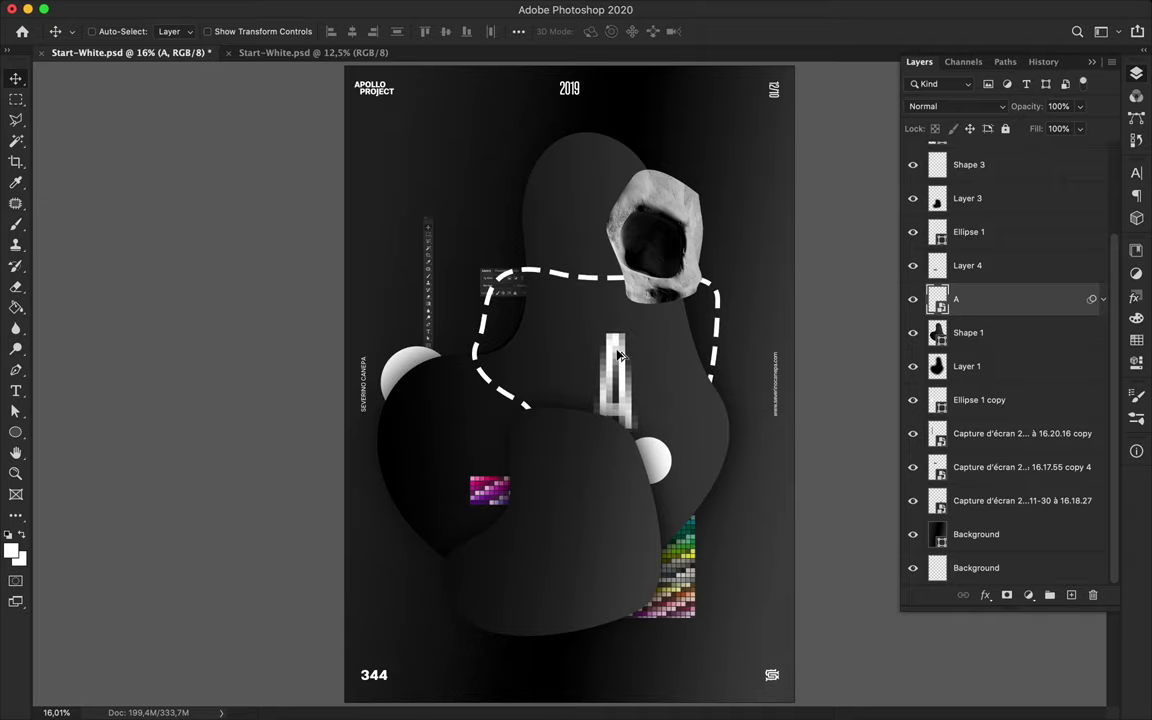
Add a P text layer in the Expanded-Semibold font style
key(t)
click(501, 219)
text(P)
click(1136, 173)
click(1080, 187)
click(990, 545)
Enlarge the letter P with Free Transform
key(ctrl+t)
drag(529, 228, 562, 258)
key(Return)
click(374, 8)
mouse_move(391, 259)
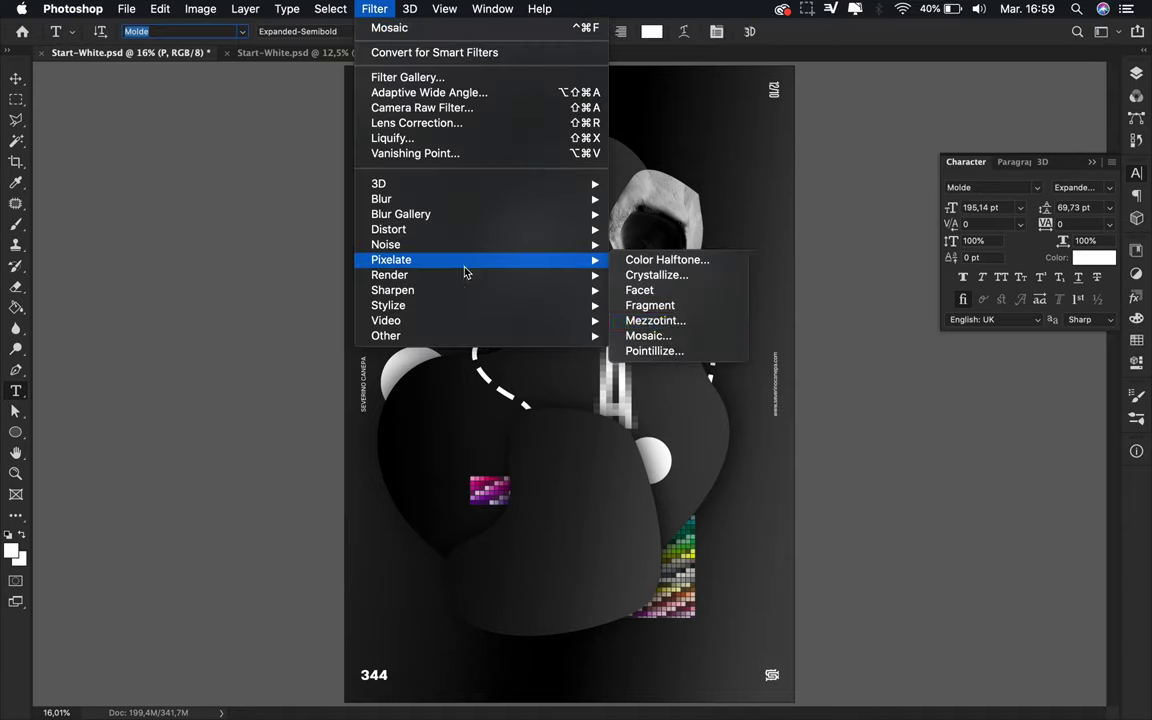
Apply the Mosaic filter to the P and move it down onto the poster
click(648, 335)
click(578, 249)
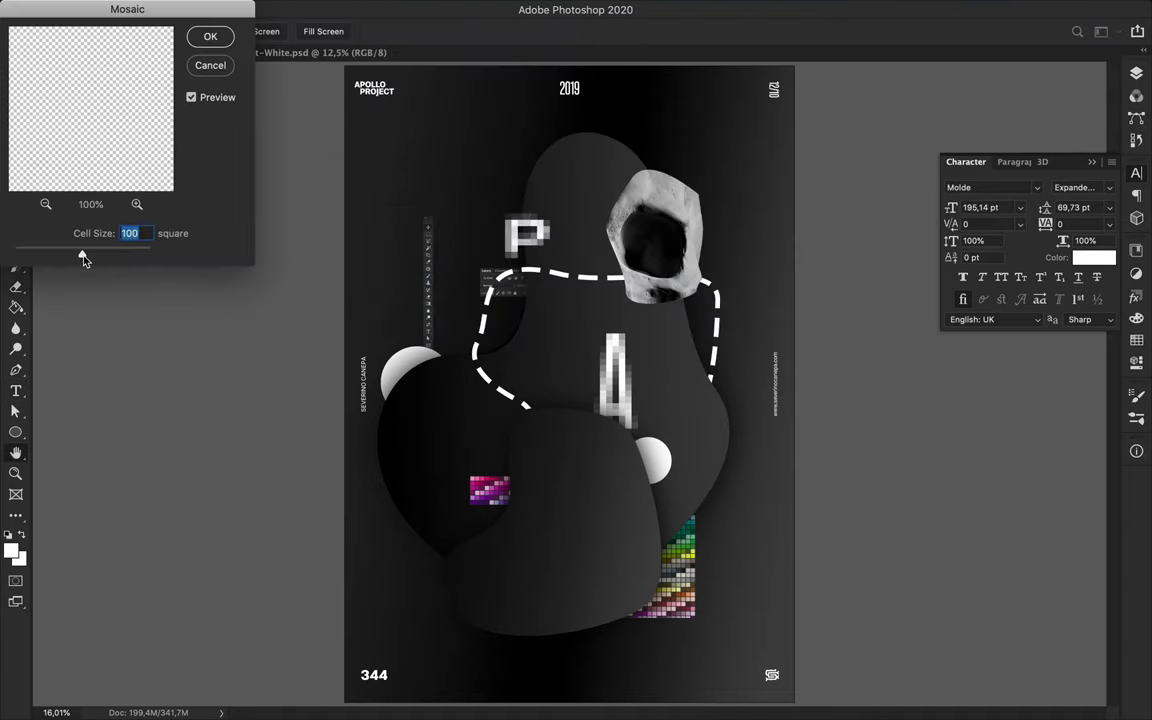
key(Return)
key(v)
drag(532, 246, 487, 481)
Reorder the O text layer in the stack and enlarge the O
key(t)
click(522, 460)
key(Escape)
key(F7)
drag(1045, 296, 985, 215)
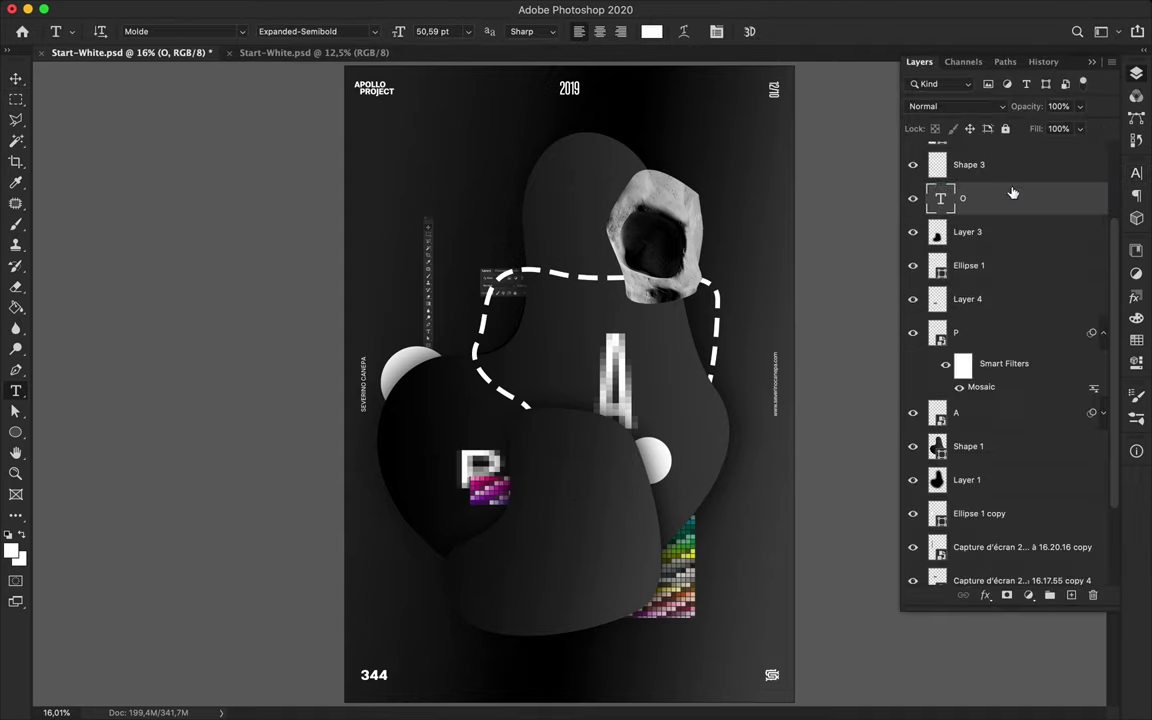
key(ctrl+t)
drag(585, 508, 625, 580)
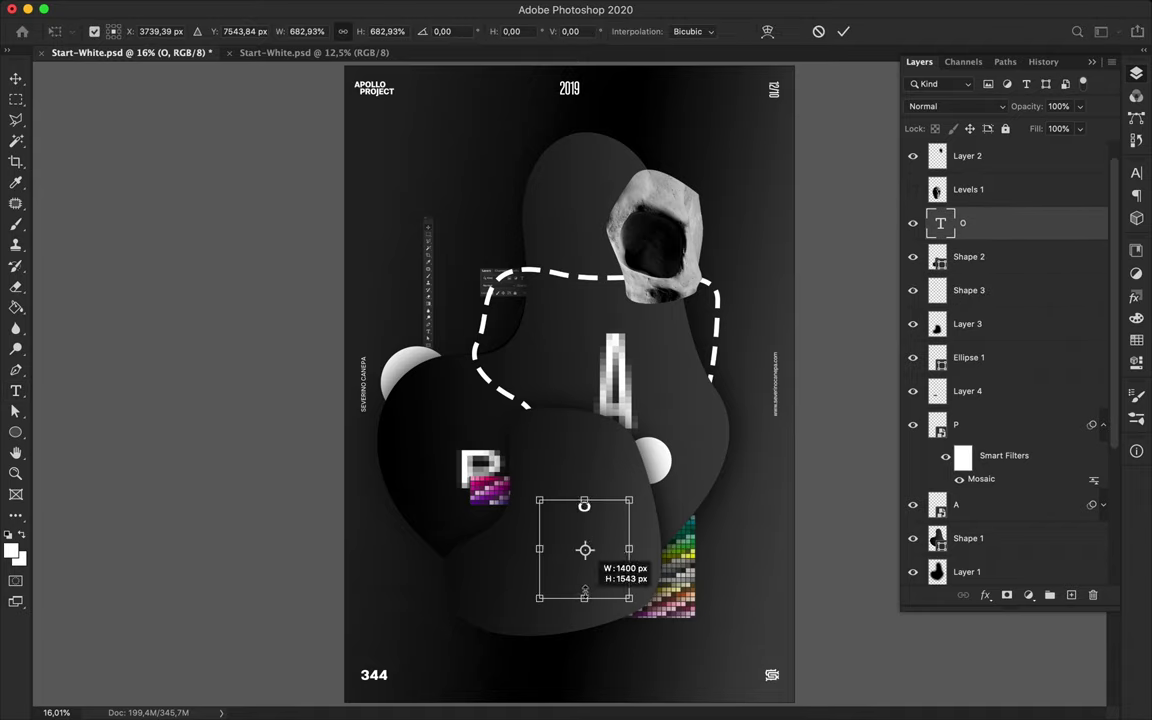
key(Return)
Set the O to the Thin font style and stretch it into a tall oval
click(716, 31)
click(1075, 185)
scroll(1010, 300, up, 10)
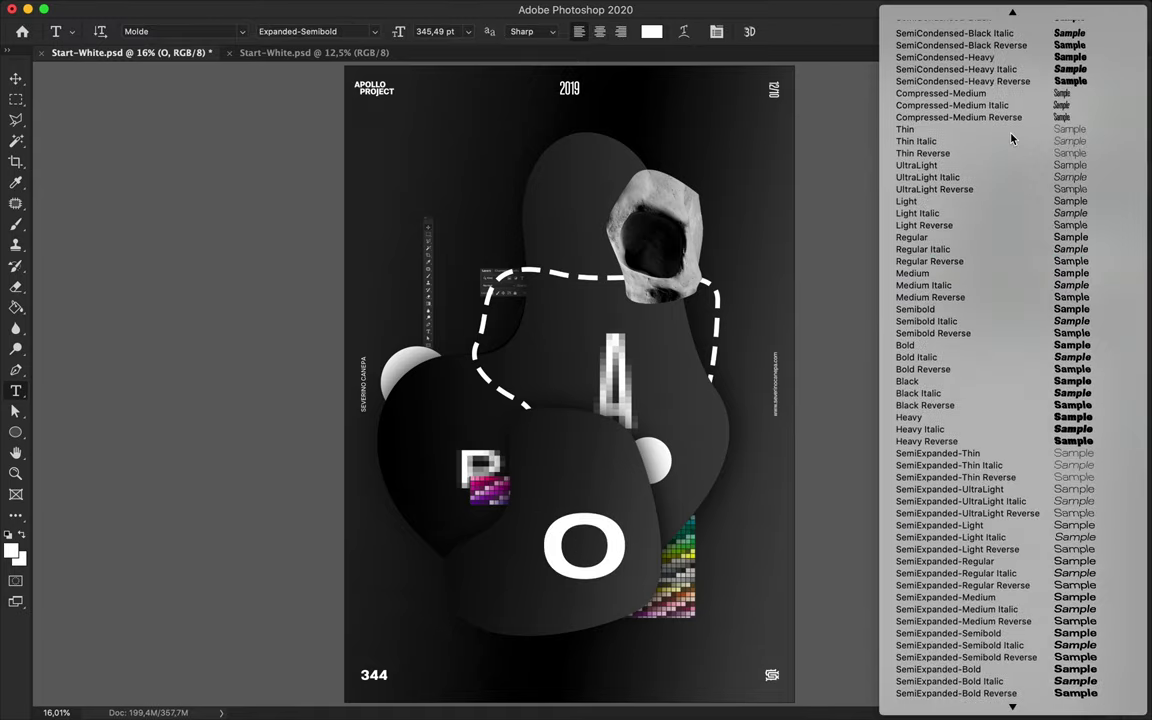
click(1010, 124)
key(v)
key(ctrl+t)
drag(577, 501, 571, 430)
key(Return)
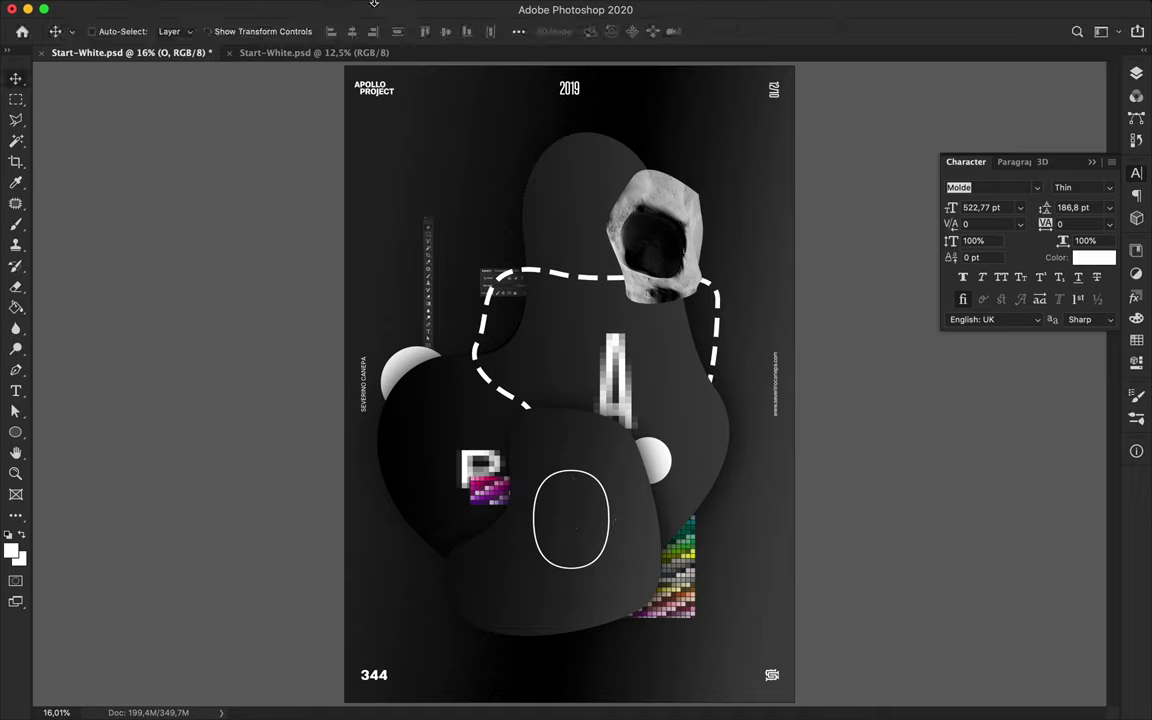
Apply Mosaic to the O as a smart object with an enlarged cell size
click(301, 8)
click(683, 334)
click(660, 252)
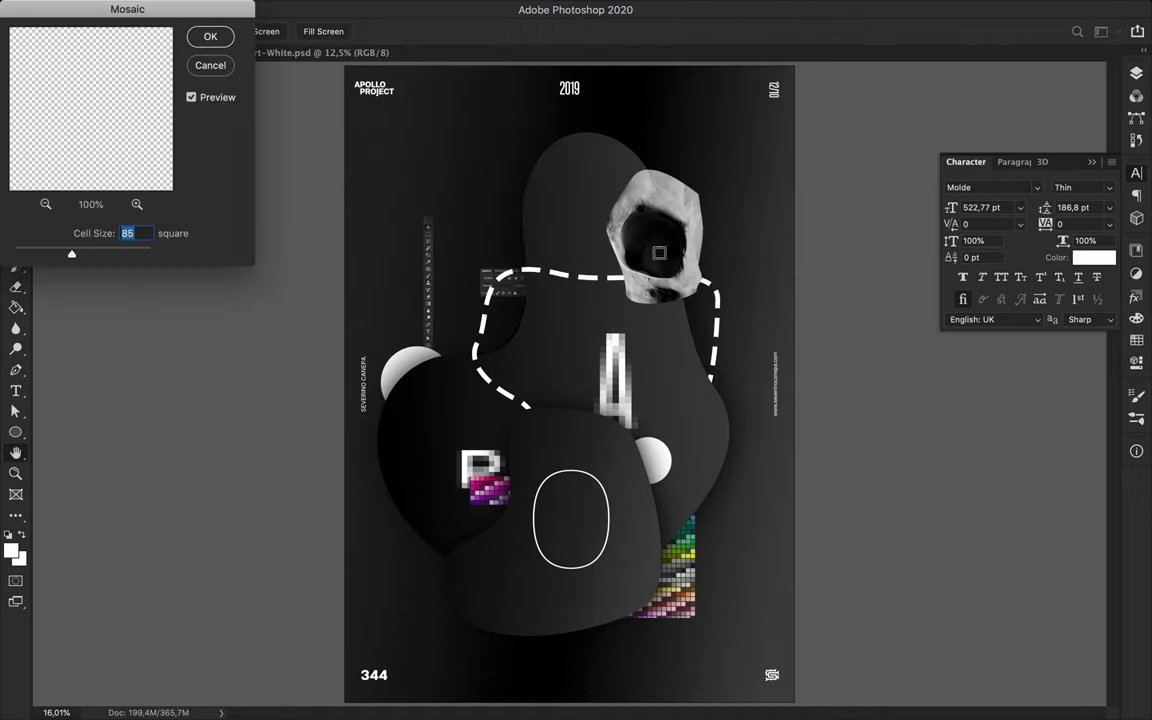
drag(71, 254, 95, 254)
key(Return)
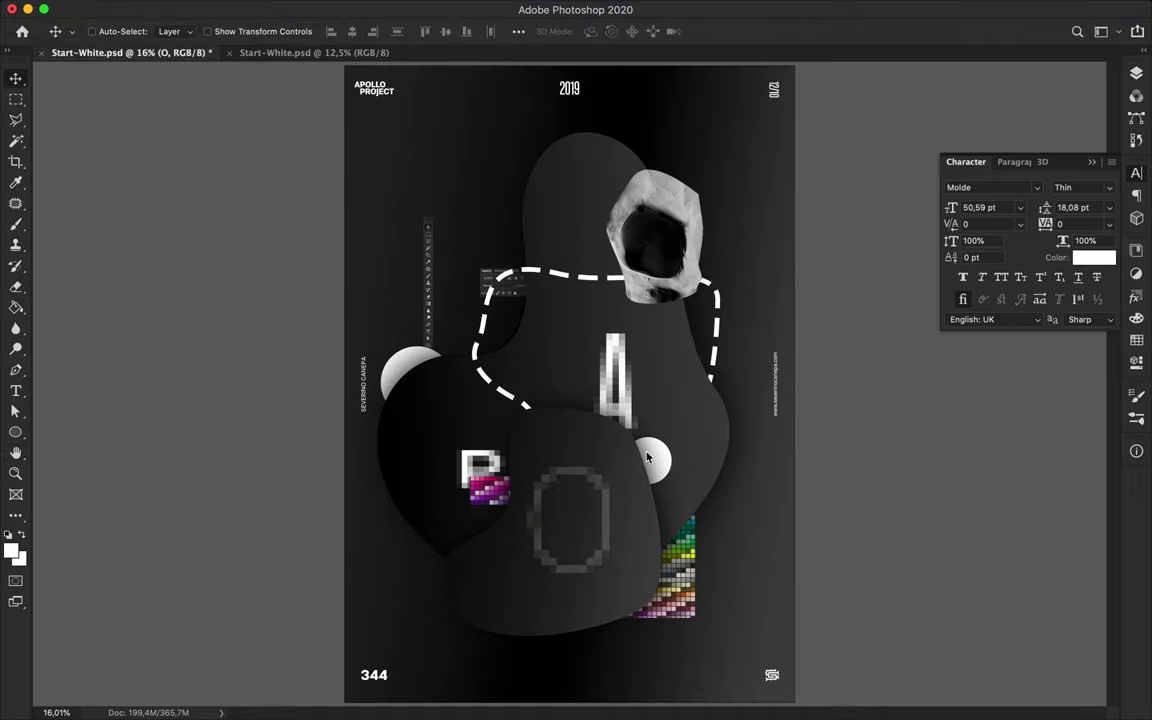
Duplicate the O layer twice, merge the copies, and move it onto the swatch stack
click(1136, 73)
click(1103, 224)
mouse_move(1046, 234)
mouse_down()
mouse_move(1000, 290)
mouse_move(998, 257)
mouse_up()
shift+click(992, 225)
shift+click(983, 324)
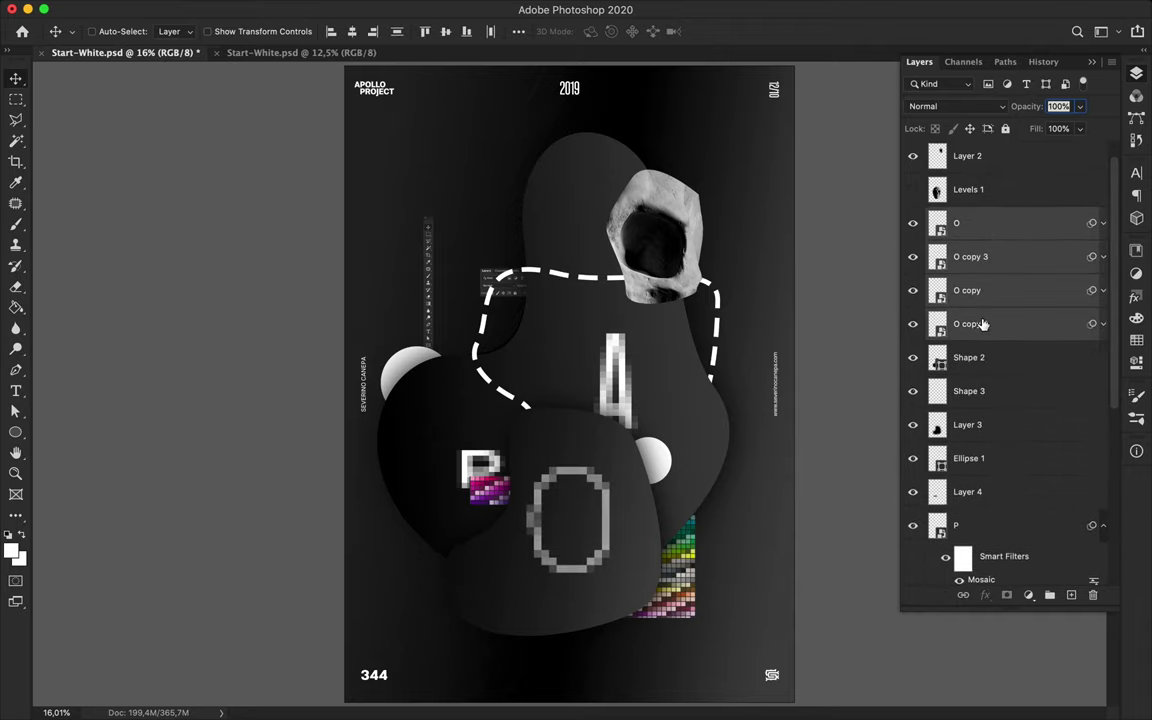
key(ctrl+e)
drag(549, 471, 626, 465)
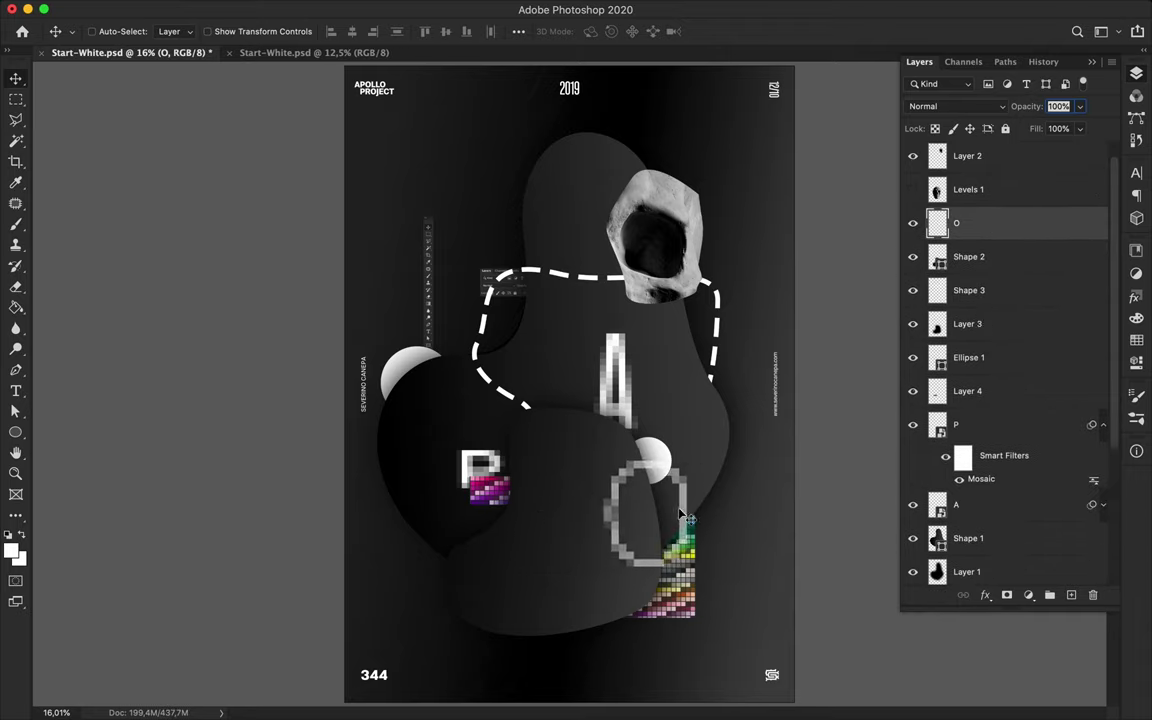
Select the Shape 2 layer and duplicate it
scroll(597, 375, up, 2)
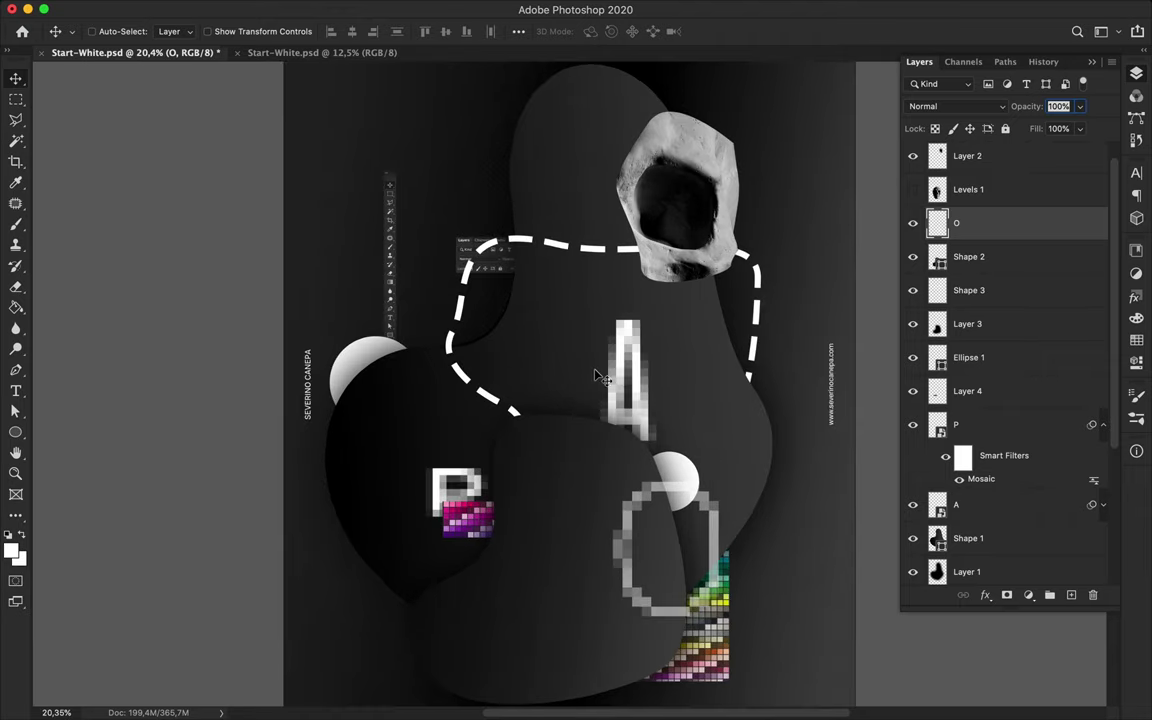
scroll(566, 376, down, 1)
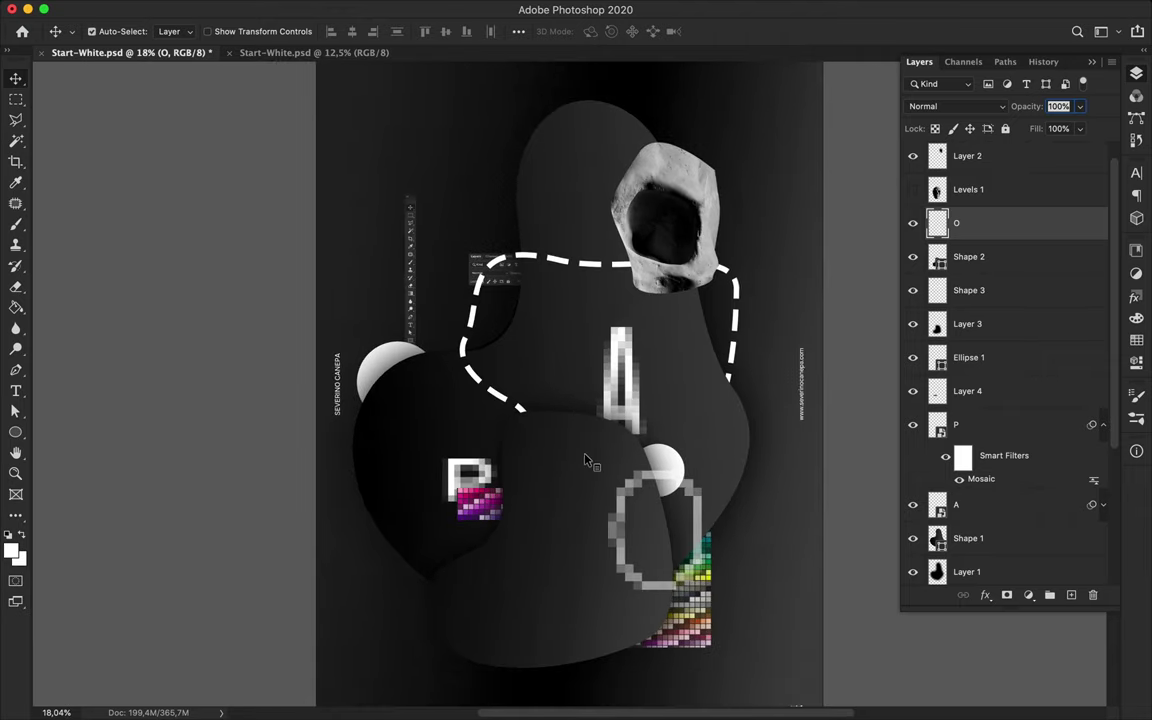
click(588, 461)
key(ctrl+j)
Mosaic-pixelate Shape 2 copy as a smart object and move it below Layer 3
click(374, 8)
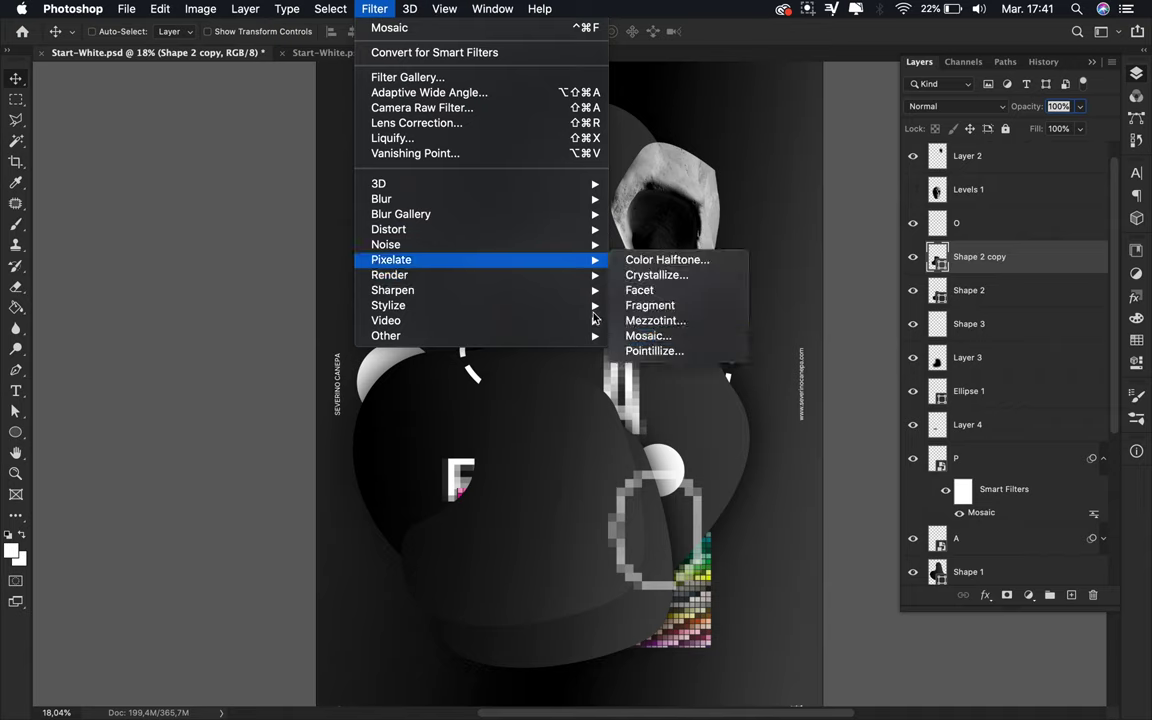
click(648, 336)
click(680, 321)
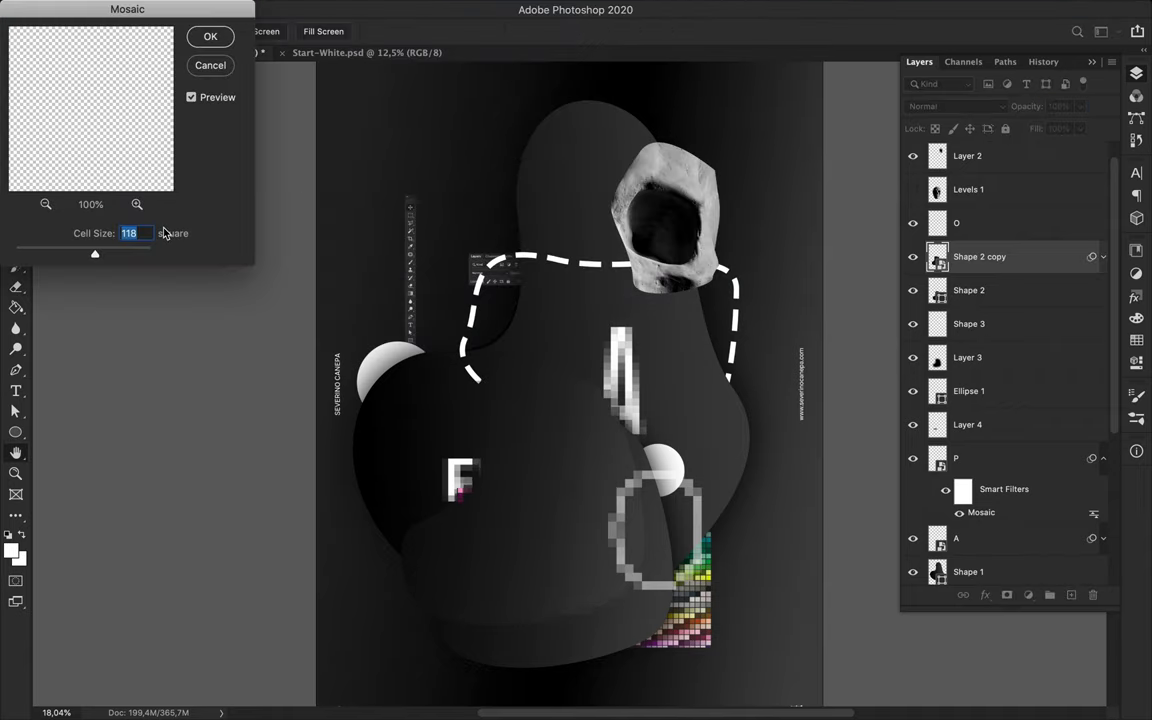
click(219, 35)
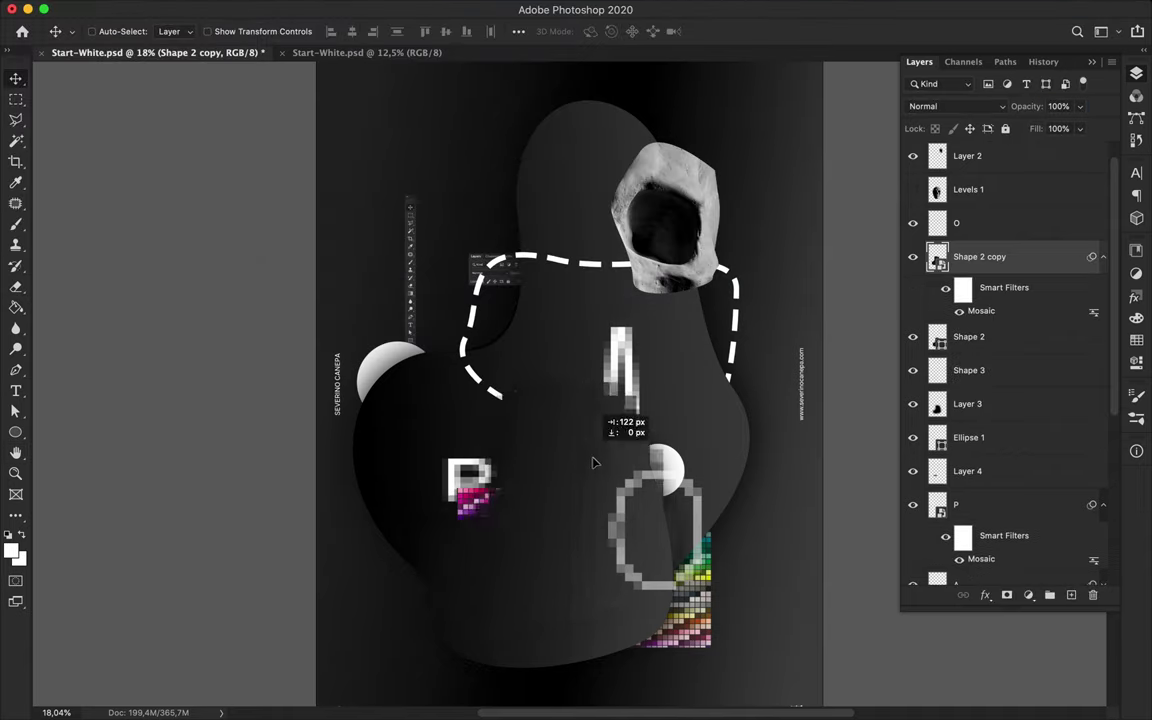
mouse_move(990, 256)
mouse_down()
mouse_move(1016, 304)
mouse_move(1015, 357)
mouse_up()
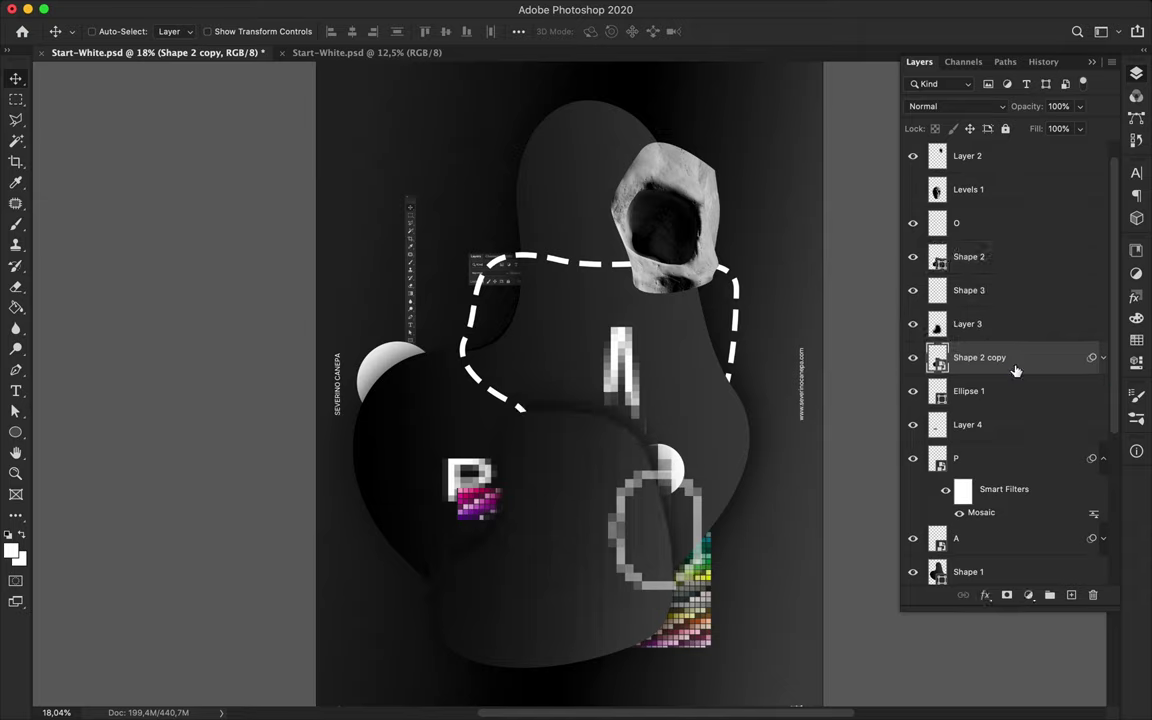
drag(610, 380, 640, 424)
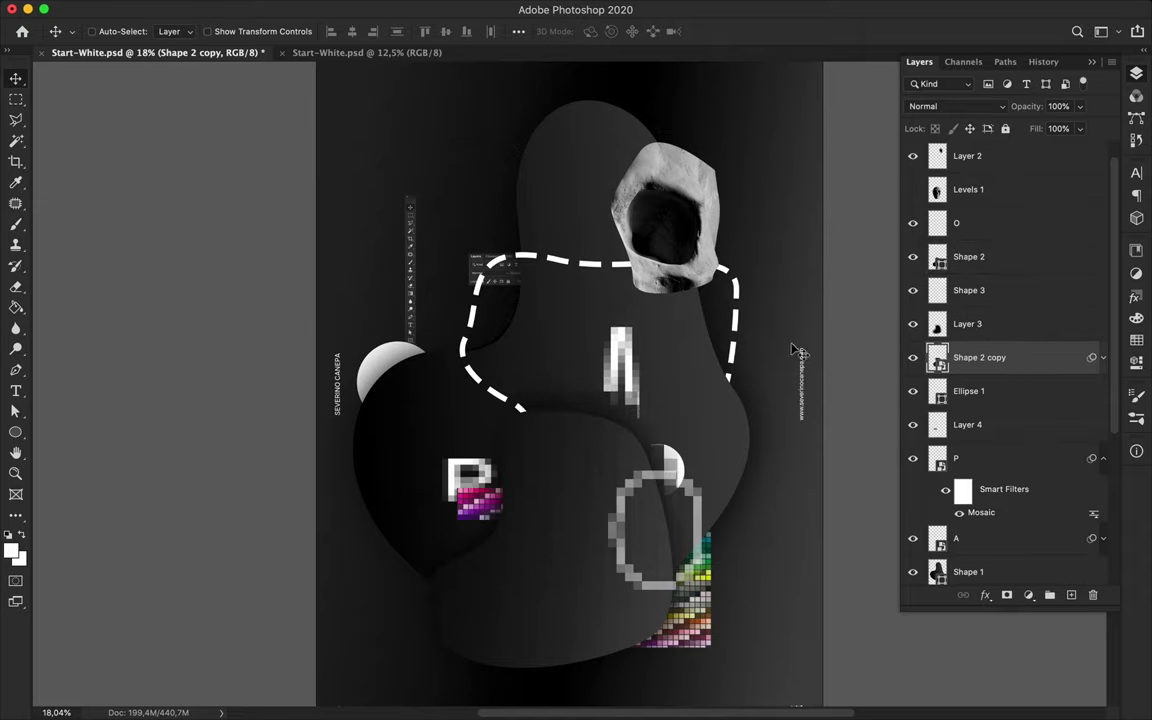
Set the Pen tool to shape mode with no fill and a white stroke
key(p)
click(177, 32)
click(83, 63)
click(232, 32)
key(Escape)
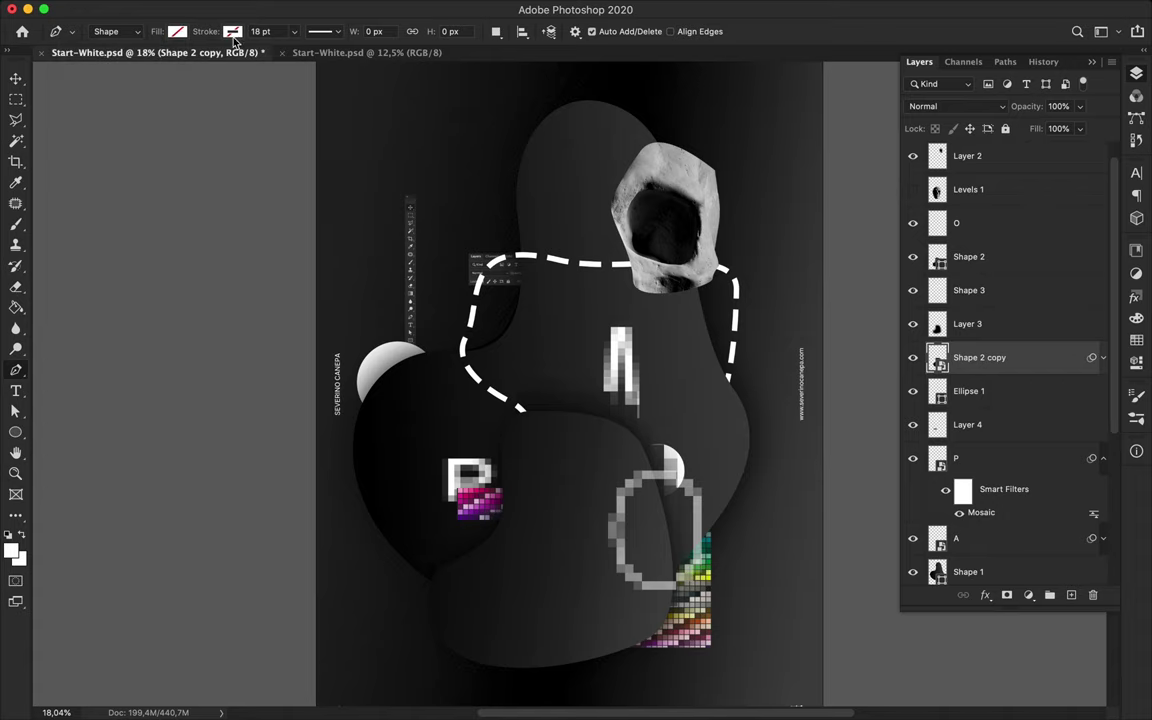
click(232, 32)
Draw a closed looping curve around the lower part of the poster
click(377, 576)
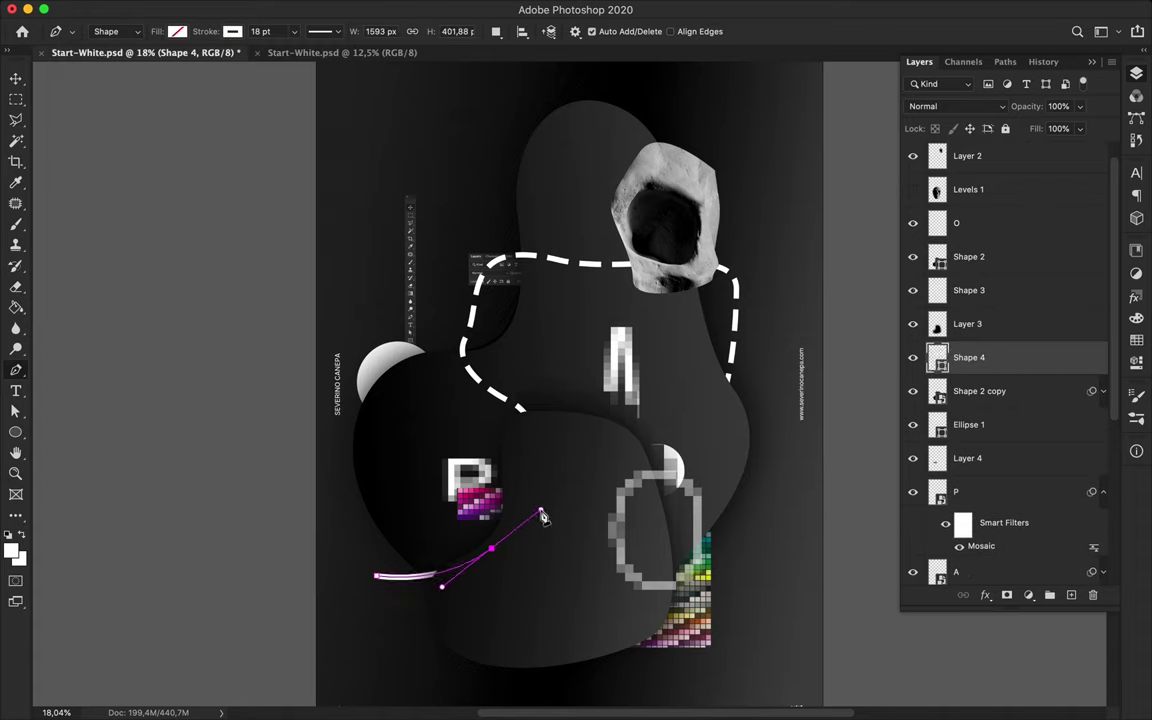
drag(408, 582, 470, 560)
drag(531, 508, 557, 452)
drag(631, 325, 695, 330)
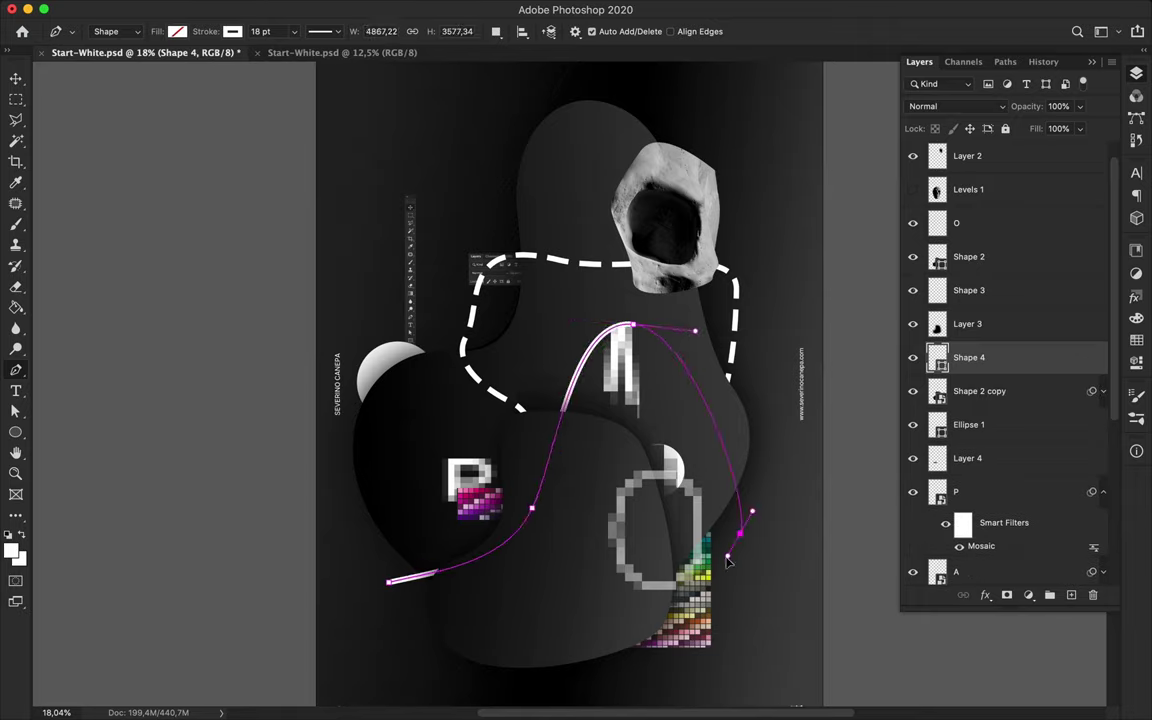
drag(387, 580, 437, 481)
Give the curve a 7 pt stroke and shift it down slightly
key(a)
click(322, 31)
text(7)
key(Return)
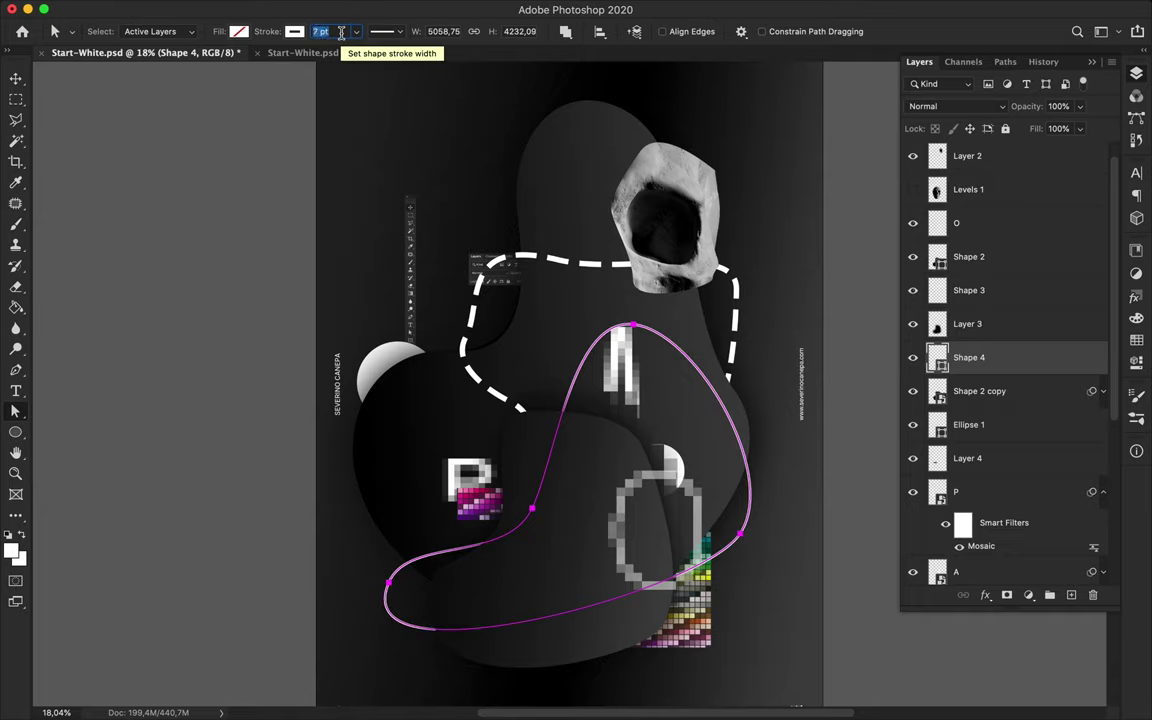
key(v)
drag(668, 342, 664, 362)
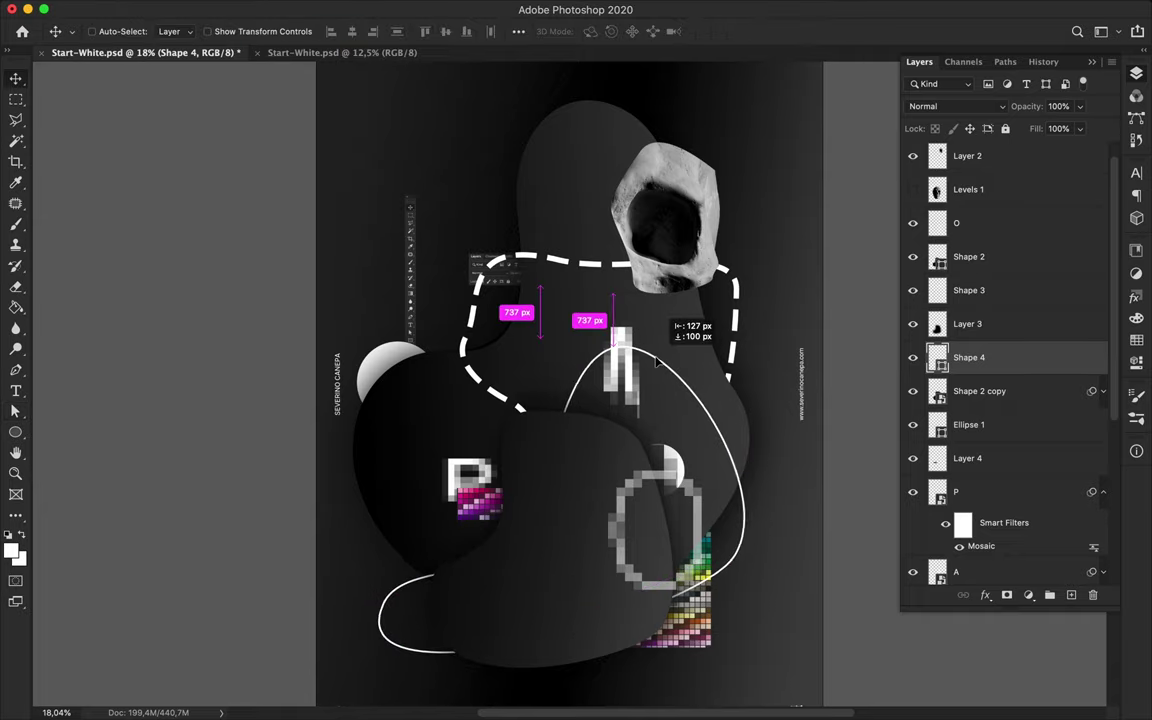
Draw a short horizontal line above the figure and sample magenta from the P
key(p)
click(624, 295)
shift+click(570, 295)
key(a)
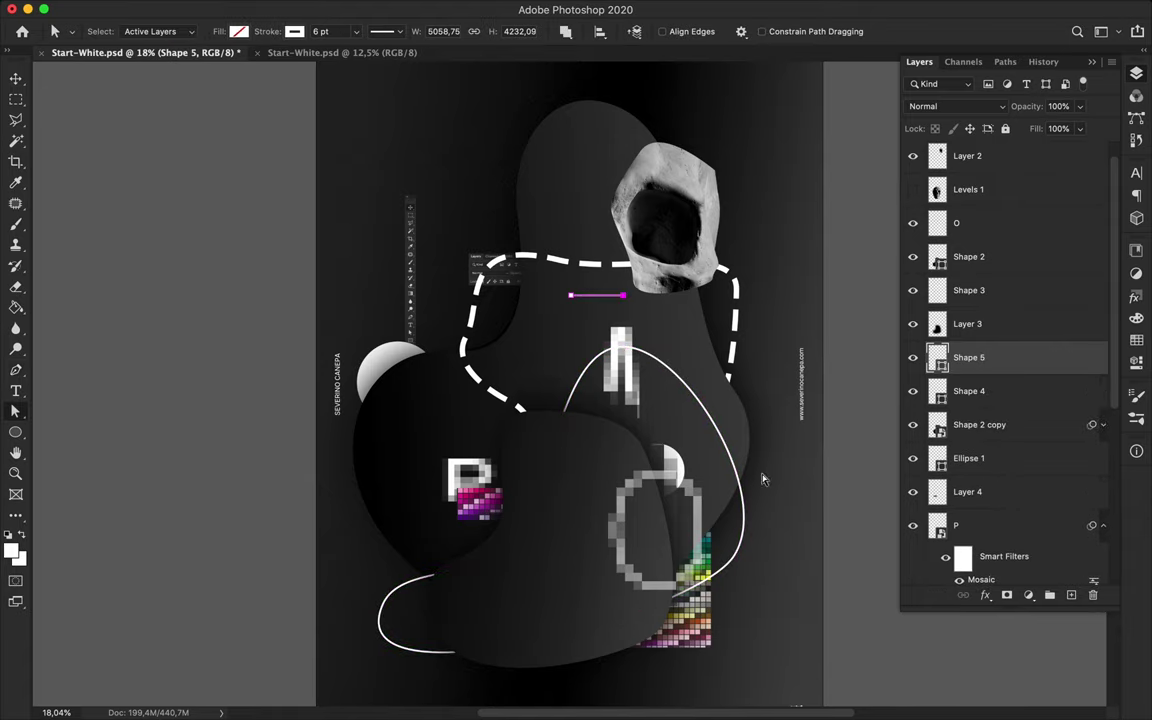
key(i)
click(478, 492)
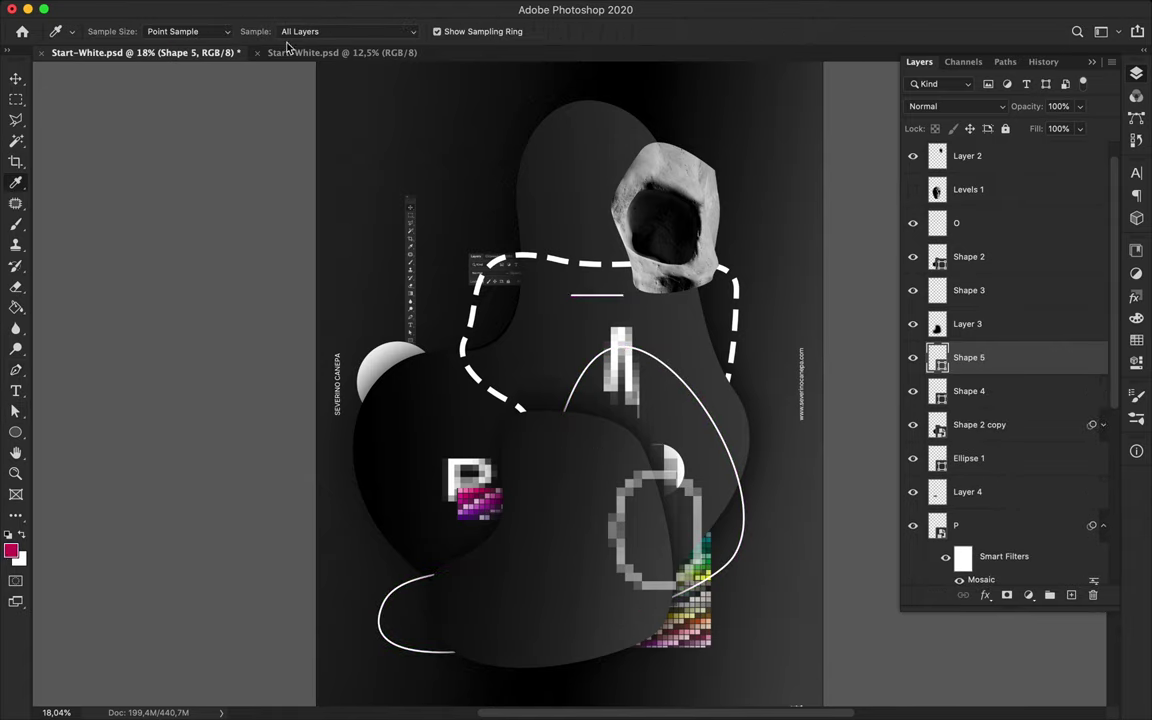
Colour the short line magenta and set its stroke width to 8
key(a)
click(238, 31)
click(337, 35)
text(8)
key(Return)
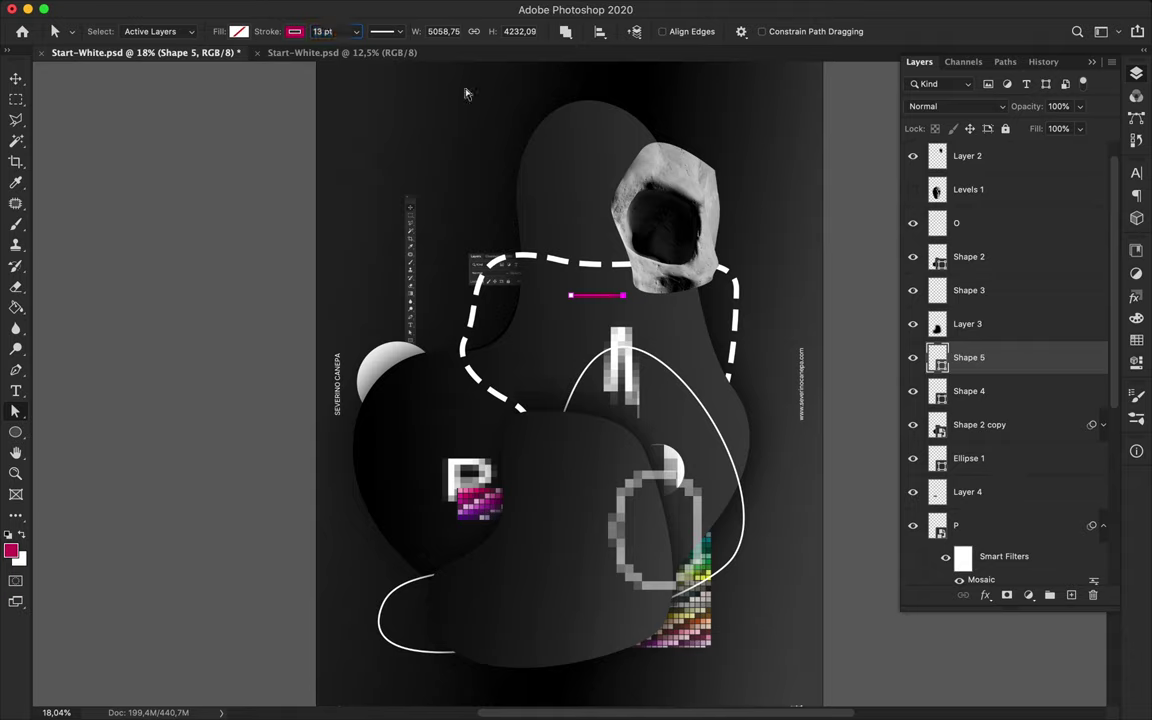
Set the magenta line to 6 pt, duplicate it, and move the copy up the stack
click(330, 31)
text(6)
key(Return)
key(v)
key(ctrl+j)
key(ctrl+j)
drag(1008, 380, 1032, 178)
scroll(537, 388, up, 3)
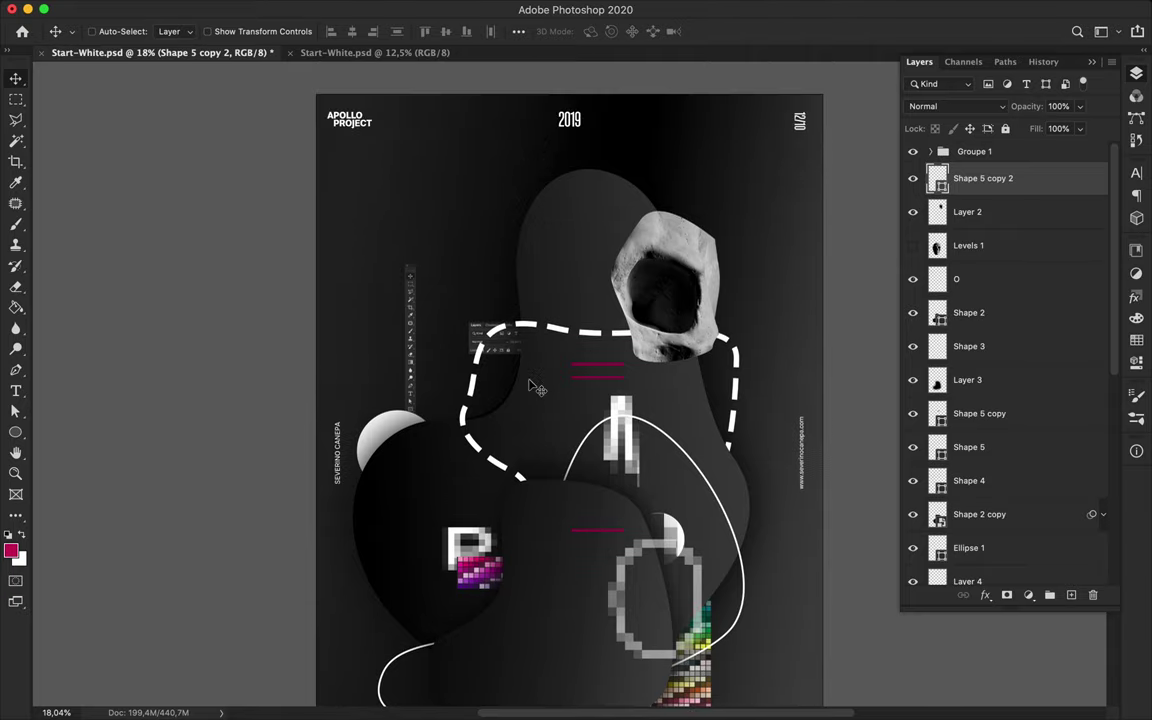
Draw a tall white-outlined, unfilled rounded rectangle at upper left
click(15, 430)
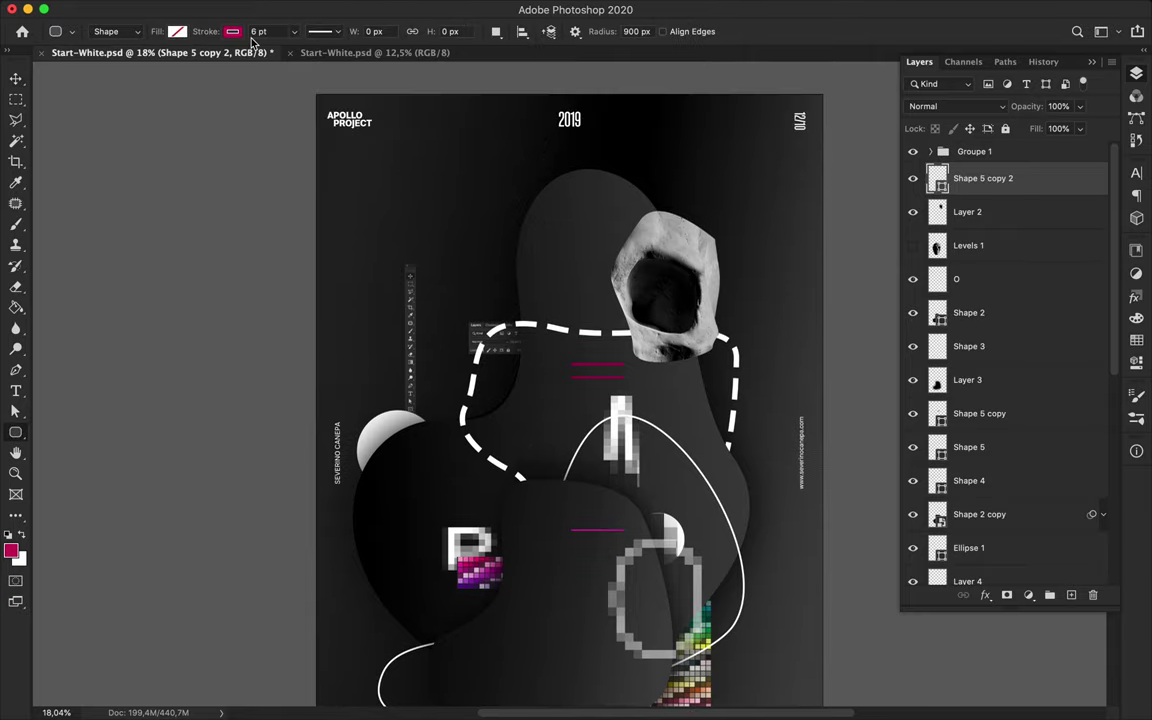
click(177, 31)
click(1000, 212)
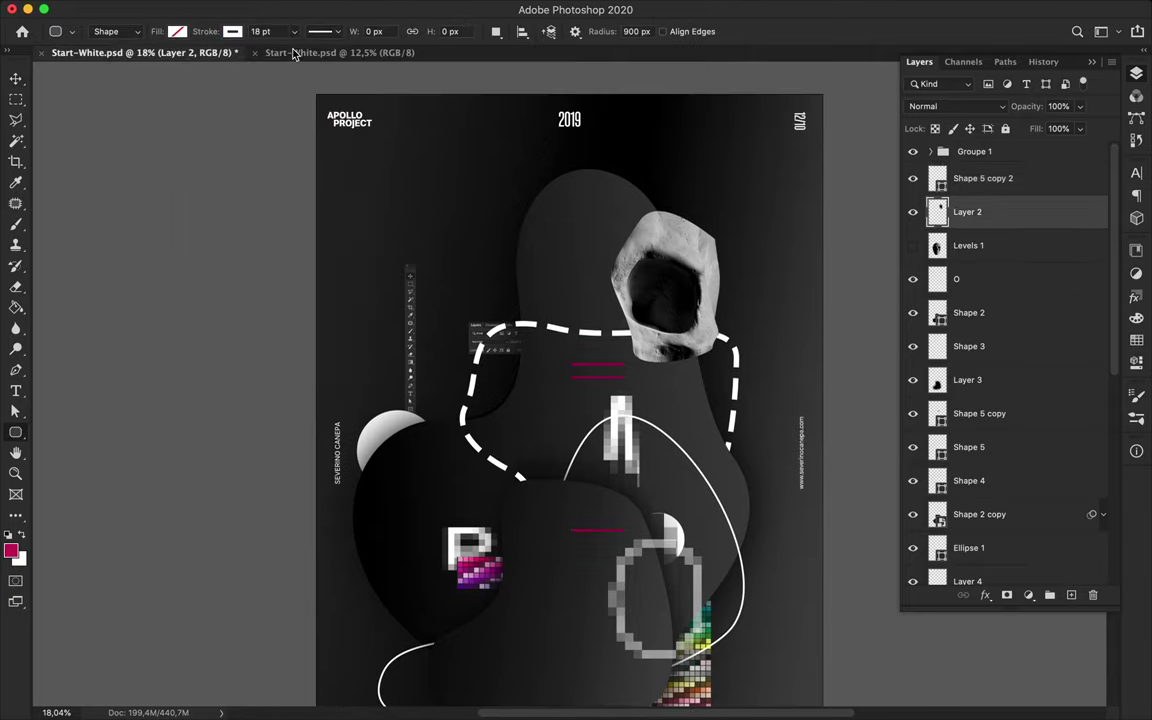
drag(439, 203, 513, 369)
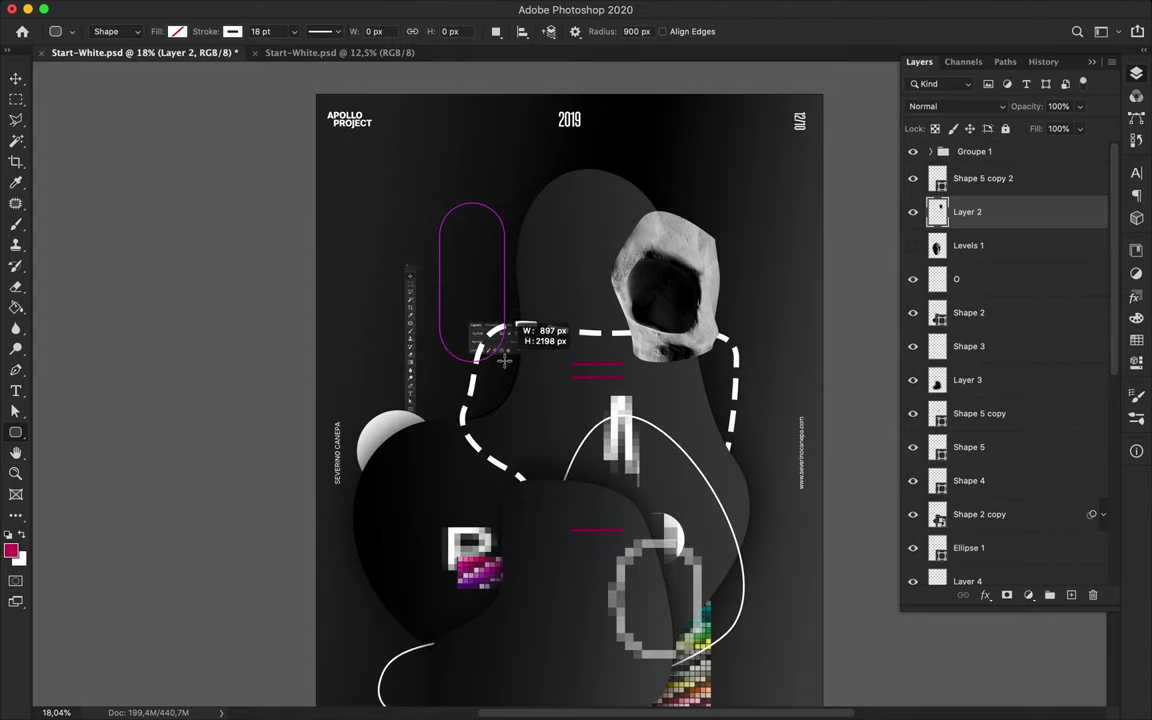
click(296, 180)
click(517, 427)
Send the pill outline just above Background and tuck it behind the blobs
key(a)
key(v)
click(1136, 73)
mouse_move(993, 211)
mouse_down()
mouse_move(1062, 598)
mouse_move(1052, 531)
mouse_up()
drag(454, 229, 463, 274)
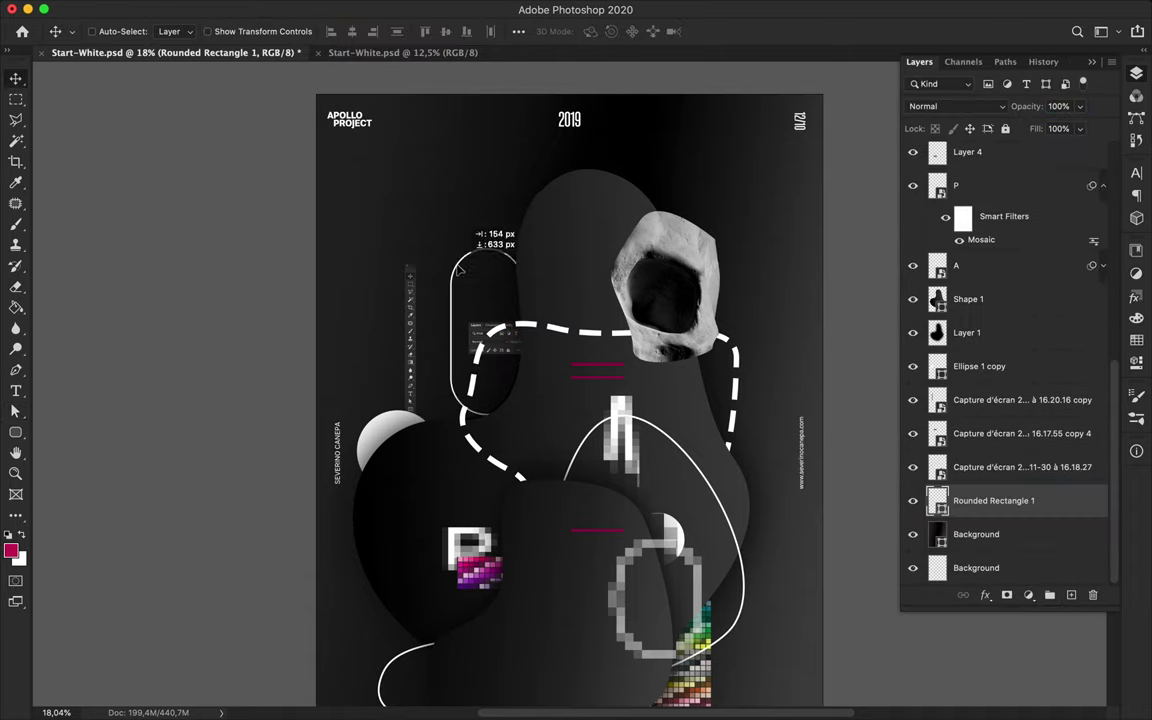
mouse_move(466, 353)
mouse_down()
mouse_move(459, 367)
mouse_move(482, 288)
mouse_move(502, 340)
mouse_up()
scroll(562, 475, down, 3)
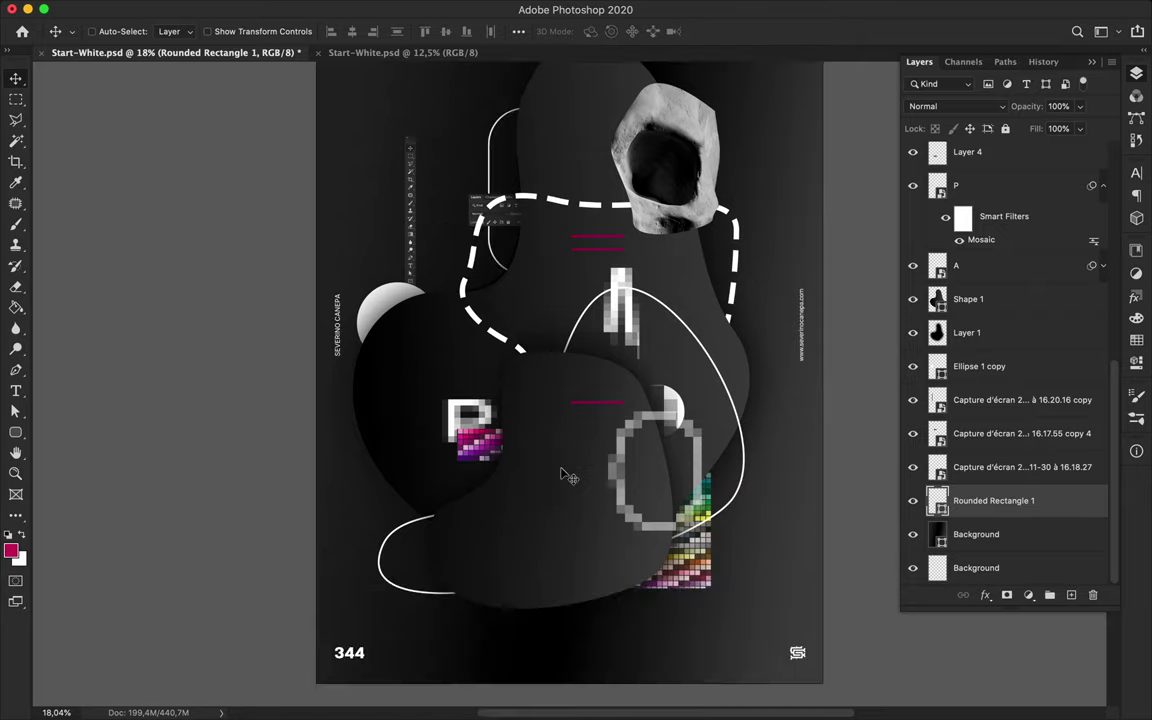
Copy a Pen-traced skull fragment to Layer 5, placed below Layer 3 between P and A
scroll(565, 365, up, 2)
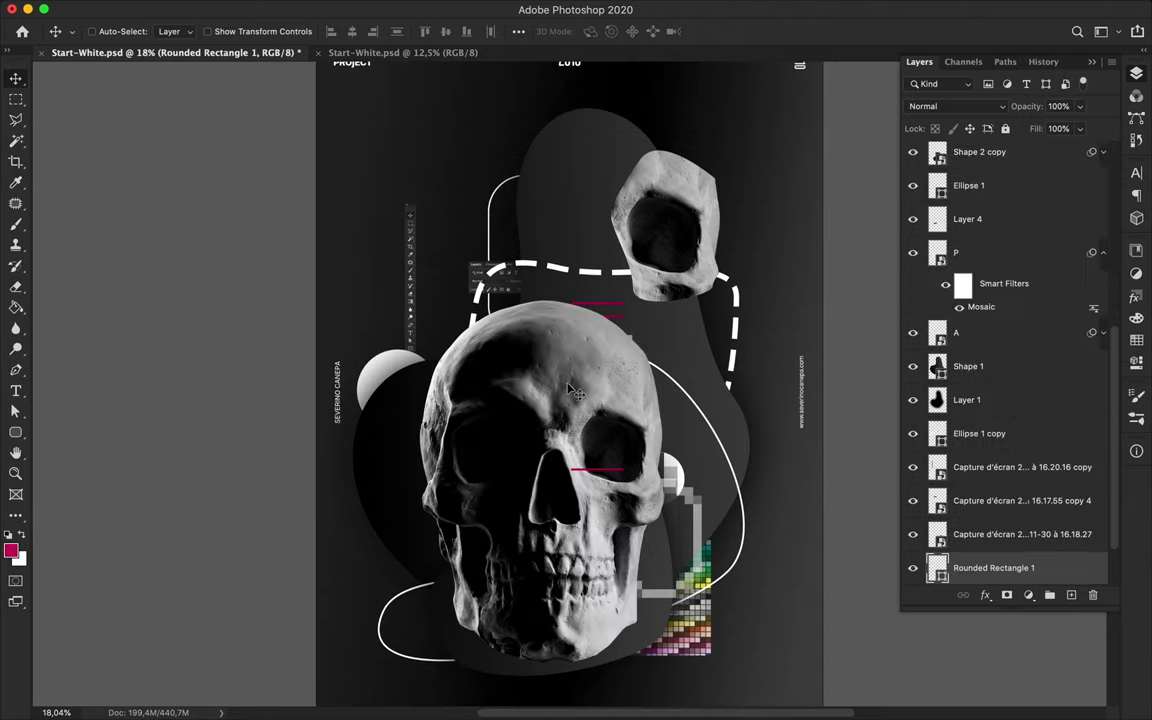
key(p)
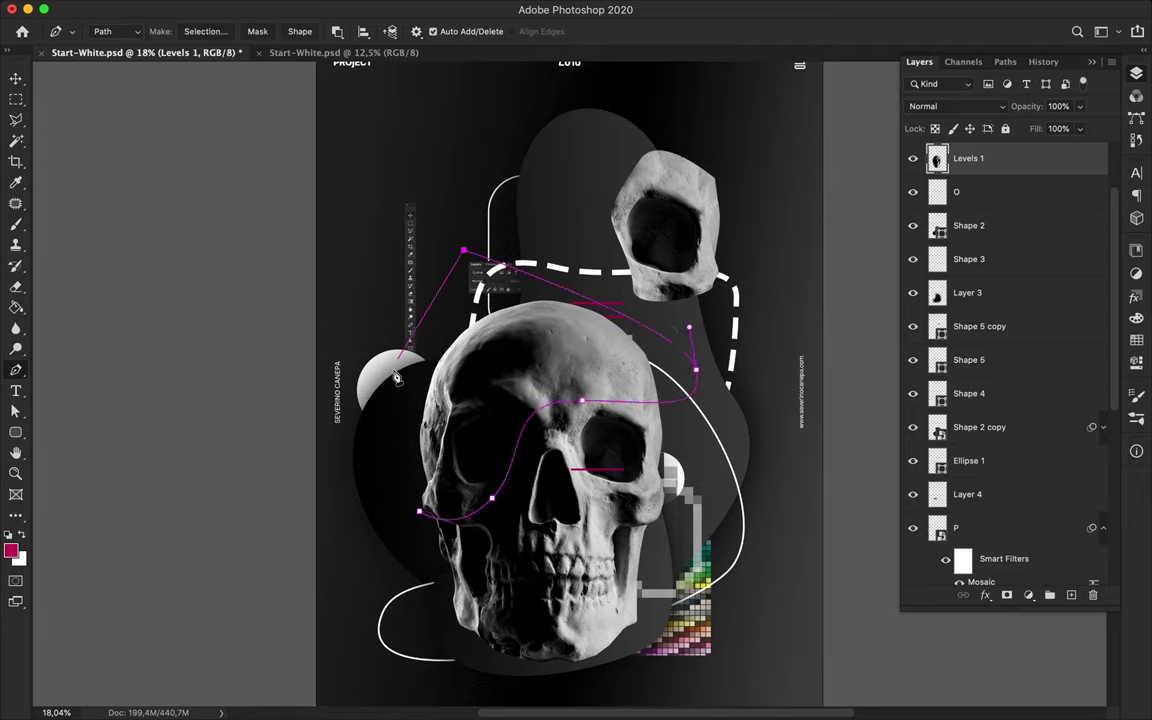
key(ctrl+Return)
key(ctrl+j)
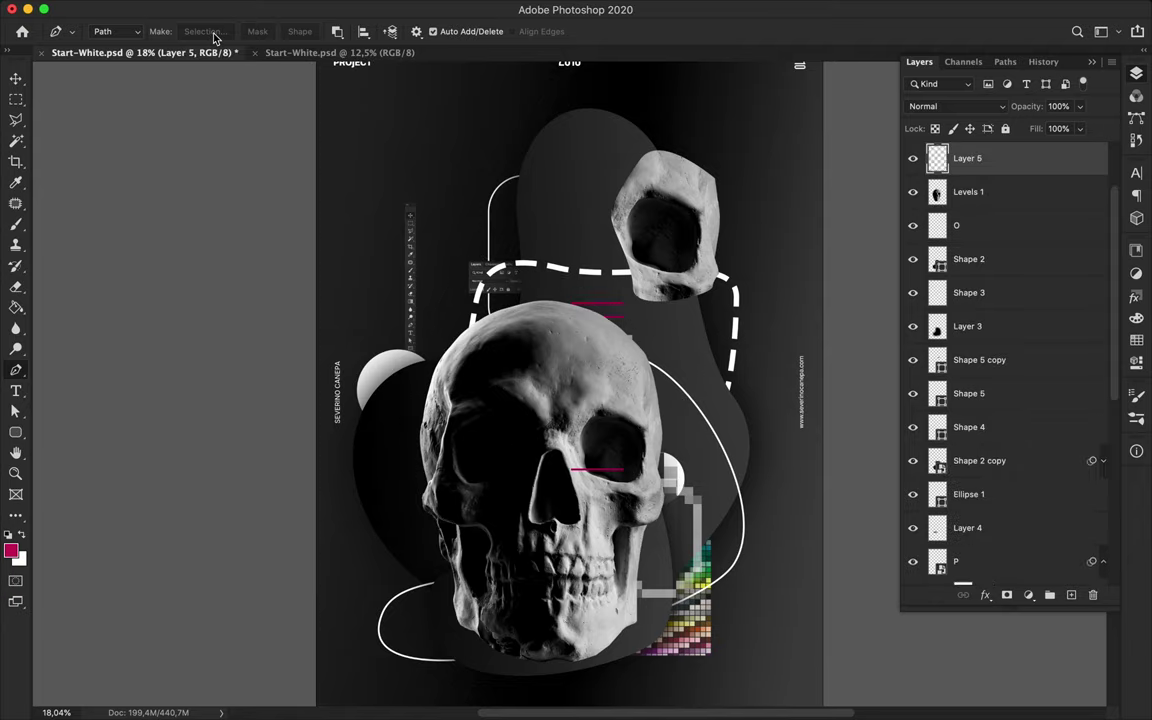
key(v)
mouse_move(1000, 158)
mouse_down()
mouse_move(1000, 343)
mouse_move(1033, 481)
mouse_move(1016, 440)
mouse_up()
drag(625, 432, 400, 436)
Move the pixelated P letter higher on the poster
scroll(420, 460, down, 1)
ctrl+click(450, 484)
key(ctrl+t)
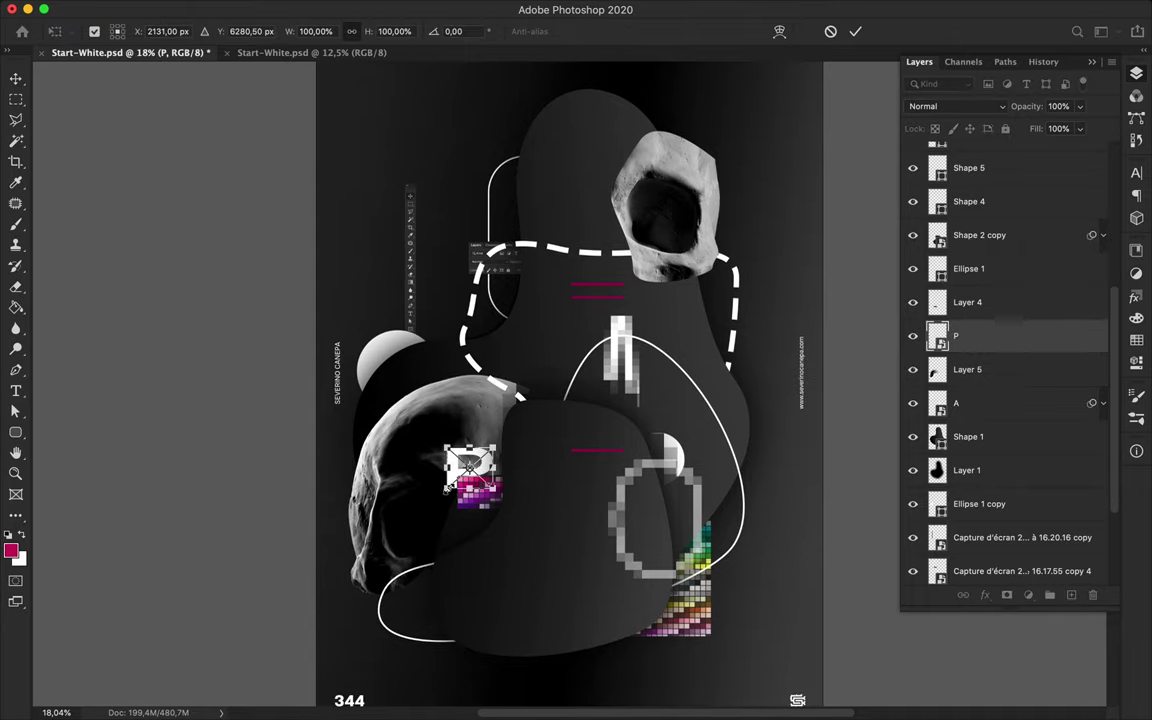
key(Return)
drag(470, 462, 480, 405)
Shrink the skull fragment on Layer 5 and add a new empty layer
click(400, 470)
key(ctrl+t)
mouse_move(465, 597)
mouse_down()
mouse_move(459, 354)
mouse_move(455, 398)
mouse_up()
key(Return)
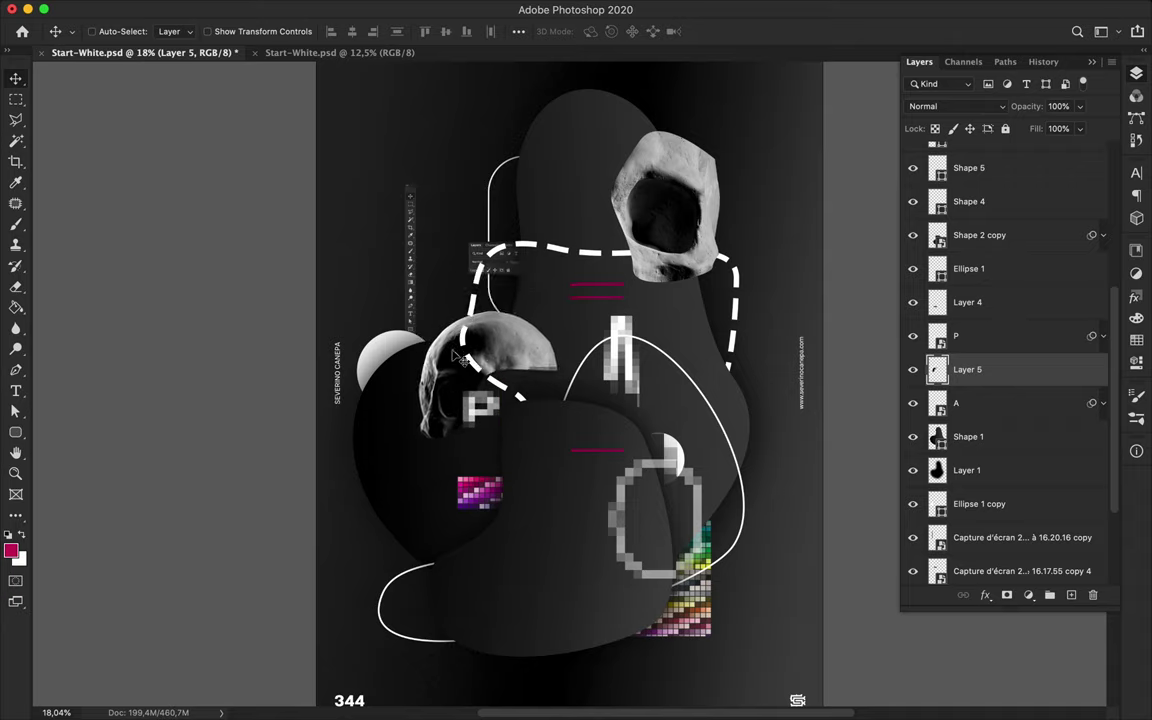
key(ctrl+shift+alt+n)
Stamp a white T9 Dirty Sprays splatter beside the dashed loop's right side
key(b)
click(100, 31)
scroll(113, 300, down, 5)
scroll(113, 310, down, 5)
scroll(113, 310, down, 5)
scroll(113, 310, down, 5)
scroll(113, 310, down, 5)
scroll(113, 310, down, 5)
click(113, 295)
click(105, 338)
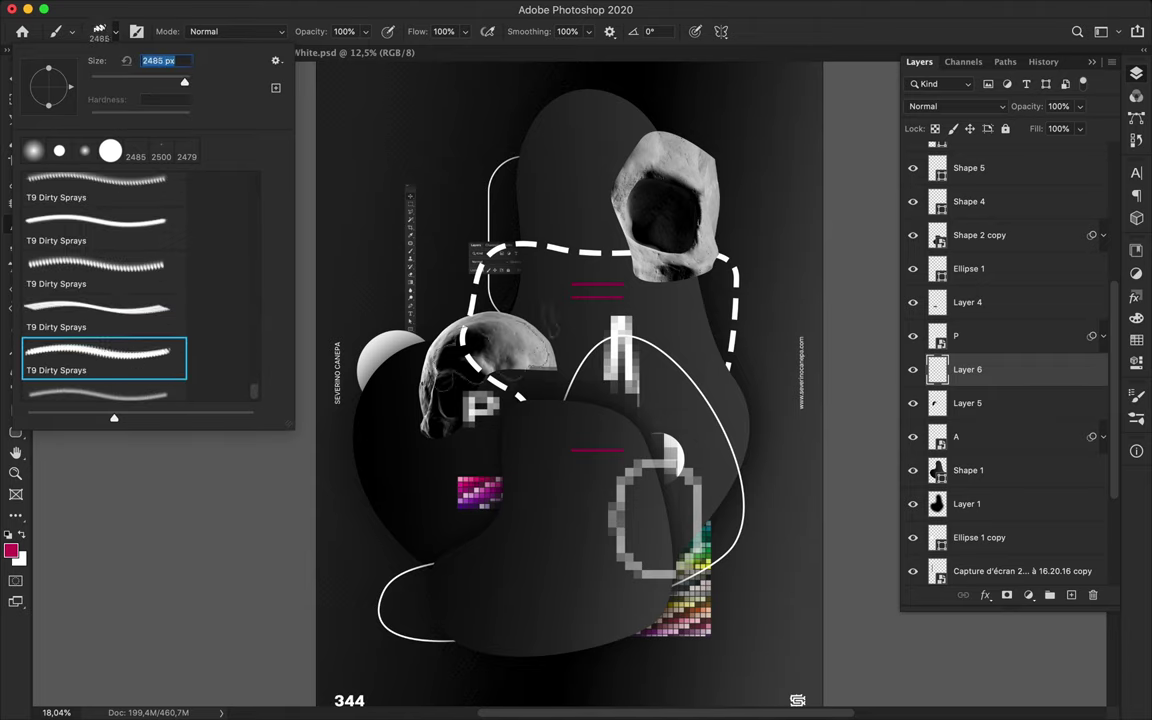
click(99, 390)
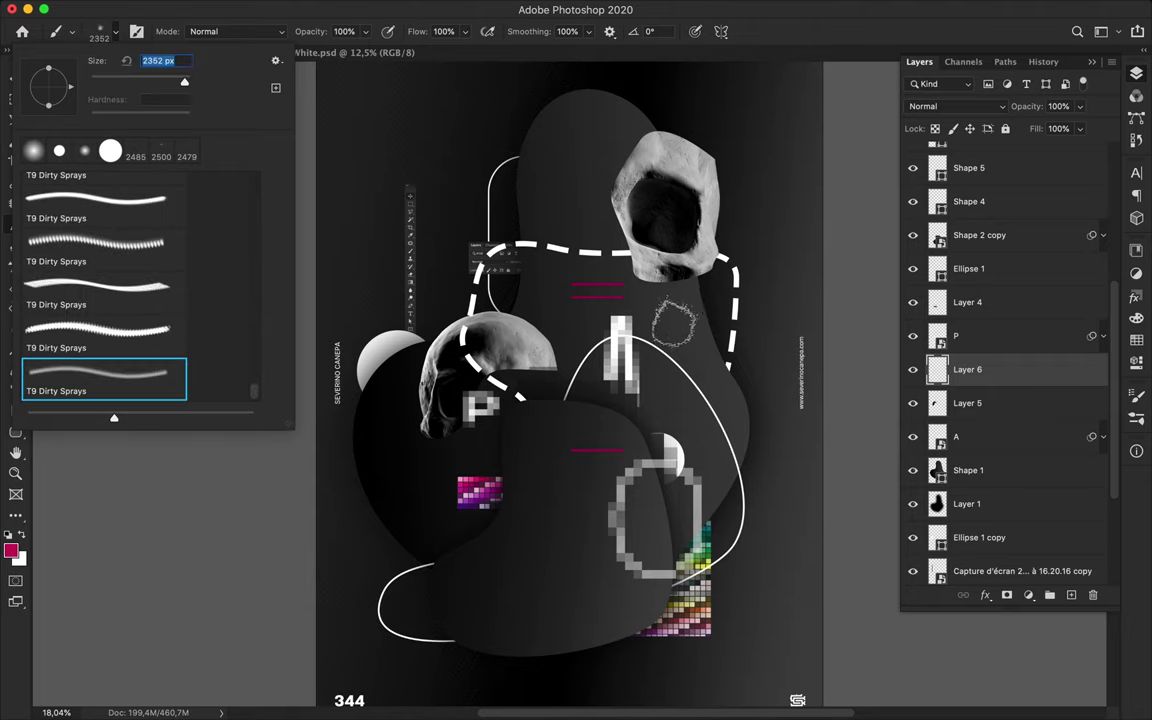
click(695, 316)
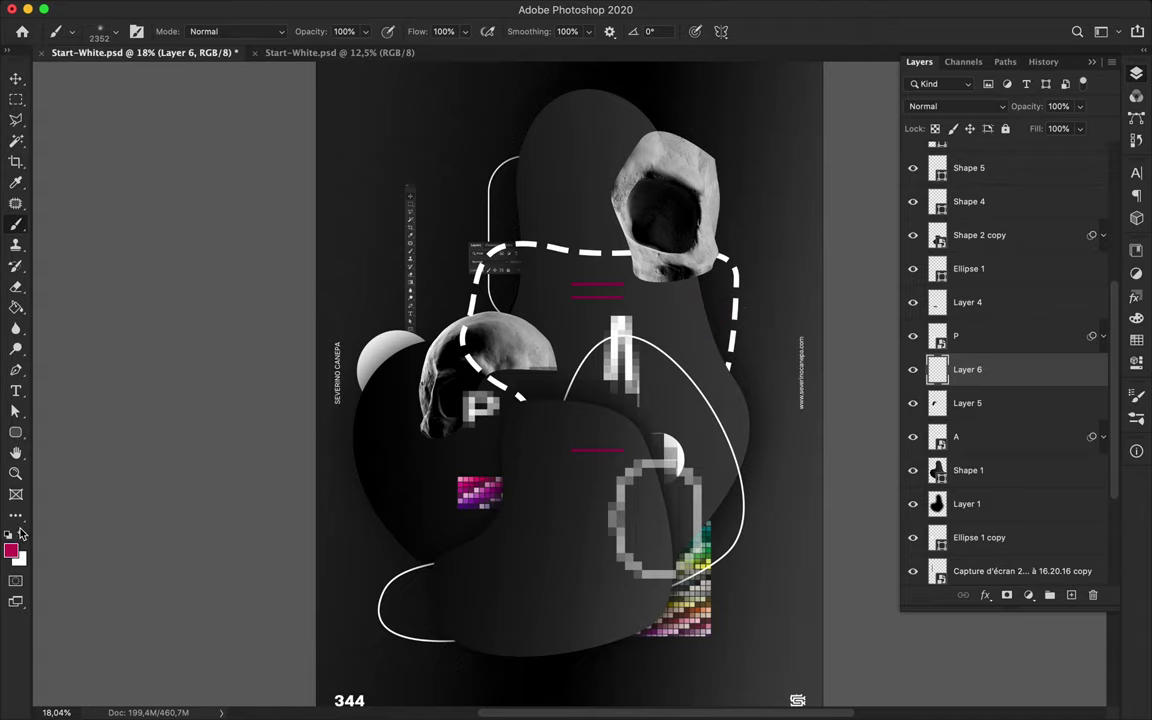
click(694, 312)
Move the splatter layer below Layer 1 and shift the splatter down along the loop
key(v)
scroll(757, 279, up, 5)
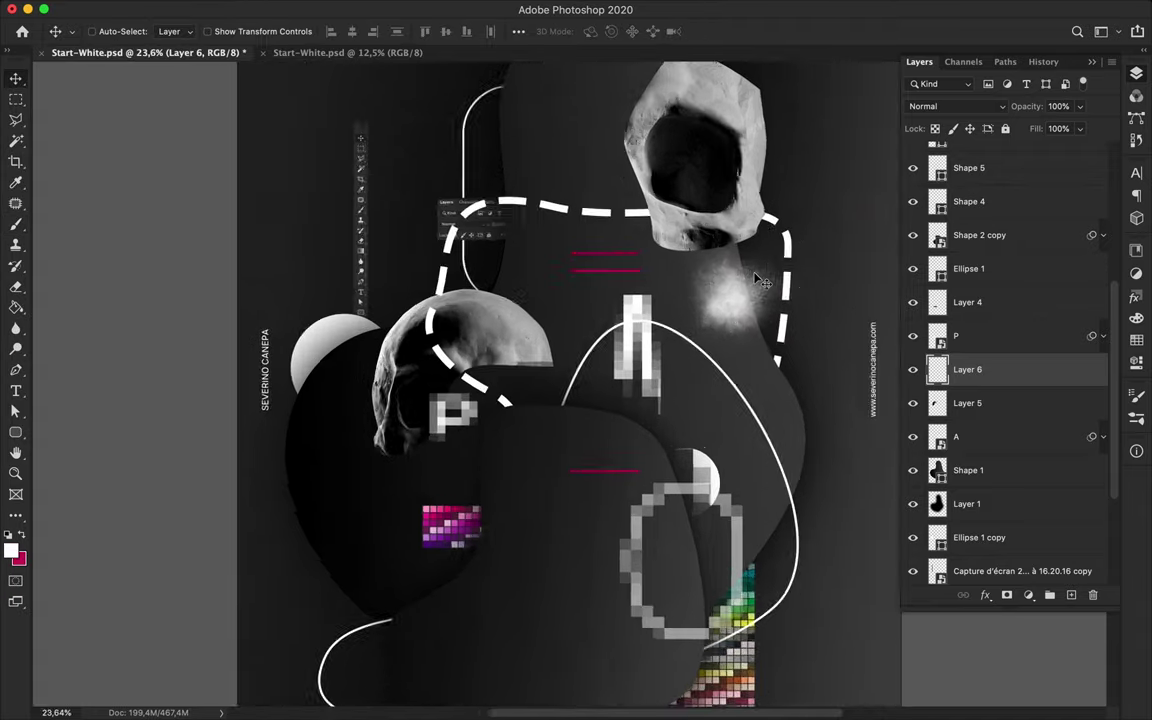
drag(1003, 380, 1003, 510)
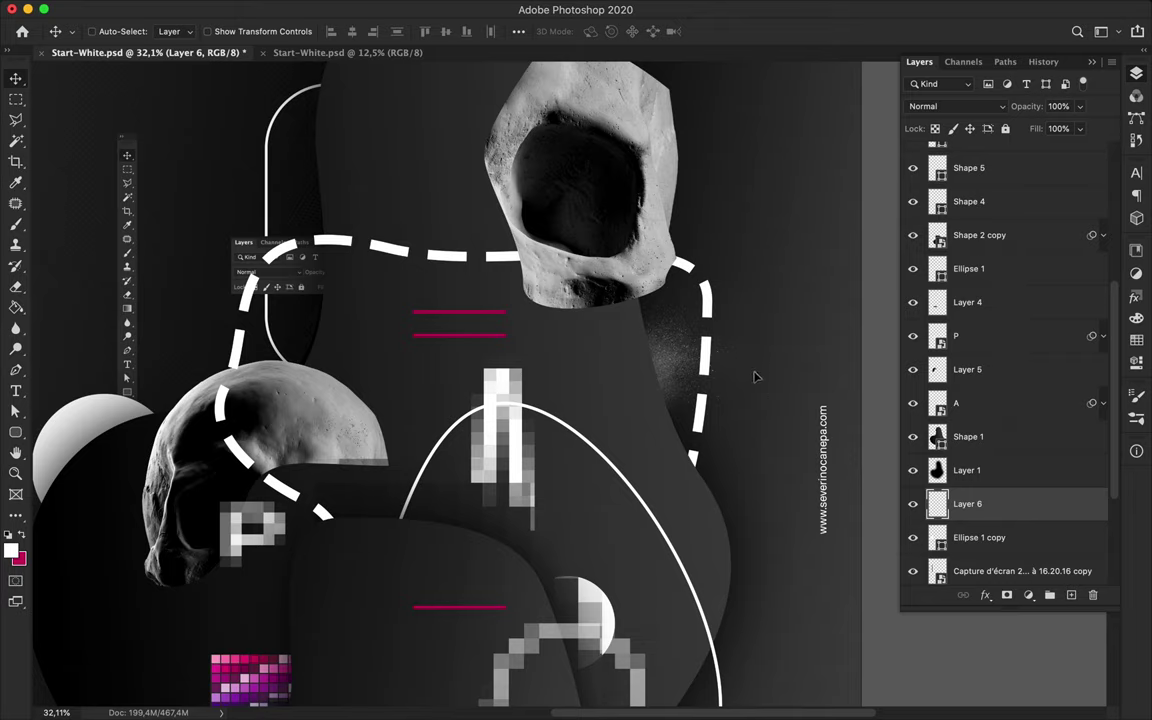
drag(757, 377, 743, 453)
Switch to a smaller Dirty Sprays brush preset
key(b)
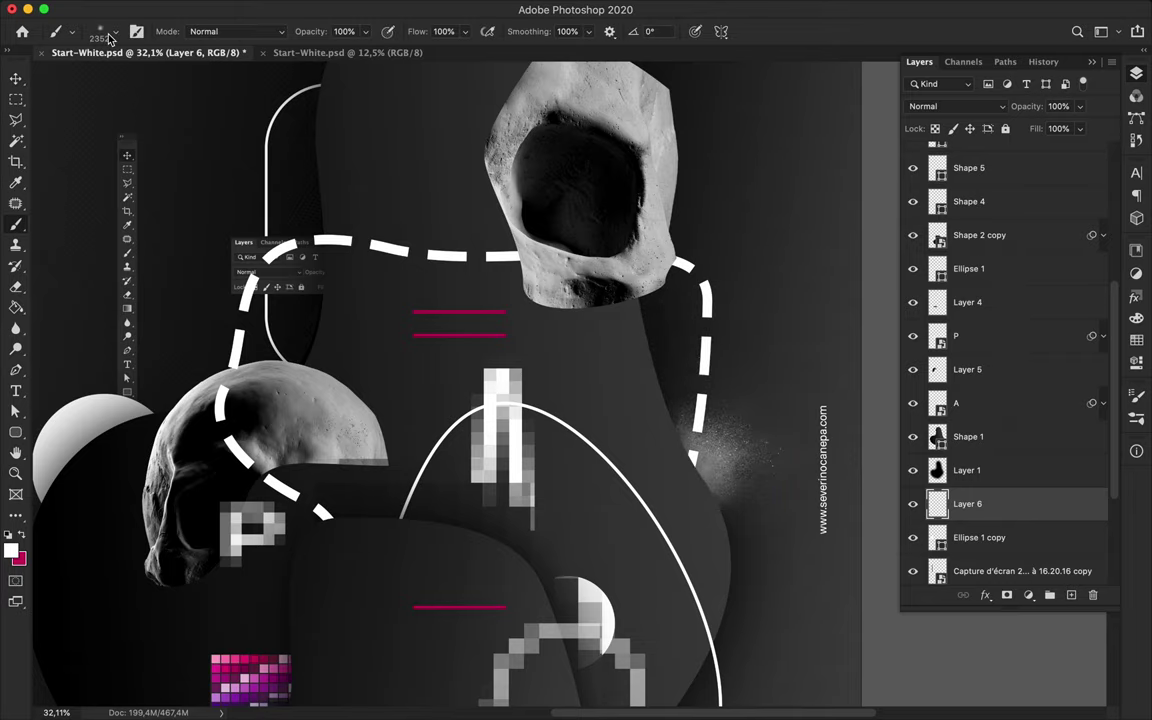
click(100, 31)
click(68, 290)
click(100, 242)
scroll(167, 257, down, 1)
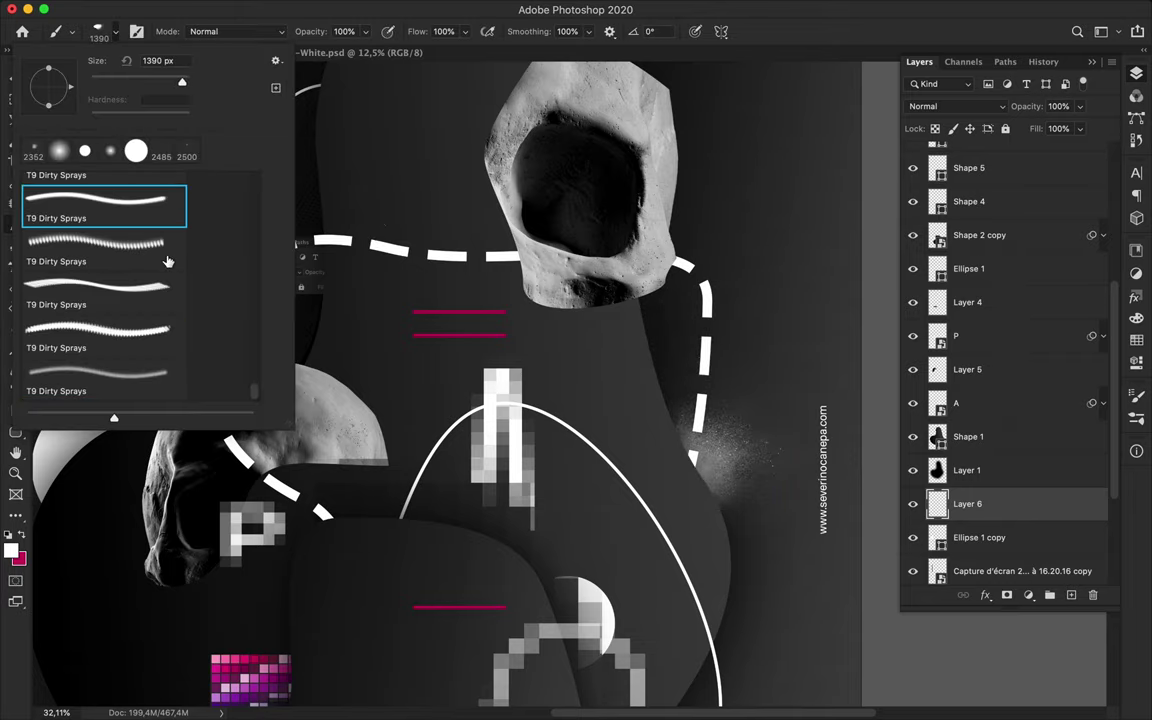
click(150, 250)
Stamp a white splatter at the loop's upper left on new Layer 7, nudged down-left
key(ctrl+shift+alt+n)
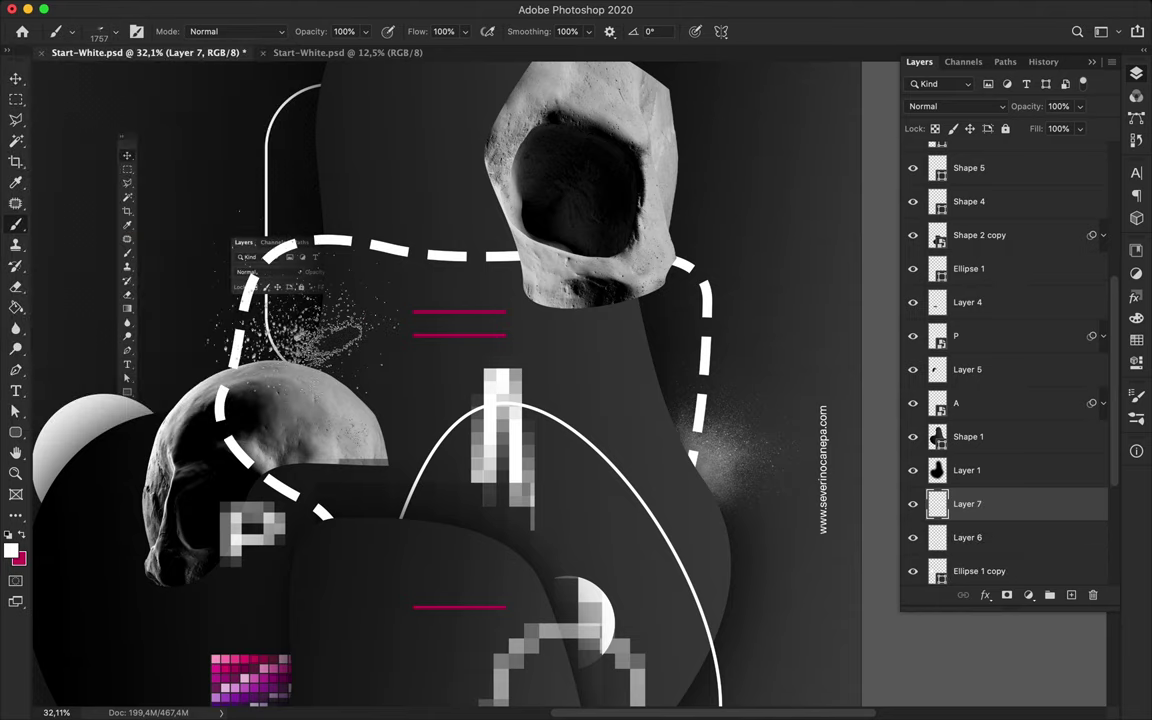
click(265, 285)
key(v)
drag(275, 290, 265, 320)
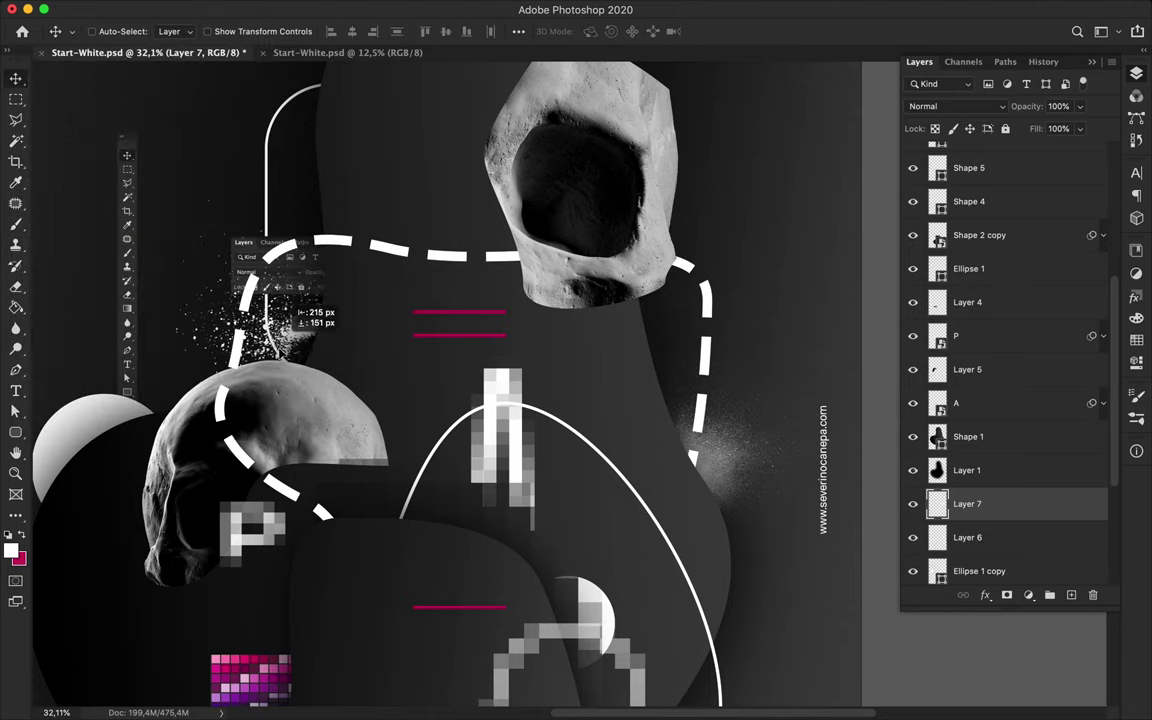
scroll(283, 368, down, 1)
key(e)
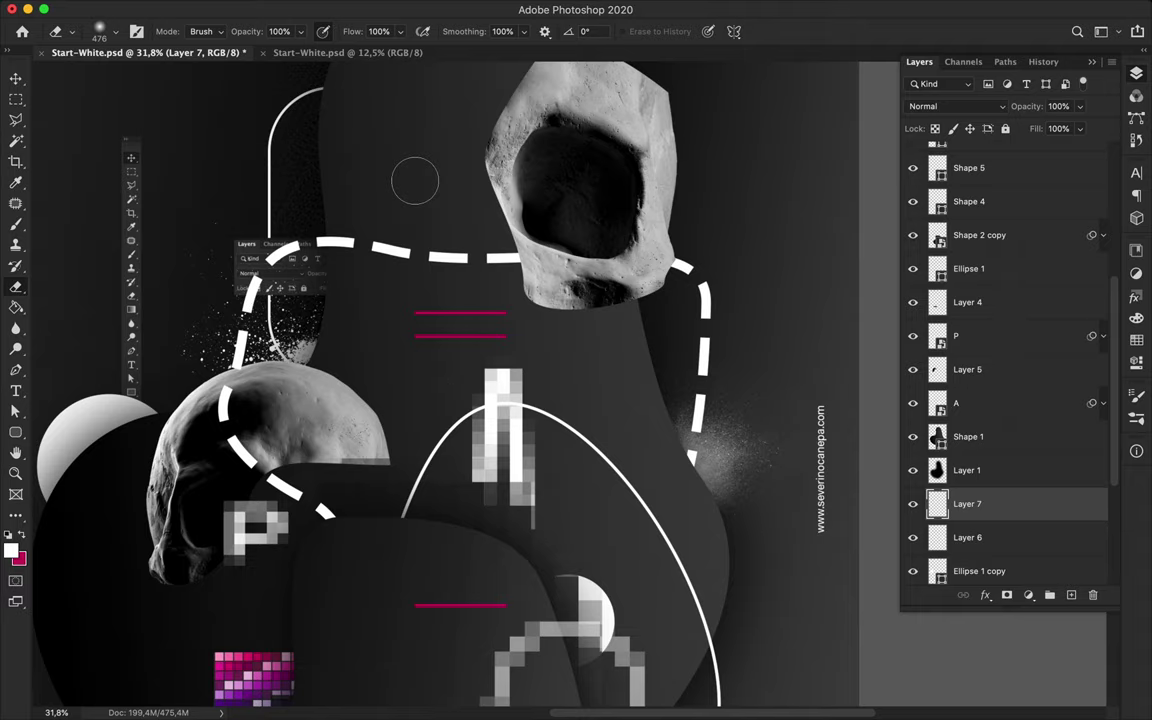
scroll(566, 386, down, 3)
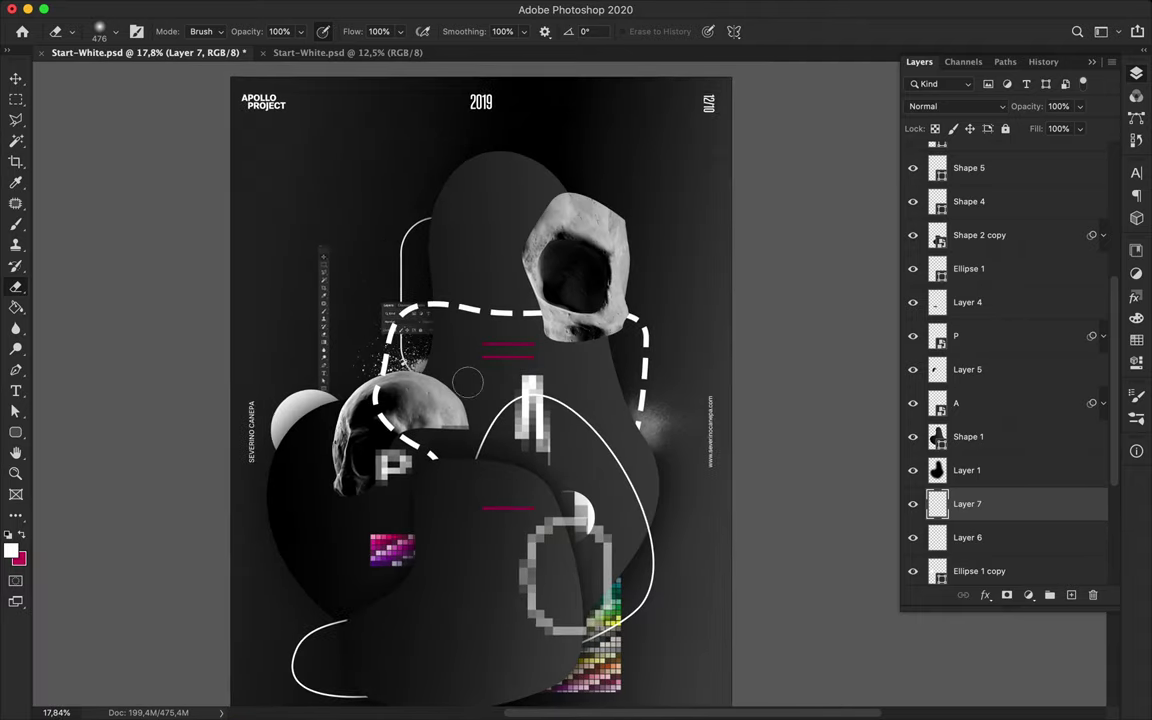
Save, then paint white grunge texture over the upper left with large brush 14
key(b)
key(ctrl+s)
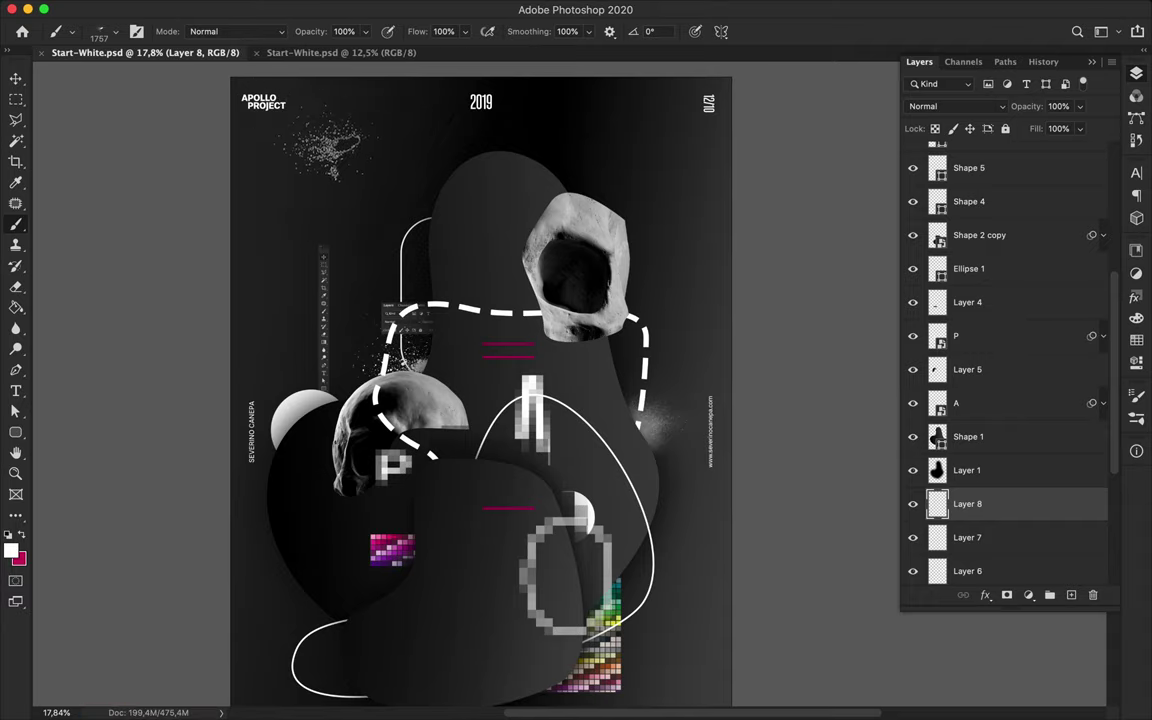
click(115, 31)
click(100, 288)
key(Return)
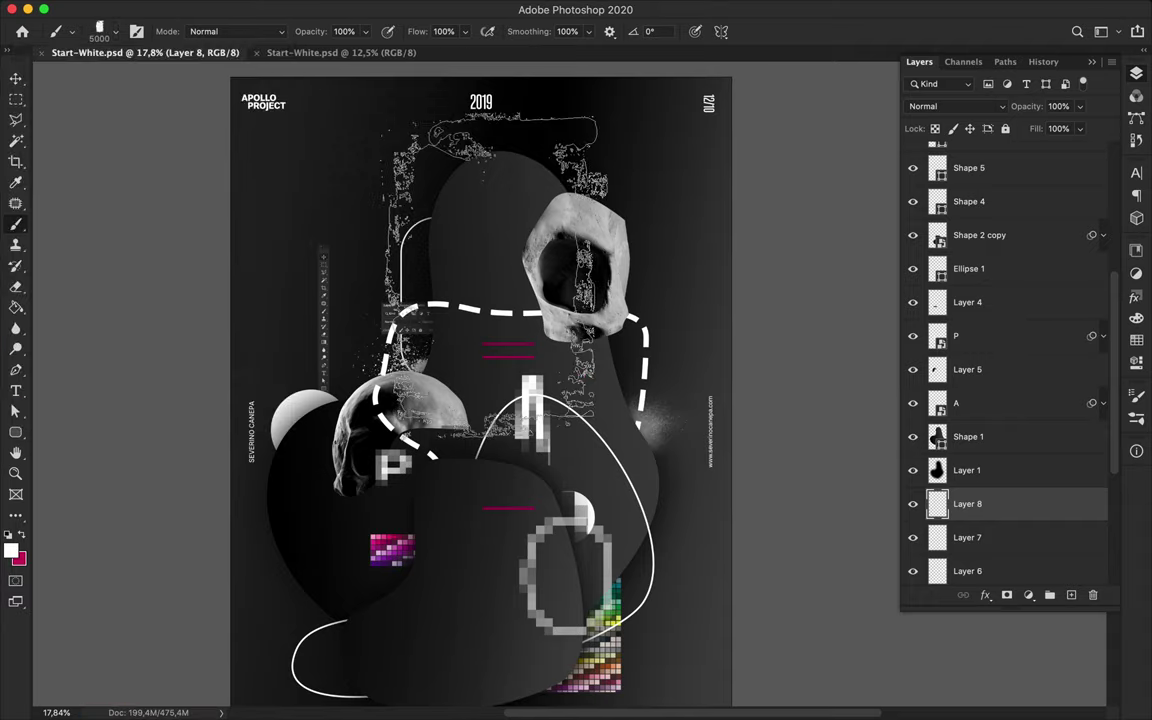
mouse_move(478, 290)
mouse_down()
mouse_move(390, 250)
mouse_move(396, 273)
mouse_up()
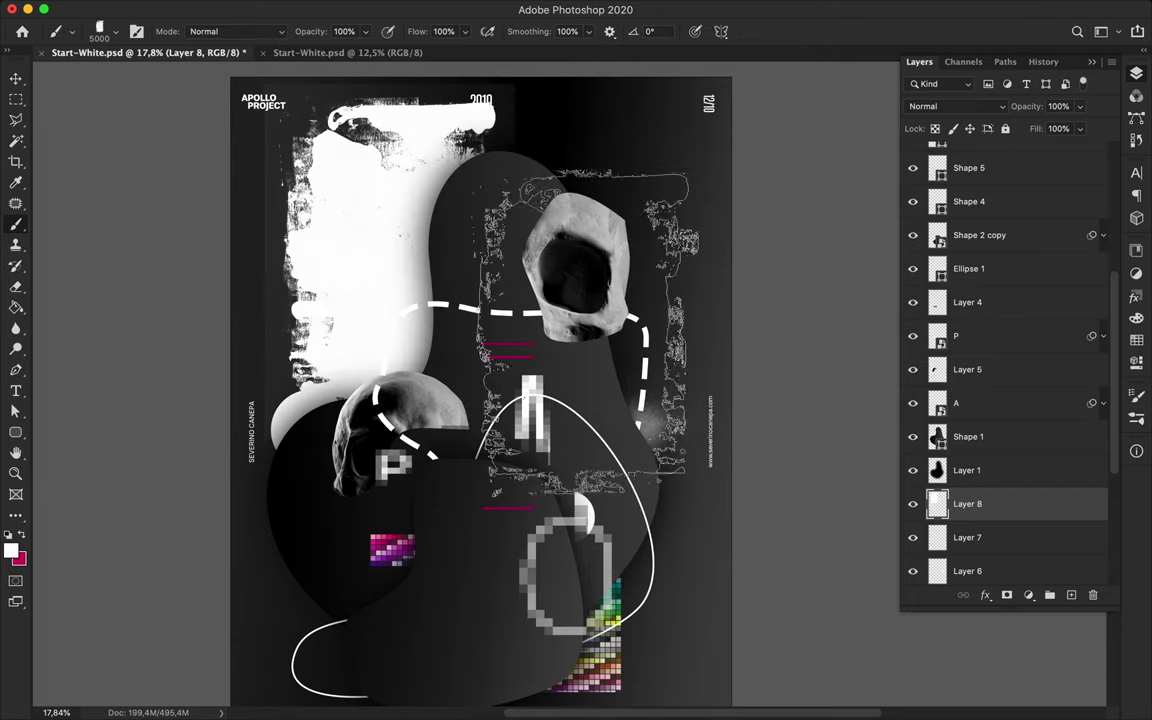
Set the Magic Wand to non-contiguous selection with tolerance 12
key(w)
right_click(998, 500)
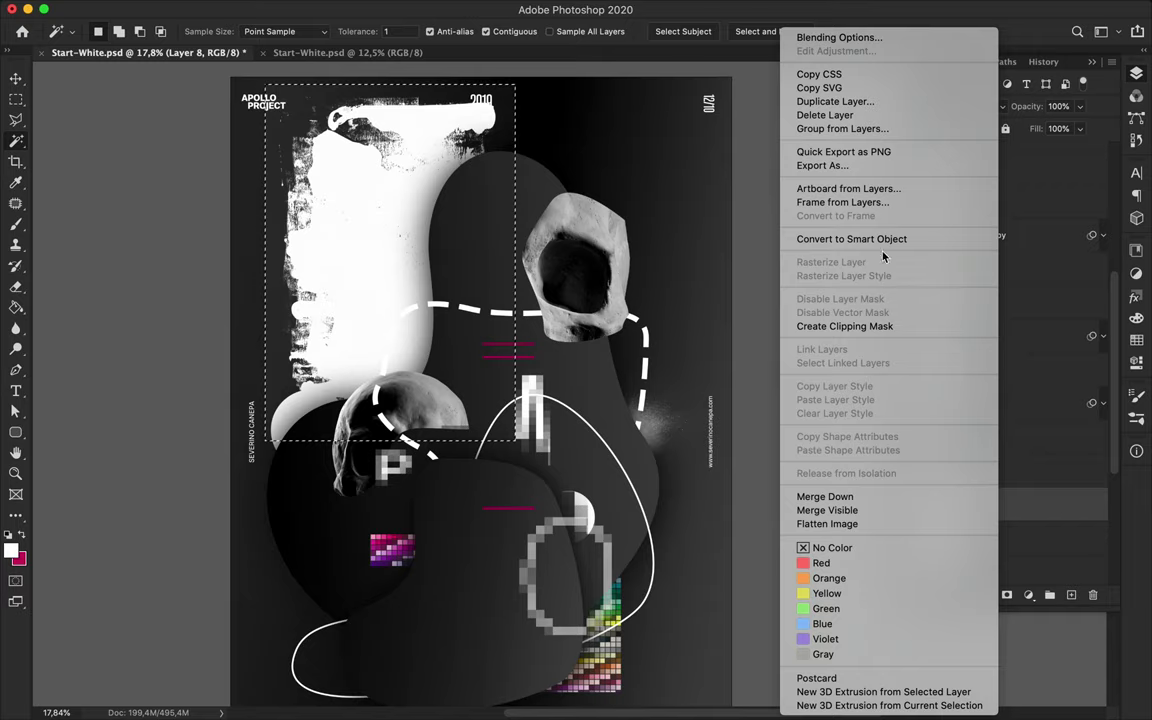
key(Escape)
key(m)
right_click(905, 385)
key(Escape)
key(w)
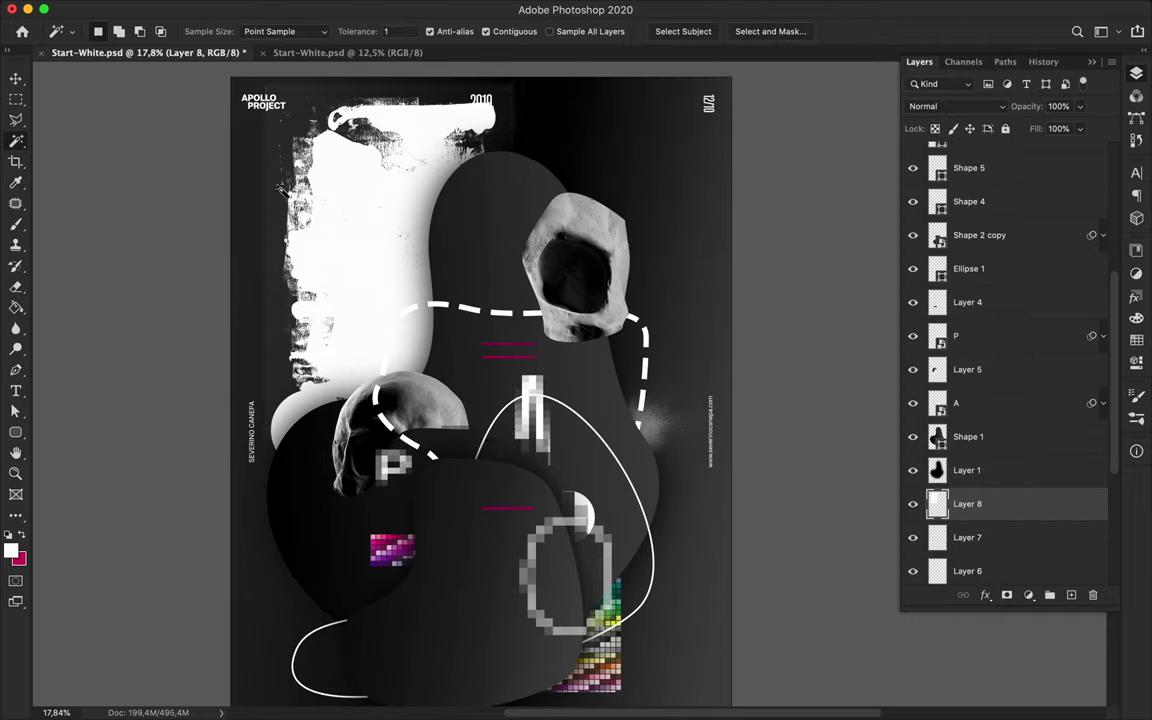
click(486, 31)
double_click(388, 31)
text(12)
key(super+d)
Set Layer 8's grunge texture blend mode to Overlay
right_click(1059, 535)
key(Escape)
key(v)
click(955, 106)
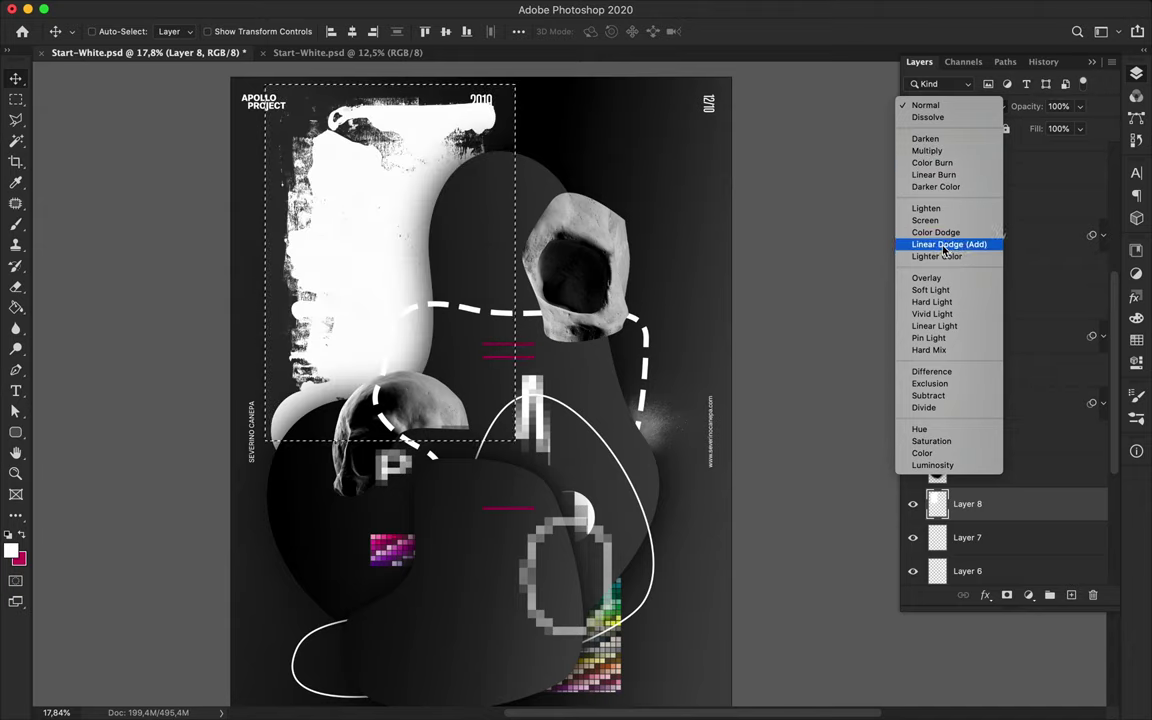
click(940, 278)
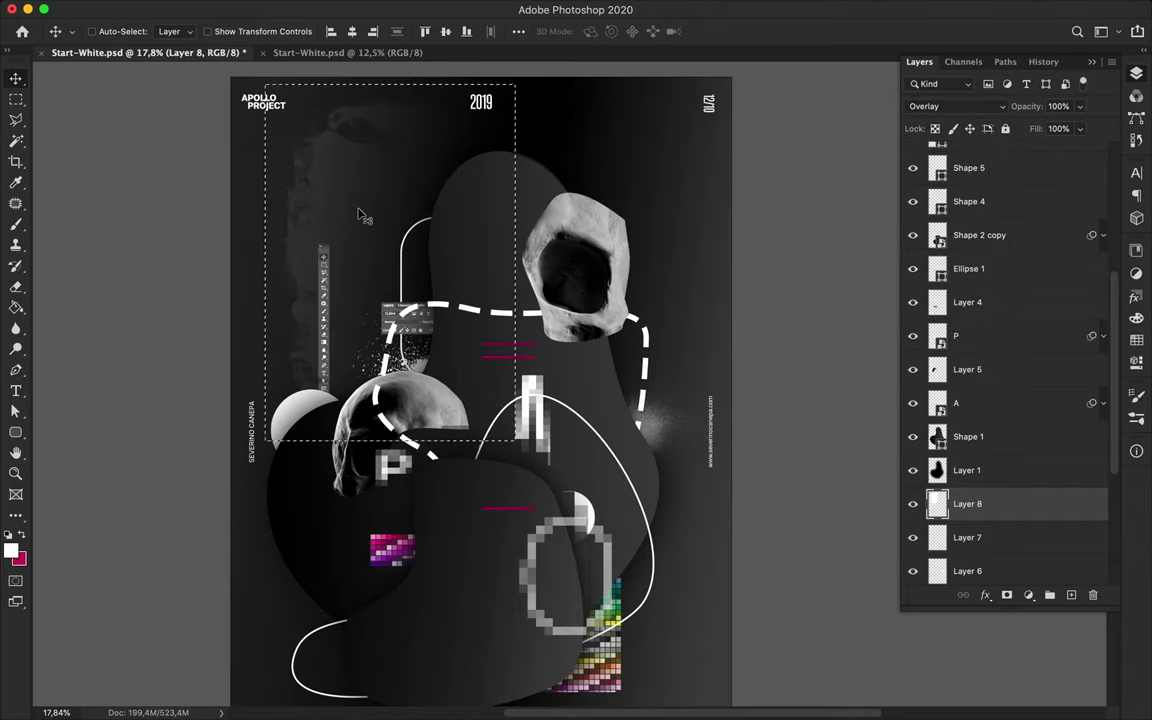
Duplicate the grunge texture, place the copy above Shape 1 and clip it
drag(340, 188, 380, 285)
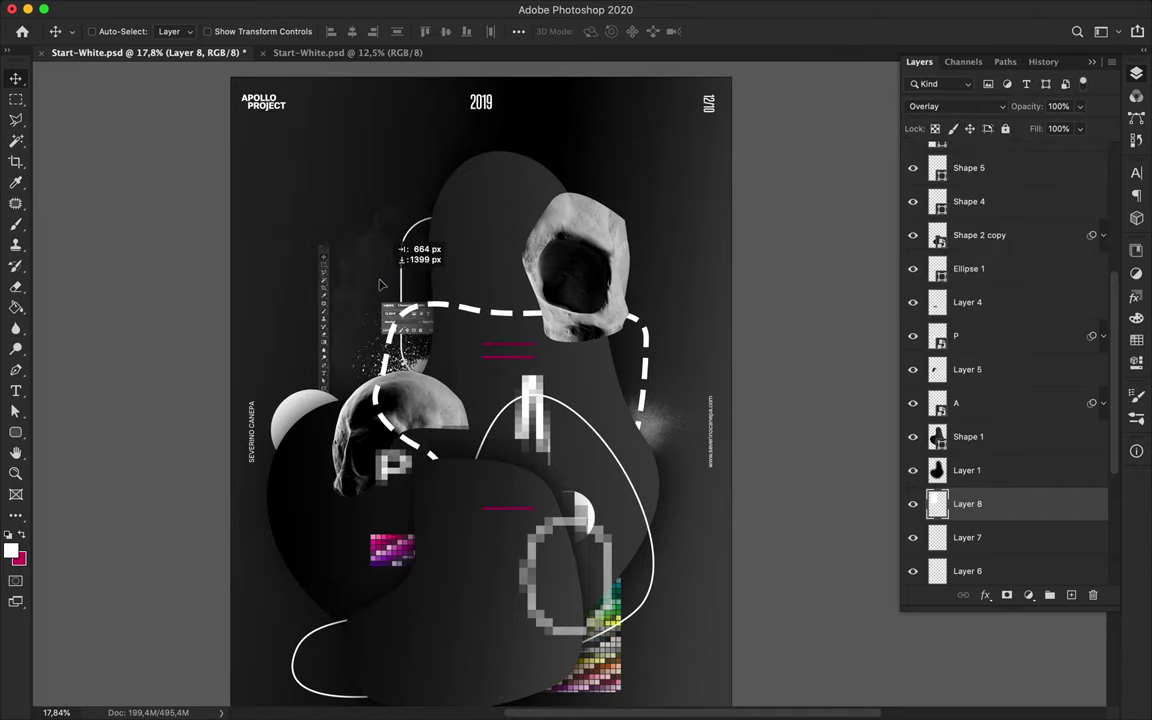
drag(528, 432, 555, 395)
drag(1008, 504, 1003, 434)
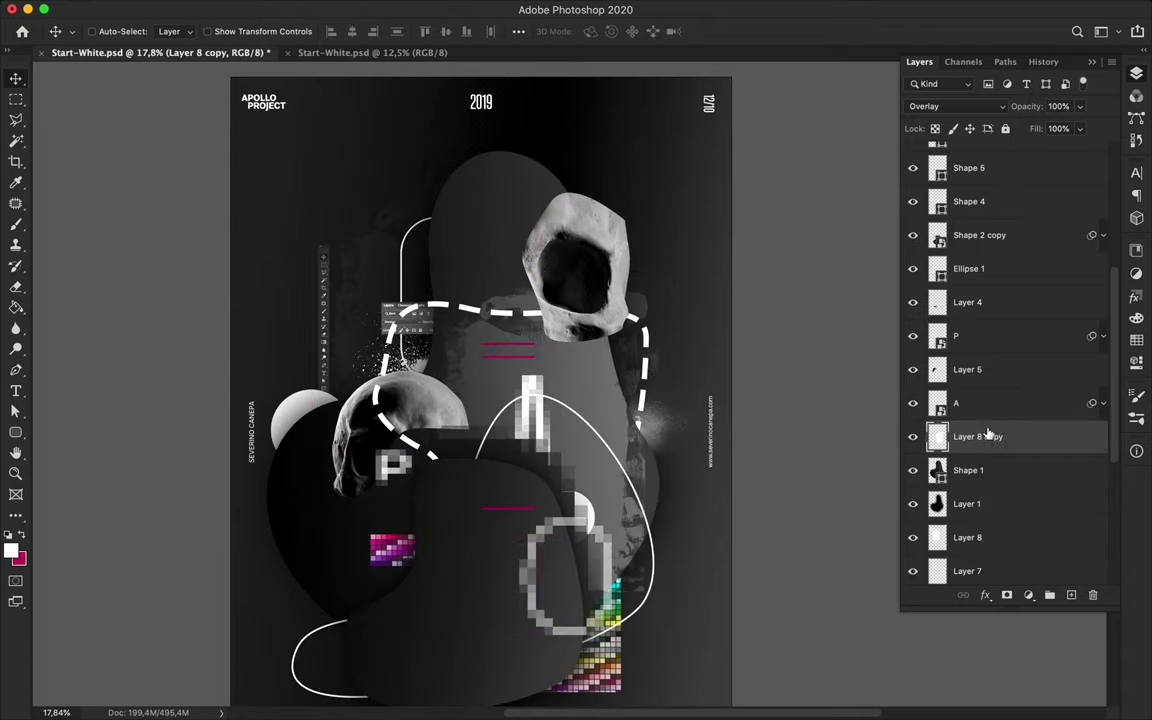
drag(557, 437, 501, 367)
alt+click(988, 453)
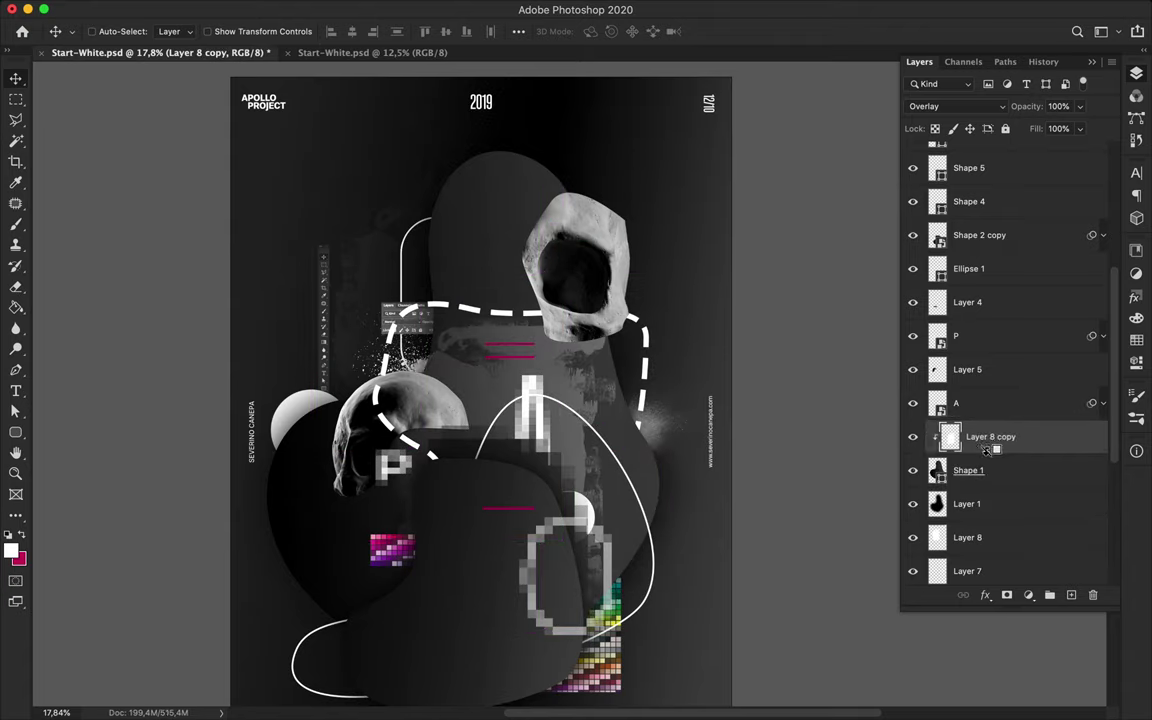
Blend the clipped texture copy in Subtract mode with Fill lowered to 22%
mouse_move(1050, 147)
mouse_down()
mouse_move(1032, 148)
mouse_move(1085, 148)
mouse_up()
click(955, 106)
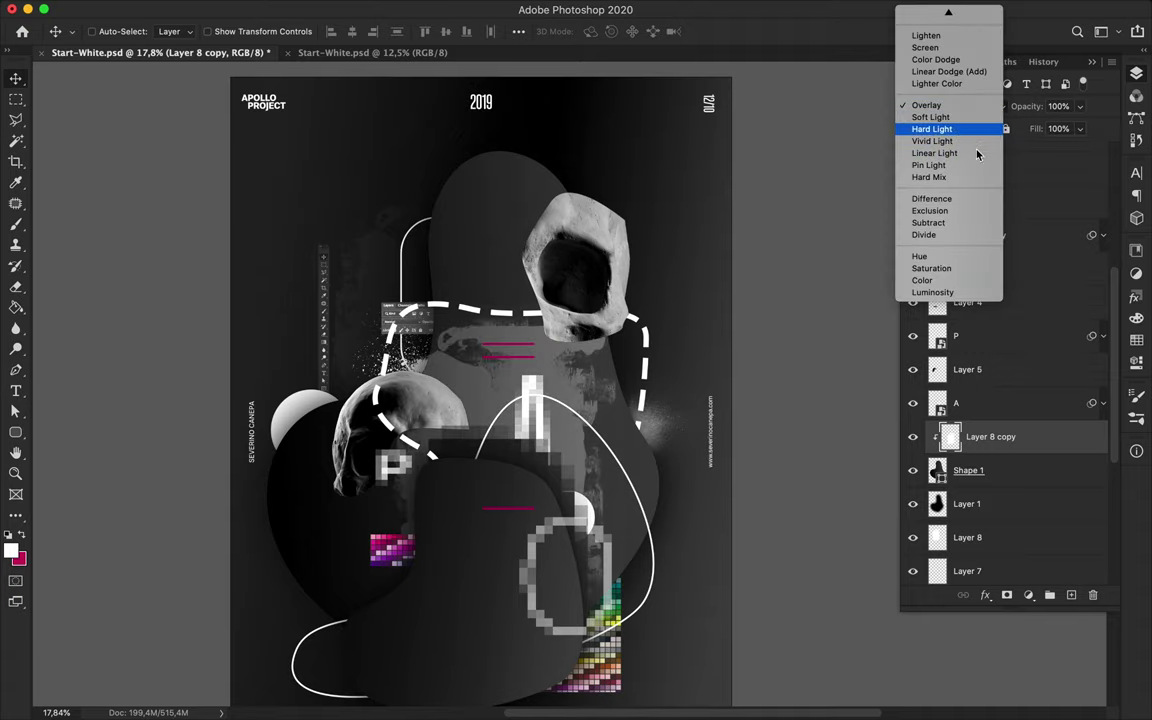
click(951, 223)
click(1080, 128)
drag(1085, 148, 1023, 153)
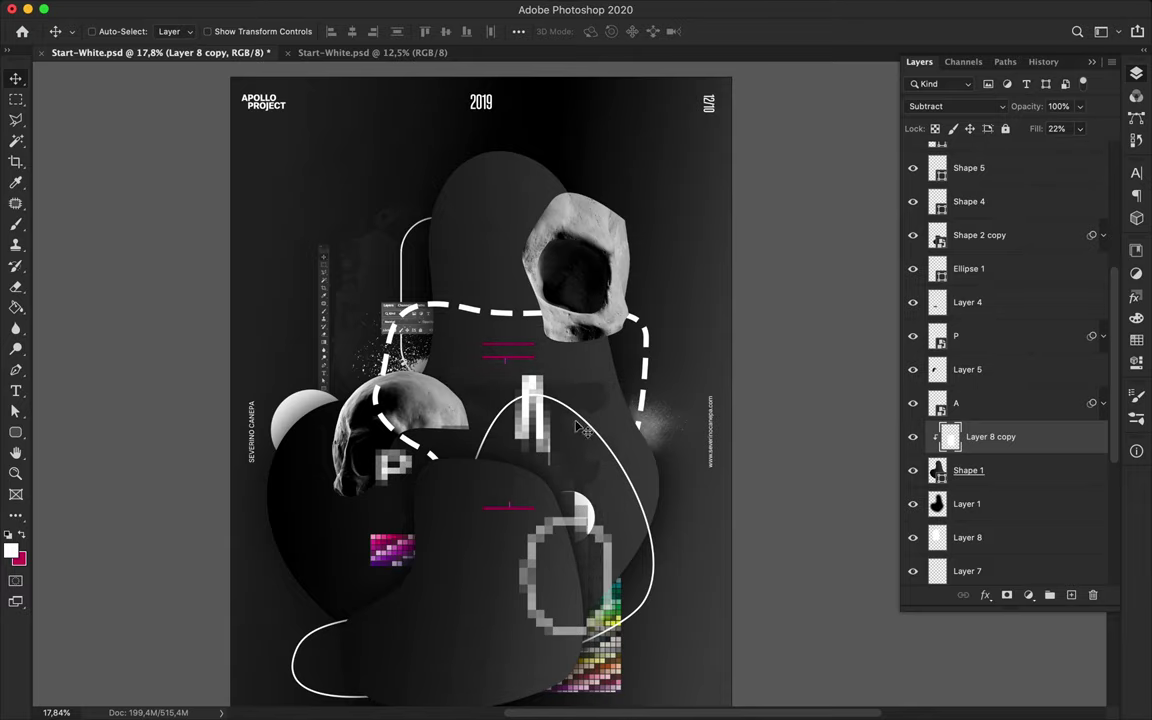
Duplicate the large central Shape 2 blob
scroll(473, 315, down, 2)
ctrl+click(472, 458)
key(ctrl+j)
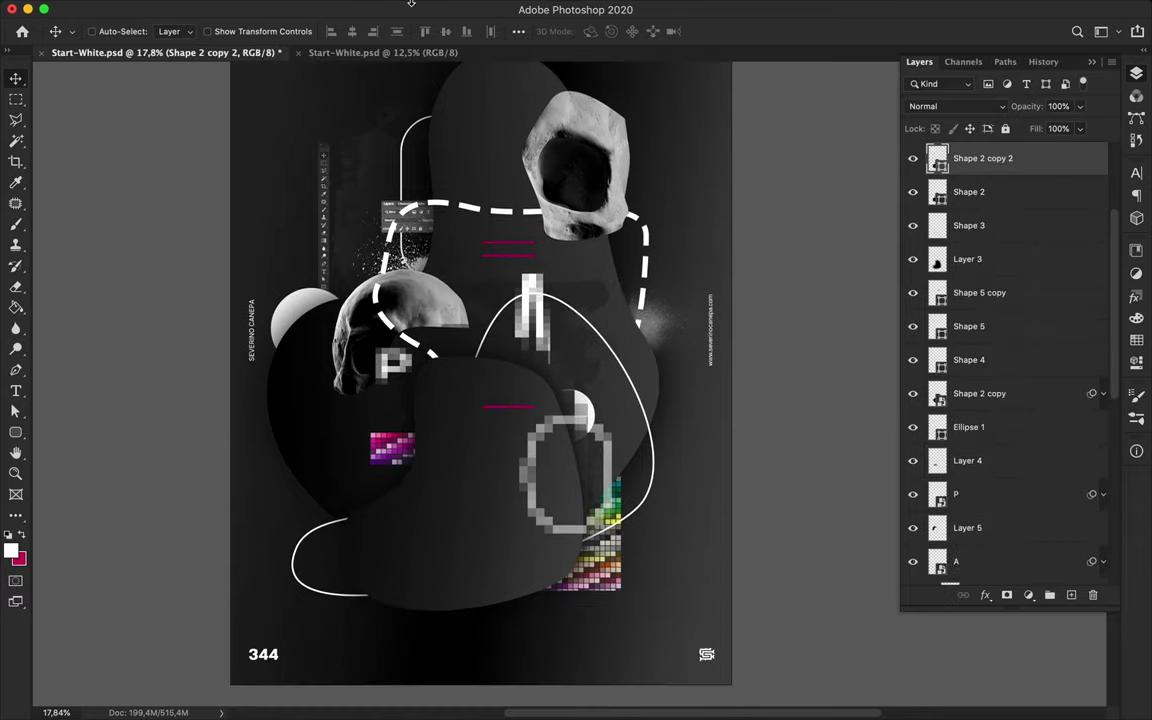
Convert the blob copy to a smart object and apply Add Noise at 400%
click(442, 8)
click(690, 247)
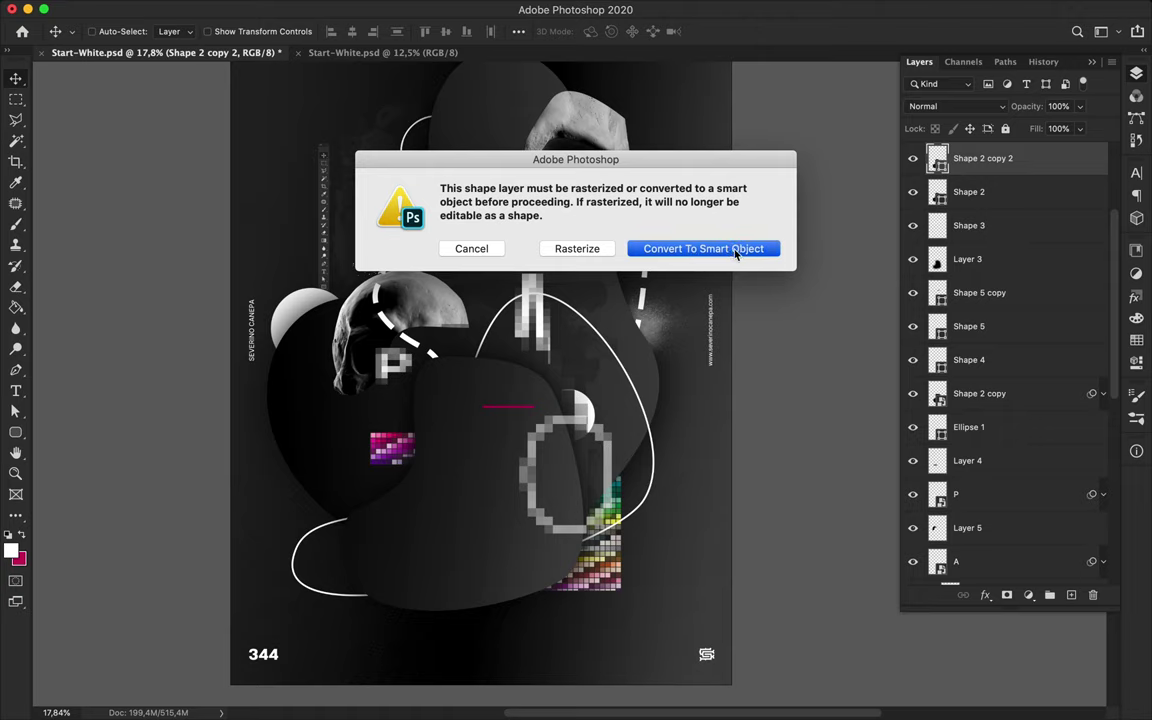
click(736, 249)
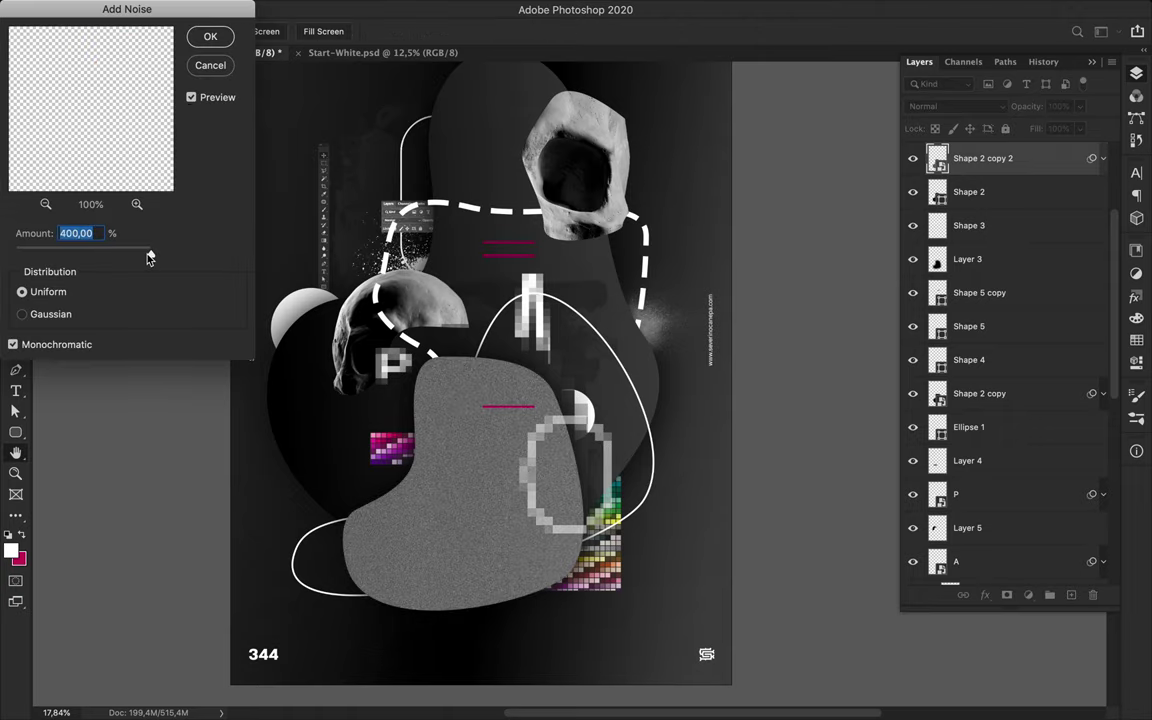
click(210, 36)
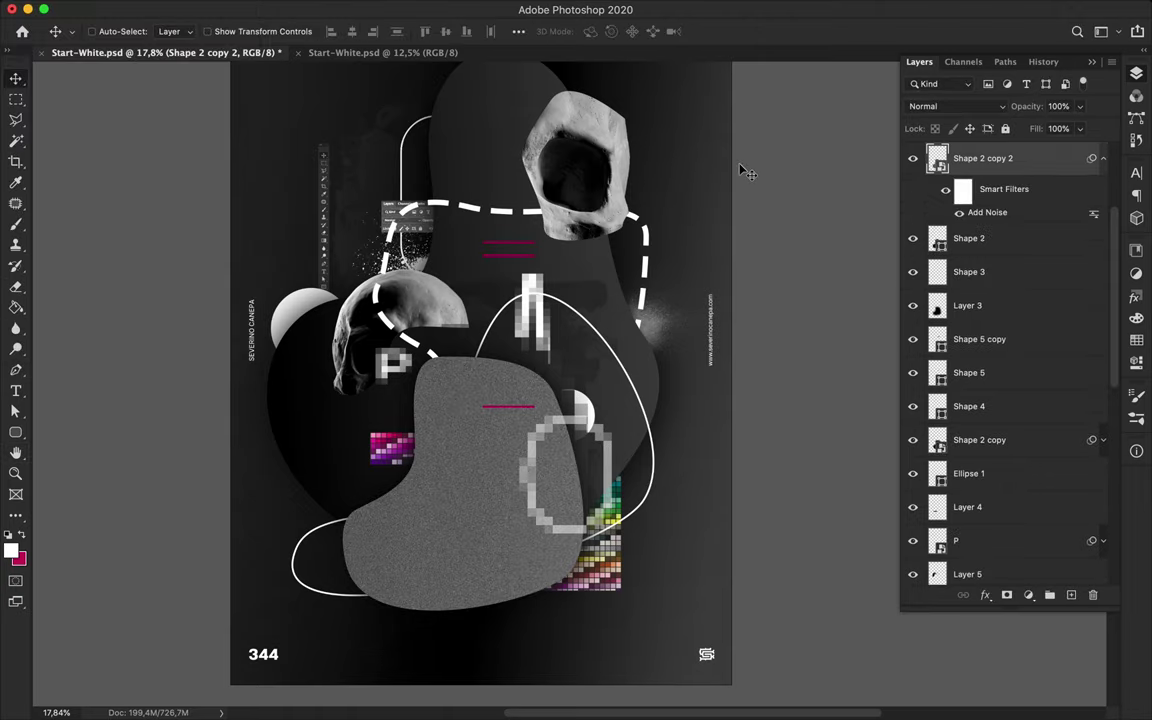
click(1104, 160)
Blend the noisy blob copy in Overlay at 48% fill, then select layer P
click(970, 106)
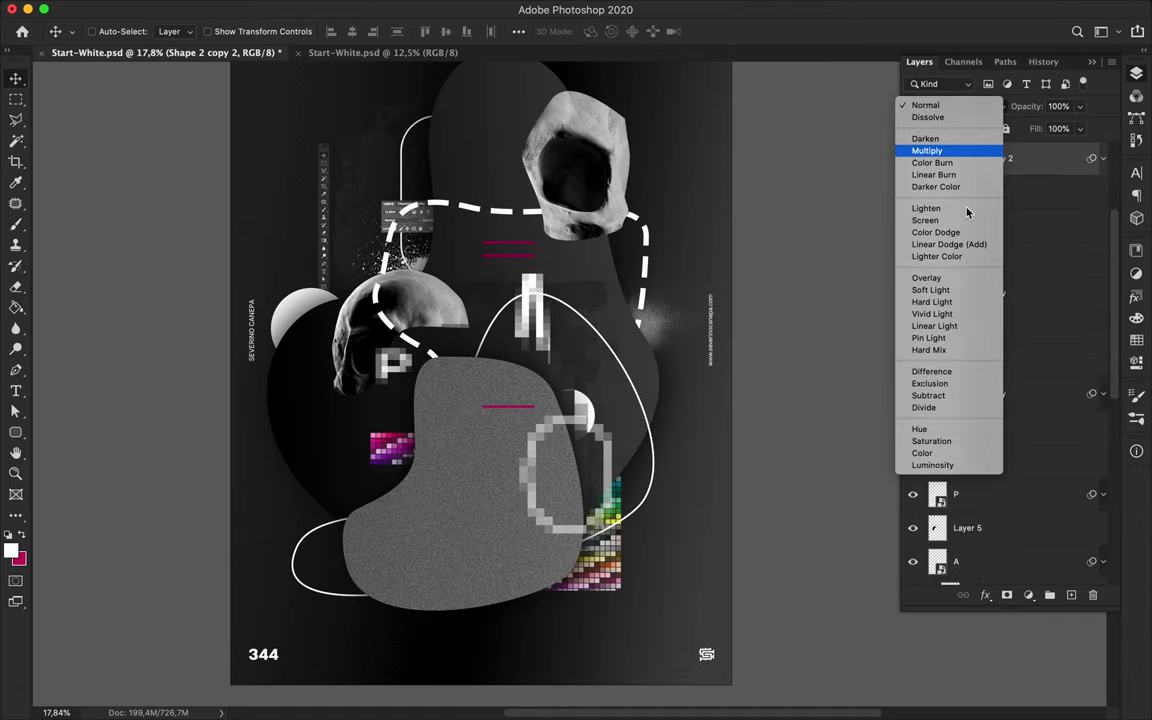
click(930, 278)
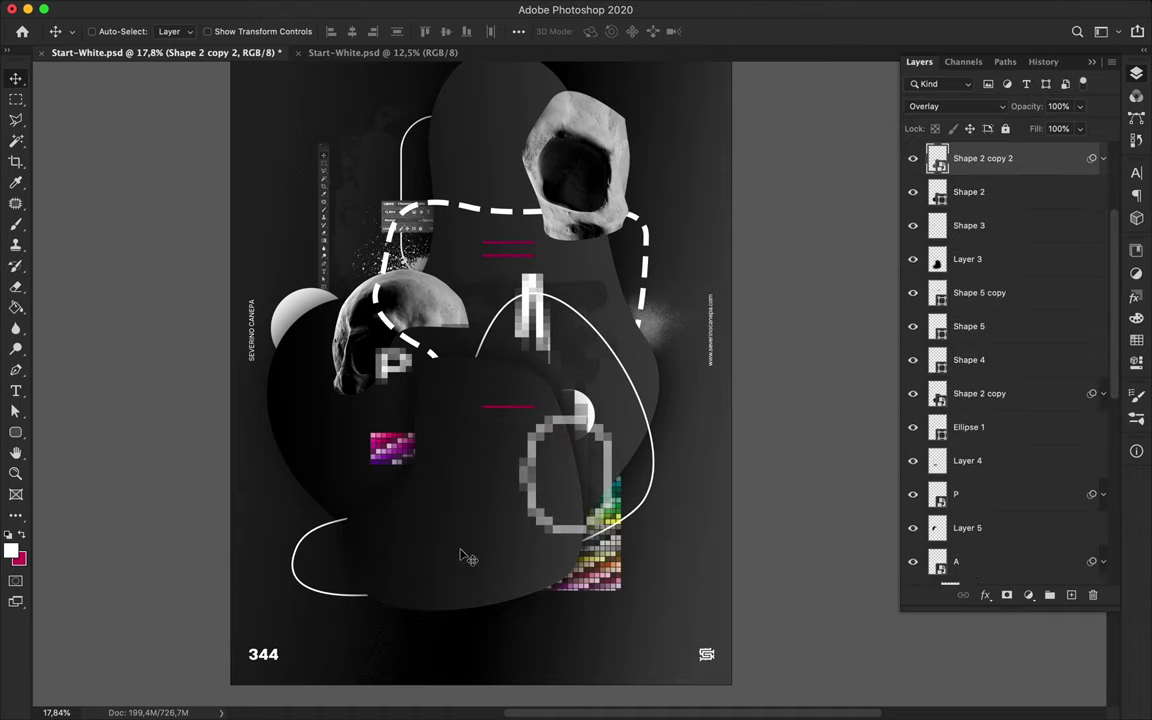
scroll(463, 556, up, 5)
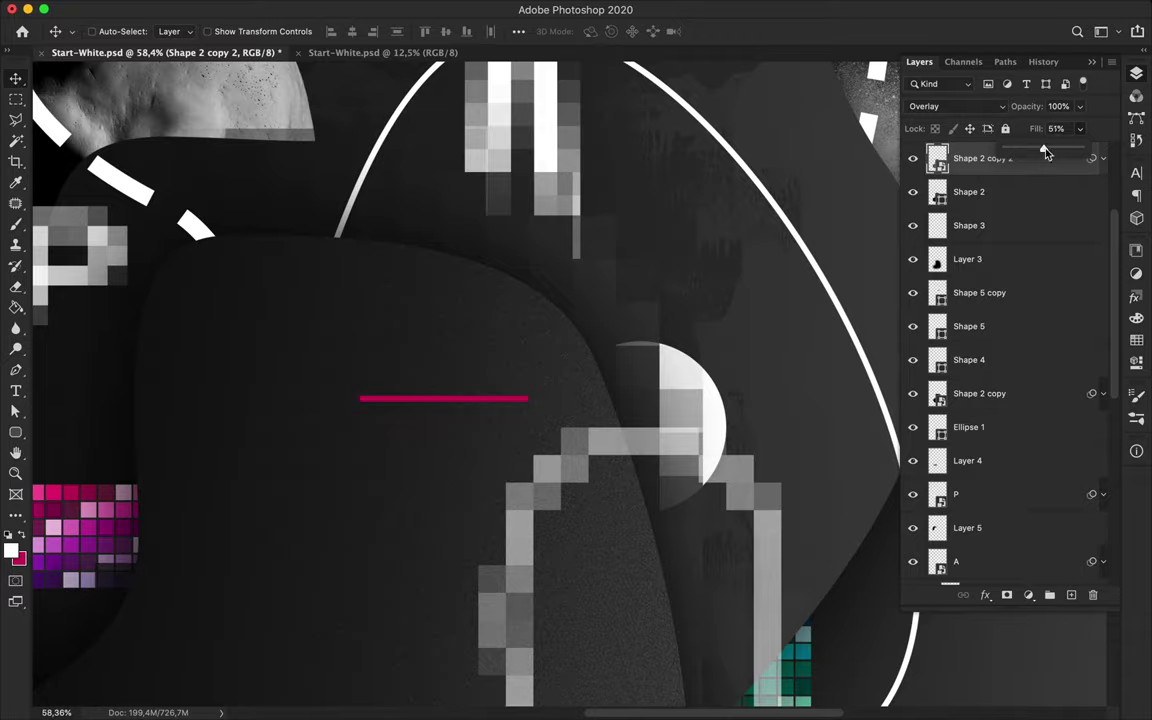
drag(1045, 150, 1041, 150)
scroll(583, 400, down, 6)
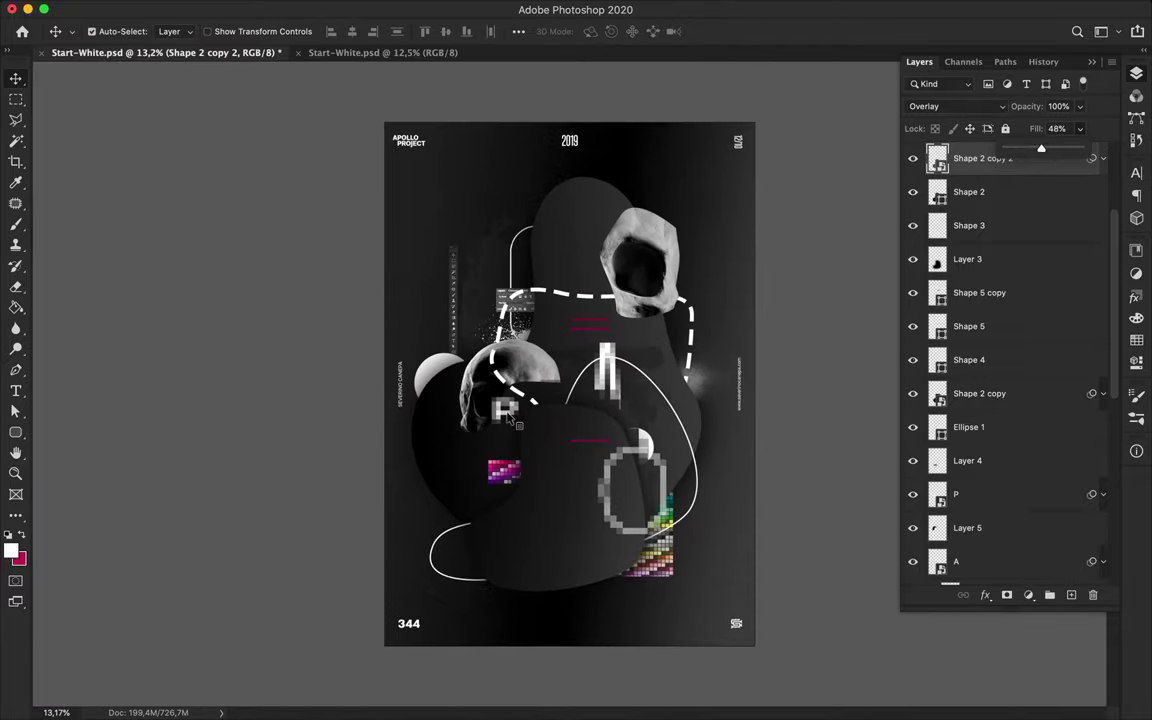
click(510, 420)
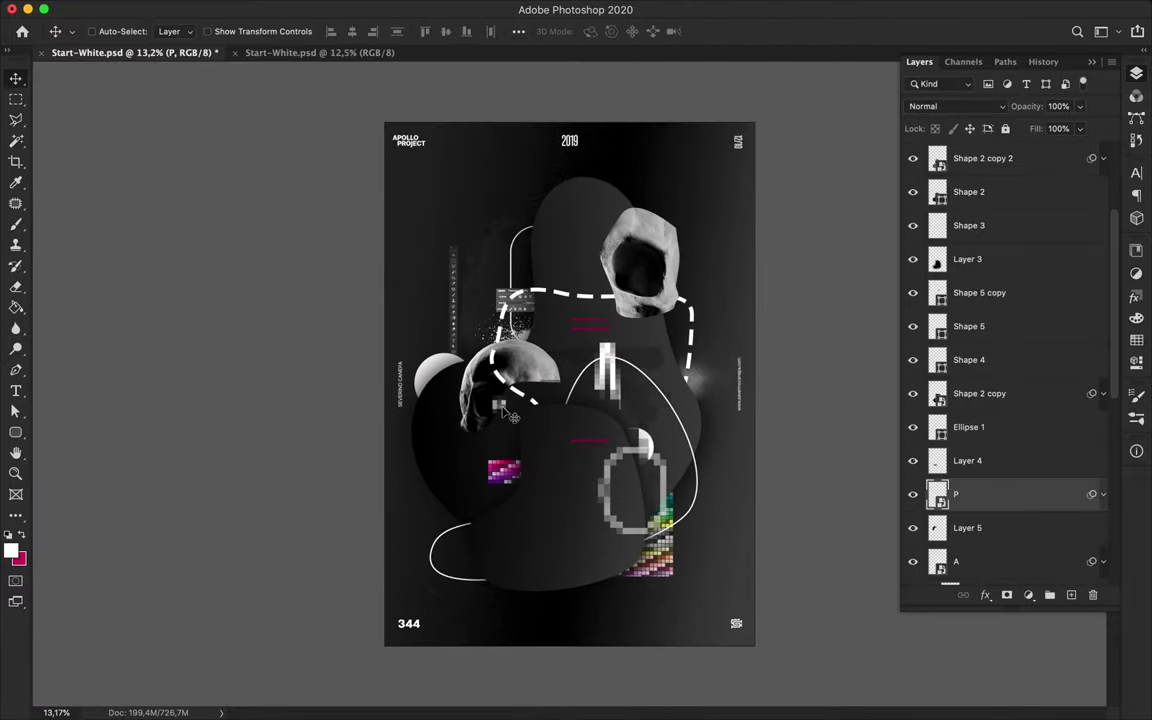
Shift the P fragment, skull piece and white pixel bar right and down
drag(510, 418, 526, 424)
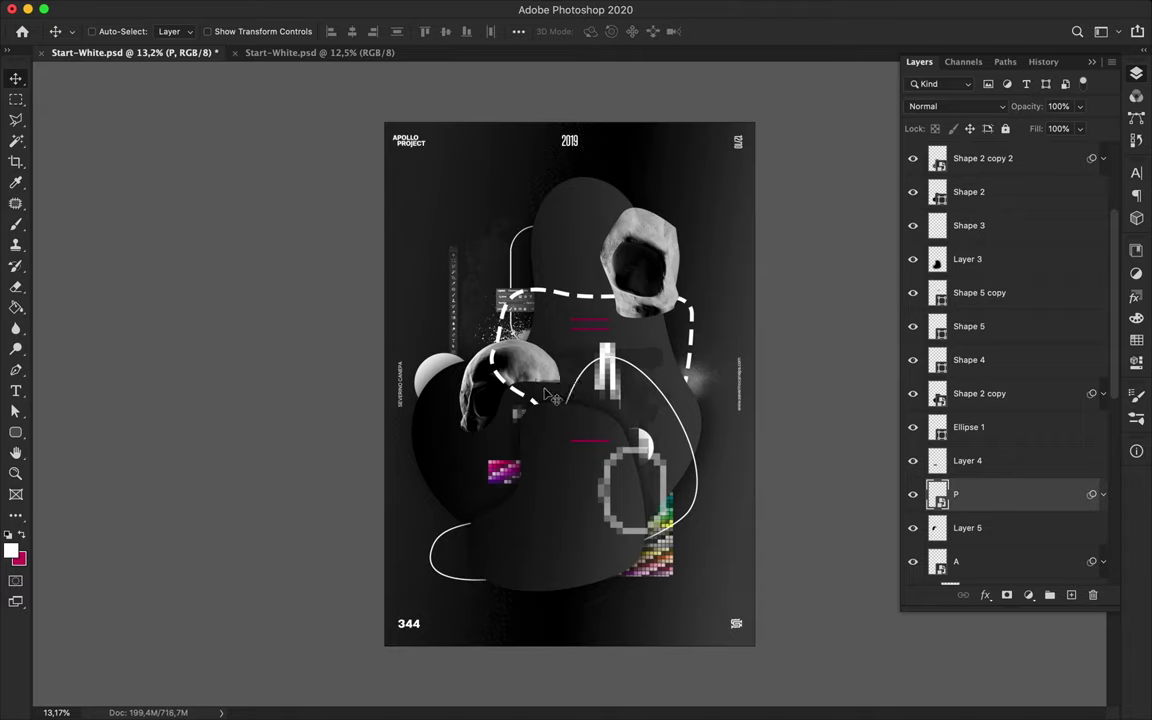
drag(540, 370, 520, 372)
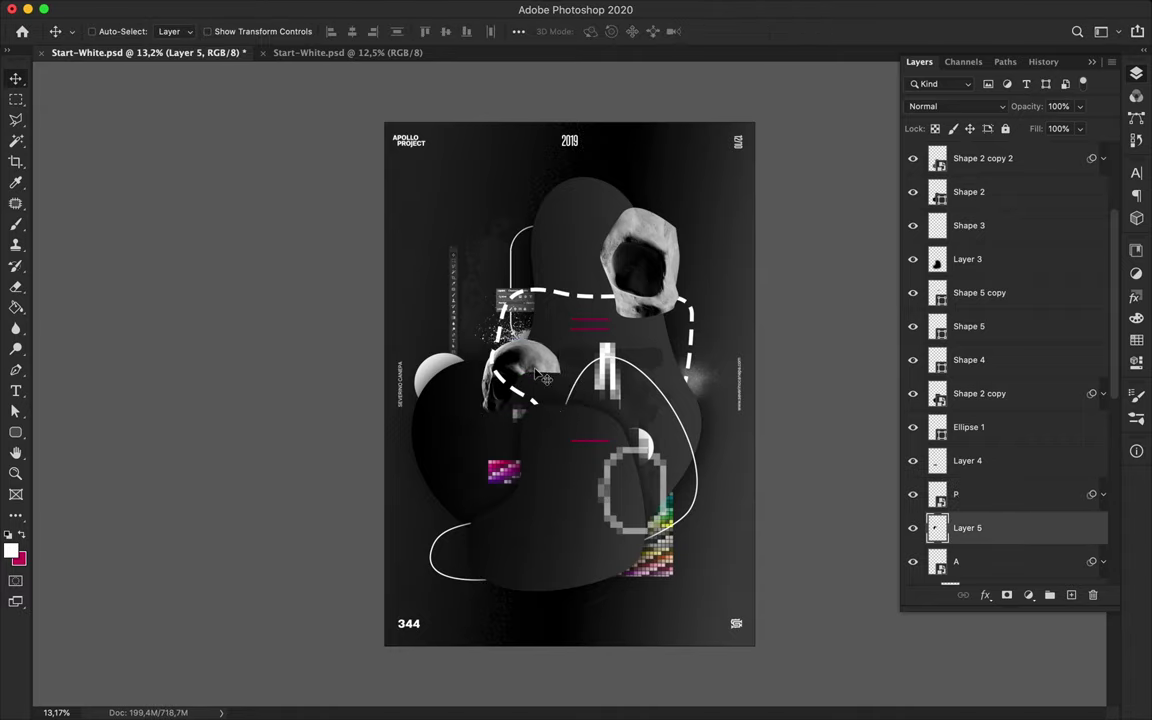
drag(619, 381, 638, 402)
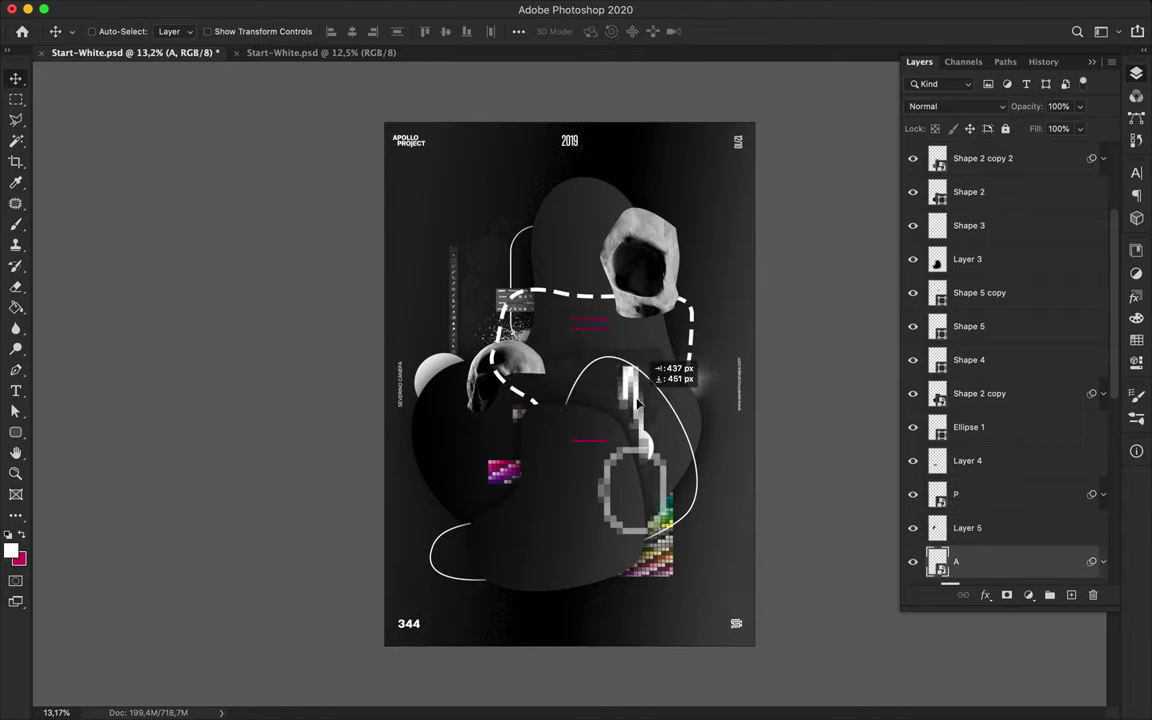
scroll(580, 407, up, 3)
scroll(565, 400, down, 2)
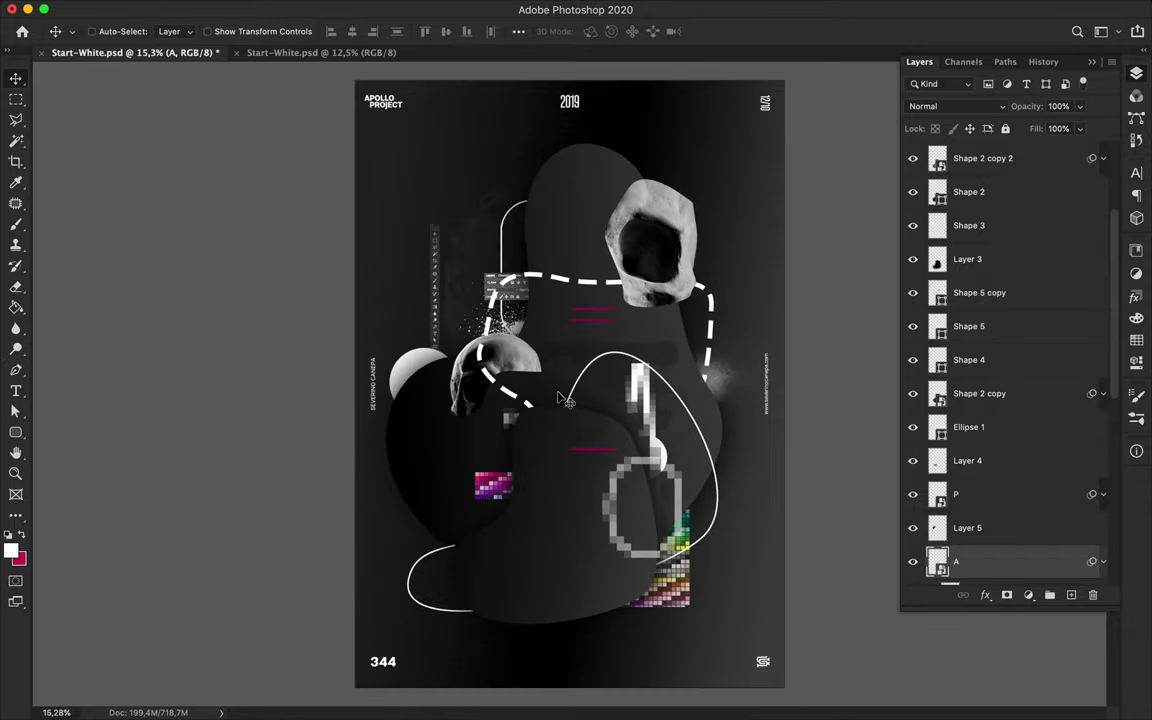
Select Shape 2 copy 2, then Shape 1, then the short magenta line
click(595, 456)
click(595, 327)
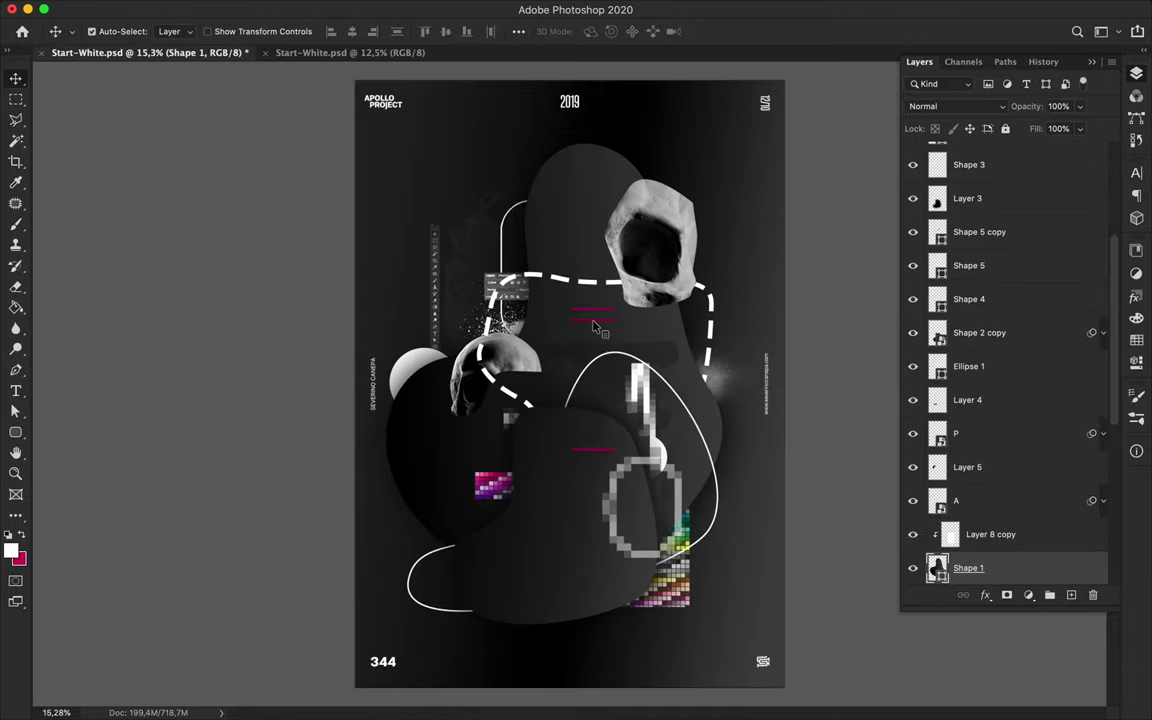
scroll(595, 327, up, 5)
click(543, 198)
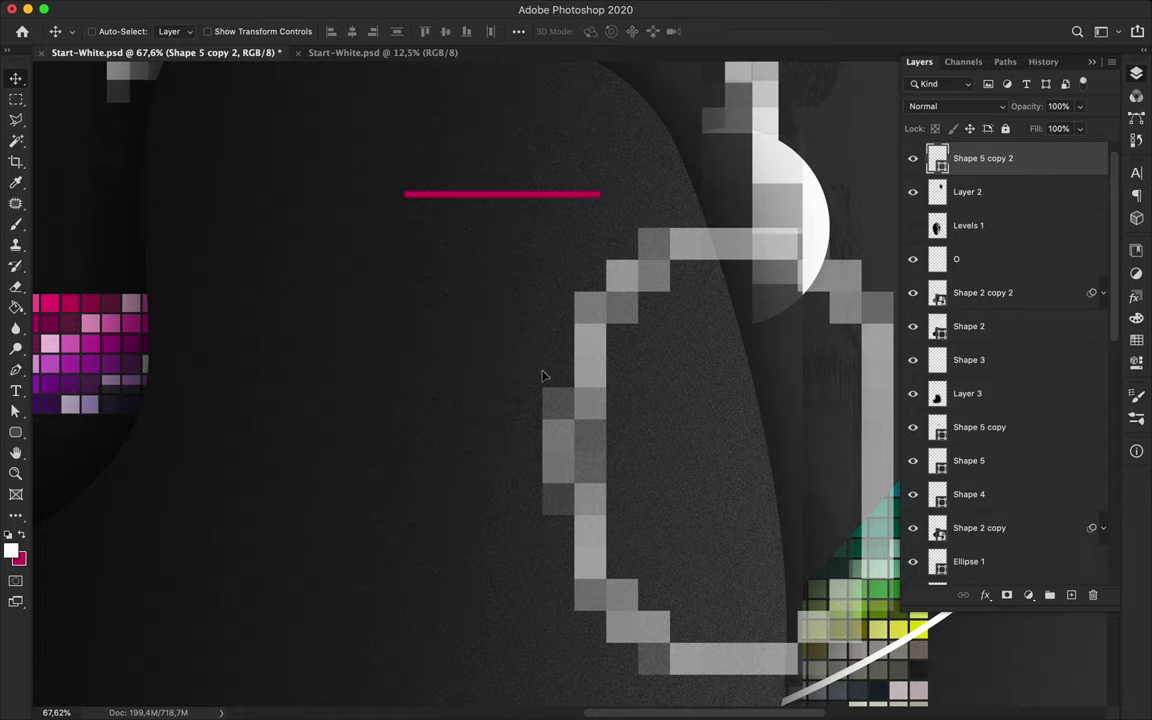
Duplicate the short magenta line further down the poster
drag(543, 376, 543, 625)
scroll(543, 440, down, 3)
key(u)
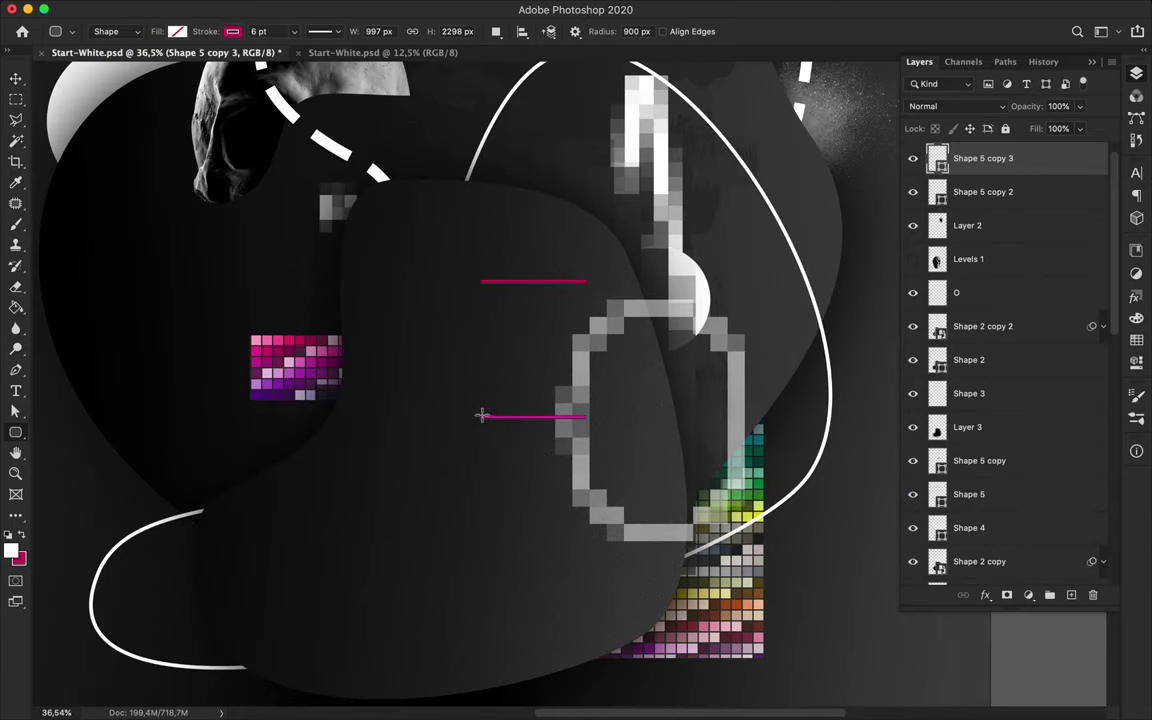
scroll(482, 414, up, 3)
scroll(265, 494, up, 2)
Draw a Pen shape below the ring and fill it magenta
key(p)
scroll(340, 443, down, 2)
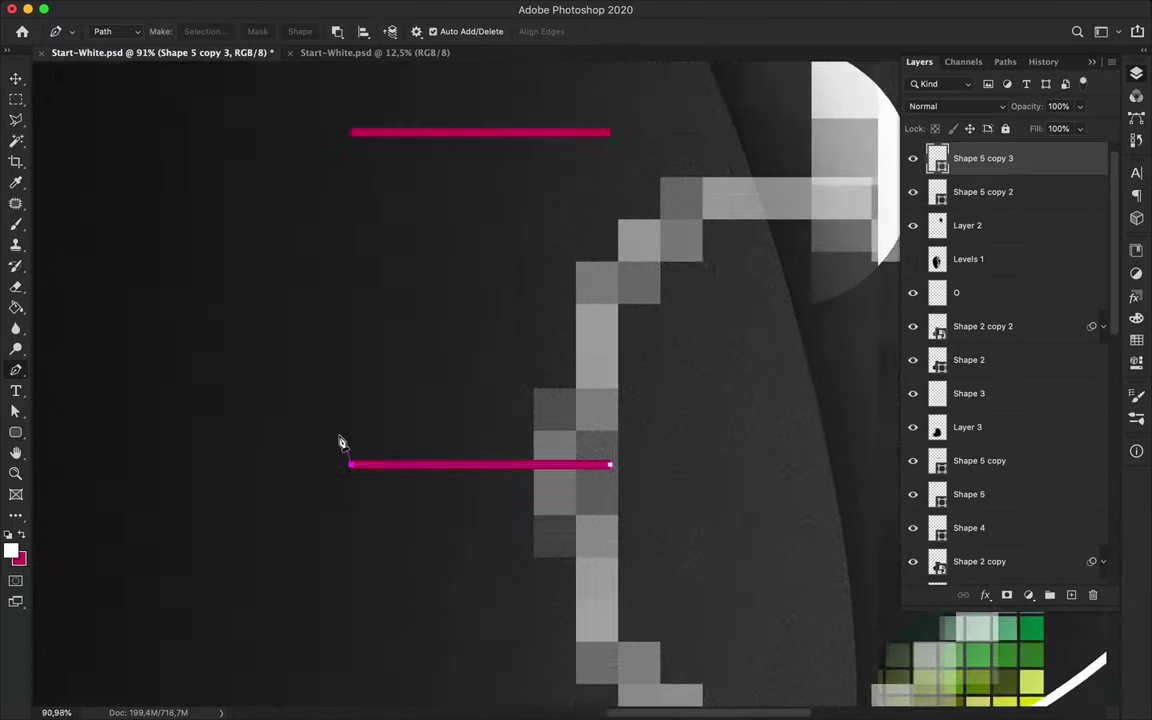
scroll(340, 443, down, 4)
scroll(398, 393, down, 1)
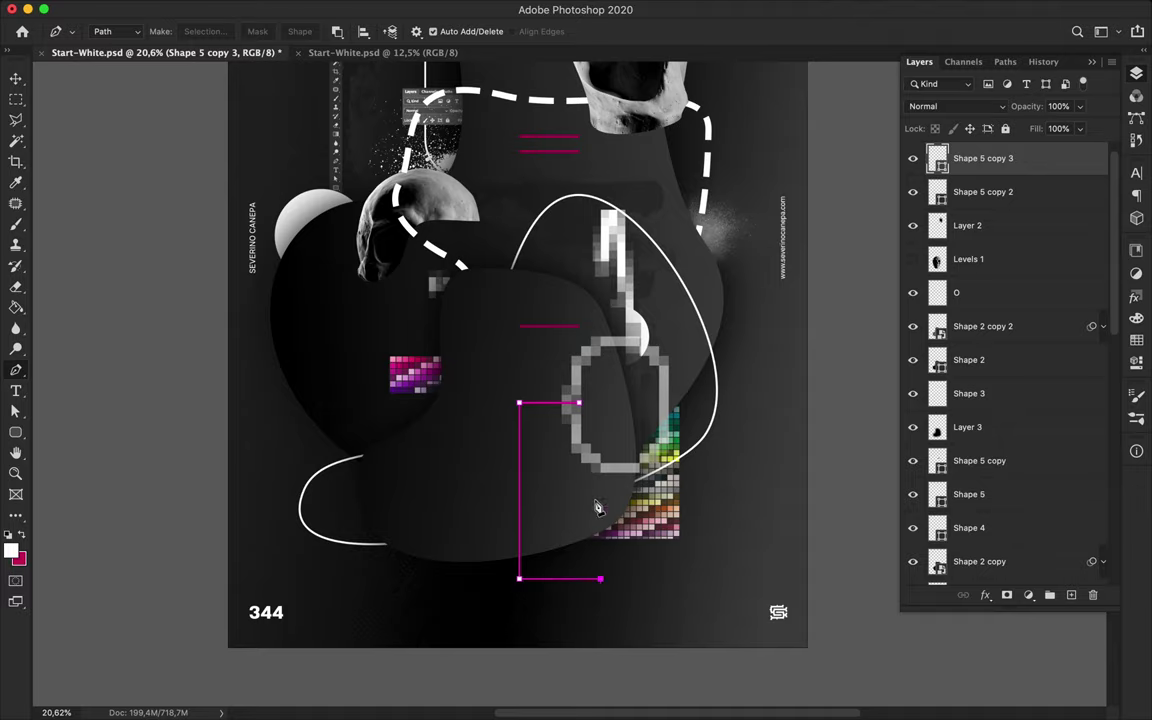
click(115, 31)
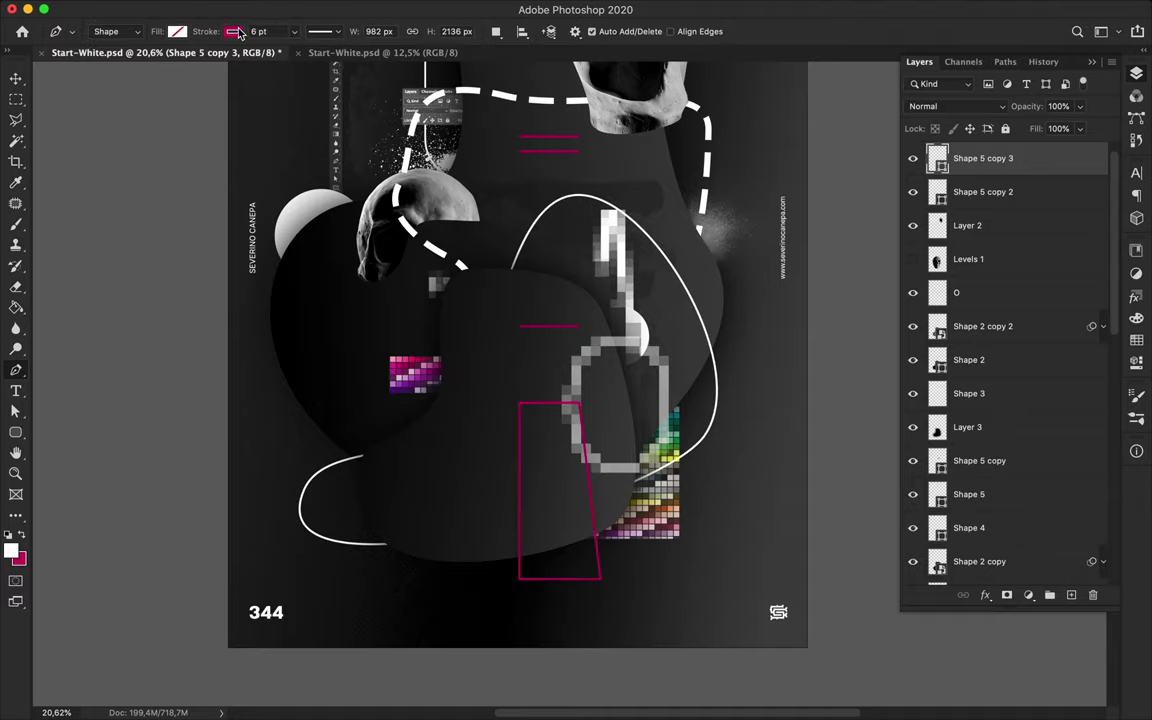
click(177, 31)
click(76, 117)
Rasterize the magenta shape and delete its slanted right edge
right_click(980, 158)
click(1040, 260)
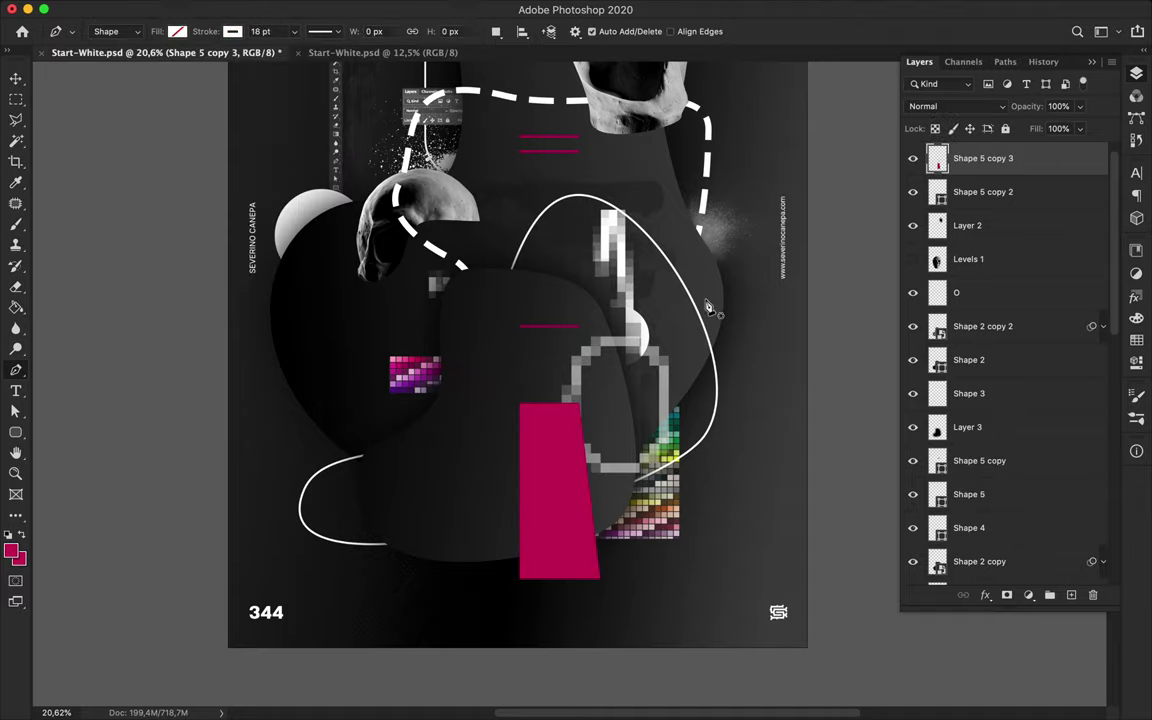
key(m)
scroll(570, 388, up, 3)
scroll(535, 437, down, 3)
drag(753, 75, 578, 581)
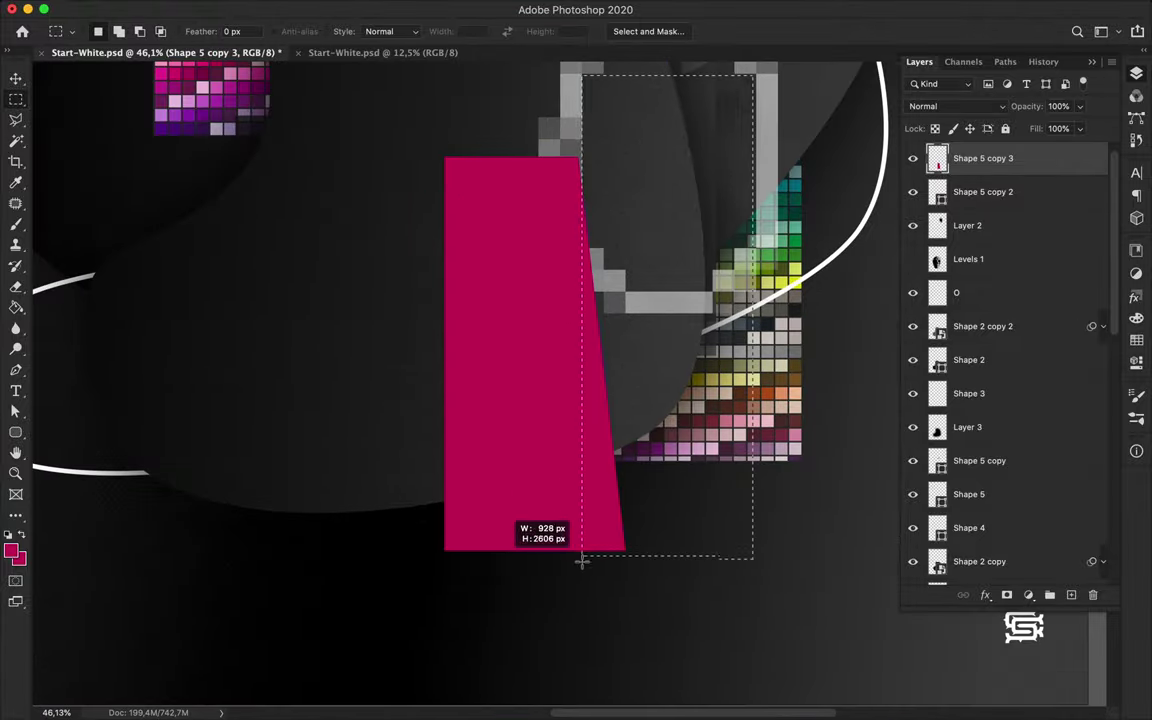
key(Delete)
Nudge the pixelated ring O right and move its layer below Layer 3
scroll(630, 525, down, 3)
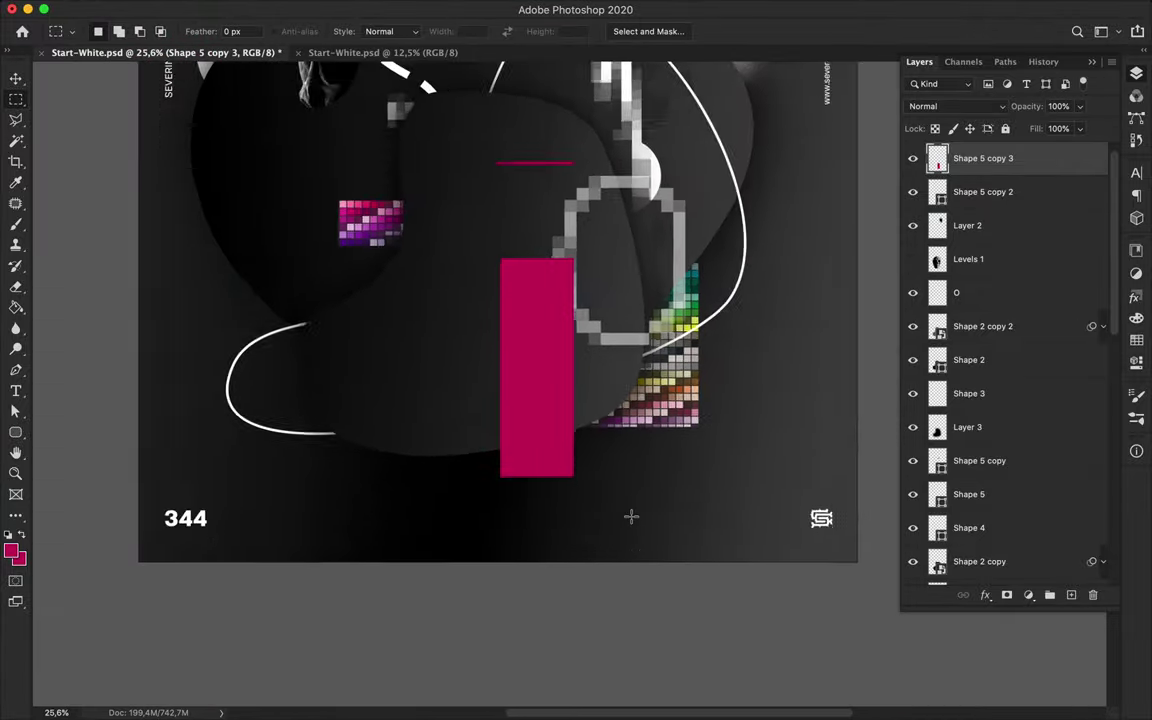
key(v)
click(593, 380)
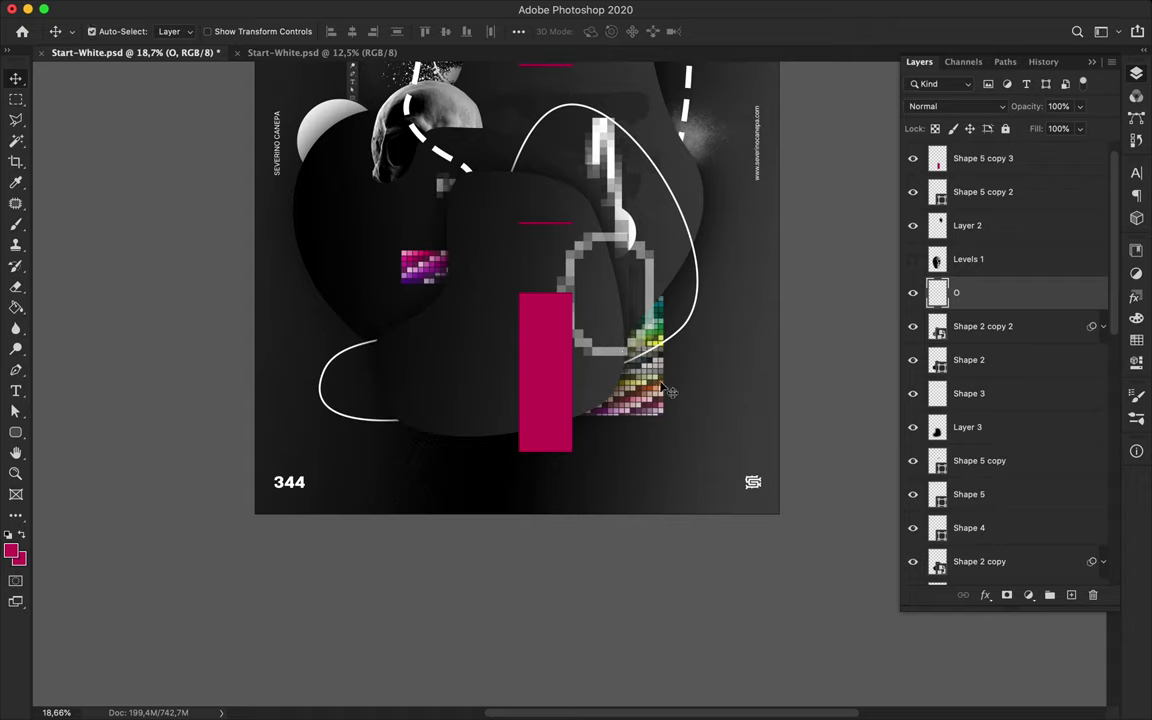
key(shift+Right)
key(shift+Right)
key(shift+Right)
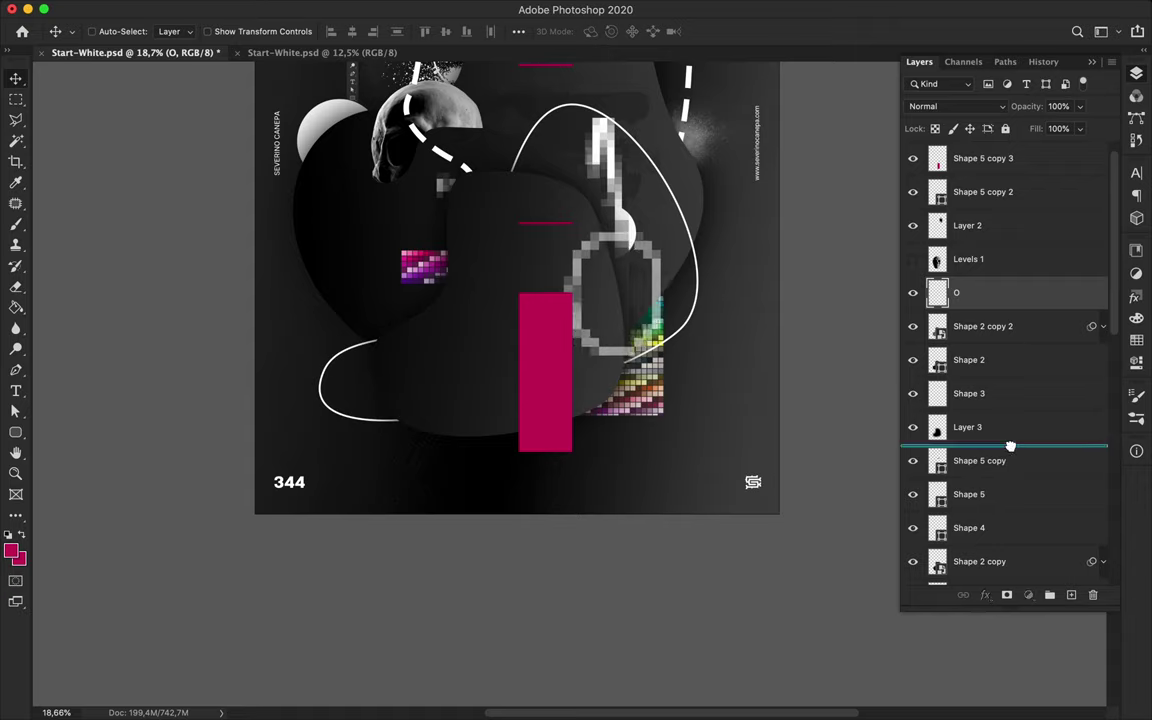
drag(1010, 446, 1008, 452)
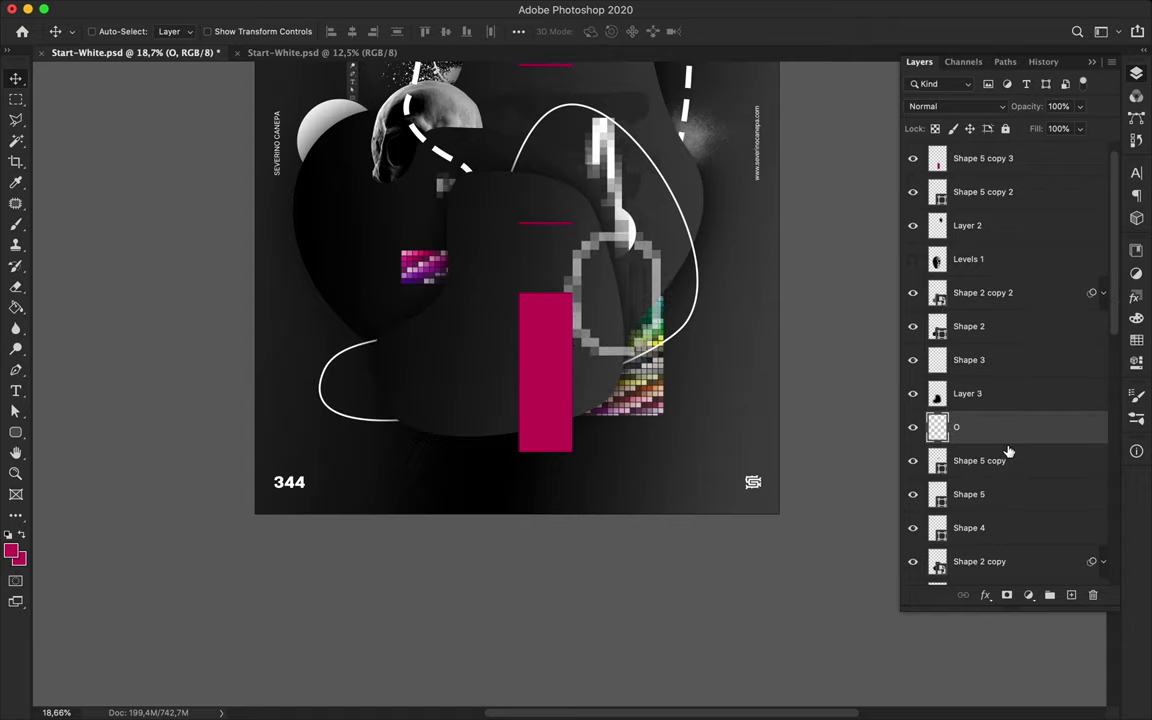
Shift the pixelated ring further to the right
drag(658, 287, 688, 305)
scroll(540, 360, up, 5)
scroll(497, 360, down, 3)
Draw a curved gradient-filled Pen shape over the magenta bar's top and move Shape 6 to the top of the stack
key(p)
click(515, 350)
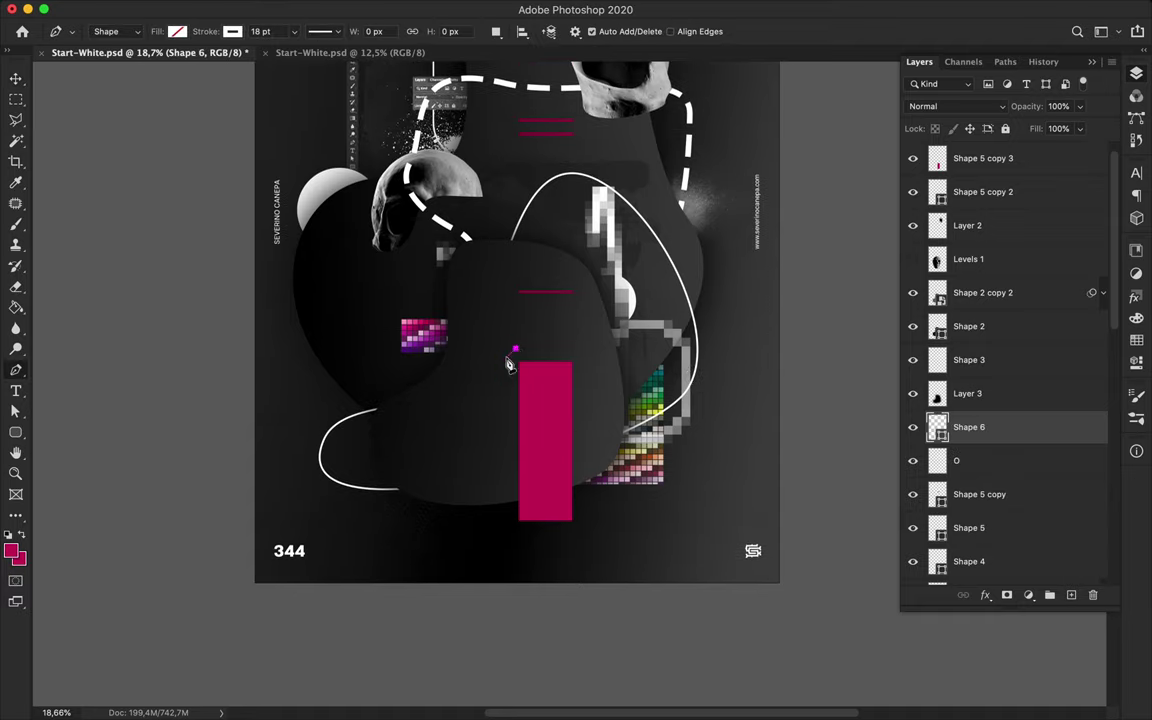
drag(491, 398, 532, 425)
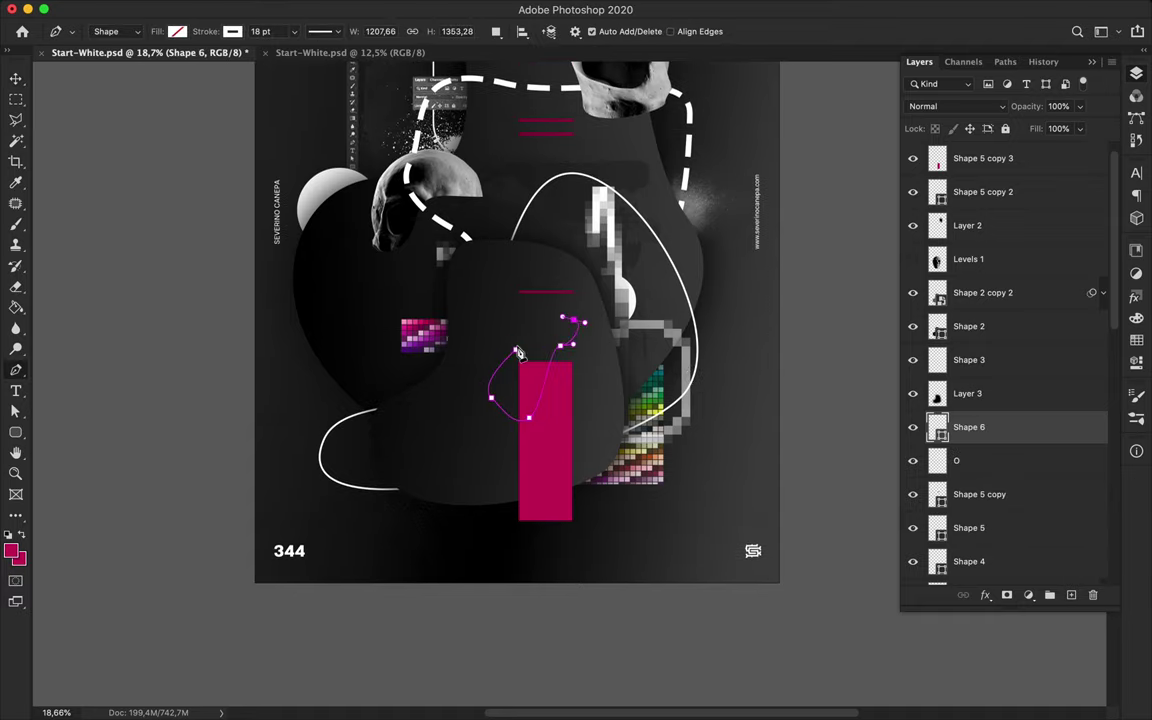
key(a)
click(238, 31)
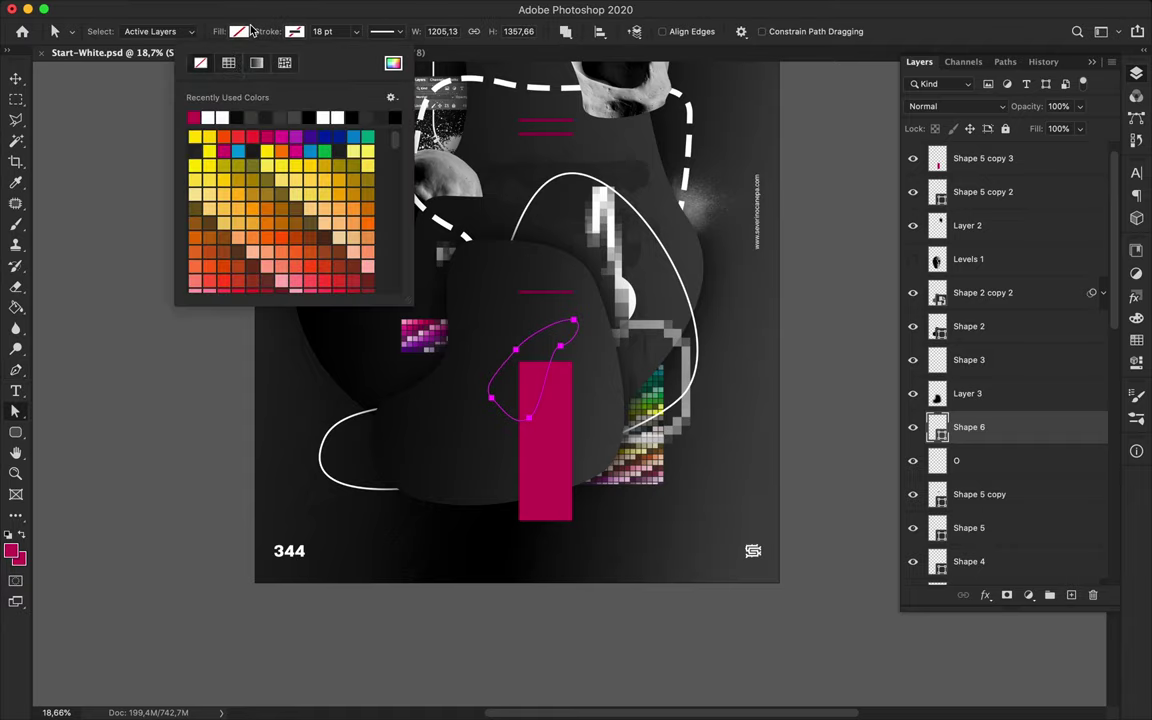
click(201, 62)
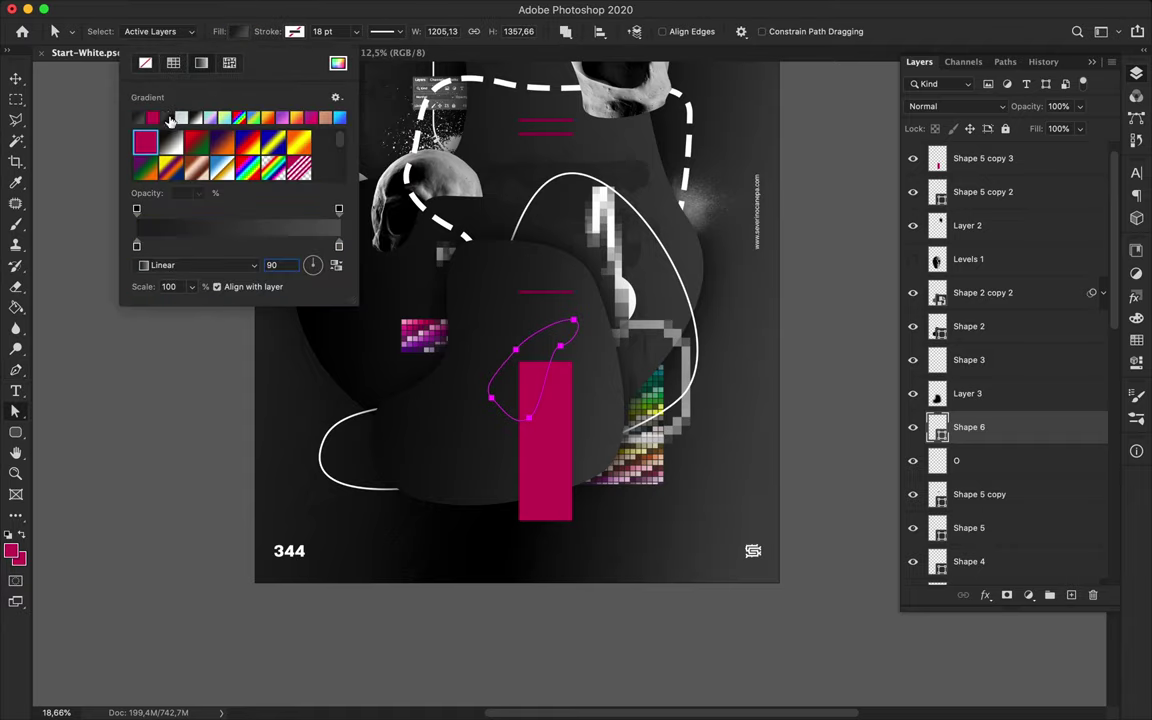
drag(972, 432, 1000, 168)
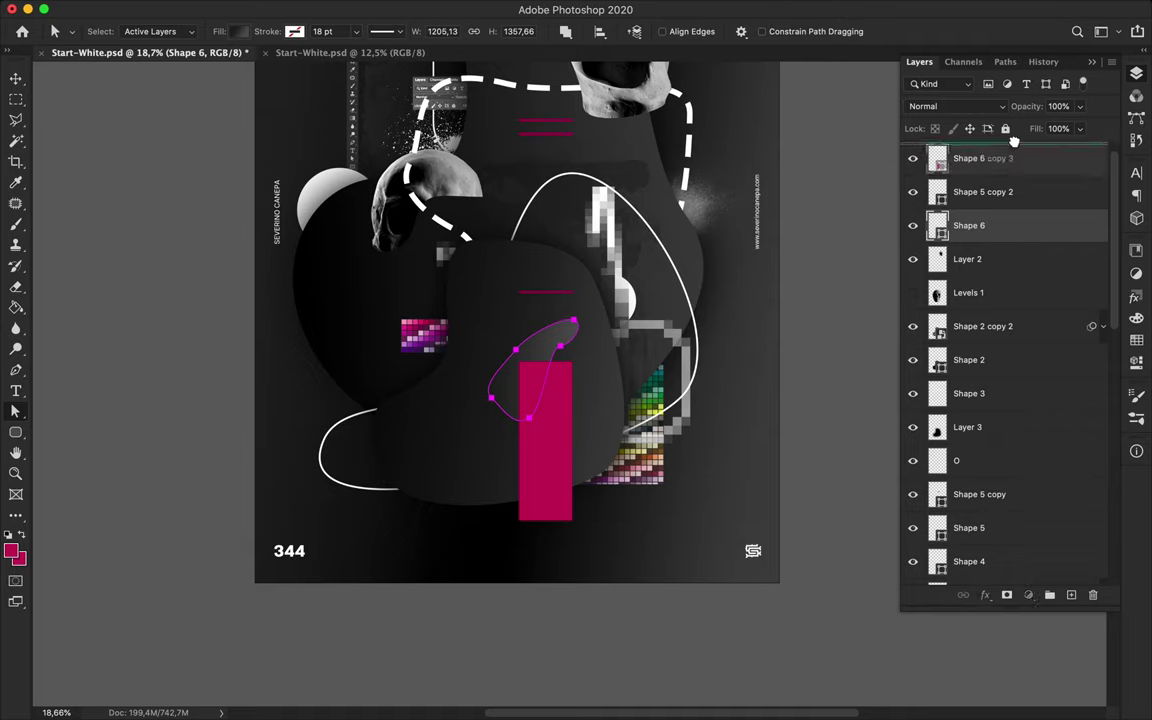
Add a new empty layer above the curved shape and load the shape as a selection
key(v)
key(a)
click(566, 347)
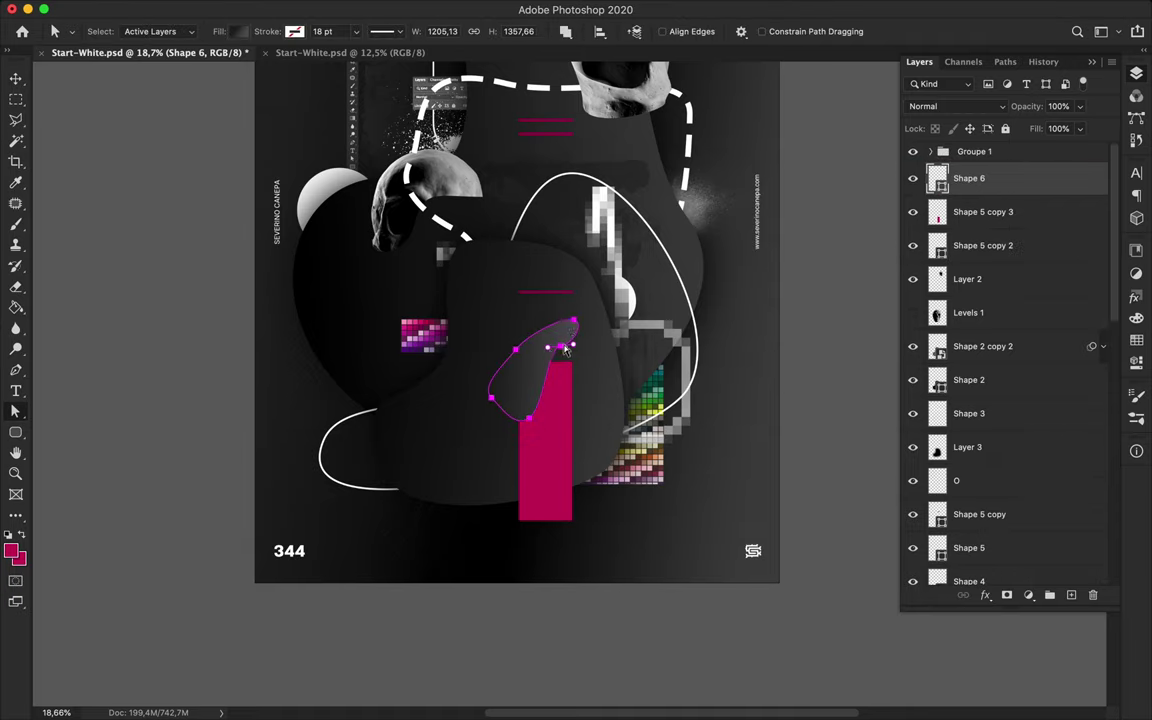
key(v)
key(ctrl+plus)
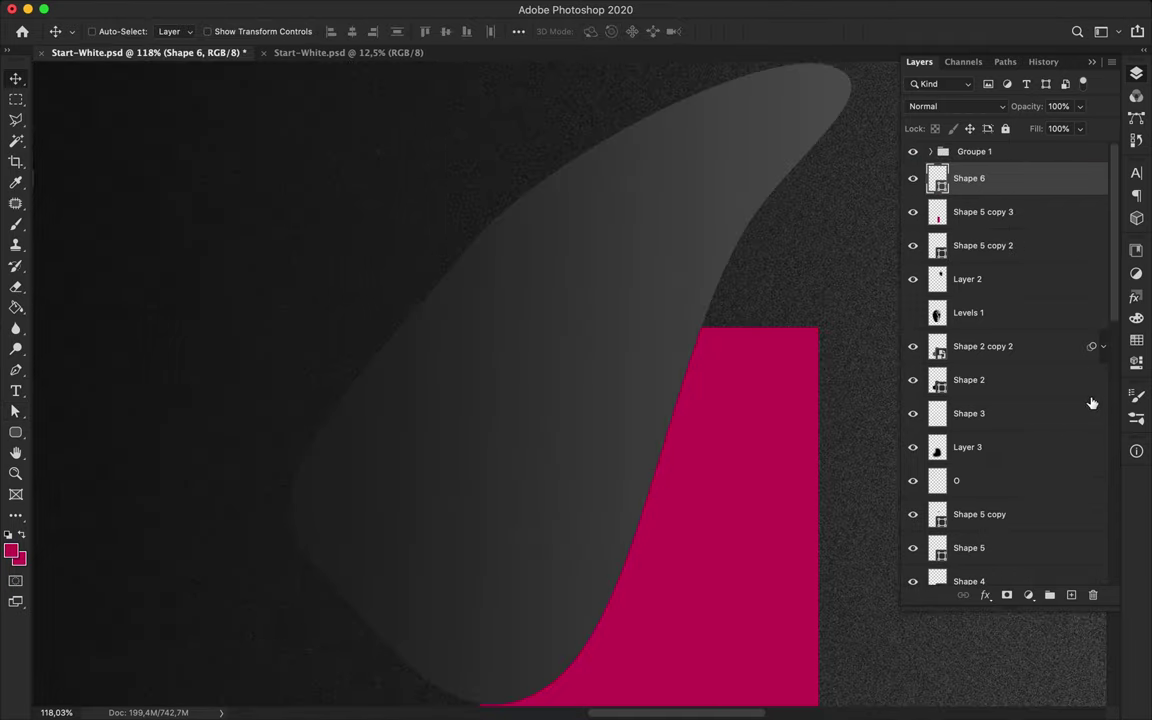
key(ctrl+alt+shift+n)
ctrl+click(937, 211)
Fill the shape selection on the new layer with black, replacing a mistaken magenta fill
key(b)
click(105, 31)
click(131, 226)
key(Return)
click(483, 319)
key(ctrl+z)
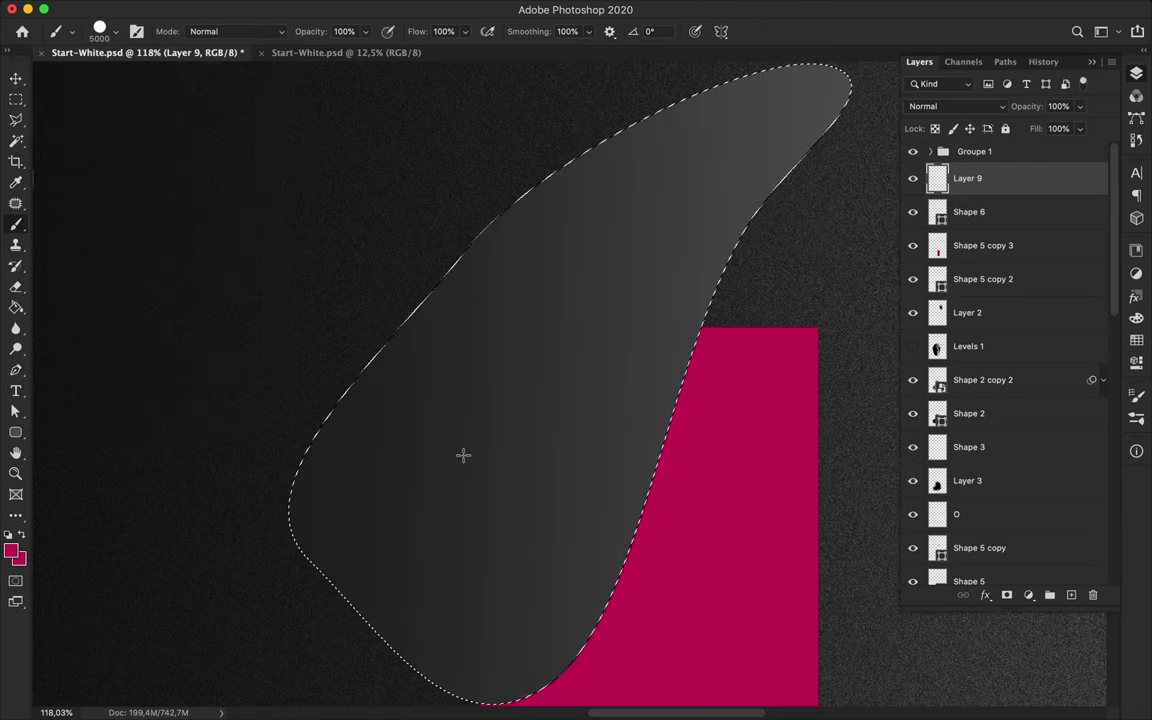
key(d)
key(alt+BackSpace)
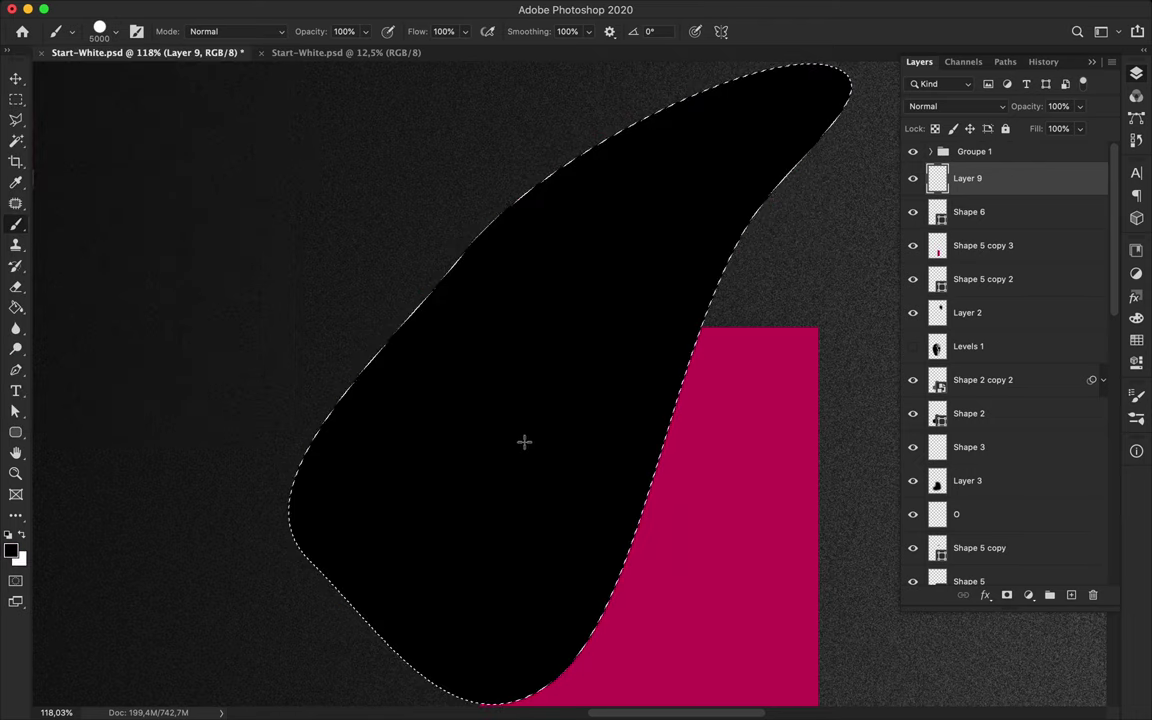
Soften the black shape with a Gaussian Blur and move Layer 9 below Shape 6 as a shadow
key(v)
key(m)
key(ctrl+d)
click(374, 8)
mouse_move(381, 199)
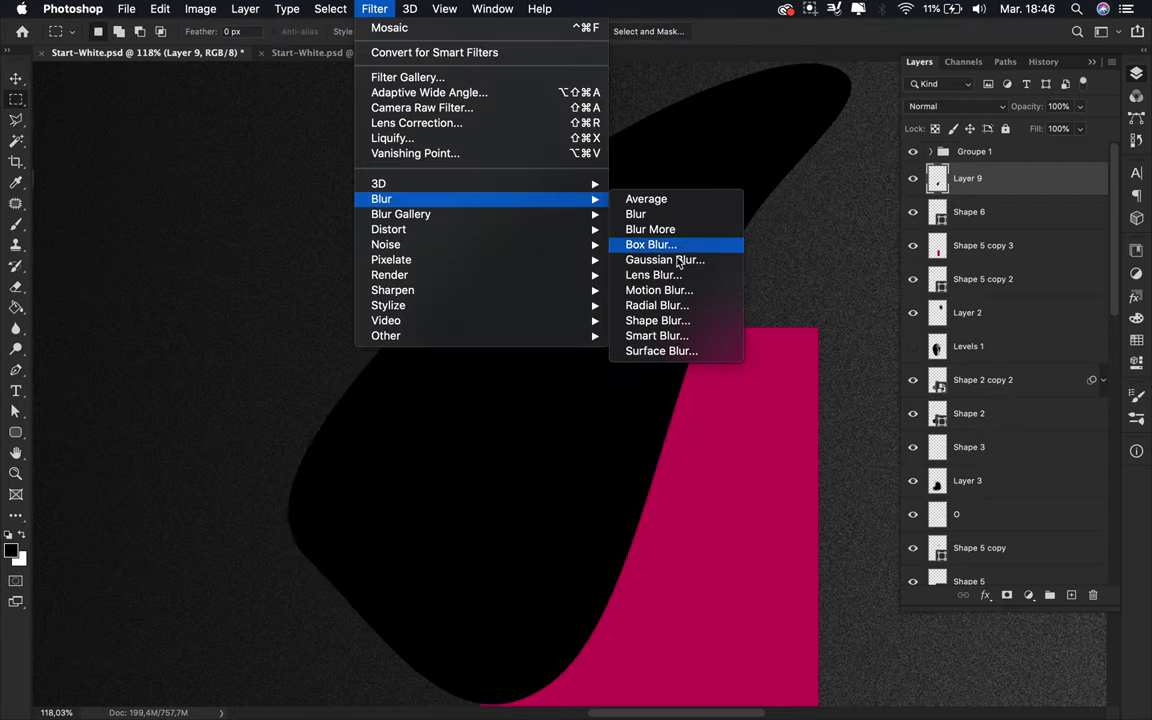
click(675, 265)
key(Return)
key(ctrl+0)
mouse_move(967, 178)
mouse_down()
mouse_move(987, 229)
mouse_move(986, 218)
mouse_up()
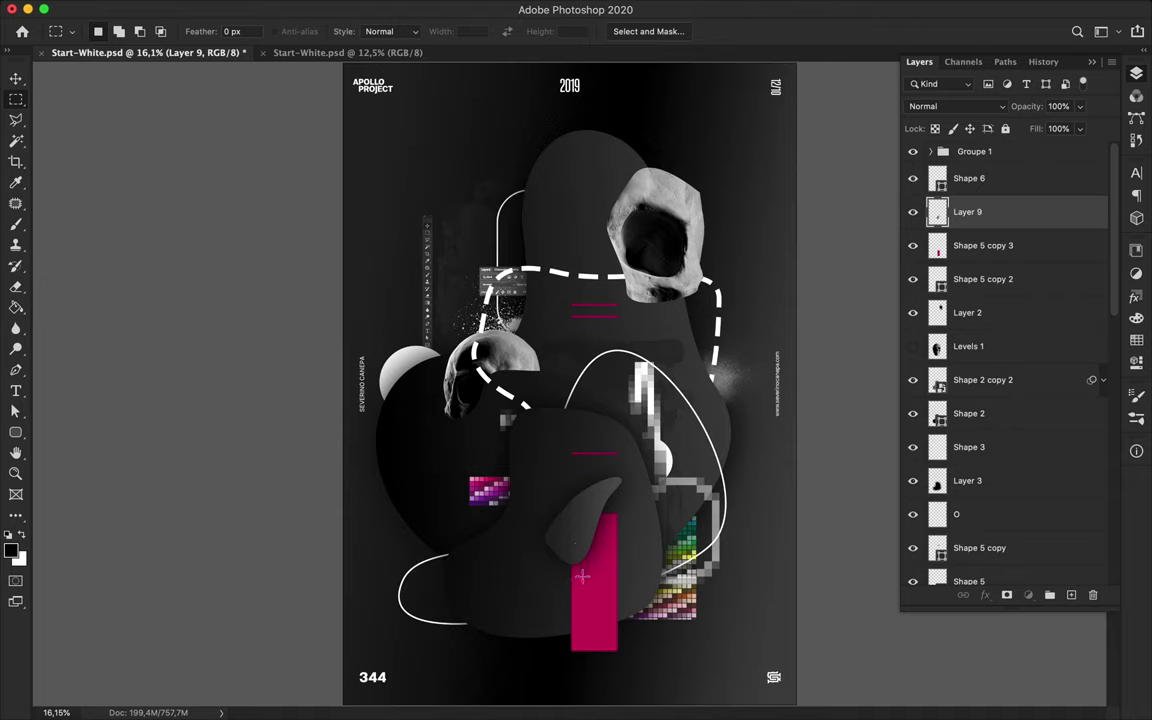
scroll(582, 576, up, 2)
Spray magenta T9 Dirty Sprays splatter over the central shape on a new layer
key(b)
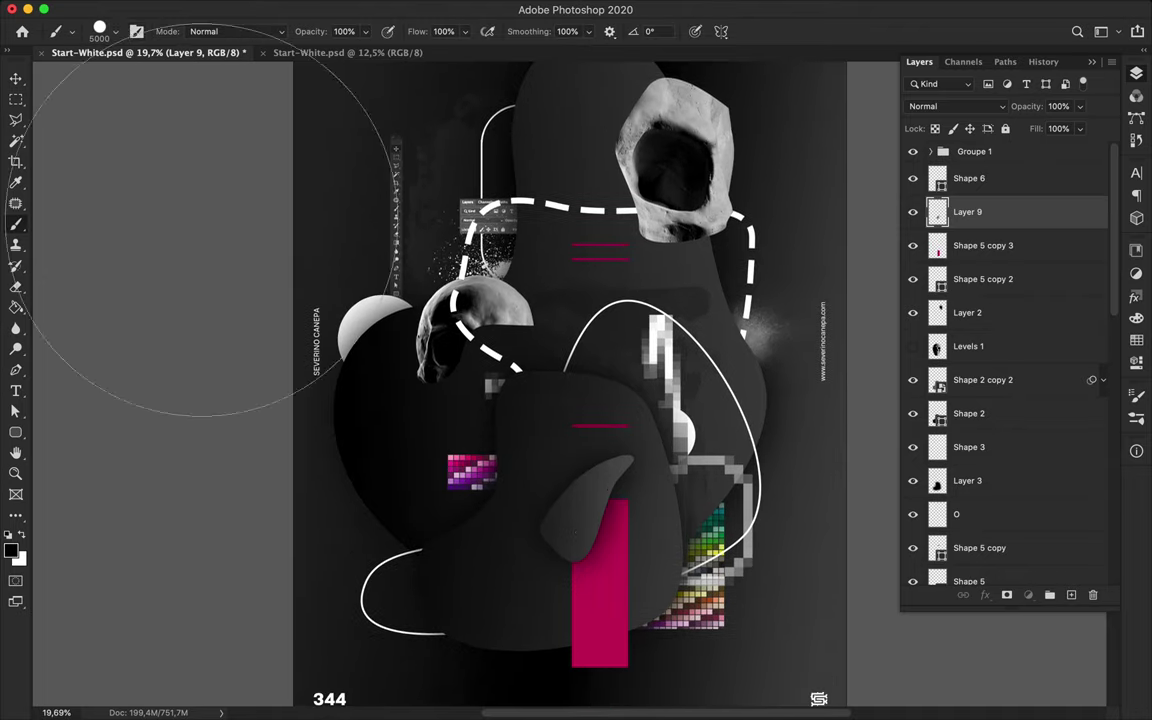
click(107, 31)
scroll(103, 298, down, 5)
scroll(103, 298, down, 5)
click(95, 190)
drag(541, 460, 545, 455)
key(ctrl+z)
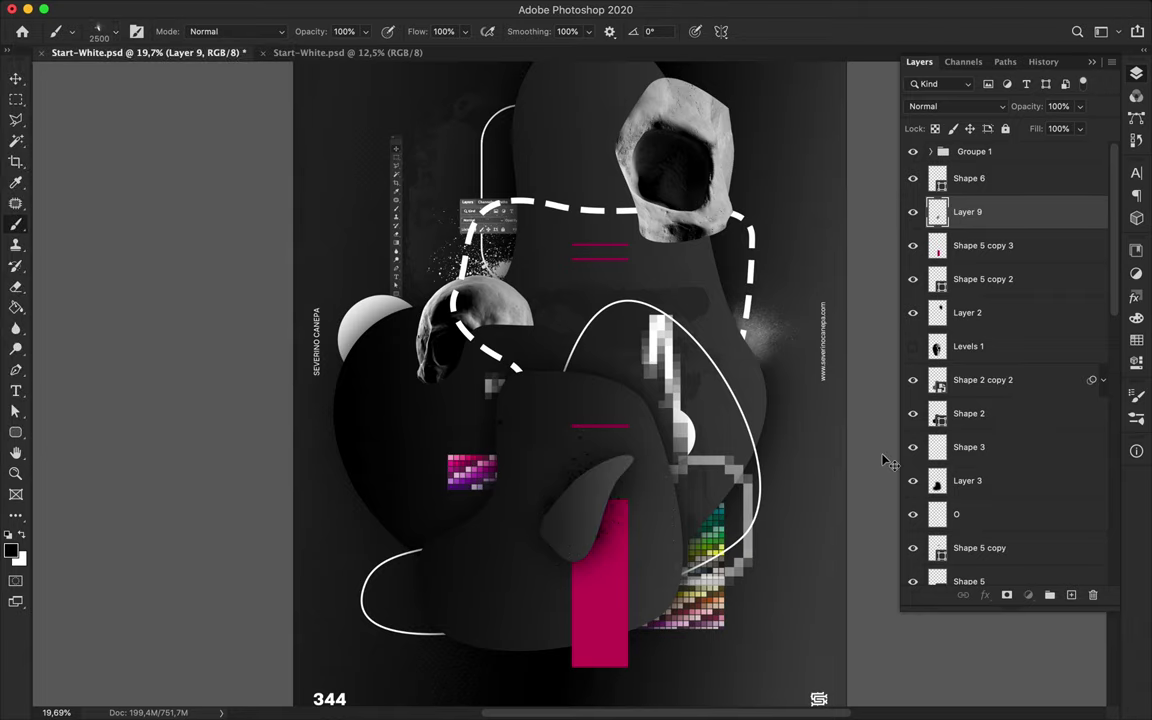
click(1072, 596)
alt+click(591, 622)
drag(591, 540, 560, 470)
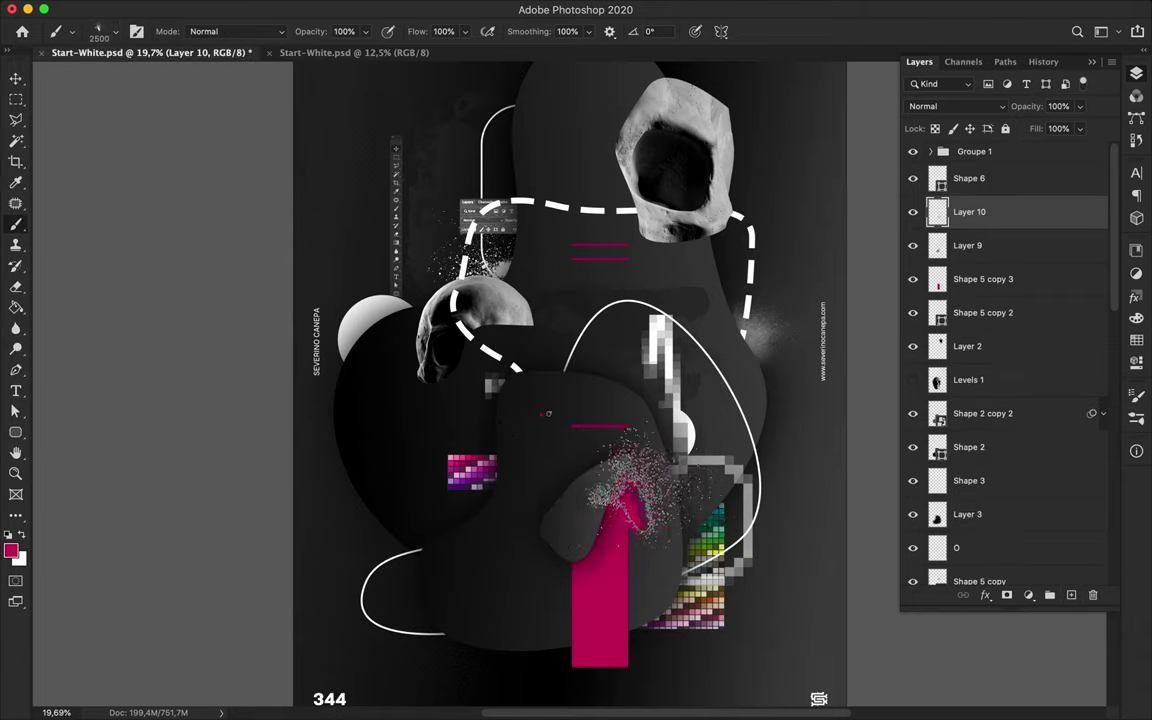
Move Layer 10 below Layer 9 and rotate the splatter about -20 degrees
key(v)
drag(1030, 228, 1026, 257)
key(ctrl+t)
mouse_move(730, 570)
mouse_down()
mouse_move(620, 527)
mouse_move(640, 483)
mouse_move(628, 479)
mouse_up()
key(Return)
Make Shape 5 copy 3 active, save the poster, and fit the whole poster in view
scroll(585, 400, up, 2)
scroll(600, 390, up, 3)
key(e)
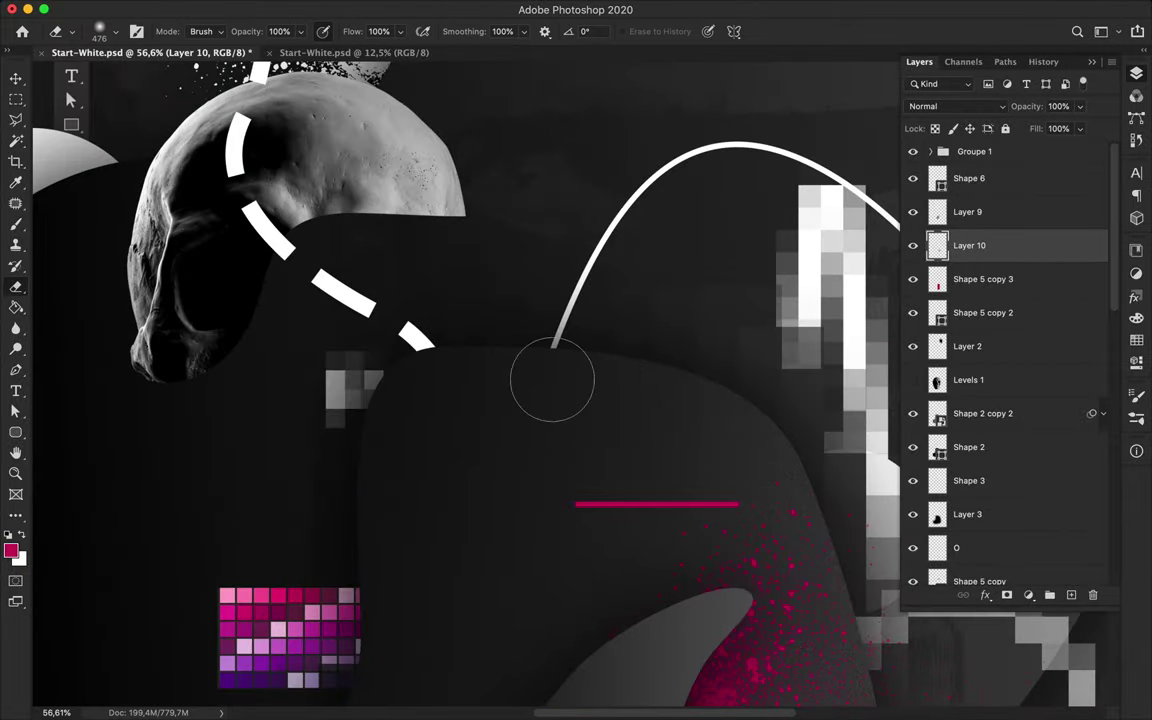
scroll(553, 375, down, 5)
scroll(553, 375, right, 5)
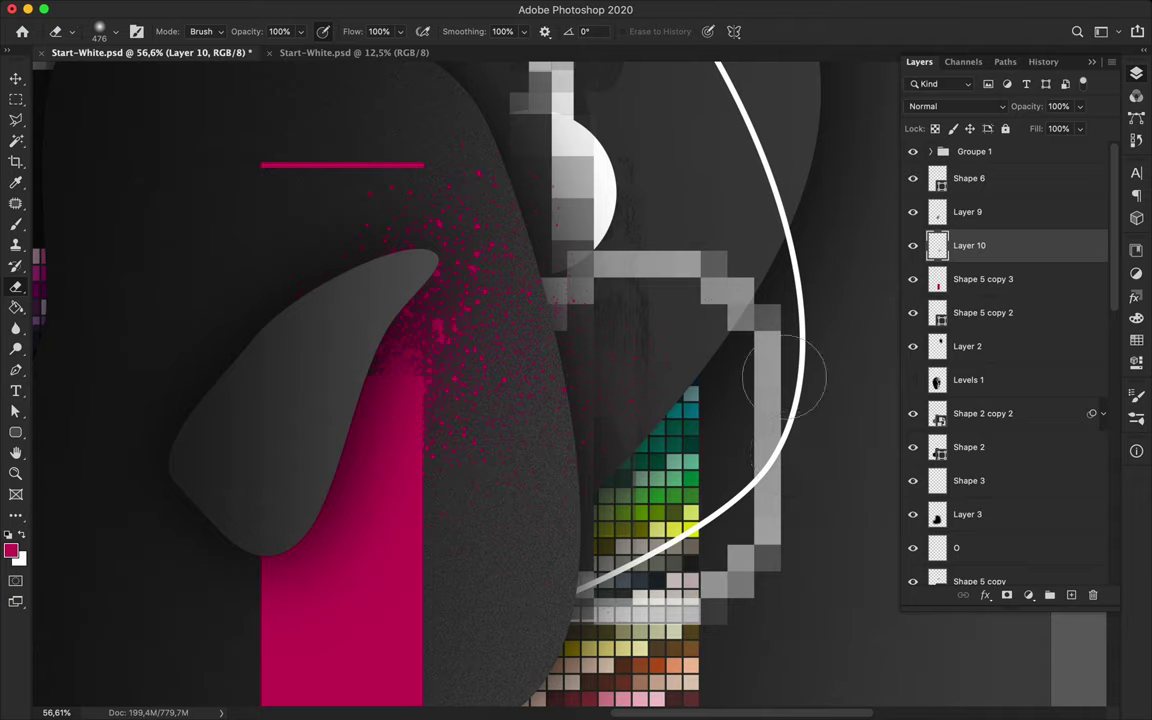
click(937, 276)
key(ctrl+s)
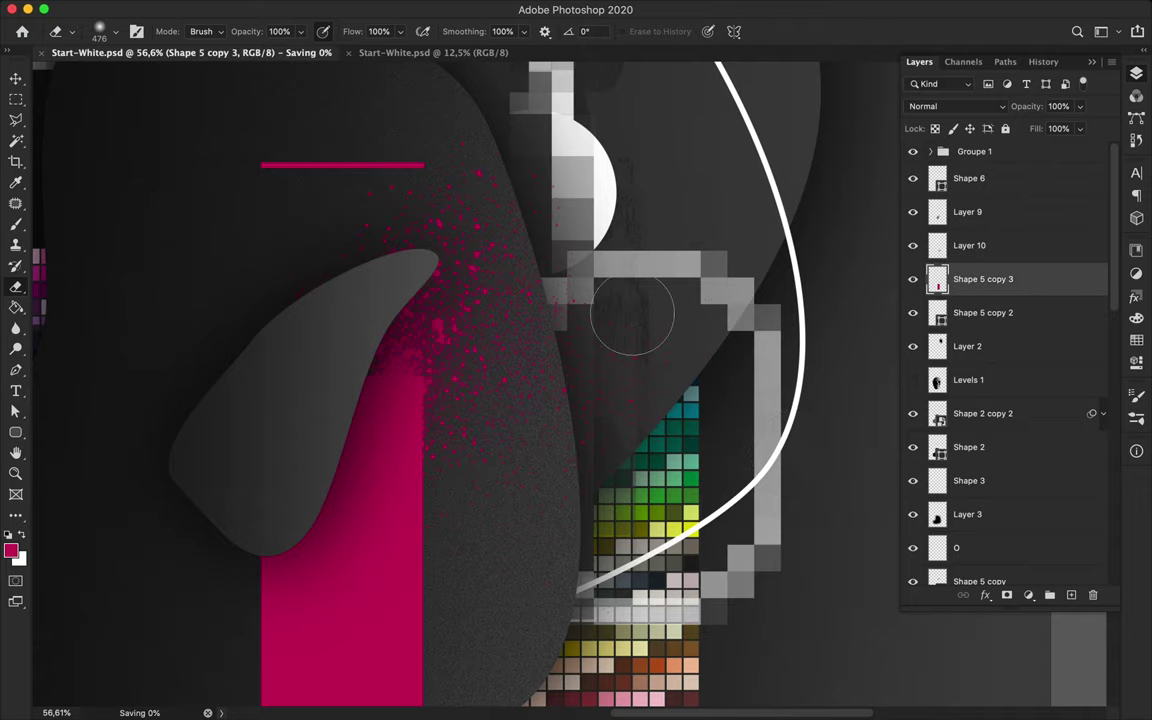
key(ctrl+0)
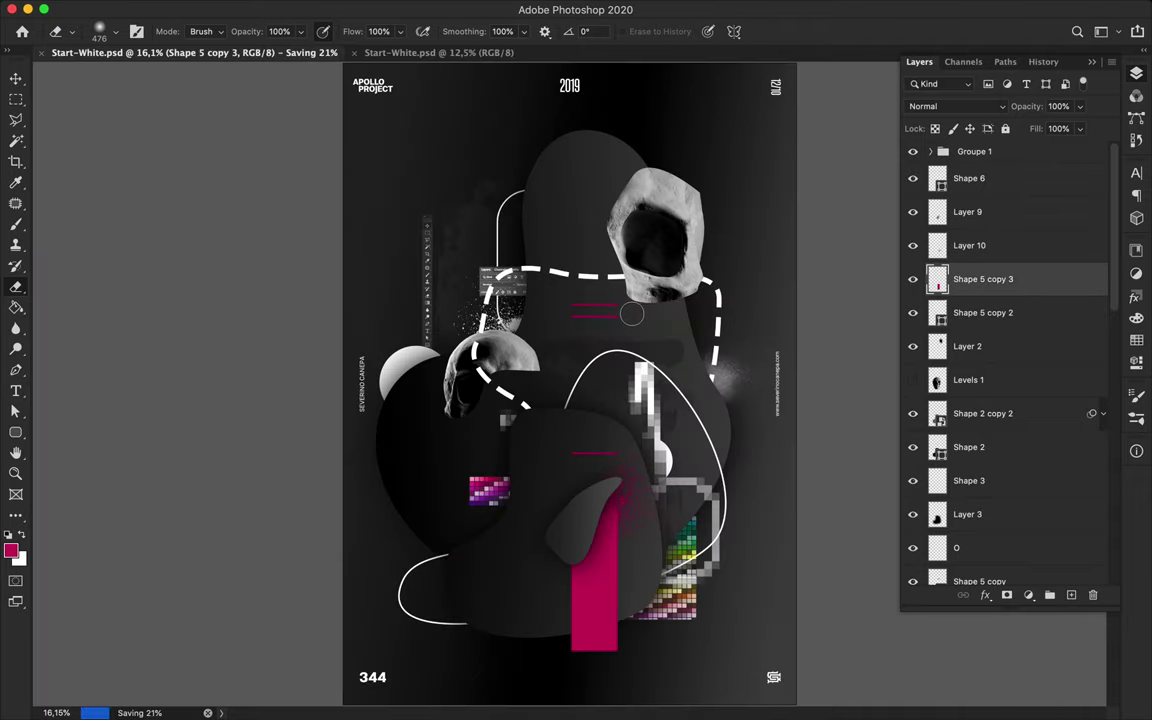
Duplicate the toolbar screenshot strip, place it above Shape 3, and rotate it diagonally
key(v)
click(432, 320)
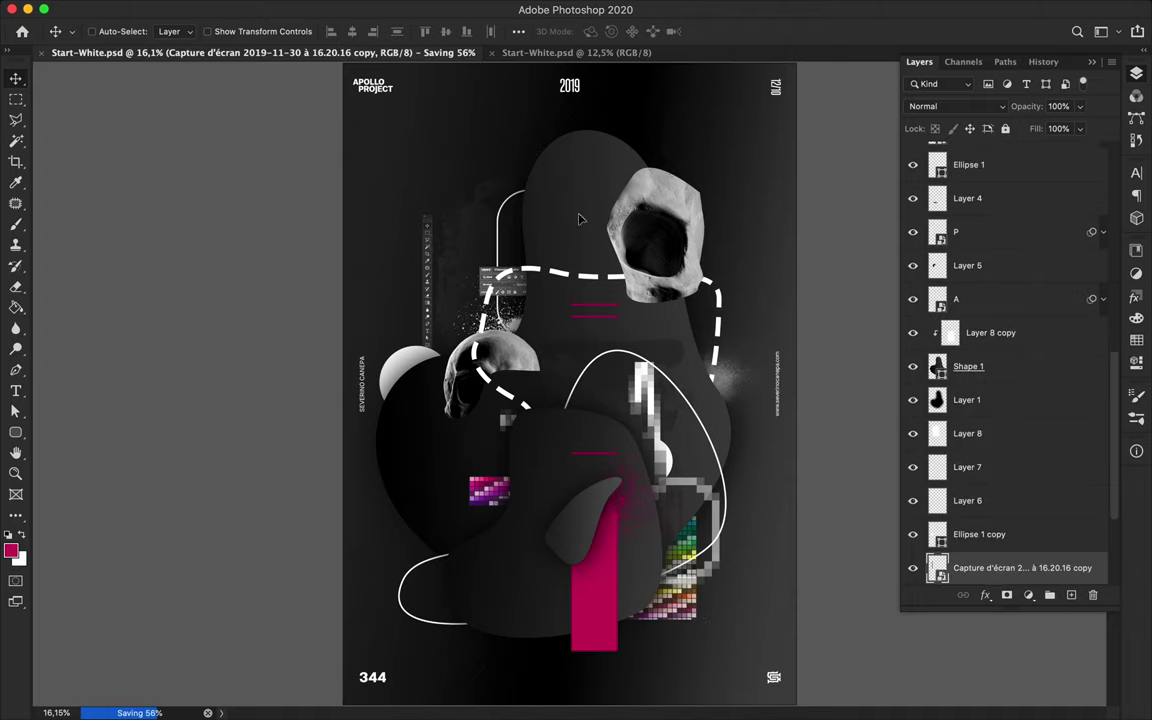
key(ctrl+j)
drag(1000, 567, 1000, 190)
drag(1023, 476, 1010, 202)
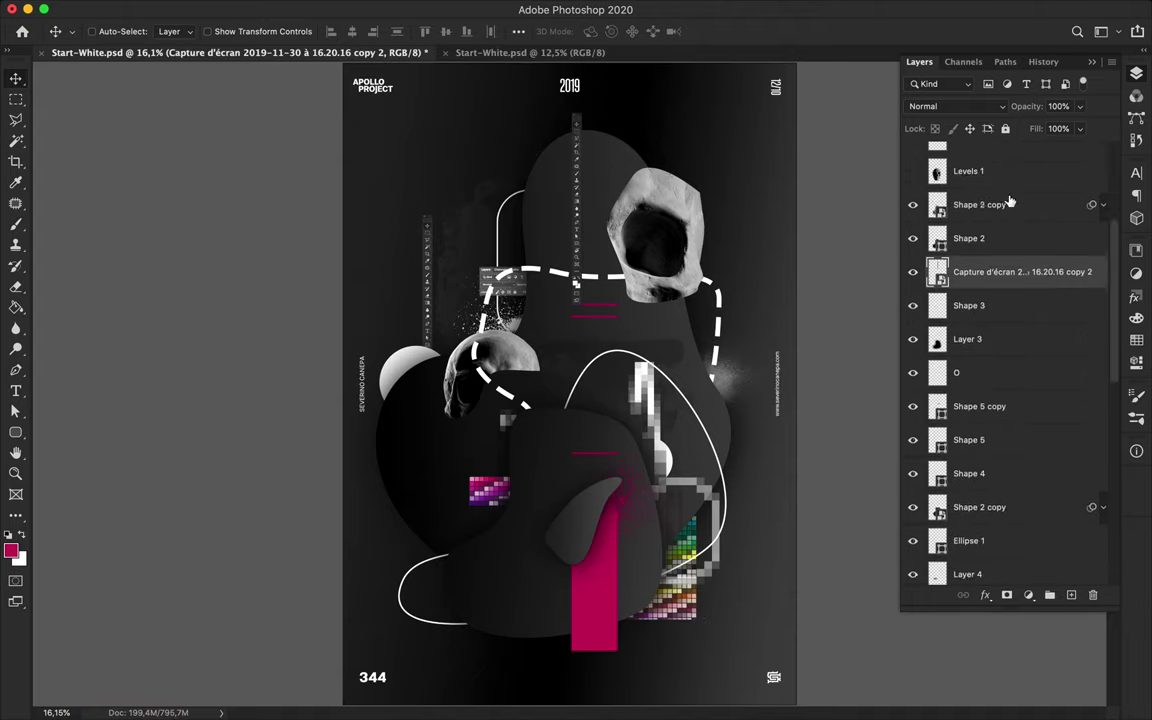
key(ctrl+t)
mouse_move(605, 100)
mouse_down()
mouse_move(655, 170)
mouse_move(605, 177)
mouse_move(540, 555)
mouse_up()
key(Return)
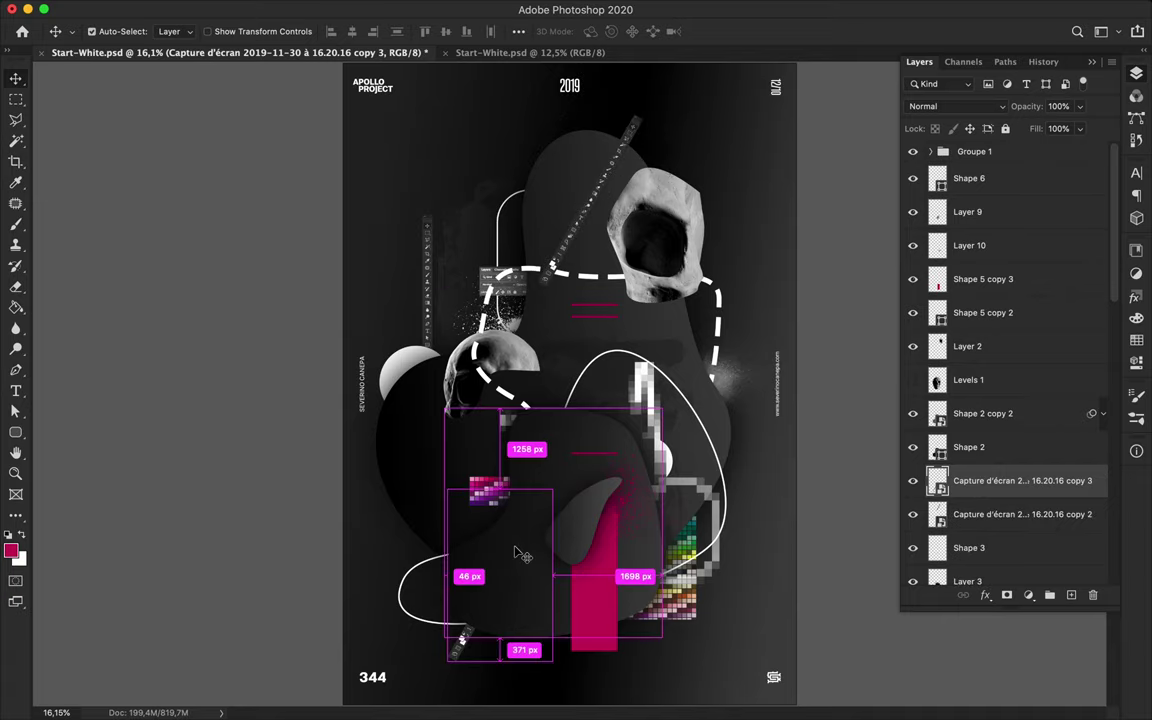
Rotate another strip copy to about -43° and tilt the small vertical strip slightly
key(ctrl+t)
mouse_move(481, 514)
mouse_down()
mouse_move(445, 543)
mouse_move(474, 569)
mouse_up()
key(Return)
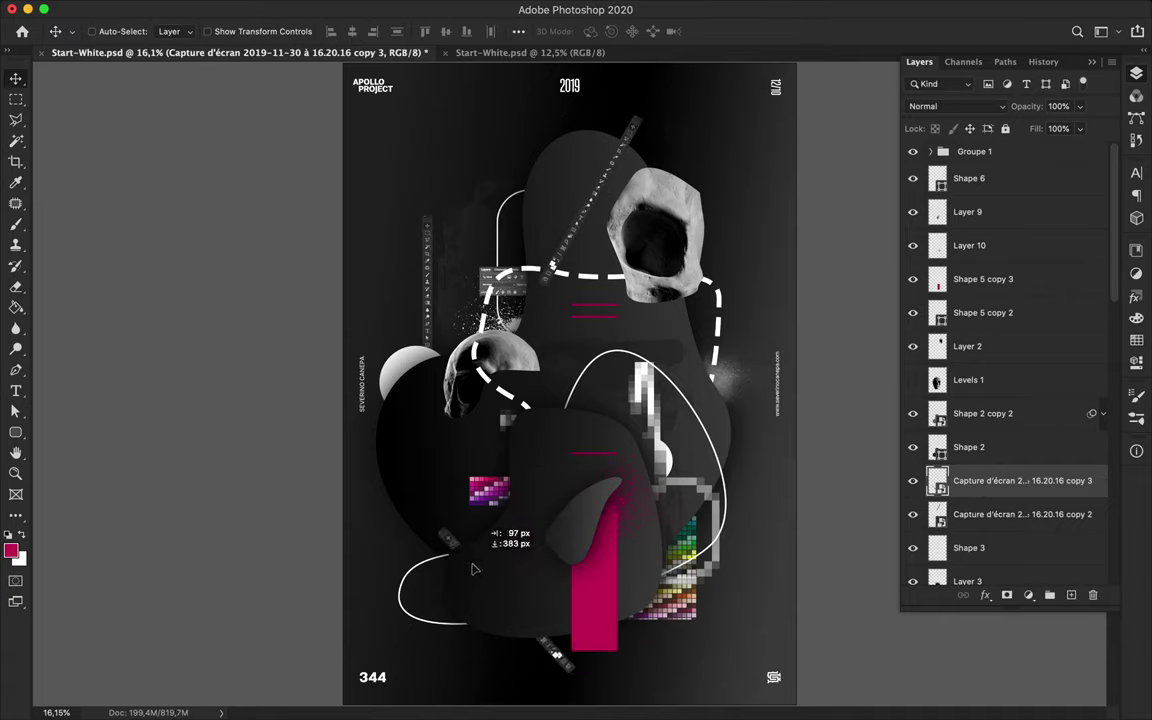
click(428, 330)
key(ctrl+t)
drag(445, 215, 432, 210)
key(Return)
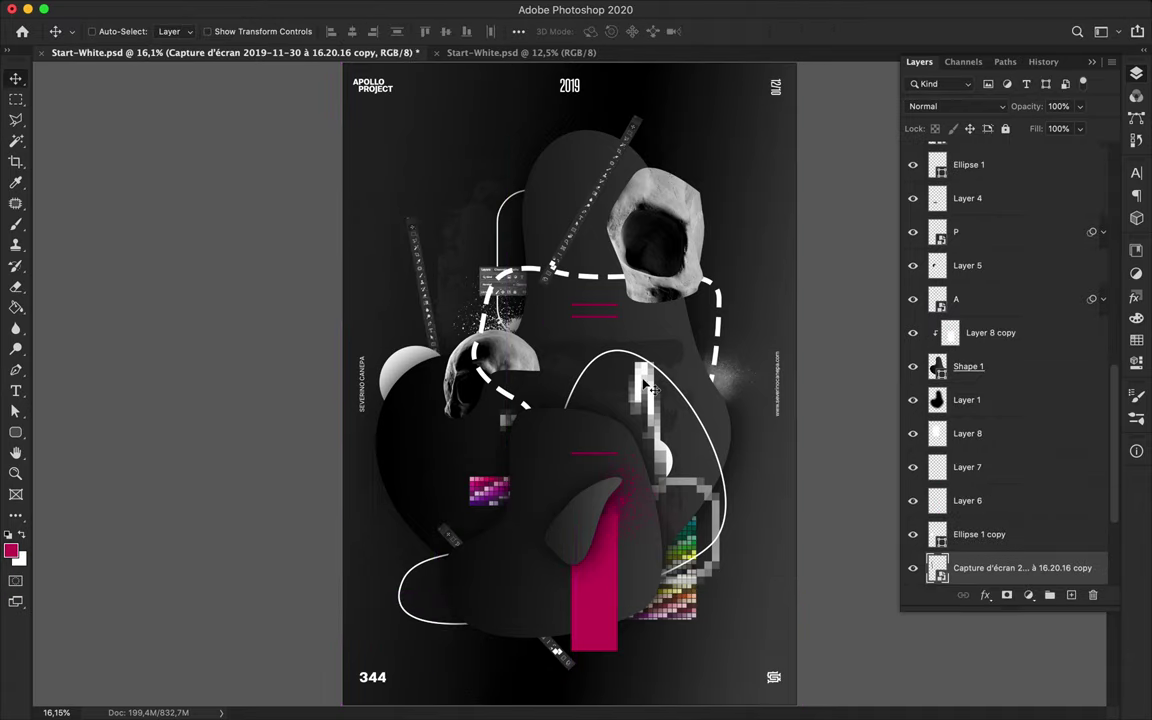
Add a new text layer reading '3' on the poster
key(t)
click(585, 345)
text(3)
key(ctrl+Return)
Make the 3 white and Semibold, and enlarge it to about 164 pt
click(652, 32)
click(604, 347)
click(943, 343)
click(1136, 175)
click(1082, 187)
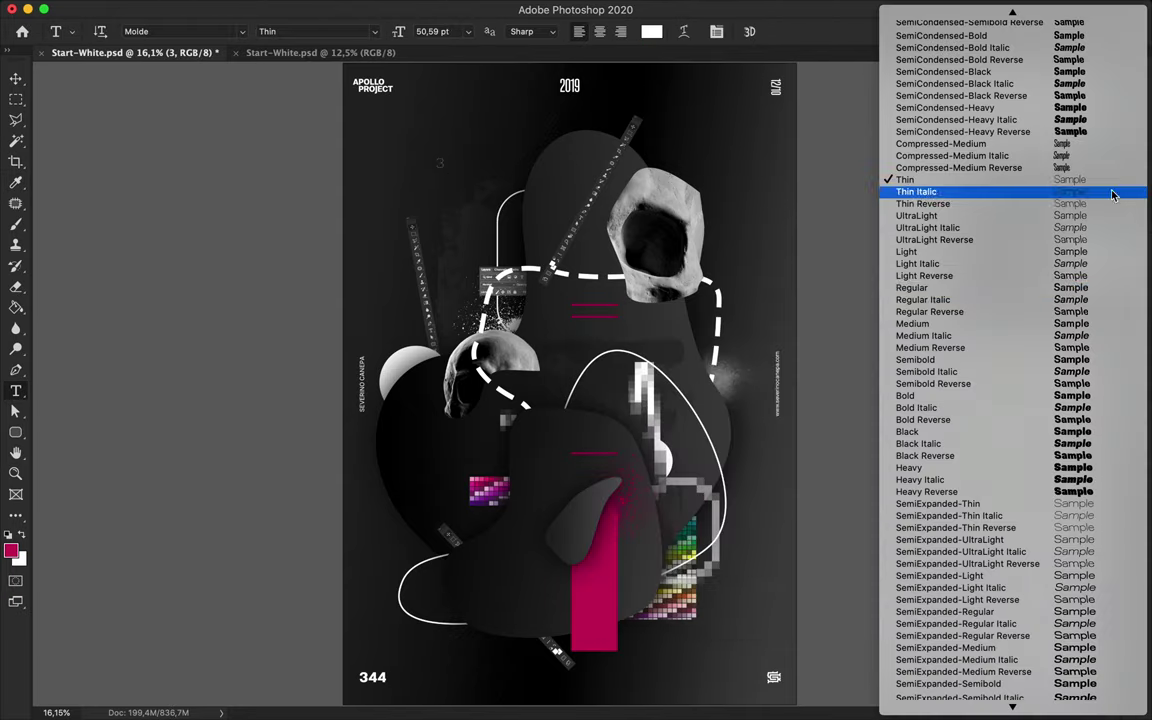
click(1060, 250)
key(ctrl+t)
drag(444, 169, 462, 196)
key(Return)
Apply the Pixelate > Mosaic filter to the 3, converting it to a smart object
click(375, 8)
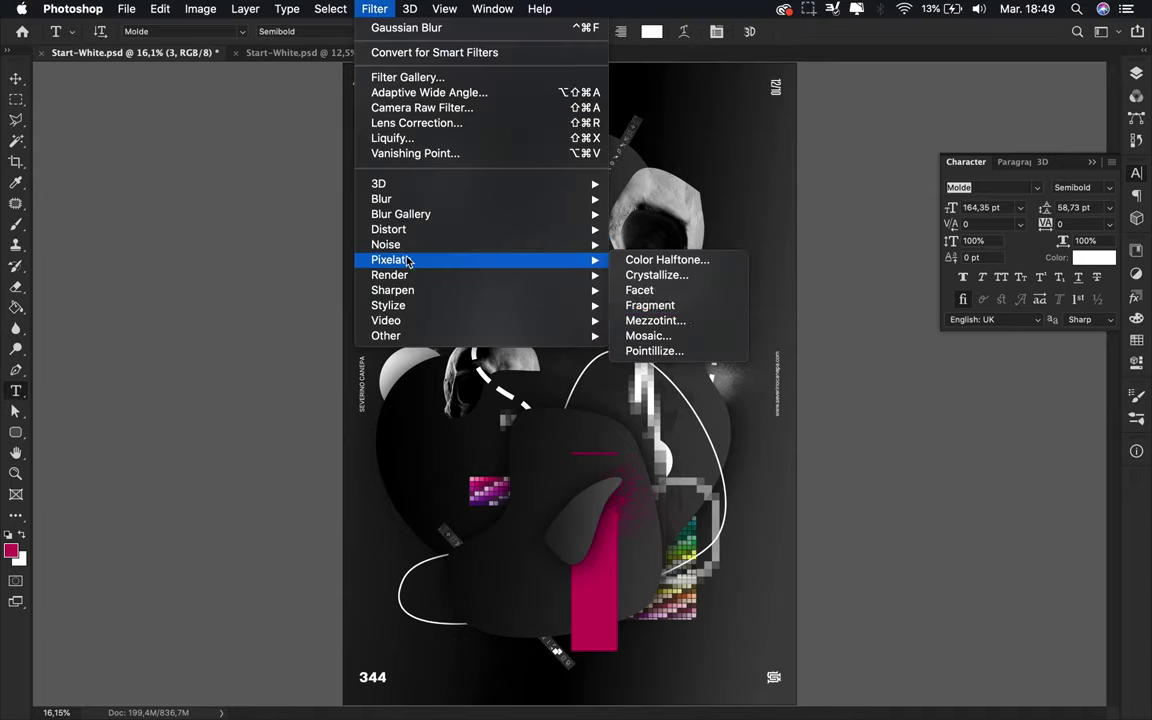
click(665, 340)
click(665, 247)
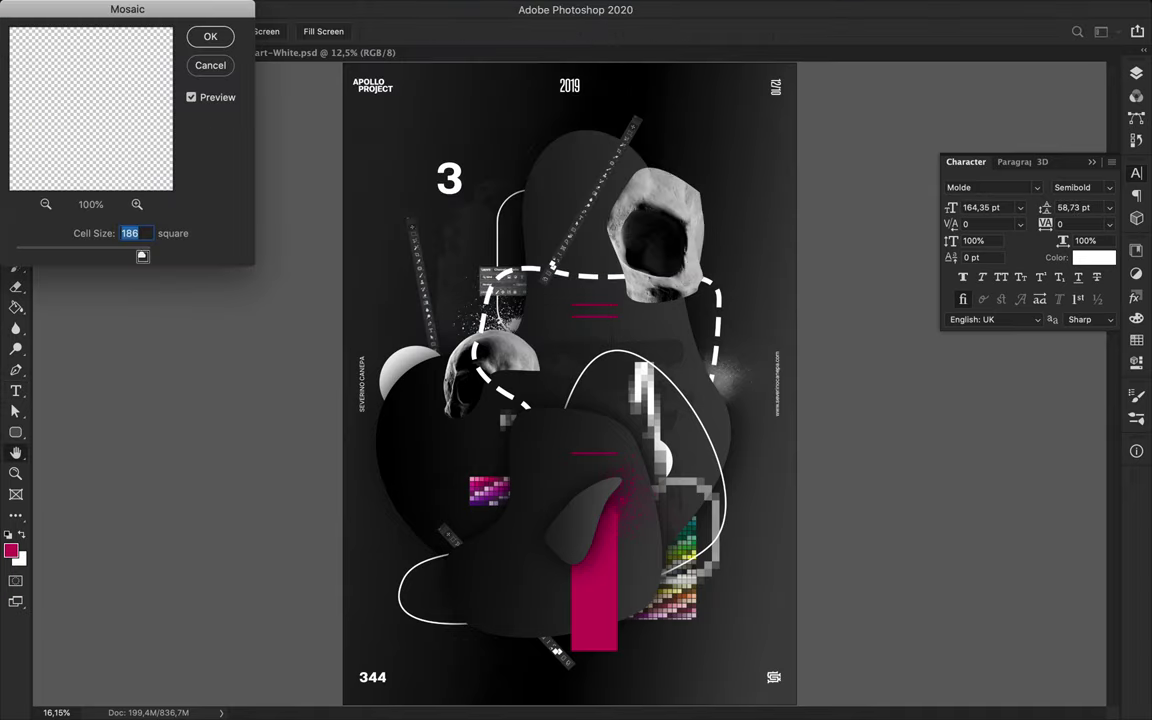
click(210, 36)
Move layer 3 up below Levels 1 and shift the pixelated 3 down and left
key(v)
click(1136, 75)
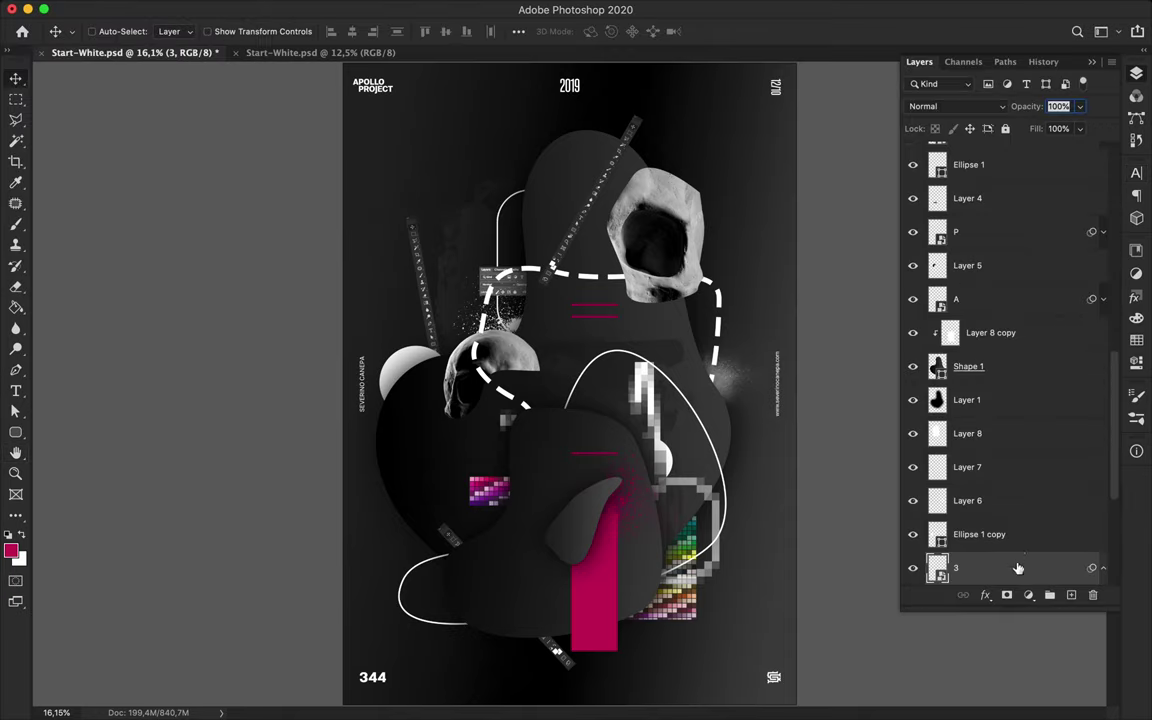
drag(997, 228, 1065, 192)
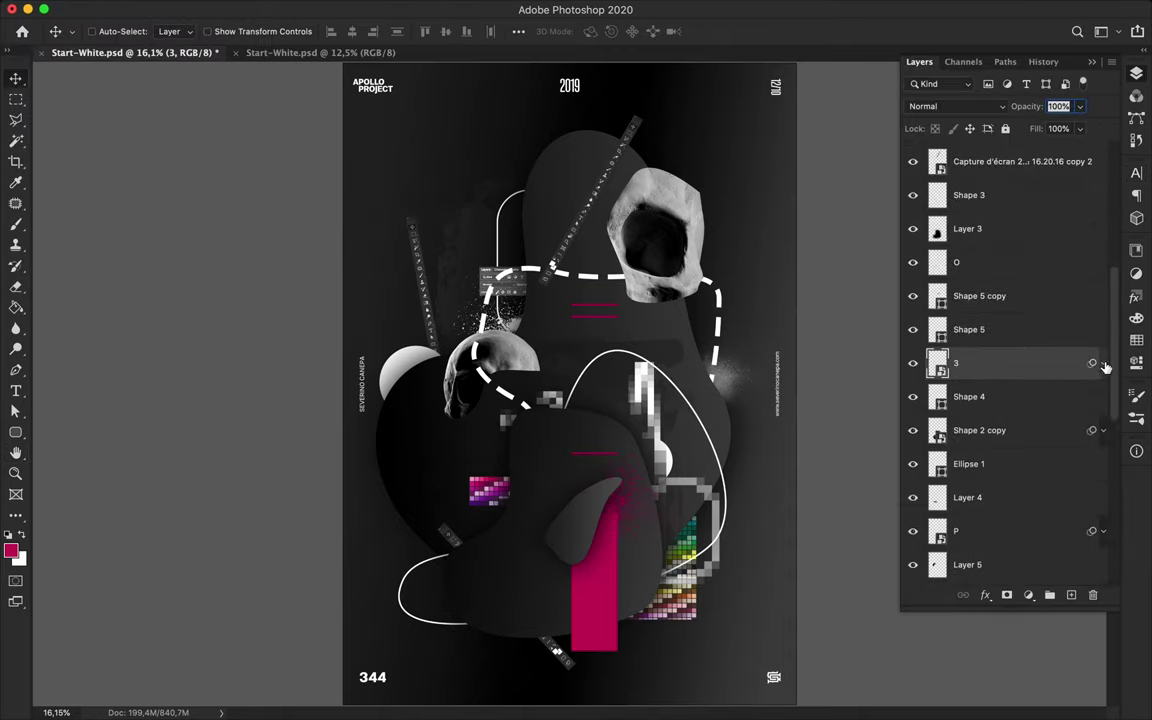
drag(578, 407, 550, 452)
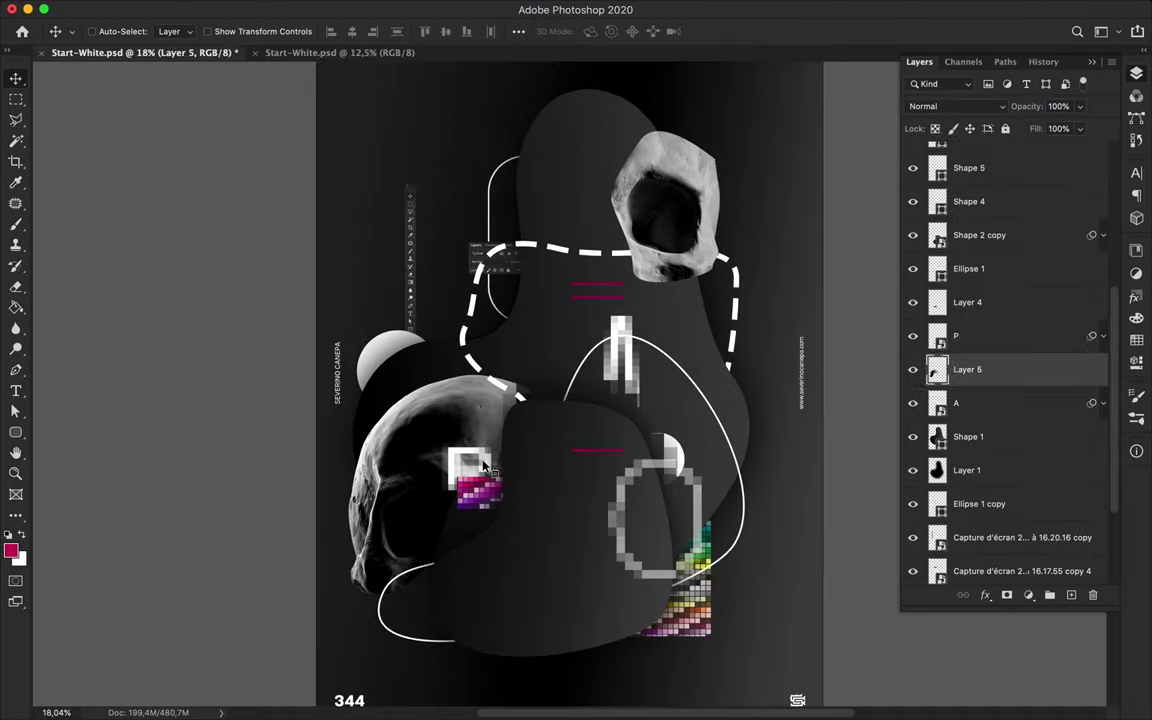
Resize the pixelated P, shorten the skull fragment from its bottom, and add a new layer
key(ctrl+t)
mouse_move(455, 452)
mouse_down()
mouse_move(463, 460)
mouse_move(478, 405)
mouse_up()
key(Return)
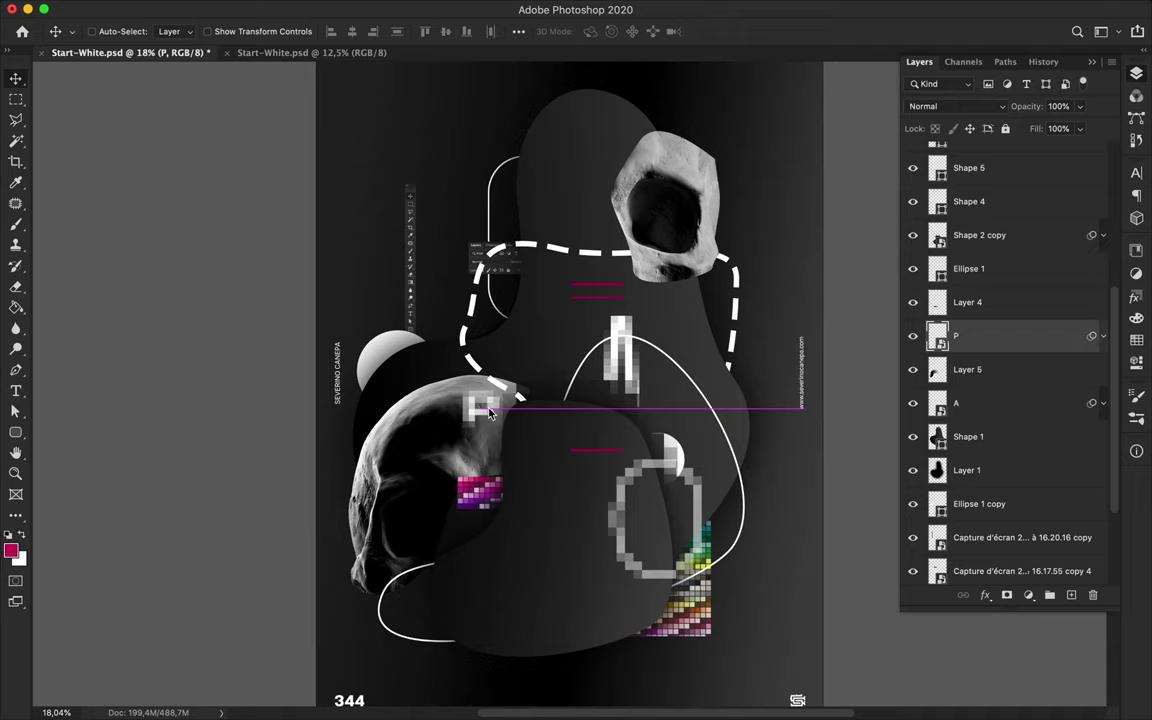
click(420, 450)
key(ctrl+t)
mouse_move(469, 547)
mouse_down()
mouse_move(462, 372)
mouse_move(455, 398)
mouse_up()
key(Return)
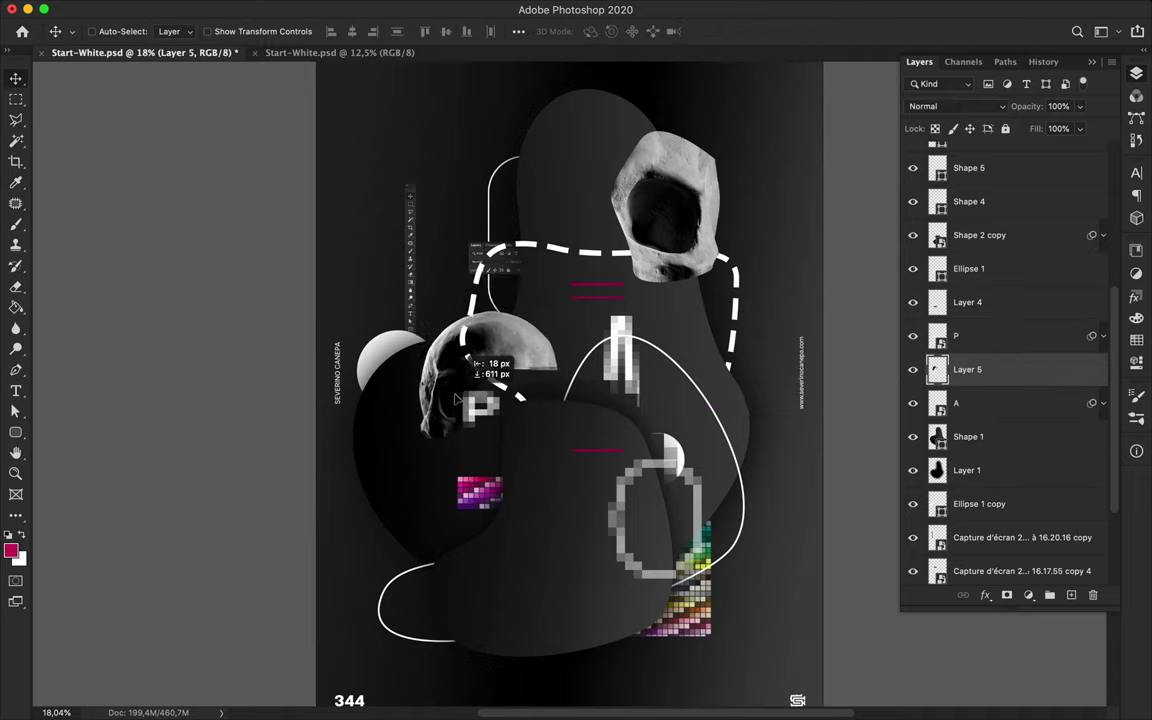
click(1071, 595)
Stamp a white T9 Dirty Sprays dab at 2352 px right of the central blob
key(b)
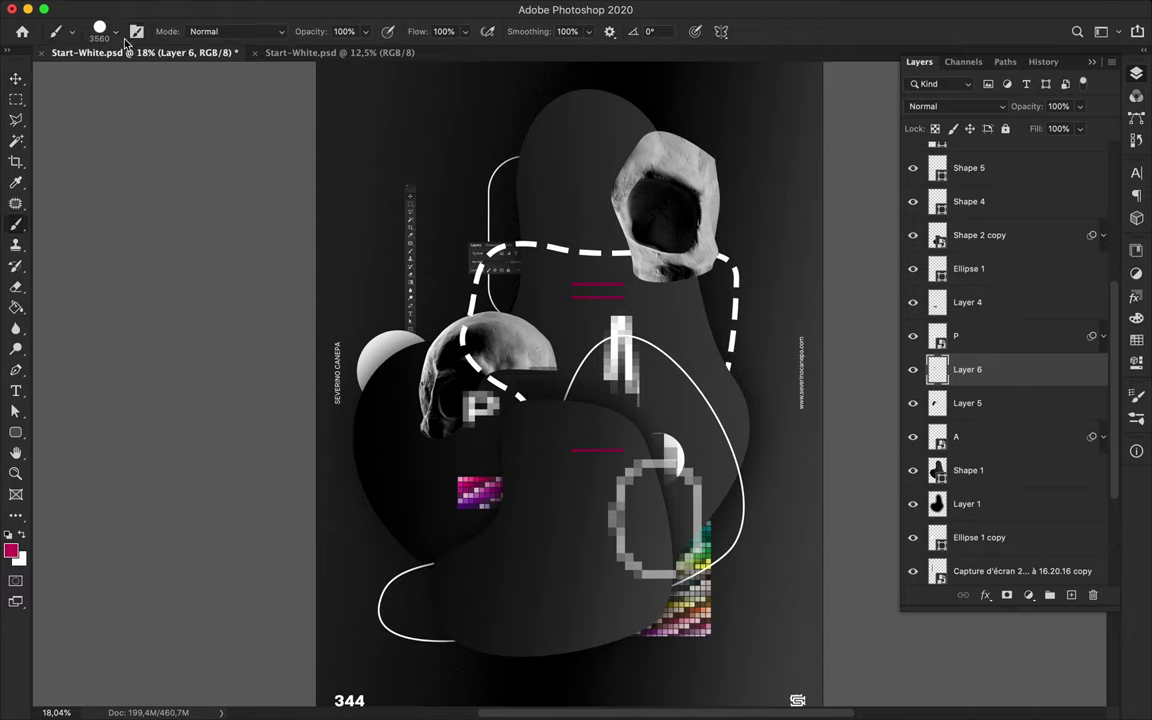
click(104, 31)
scroll(113, 310, down, 3)
scroll(113, 310, down, 3)
scroll(113, 310, down, 5)
scroll(113, 310, down, 5)
scroll(113, 310, down, 5)
scroll(113, 310, down, 5)
click(113, 300)
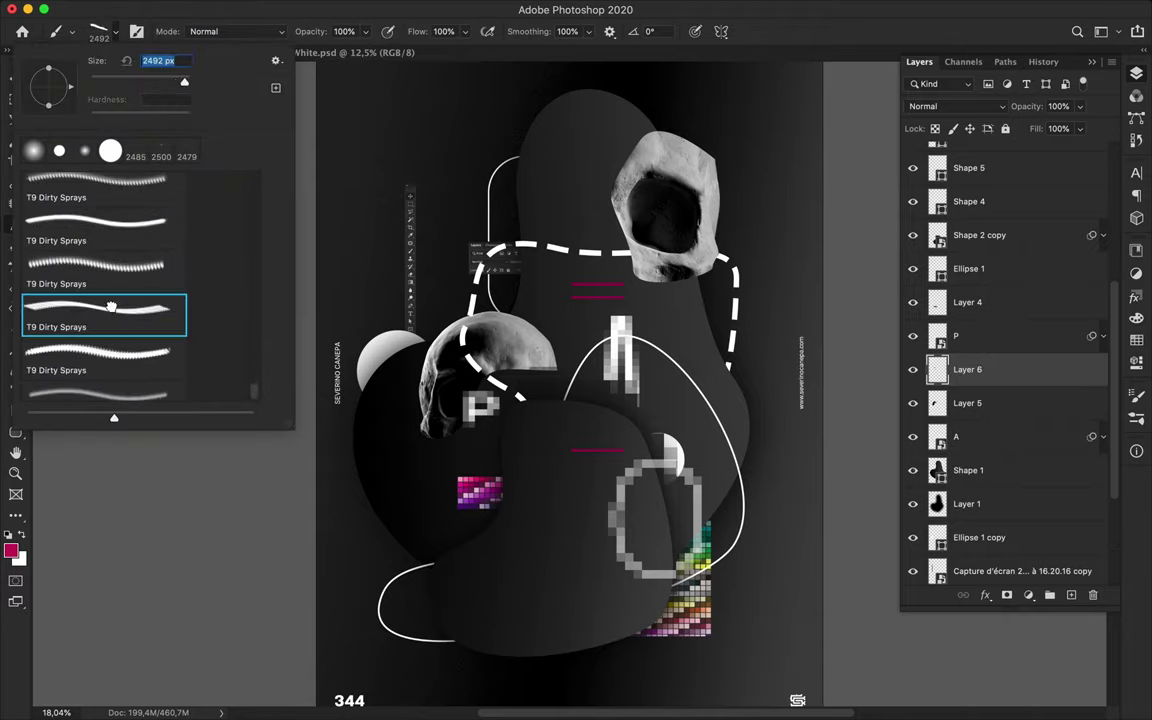
click(110, 345)
click(100, 385)
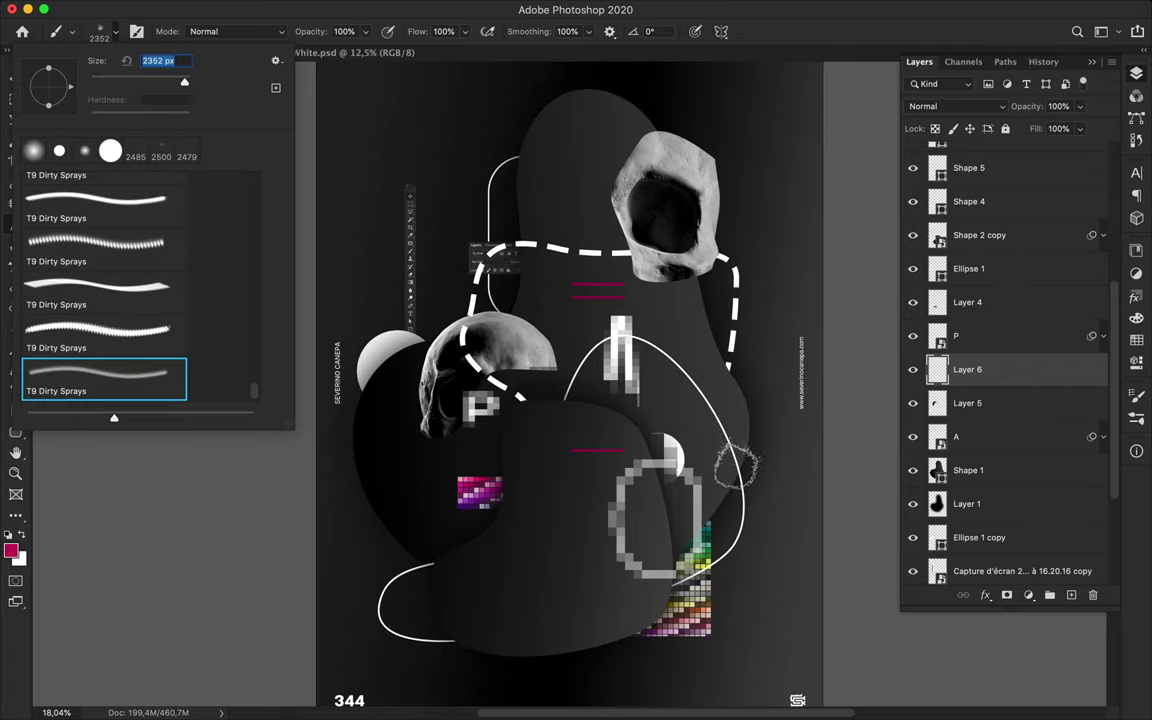
key(Return)
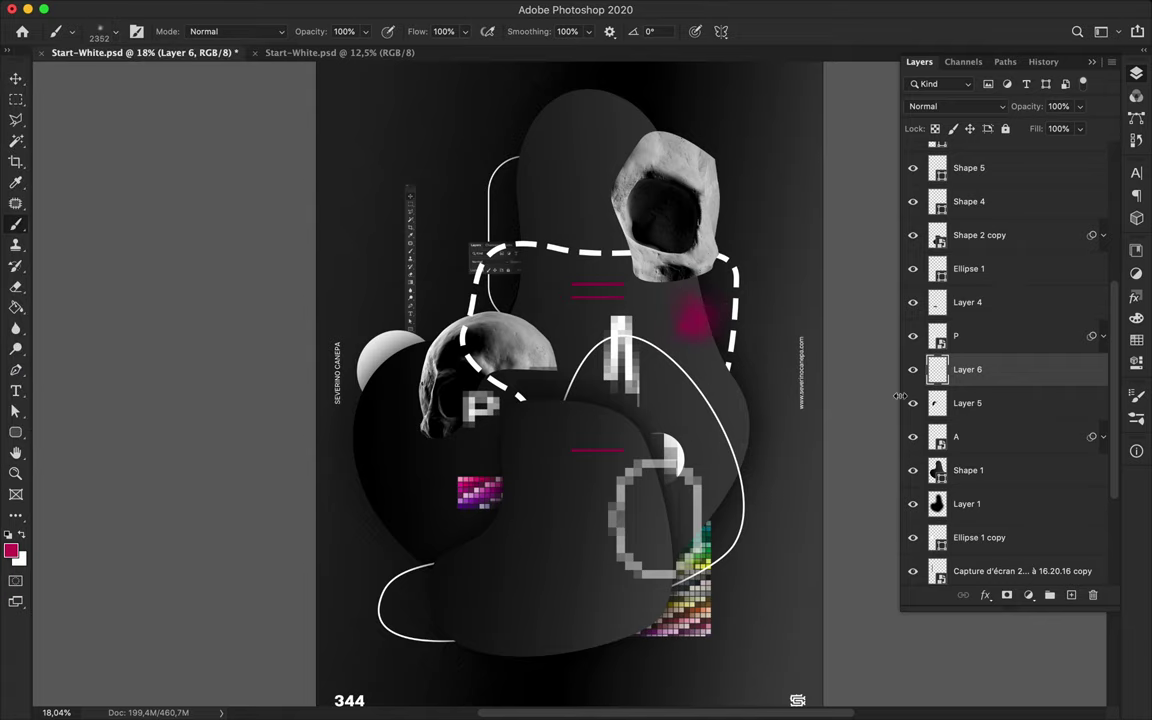
click(694, 314)
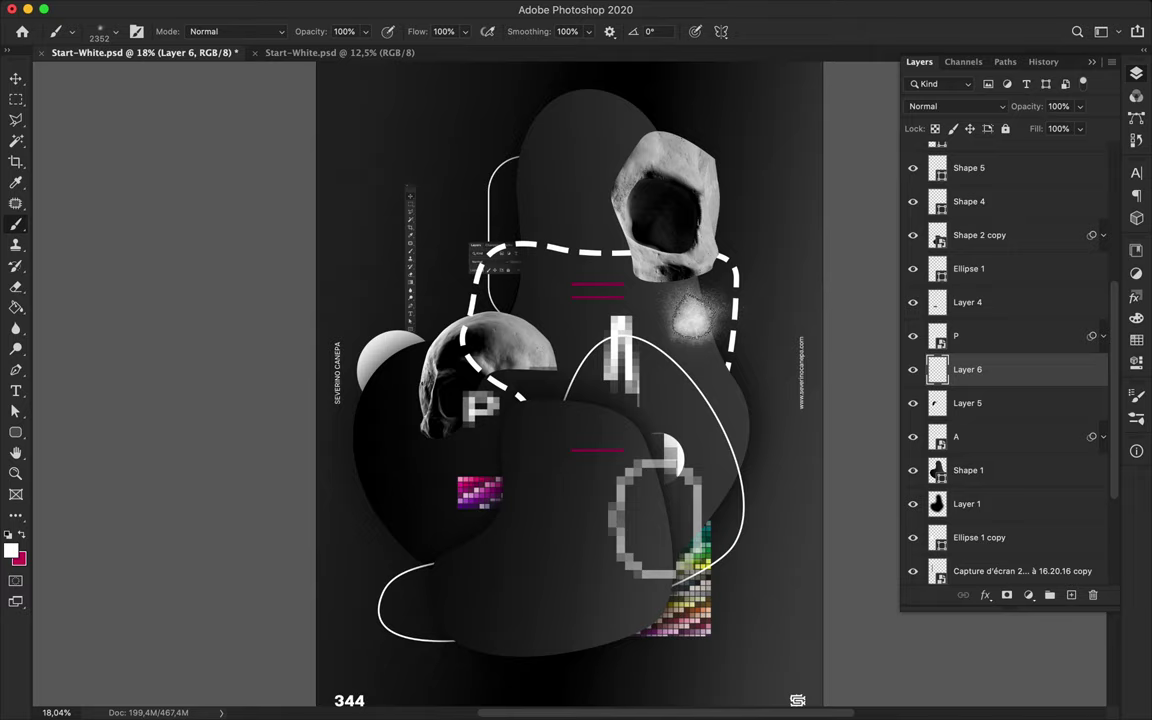
Move Layer 6 below Layer 1 and shift the spray dab down and right
key(v)
scroll(760, 260, up, 3)
scroll(760, 260, up, 2)
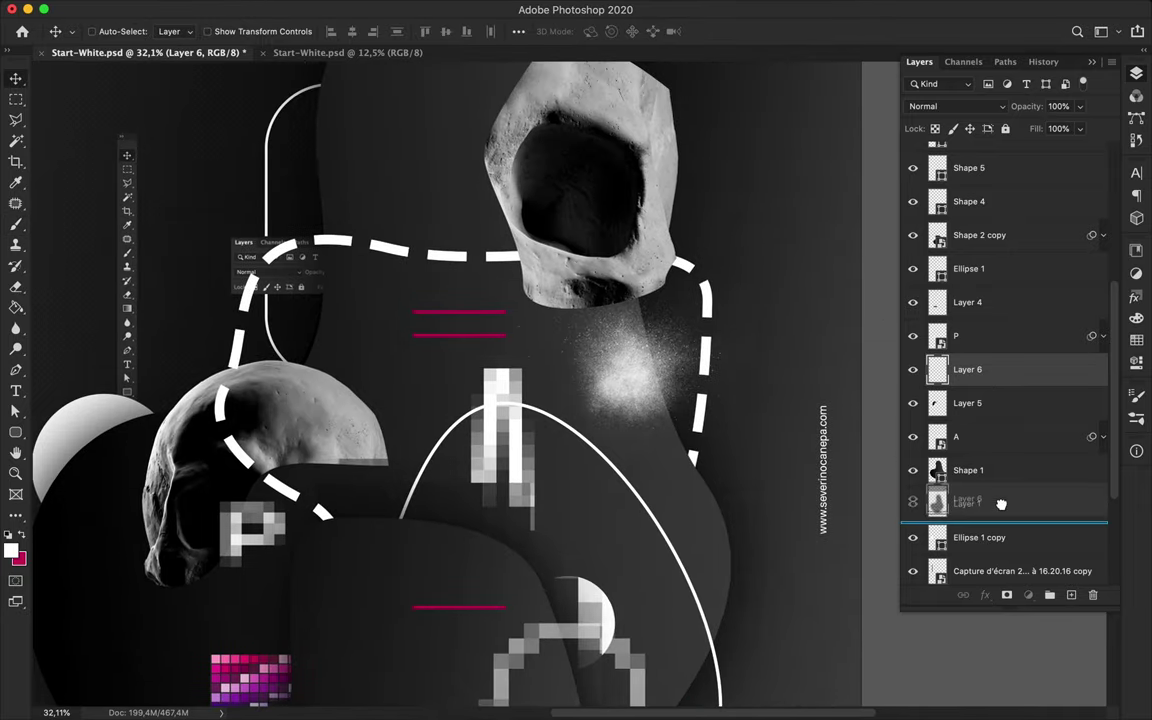
drag(967, 369, 967, 488)
drag(755, 401, 830, 496)
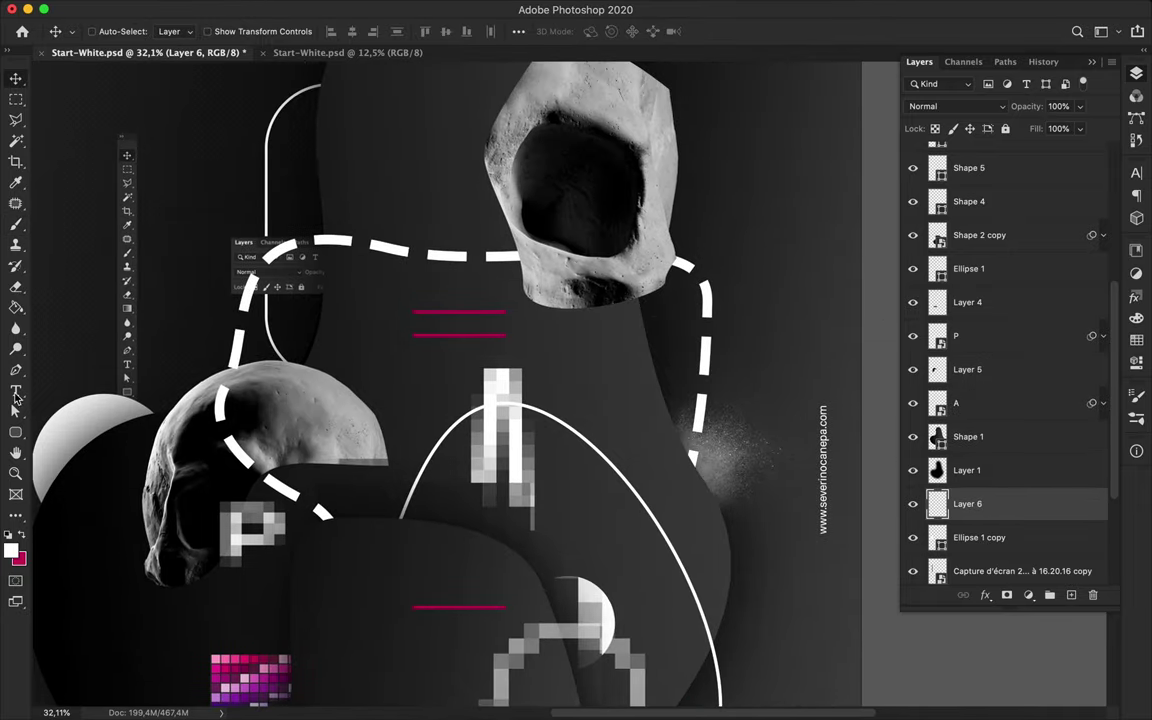
Choose a 1757 px spray brush and add a new empty layer for another dab
key(b)
click(102, 33)
scroll(75, 300, down, 2)
click(125, 207)
scroll(150, 250, up, 3)
scroll(150, 250, down, 2)
key(ctrl+shift+alt+n)
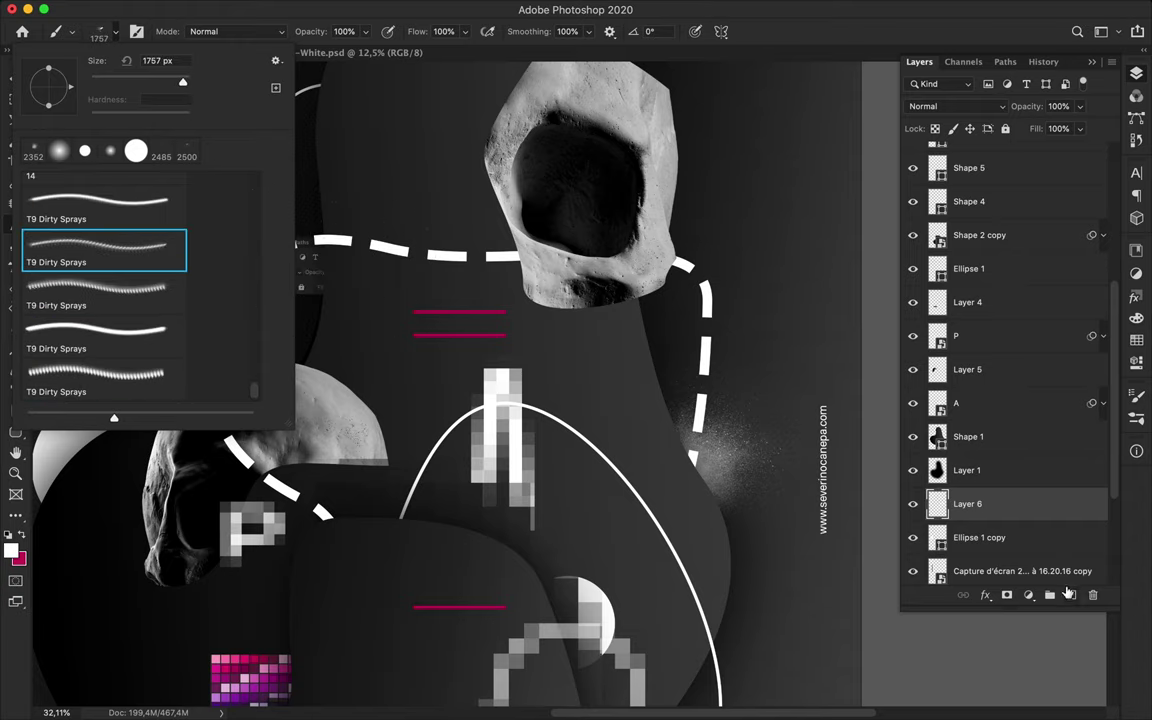
key(Escape)
Stamp a second spray dab near the top skull and reposition it
click(270, 325)
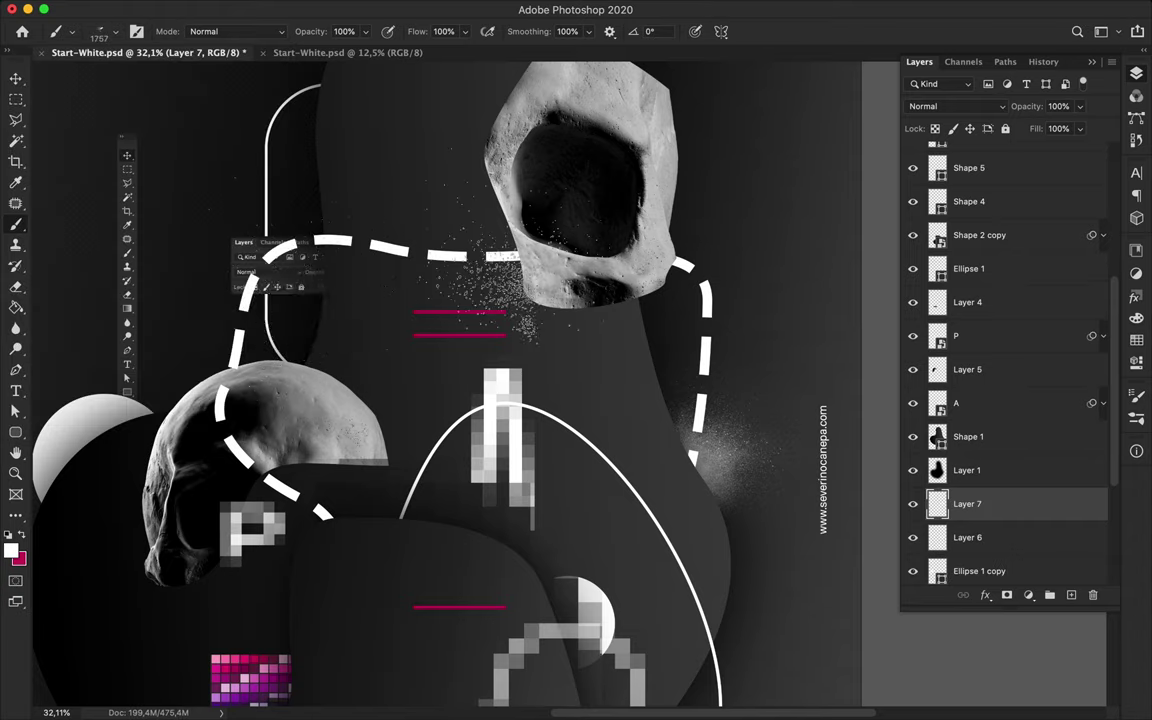
key(v)
drag(265, 340, 290, 375)
key(e)
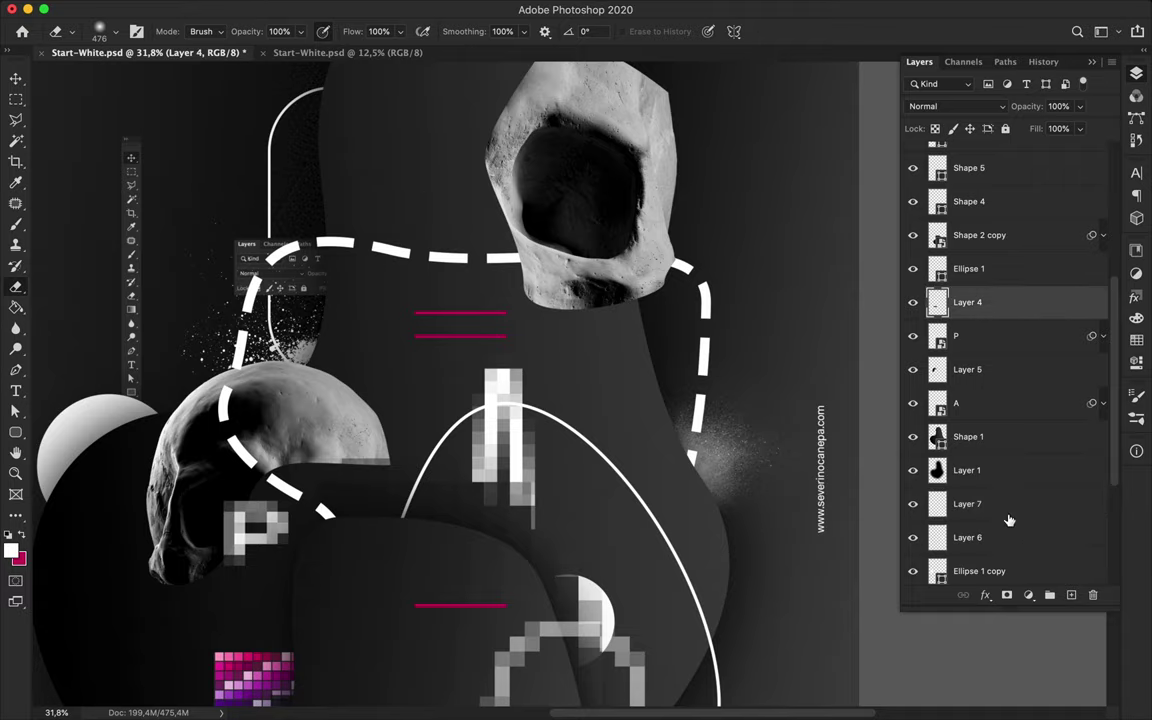
key(ctrl+0)
Save the poster and paint a large white grunge stroke at upper left with the 5000 px textured brush
key(b)
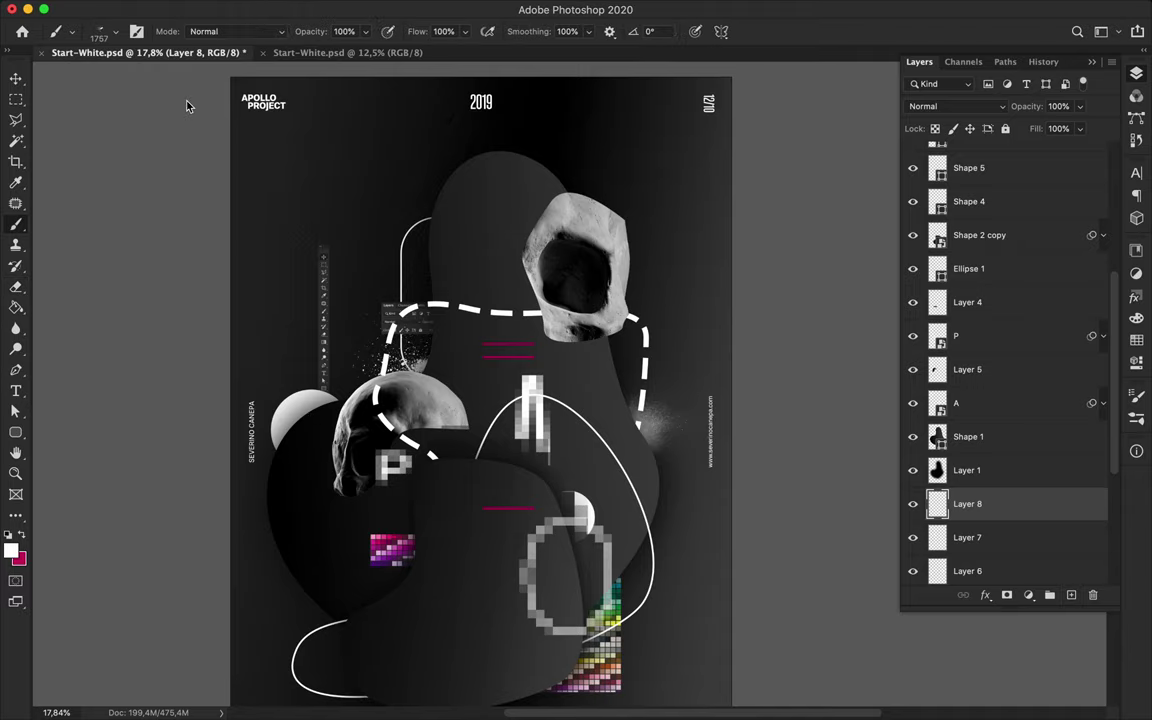
key(ctrl+s)
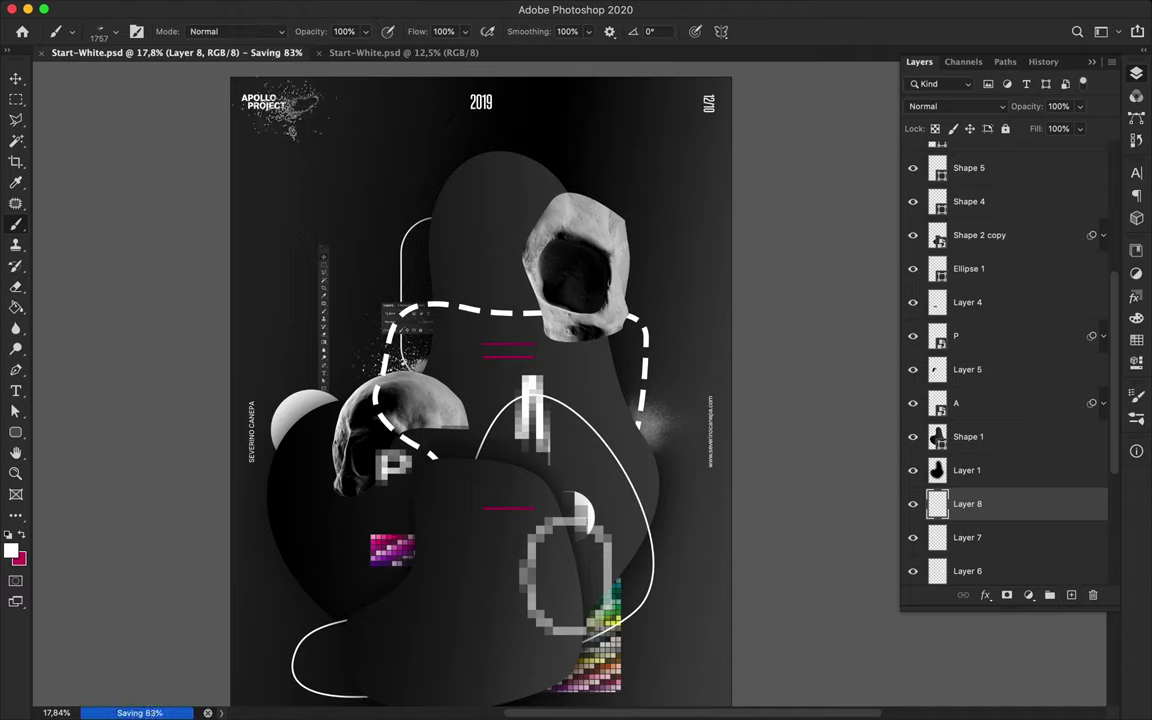
click(100, 31)
click(100, 288)
drag(400, 220, 572, 235)
key(ctrl+z)
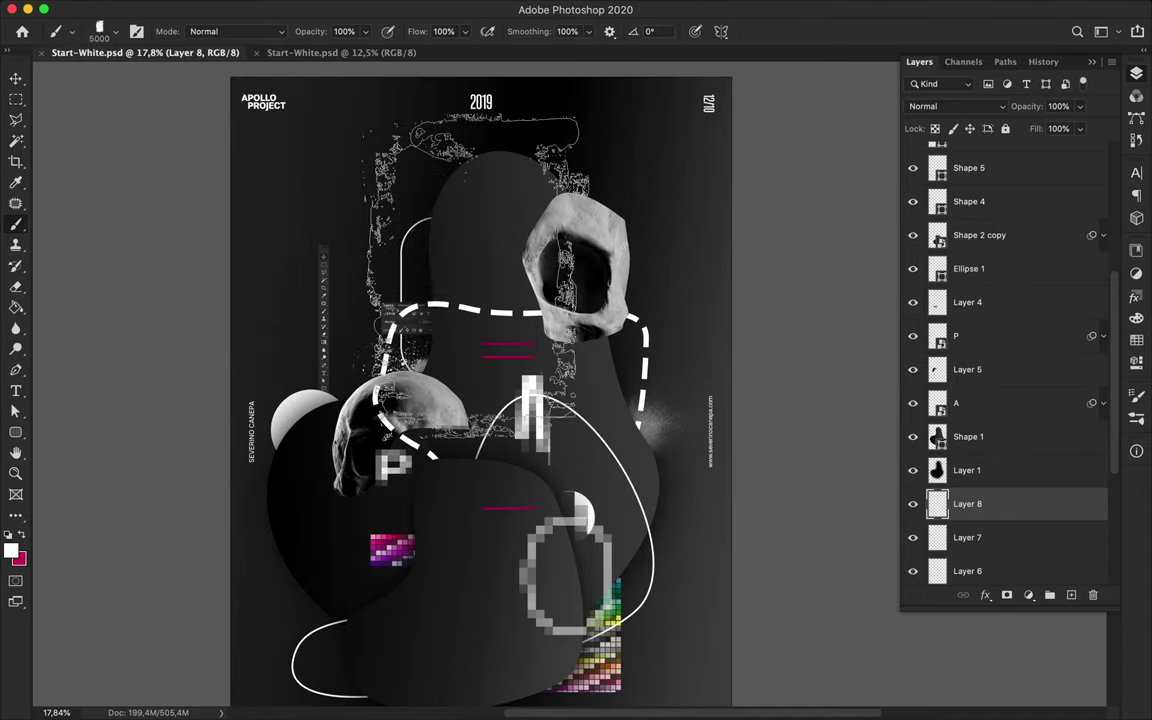
click(470, 240)
key(ctrl+z)
click(390, 240)
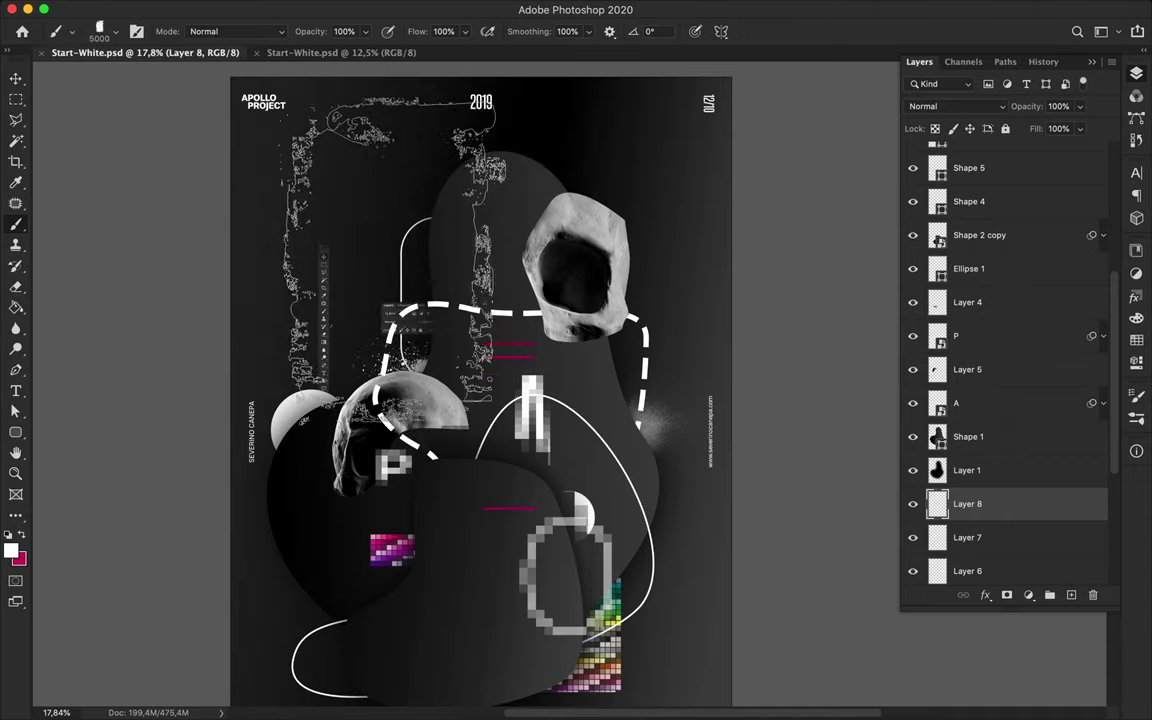
Select the white texture on Layer 8 with the Magic Wand, Contiguous off, Tolerance 12
key(w)
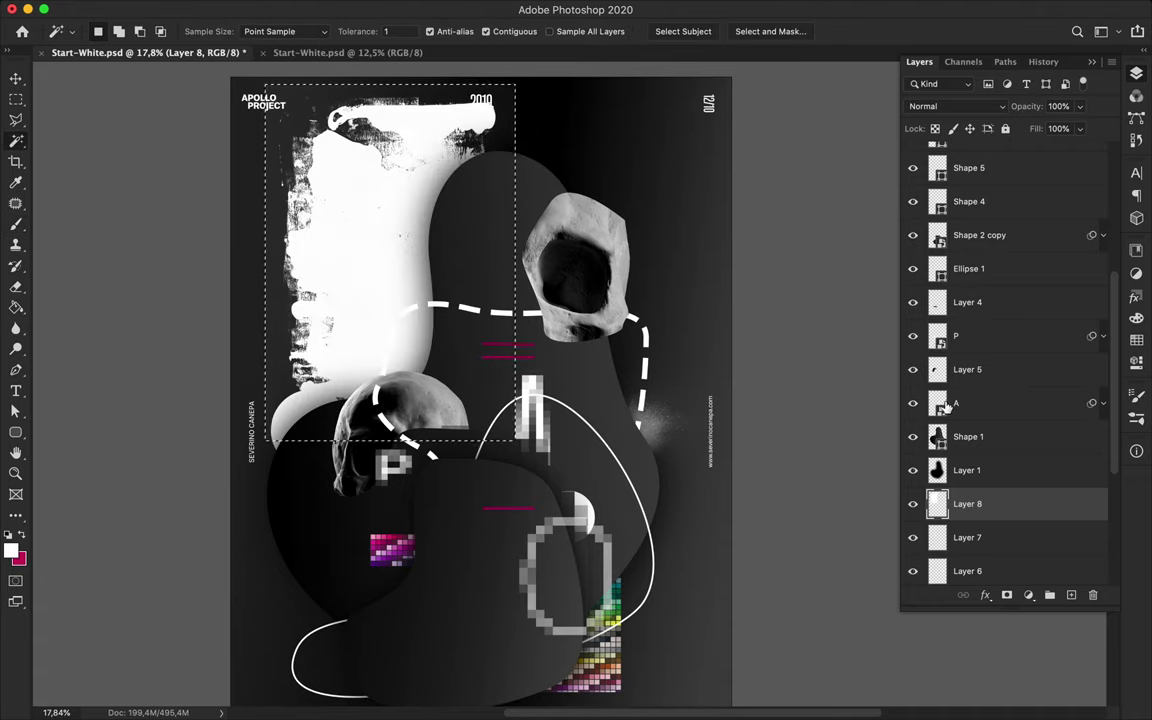
right_click(995, 503)
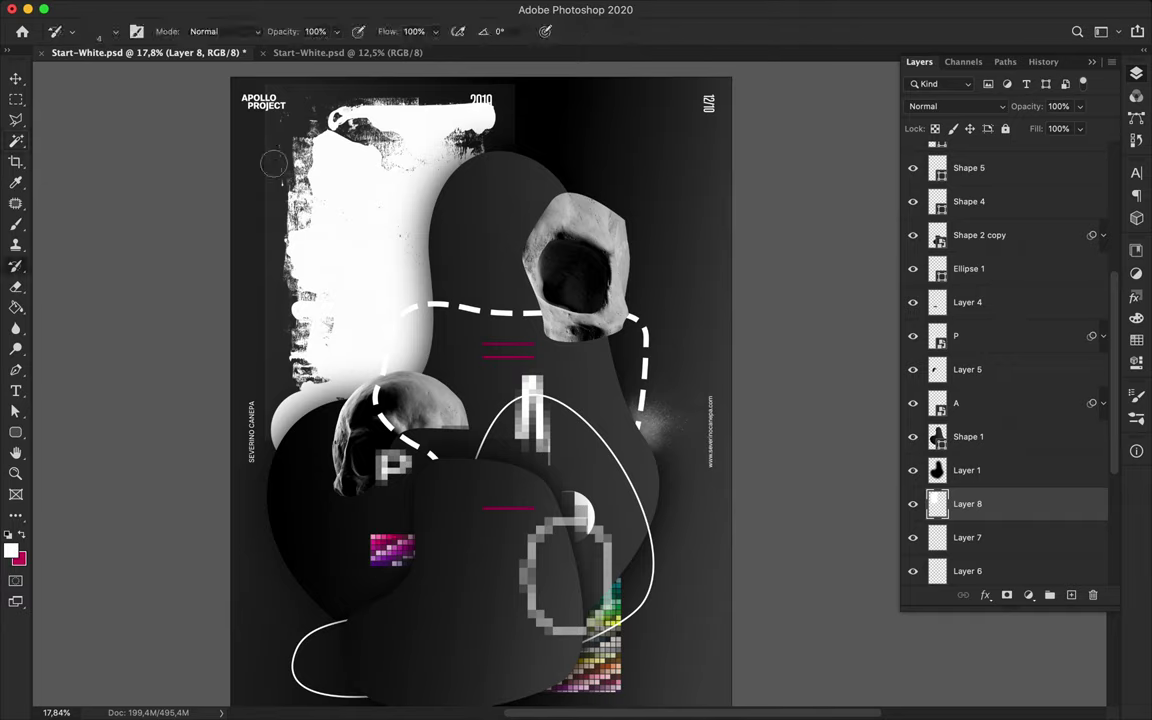
click(276, 168)
click(486, 31)
double_click(388, 31)
text(12)
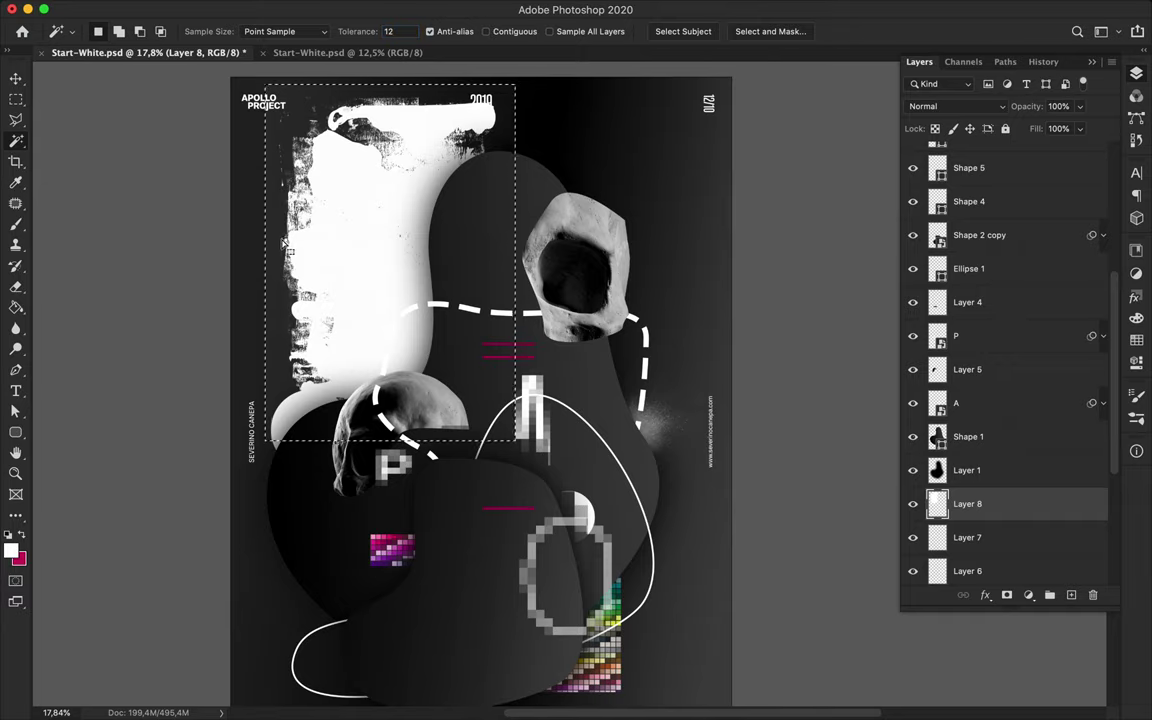
text(v)
click(989, 108)
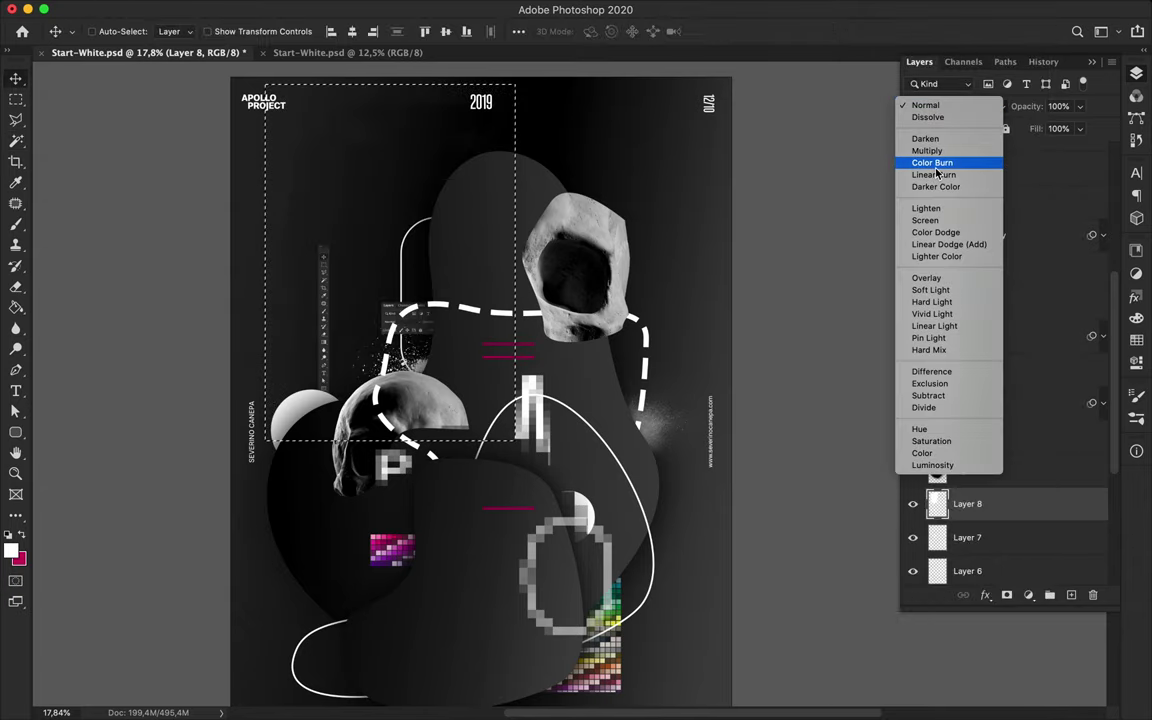
Set Layer 8 to Overlay, deselect, and reposition the texture on the poster
click(940, 278)
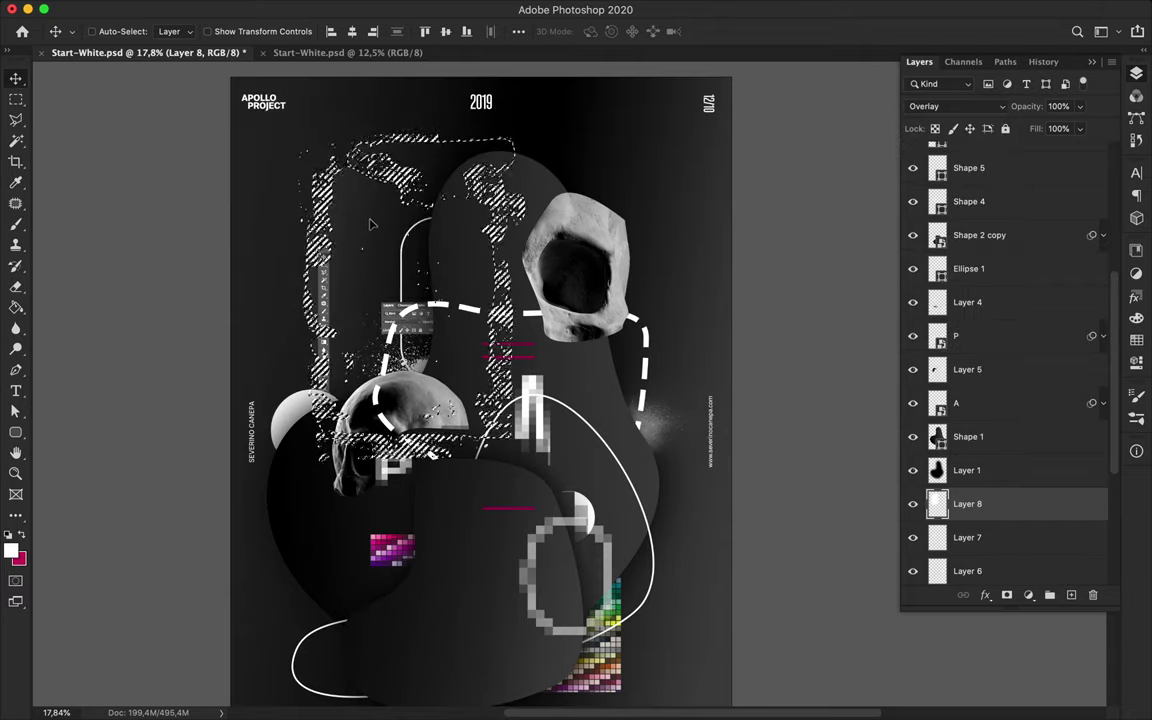
key(ctrl+d)
key(m)
key(v)
drag(325, 181, 378, 285)
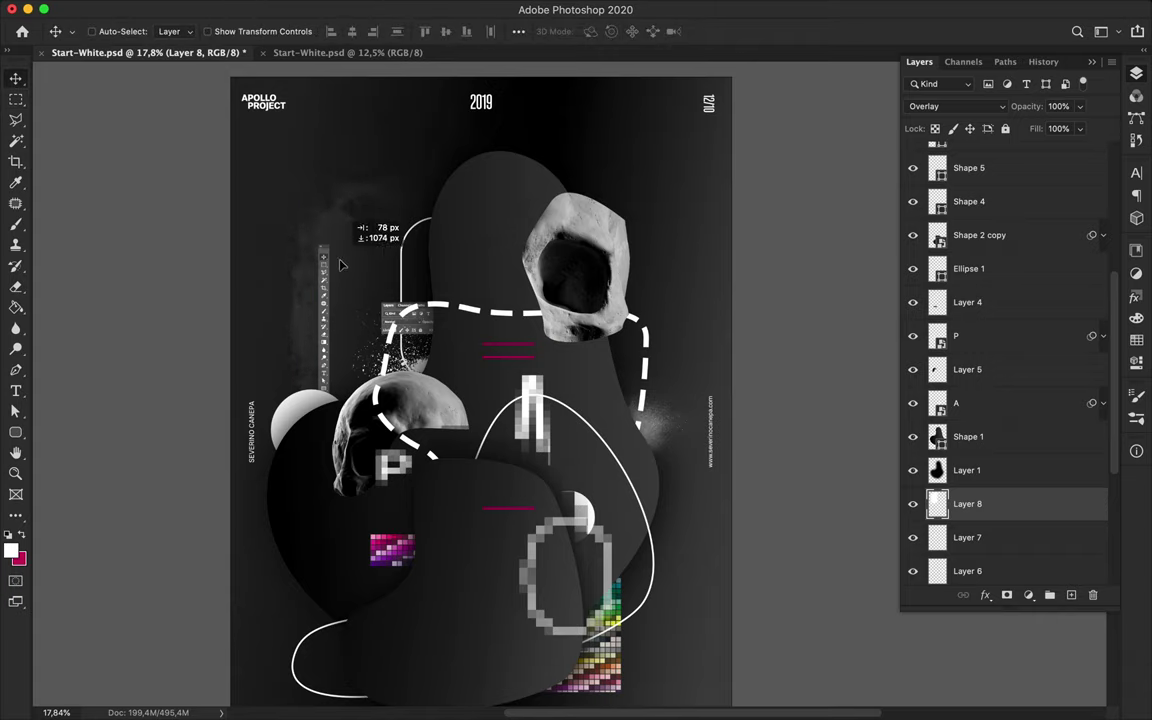
Duplicate the texture above Shape 1, clip it, and blend it Subtract at 22% fill
drag(565, 464, 560, 460)
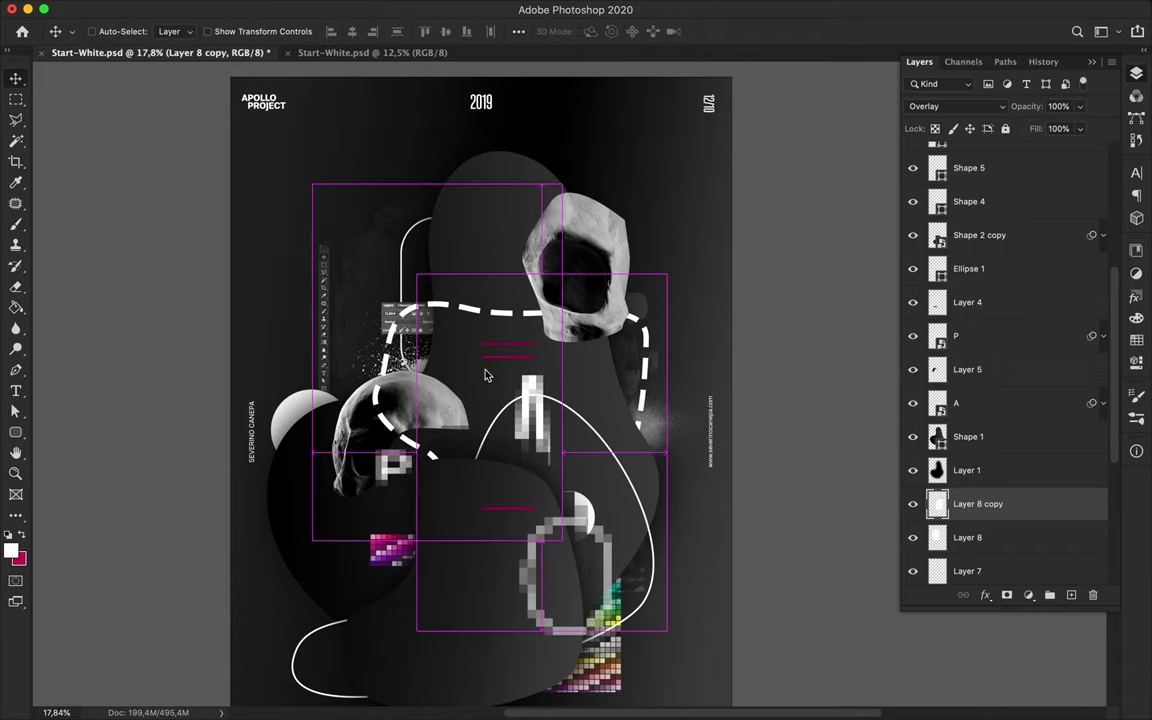
drag(990, 504, 1000, 437)
drag(560, 470, 552, 440)
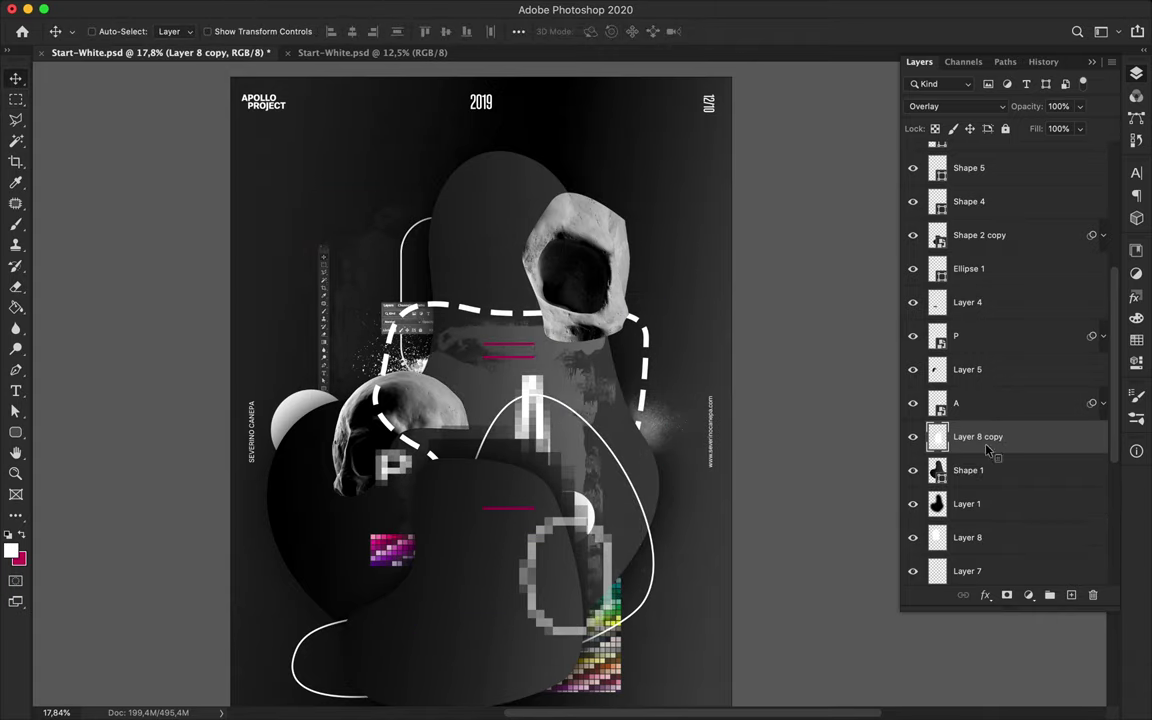
alt+click(986, 449)
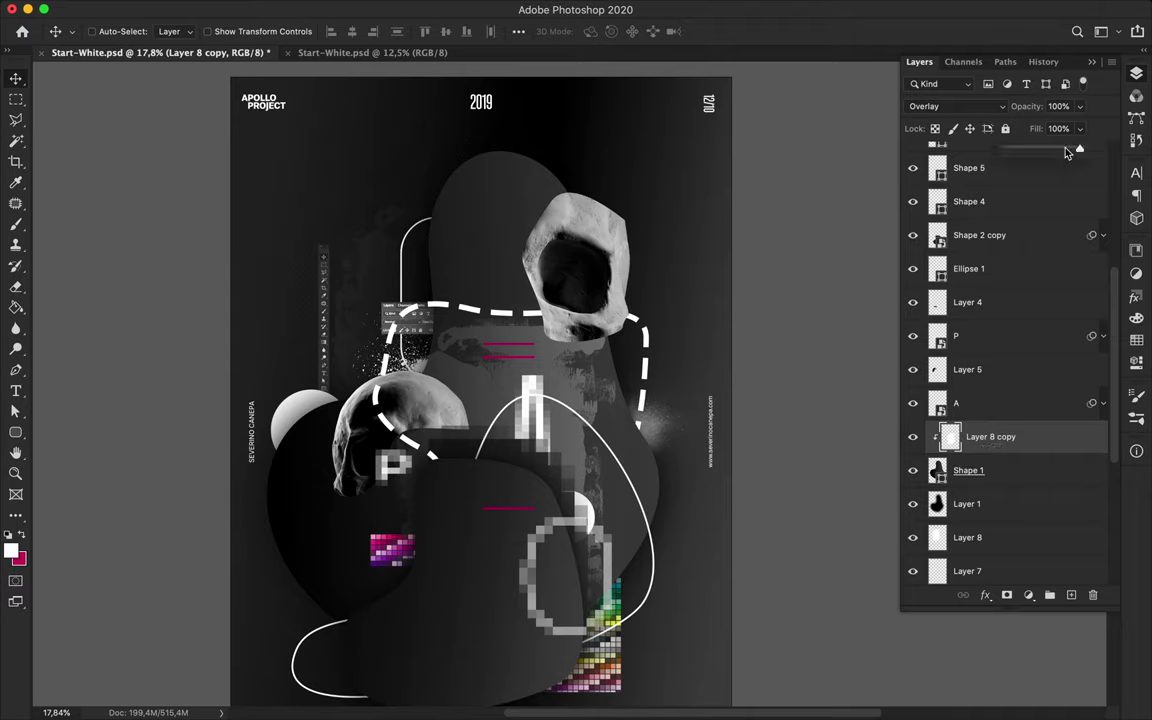
drag(1034, 151, 1085, 150)
click(957, 106)
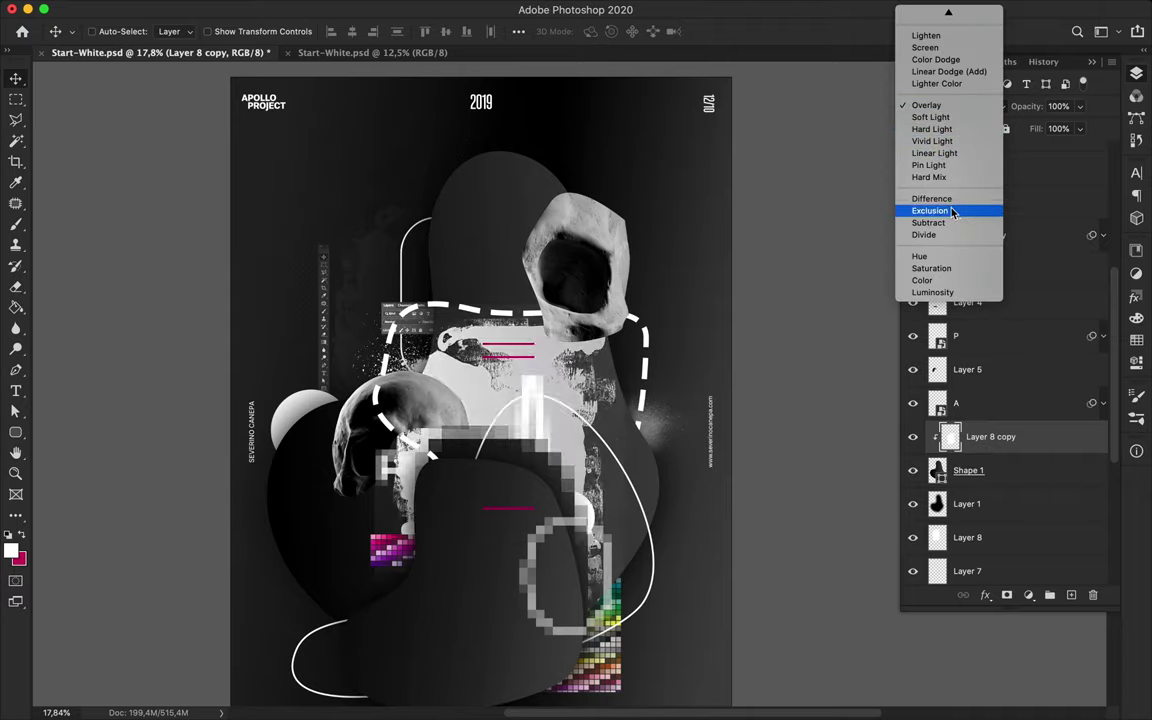
click(951, 223)
click(1079, 128)
drag(1084, 150, 1021, 150)
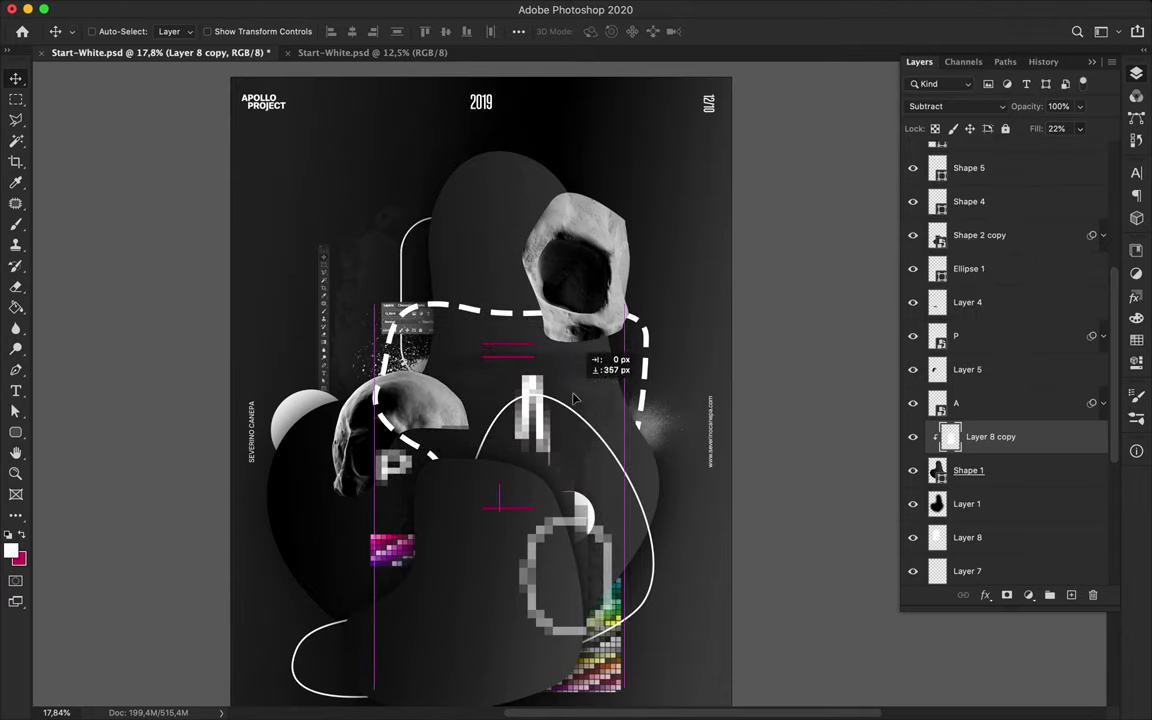
scroll(520, 347, down, 3)
scroll(998, 300, up, 5)
click(998, 160)
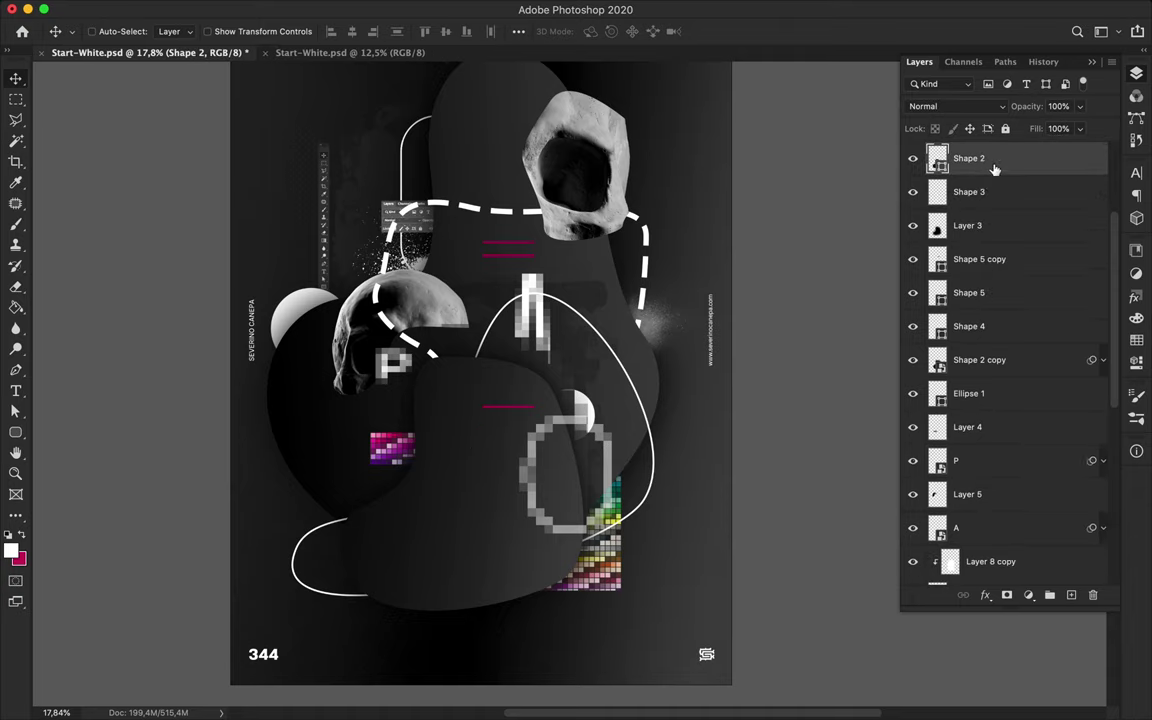
Duplicate Shape 2 and apply Add Noise to the copy as a smart filter
key(ctrl+j)
click(374, 8)
click(675, 244)
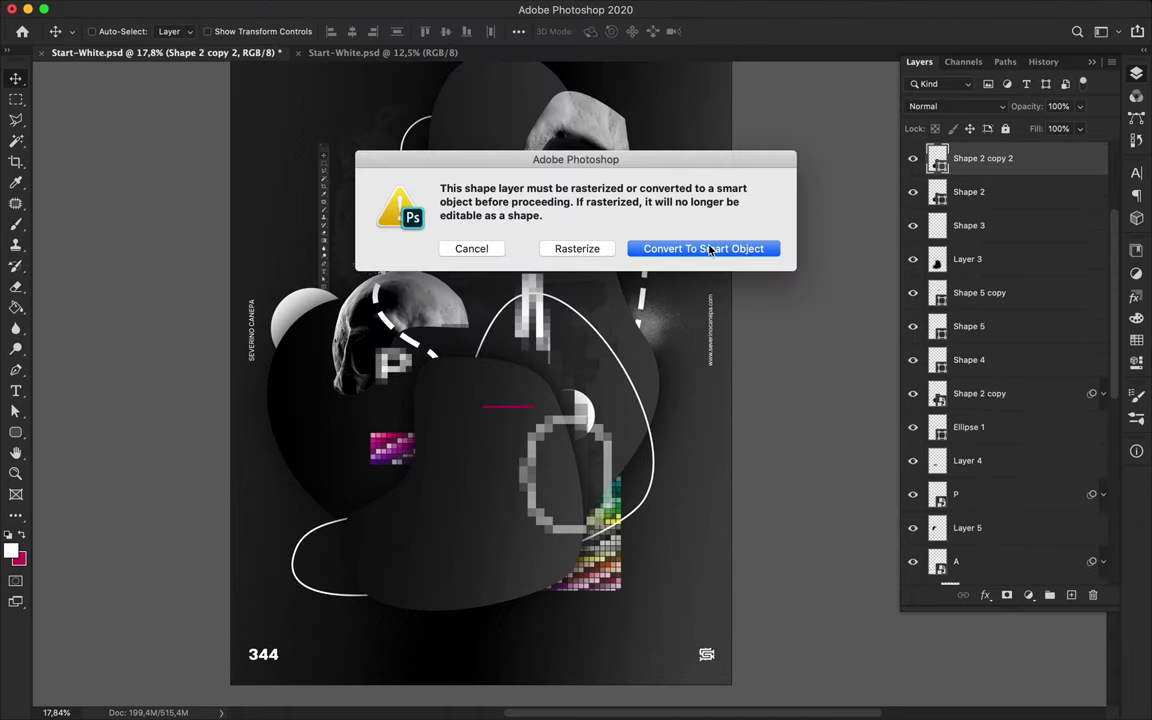
click(718, 247)
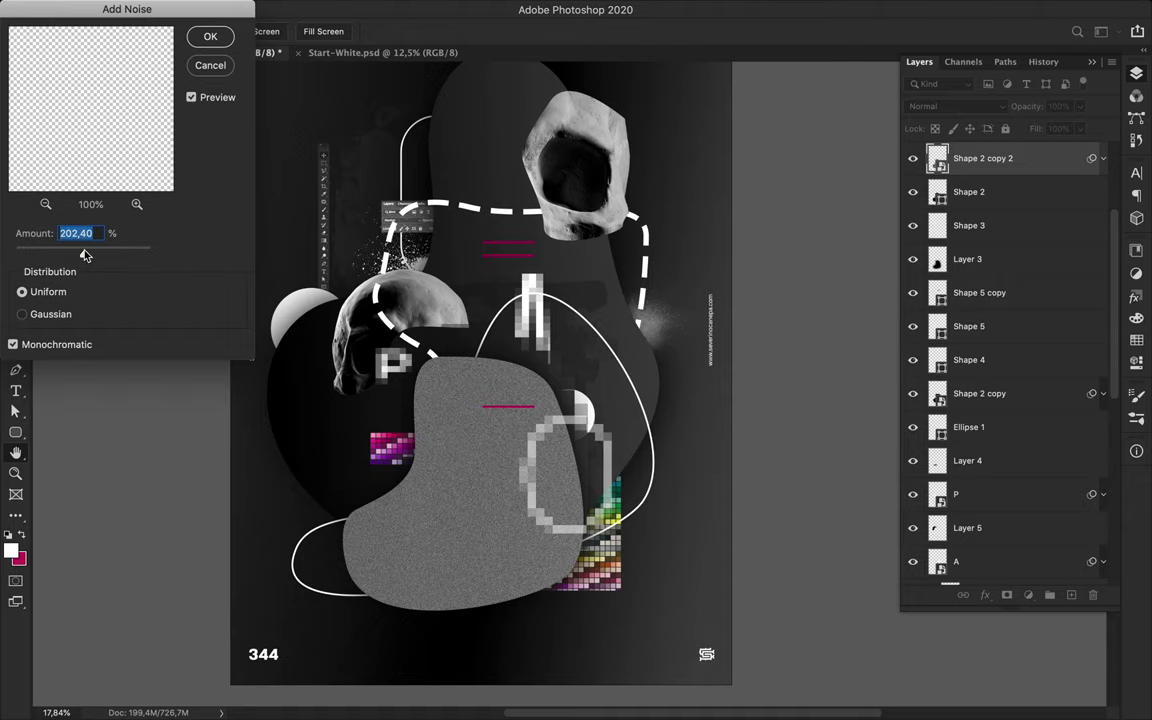
click(211, 40)
click(1104, 158)
Blend the noisy blob copy in Overlay mode at 48% fill
click(955, 106)
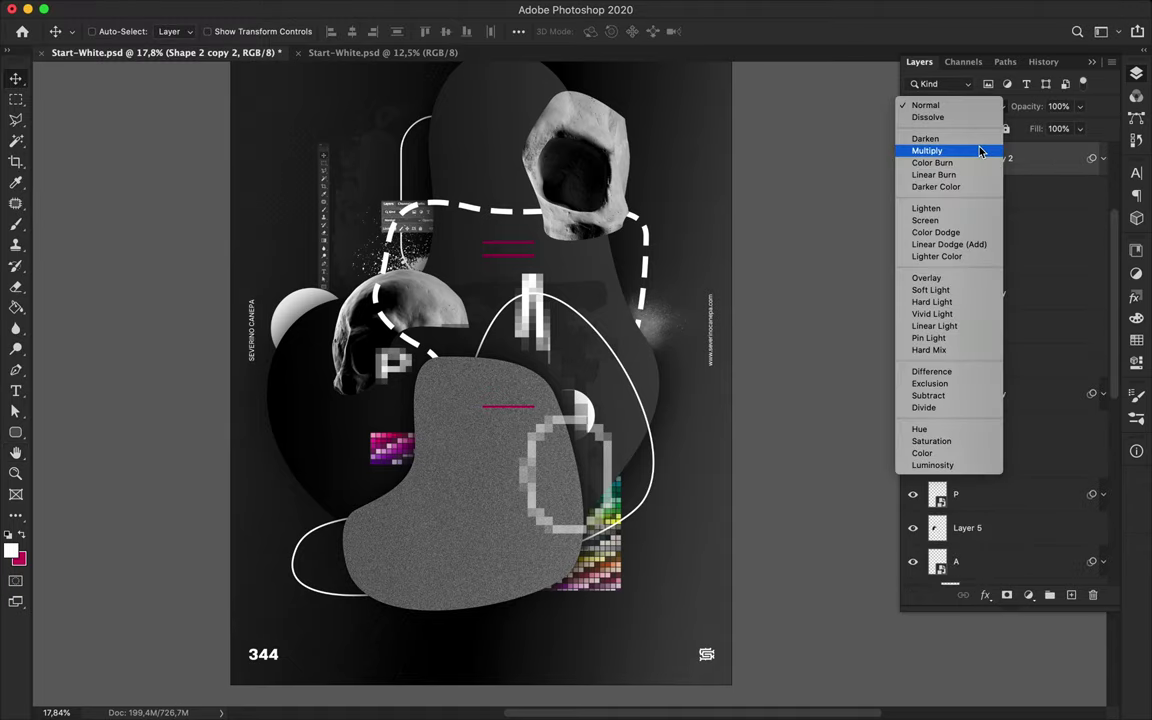
click(948, 279)
scroll(537, 408, up, 5)
drag(1080, 128, 1068, 152)
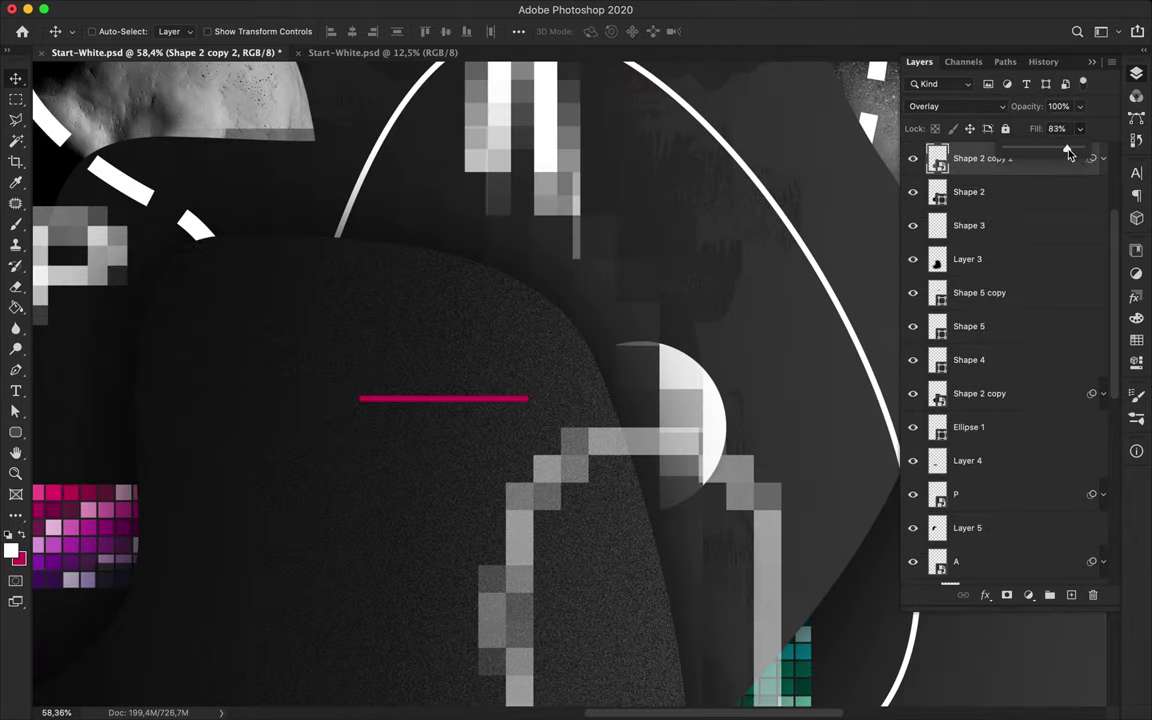
scroll(822, 252, down, 5)
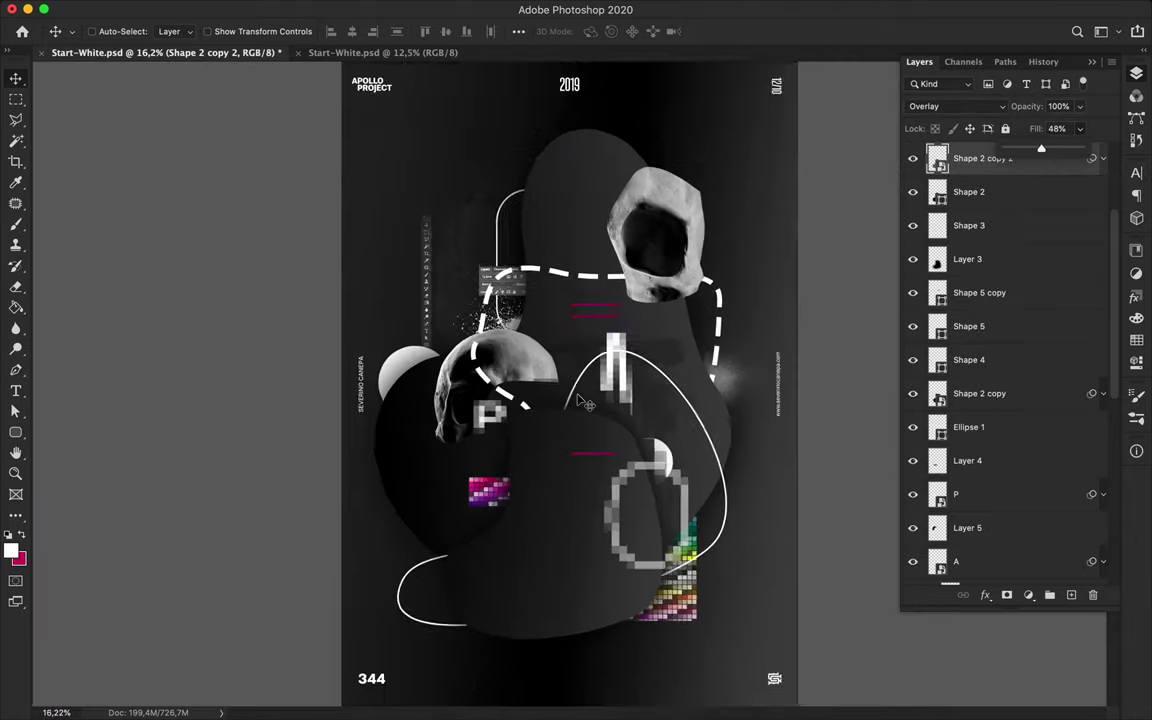
ctrl+click(518, 421)
Shrink and reposition the pixelated P, then shrink the skull fragment on Layer 5
key(ctrl+t)
drag(518, 421, 508, 420)
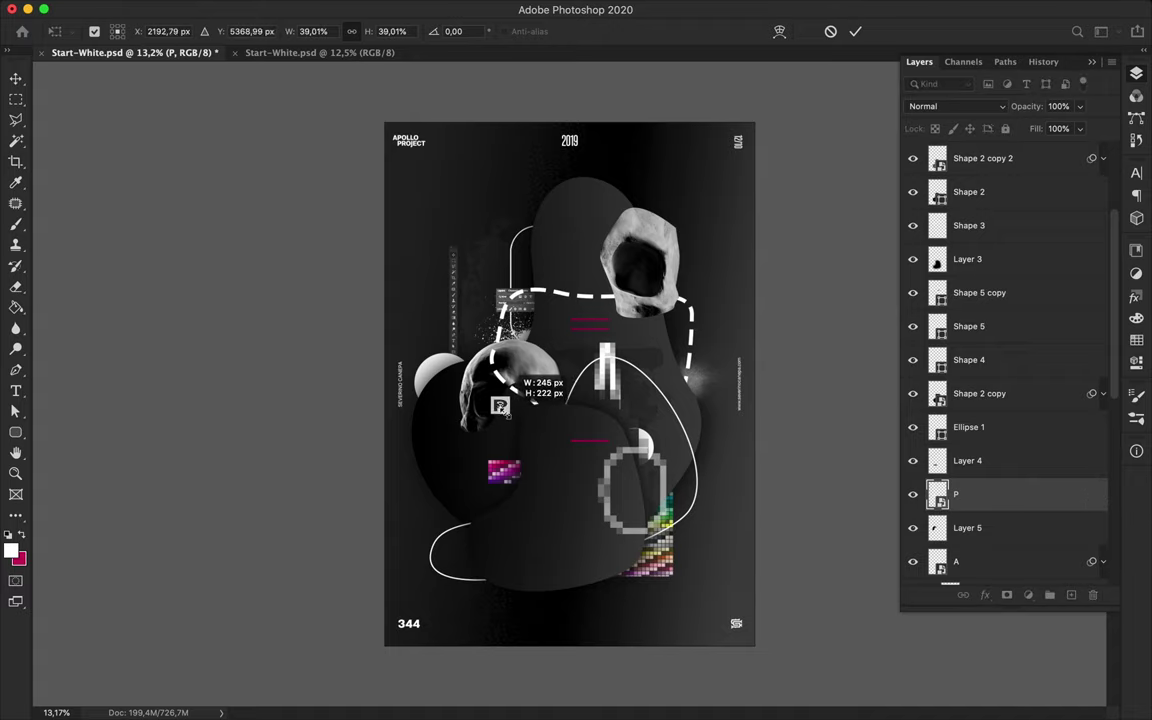
key(Return)
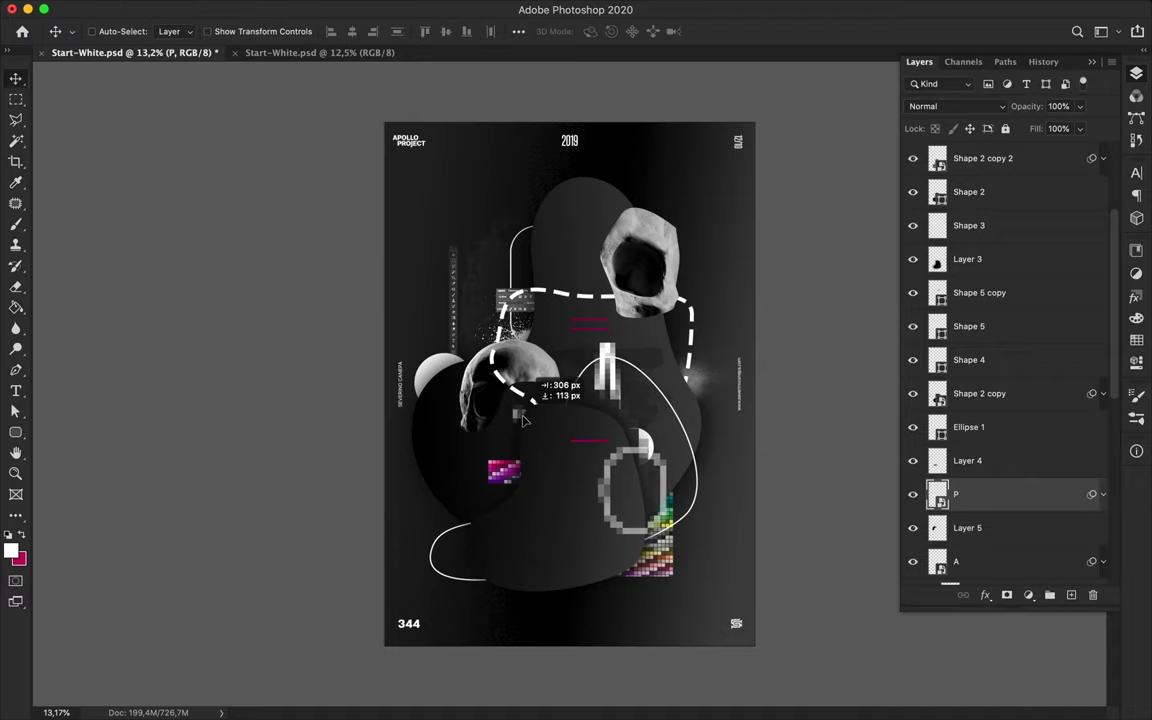
mouse_move(512, 416)
mouse_down()
mouse_move(546, 394)
mouse_move(520, 380)
mouse_up()
ctrl+click(540, 377)
key(ctrl+t)
key(Return)
Duplicate the magenta line Shape 5 copy 2 lower down so it crosses the pixelated O
ctrl+click(519, 374)
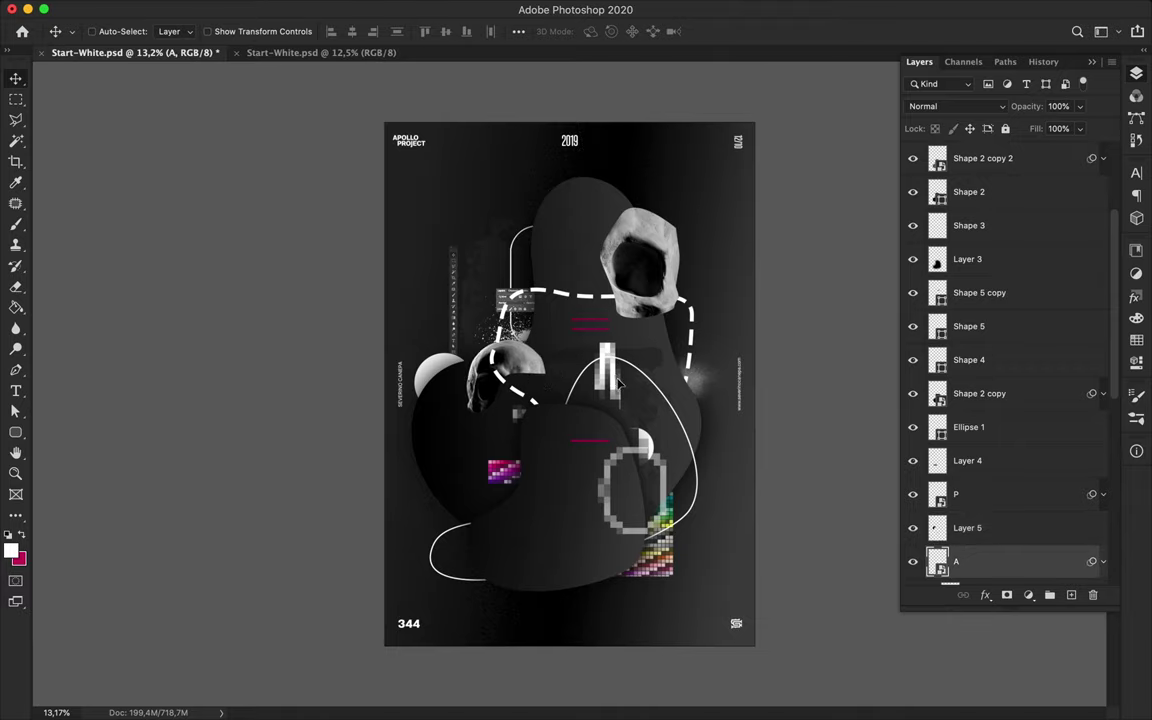
scroll(563, 402, up, 2)
scroll(563, 402, up, 2)
scroll(560, 400, down, 2)
scroll(545, 405, down, 2)
ctrl+click(593, 455)
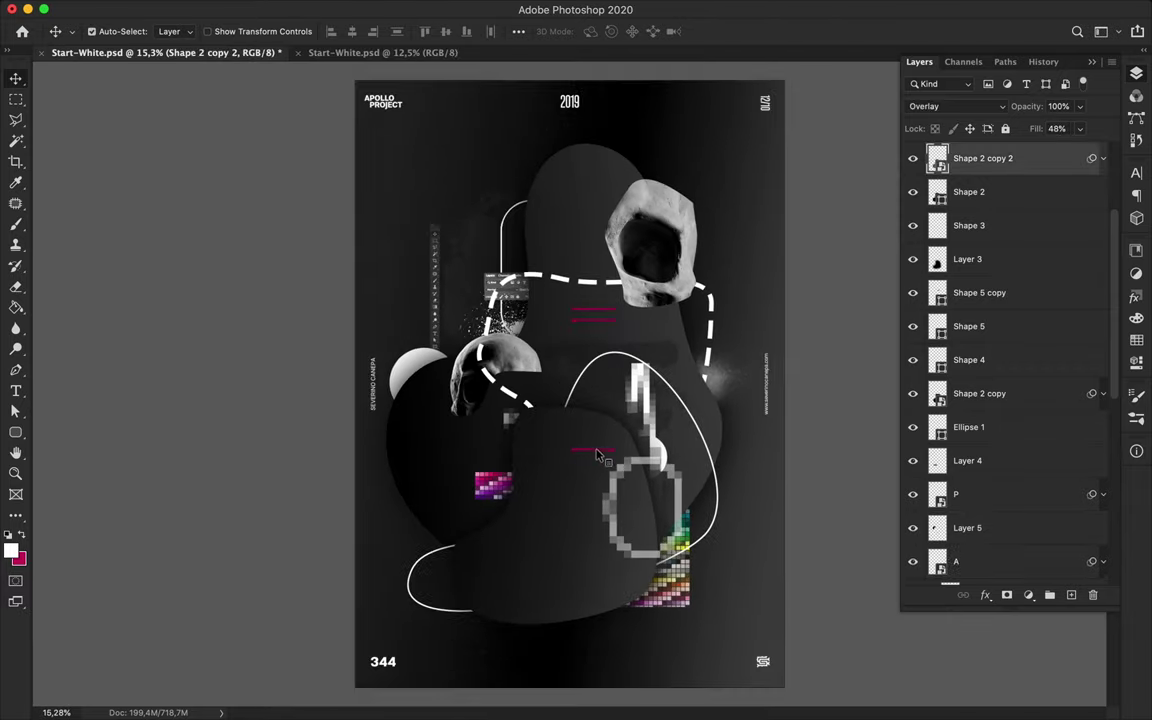
ctrl+click(594, 327)
scroll(592, 324, up, 4)
scroll(555, 225, up, 4)
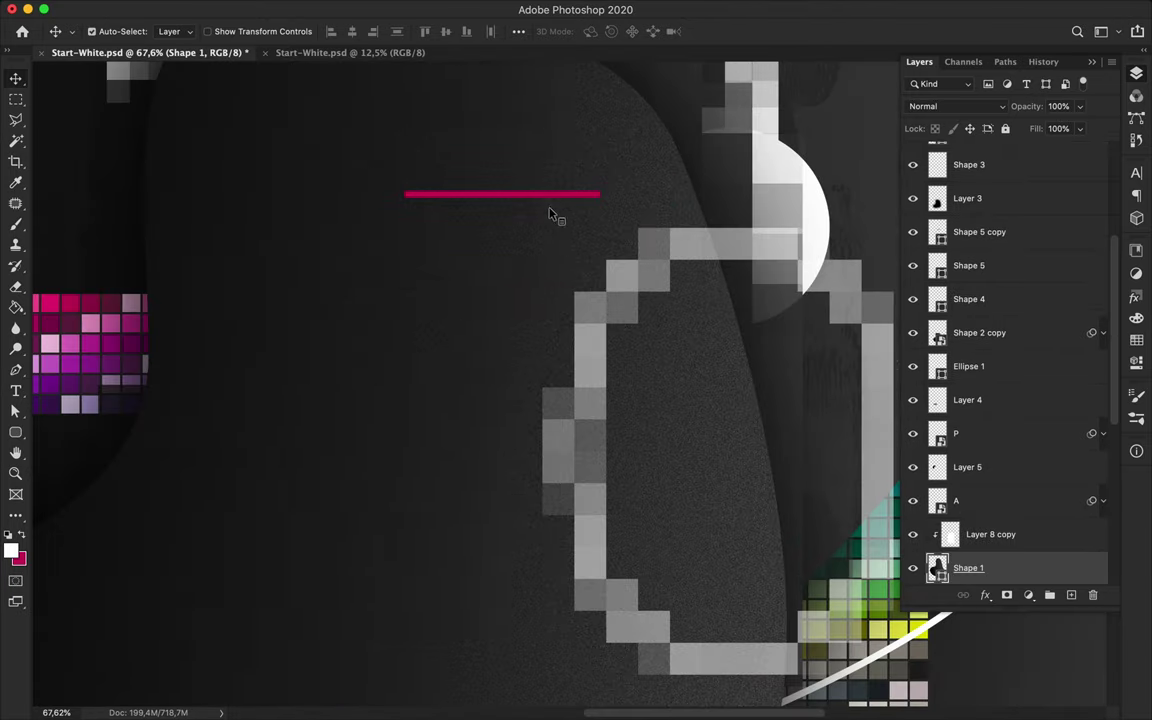
drag(549, 200, 549, 450)
scroll(550, 430, down, 4)
key(u)
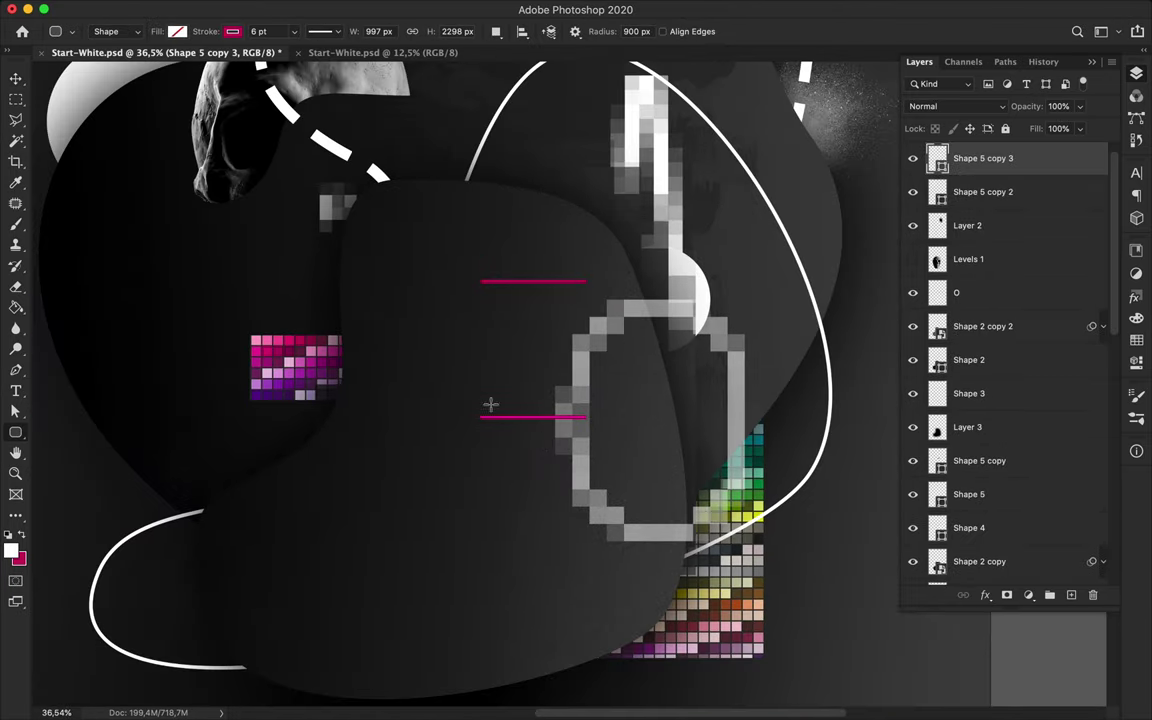
scroll(481, 416, up, 4)
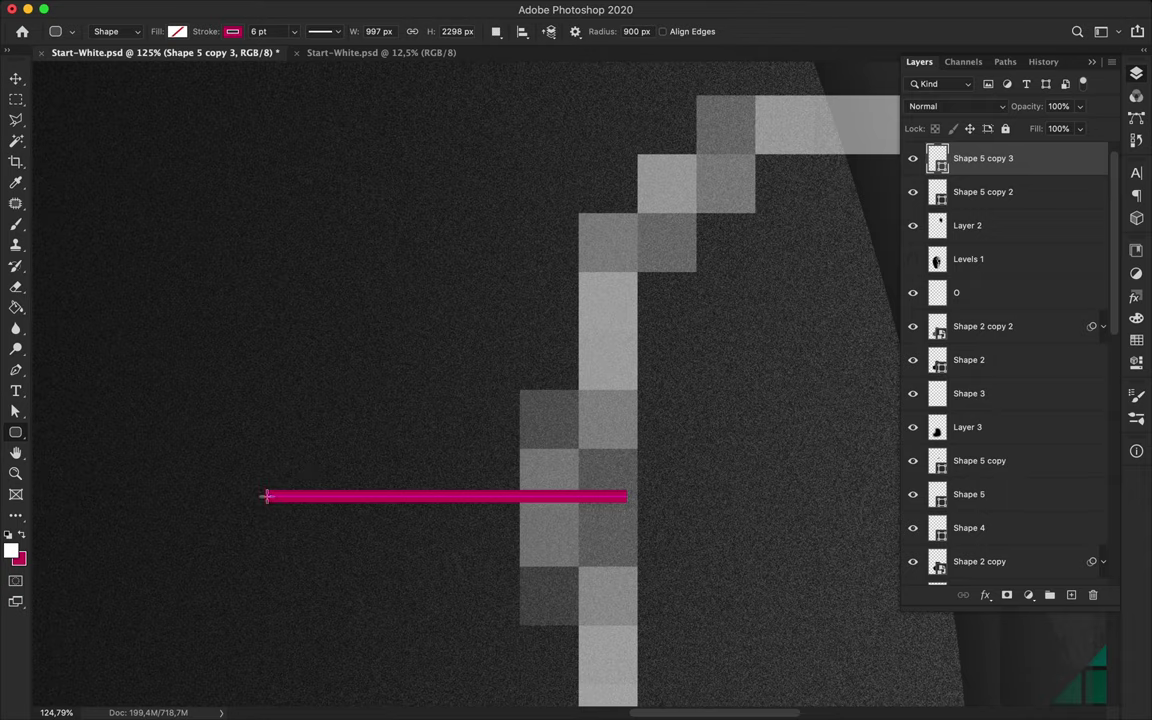
key(p)
scroll(396, 393, down, 3)
scroll(448, 427, down, 3)
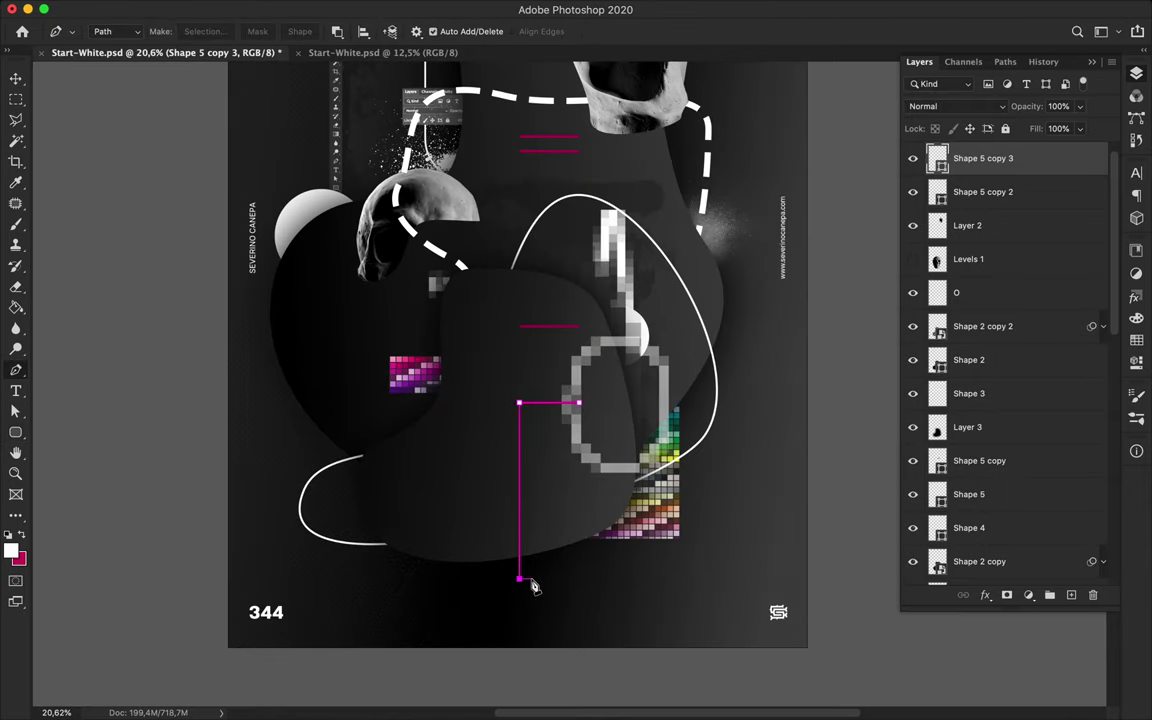
Turn the pen quadrilateral into a magenta-filled shape and rasterize it
click(113, 31)
click(110, 14)
click(177, 31)
click(76, 117)
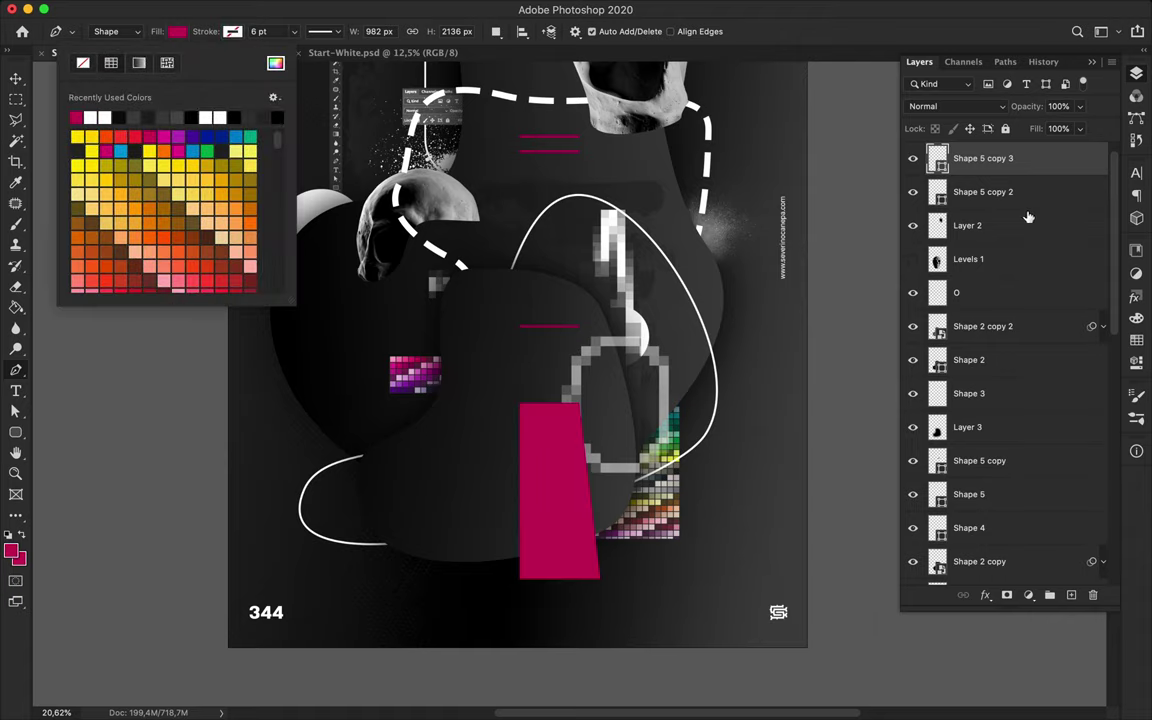
right_click(940, 160)
Trim the magenta bar's slanted right edge with a marquee selection and Delete
key(Escape)
key(m)
scroll(535, 437, up, 3)
scroll(535, 437, down, 5)
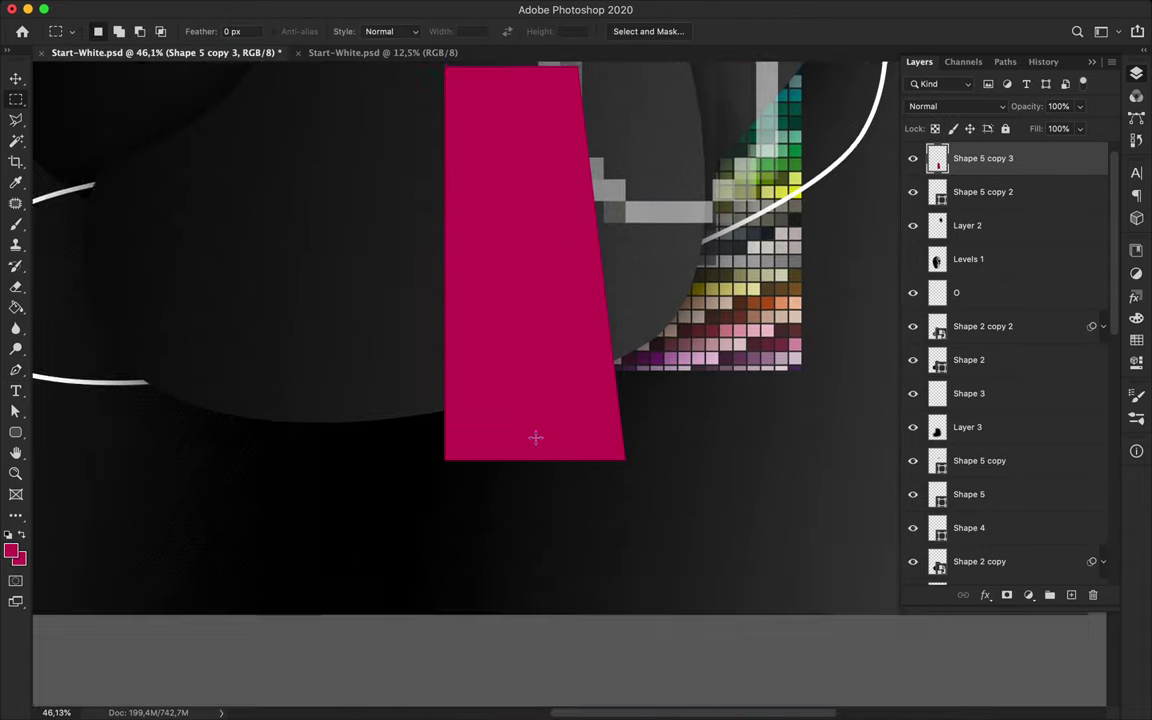
scroll(535, 437, up, 2)
drag(753, 74, 577, 581)
key(Delete)
key(v)
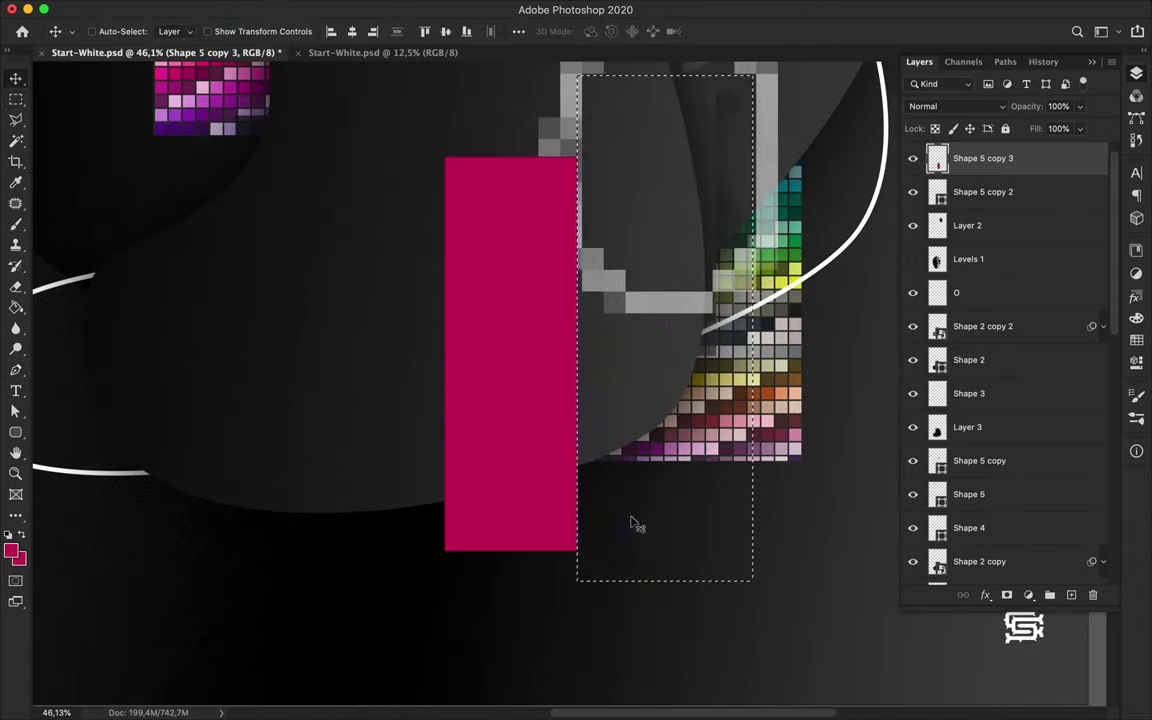
key(ctrl+d)
Move layer O beneath Layer 3 and shift the pixelated ring right and down
scroll(630, 514, down, 5)
key(v)
click(625, 358)
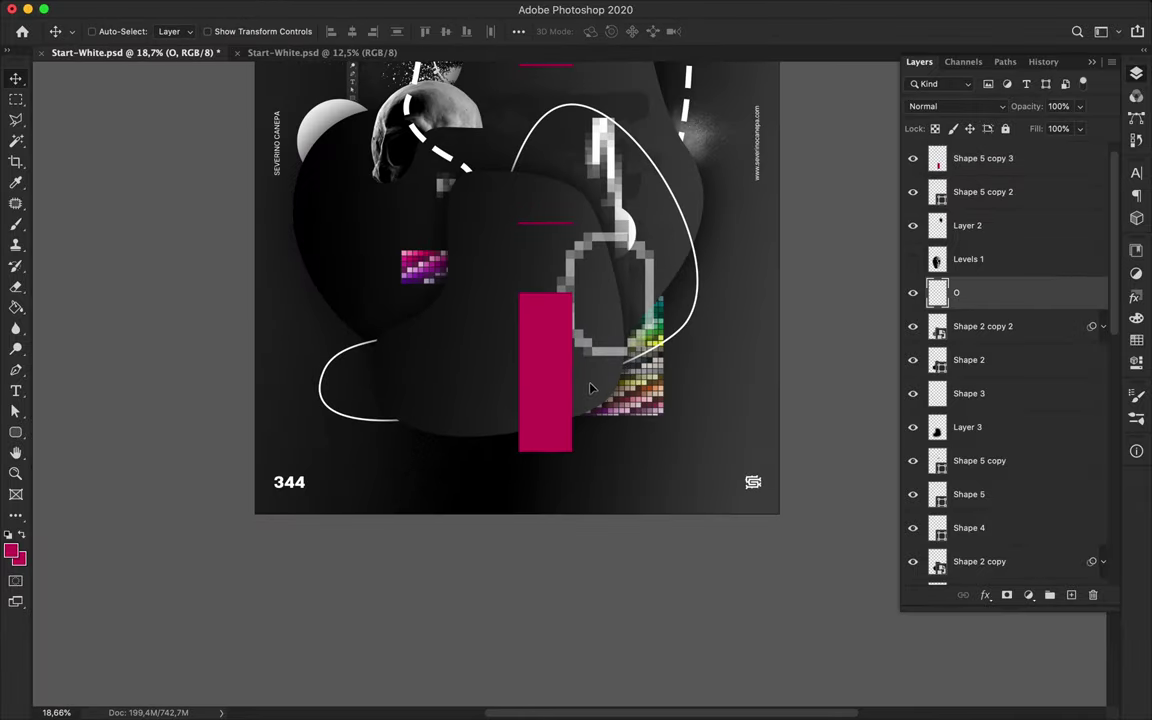
drag(673, 393, 662, 388)
drag(1012, 443, 1010, 447)
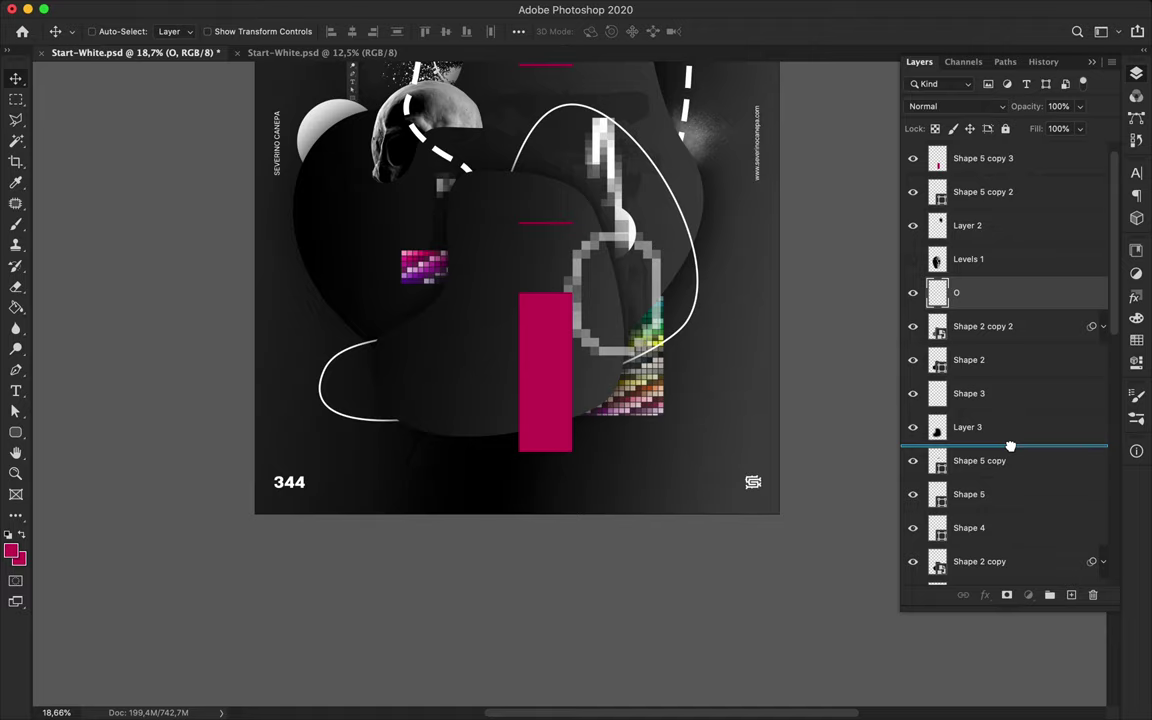
drag(1010, 446, 1010, 450)
drag(657, 291, 697, 311)
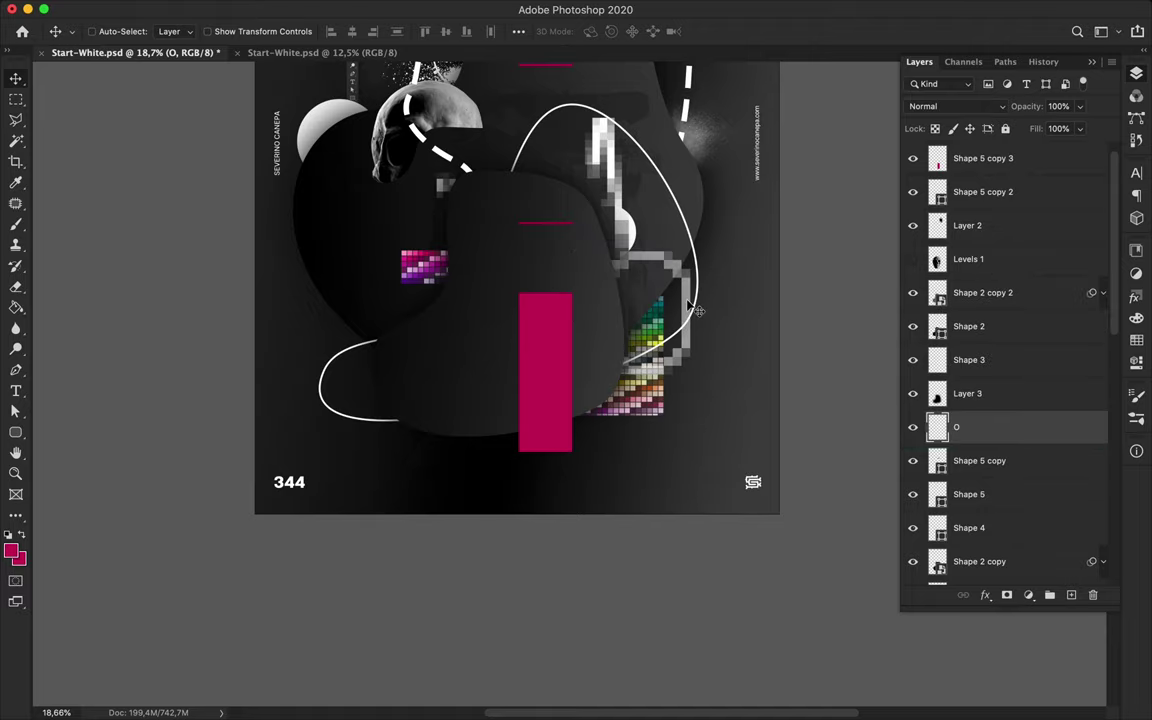
scroll(502, 317, up, 3)
Draw a curved fin shape with the Pen beside the magenta bar
key(p)
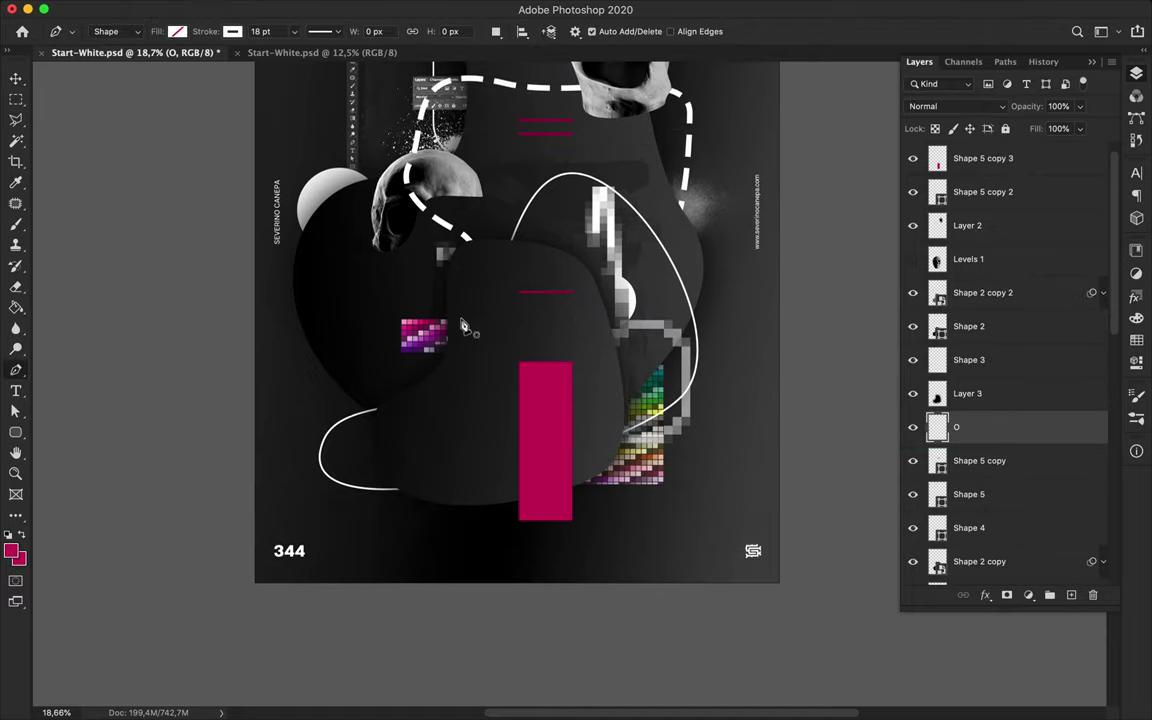
click(515, 349)
click(491, 398)
click(528, 417)
click(548, 347)
drag(573, 319, 584, 322)
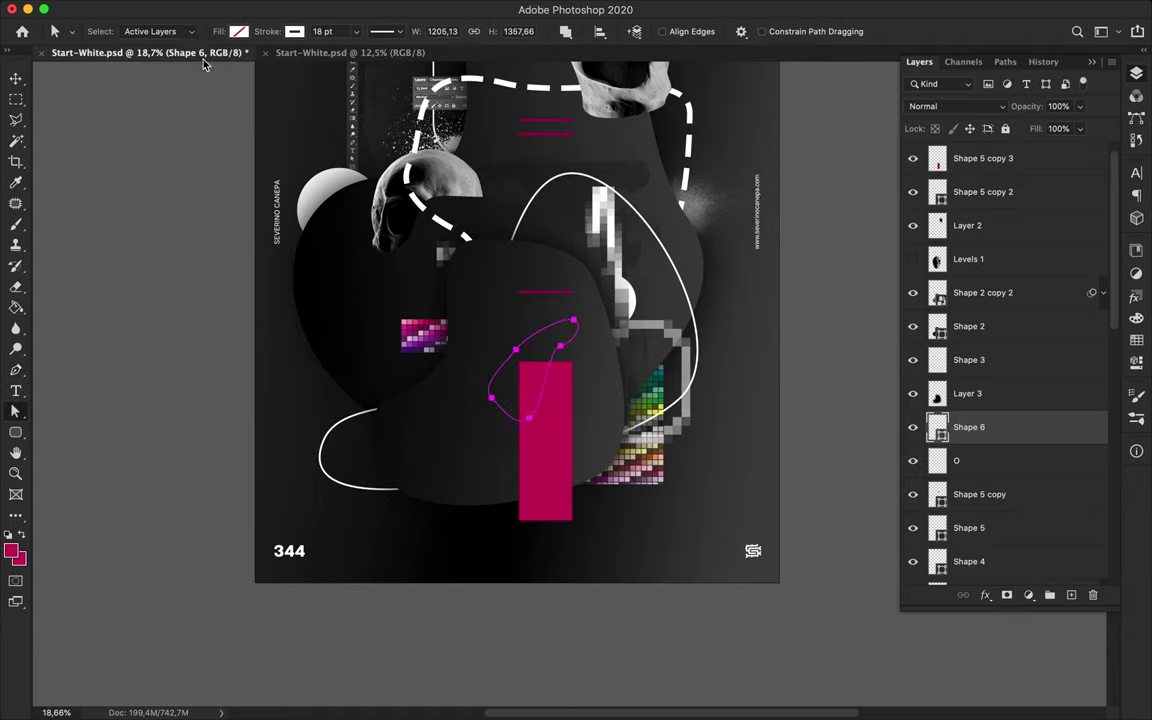
key(a)
Give Shape 6 a grey gradient fill and move it to the top of the stack
click(238, 31)
click(242, 35)
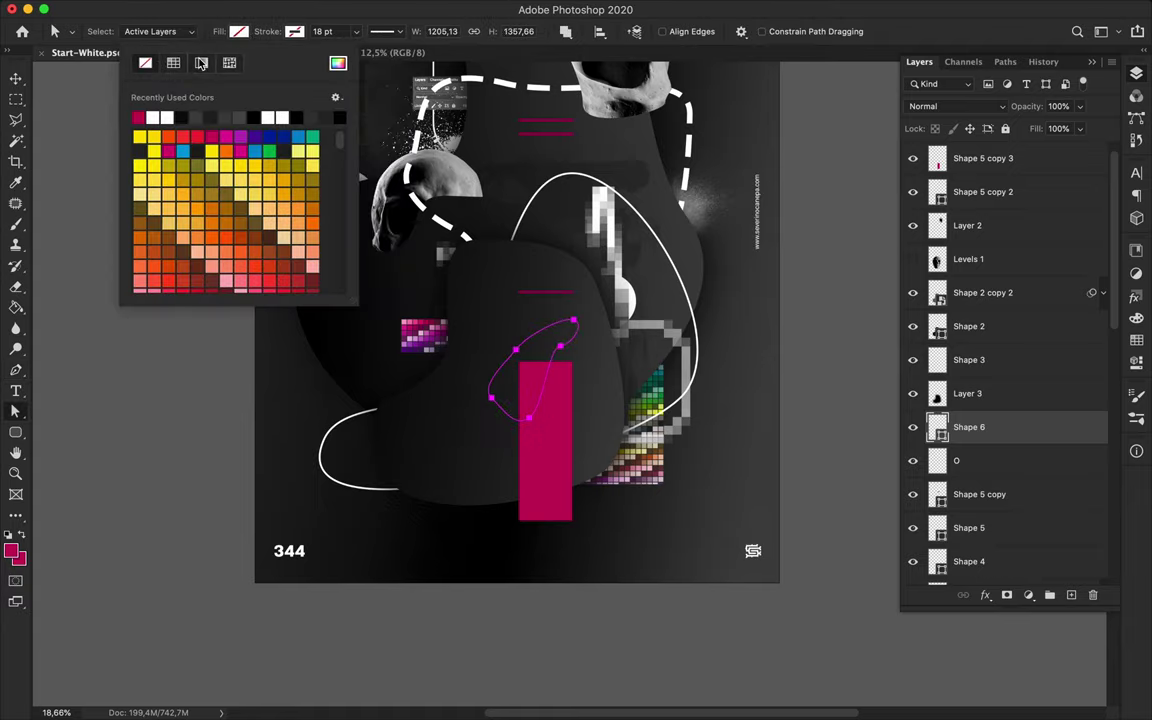
click(201, 62)
click(1021, 427)
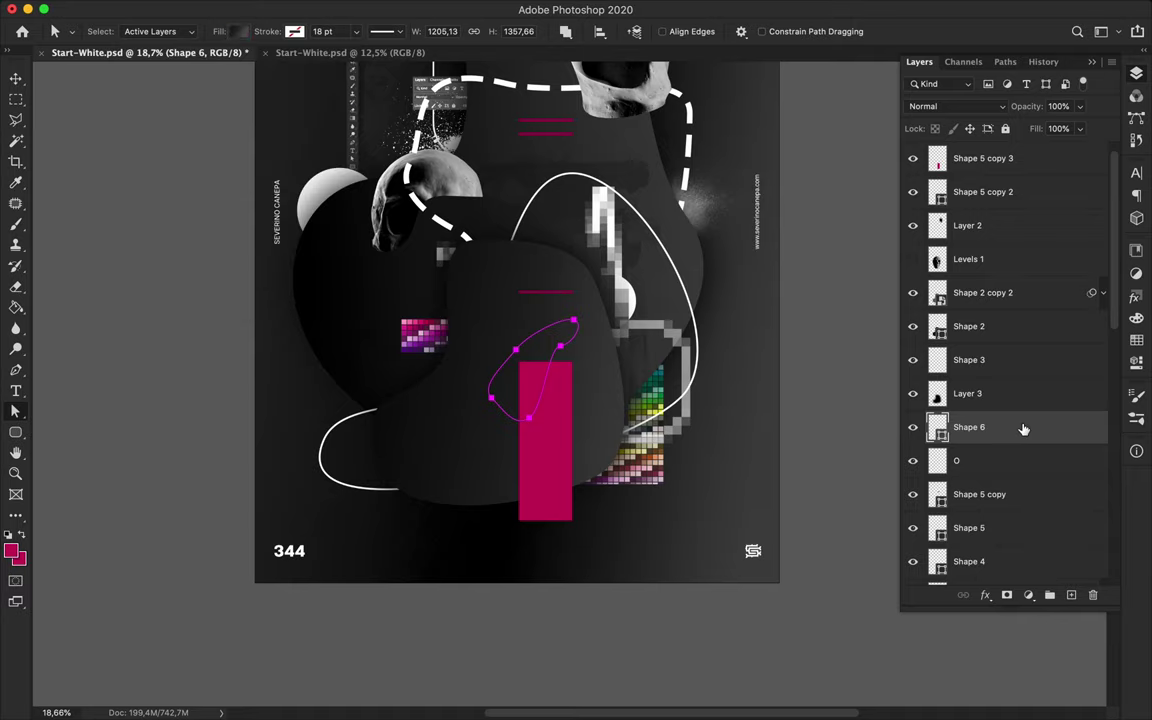
drag(1021, 427, 1010, 165)
key(v)
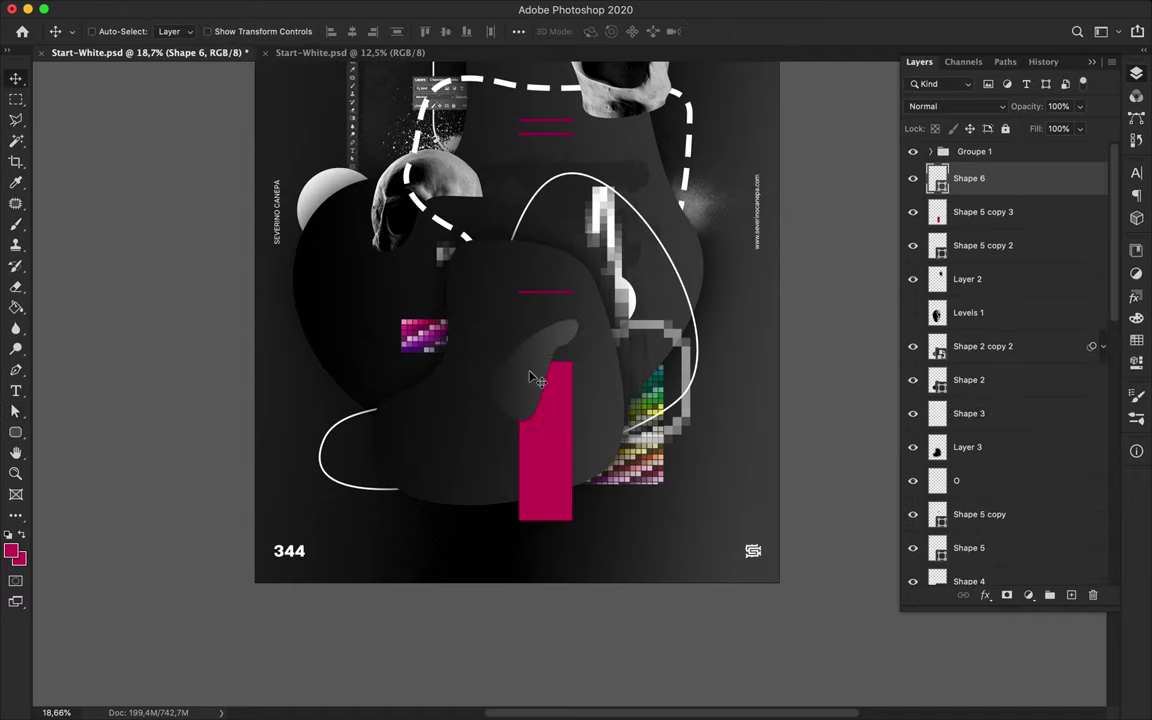
key(a)
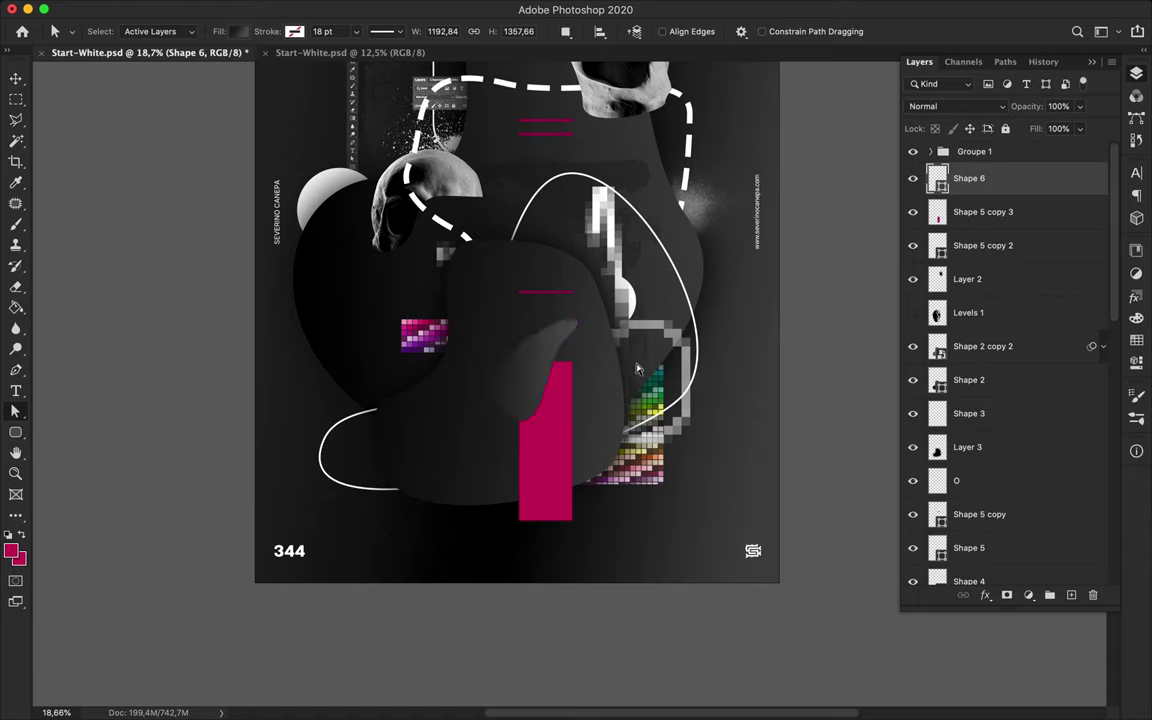
key(v)
scroll(540, 380, up, 5)
Fill Shape 6's outline with black on a new layer above it
key(ctrl+shift+alt+n)
ctrl+click(936, 210)
key(b)
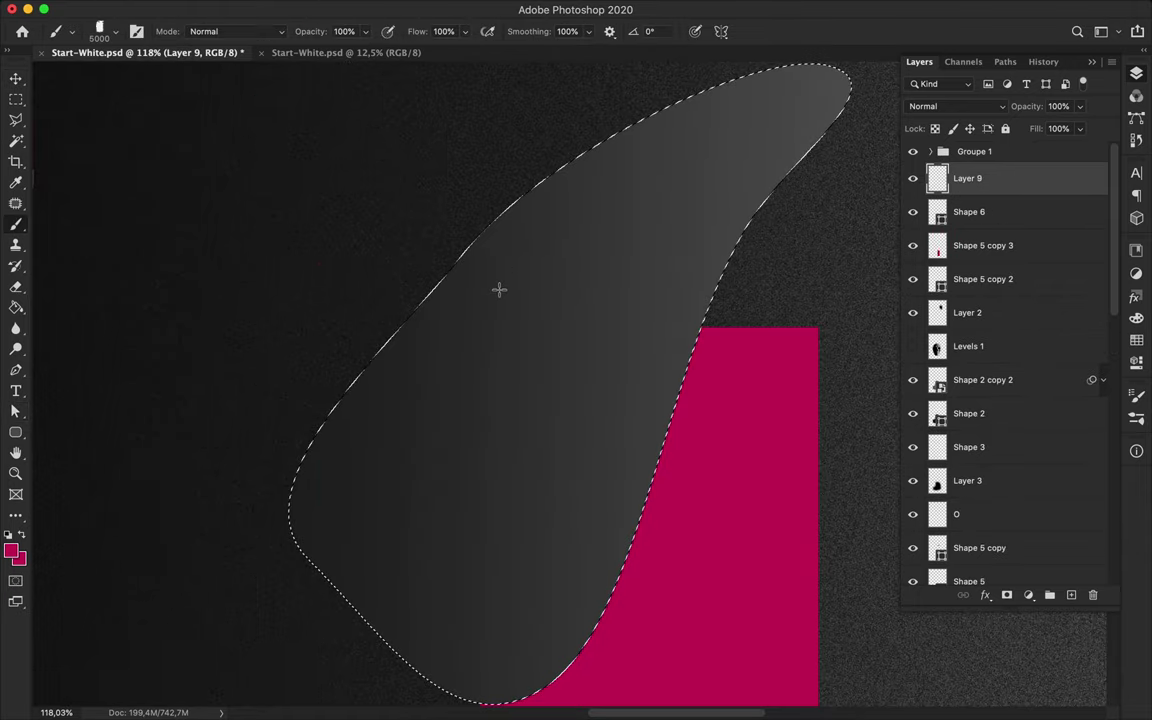
right_click(242, 249)
click(533, 235)
click(519, 429)
key(ctrl+z)
key(d)
key(alt+BackSpace)
key(m)
key(ctrl+d)
Gaussian-blur the black fill and move Layer 9 beneath Shape 6 as a soft shadow
click(370, 8)
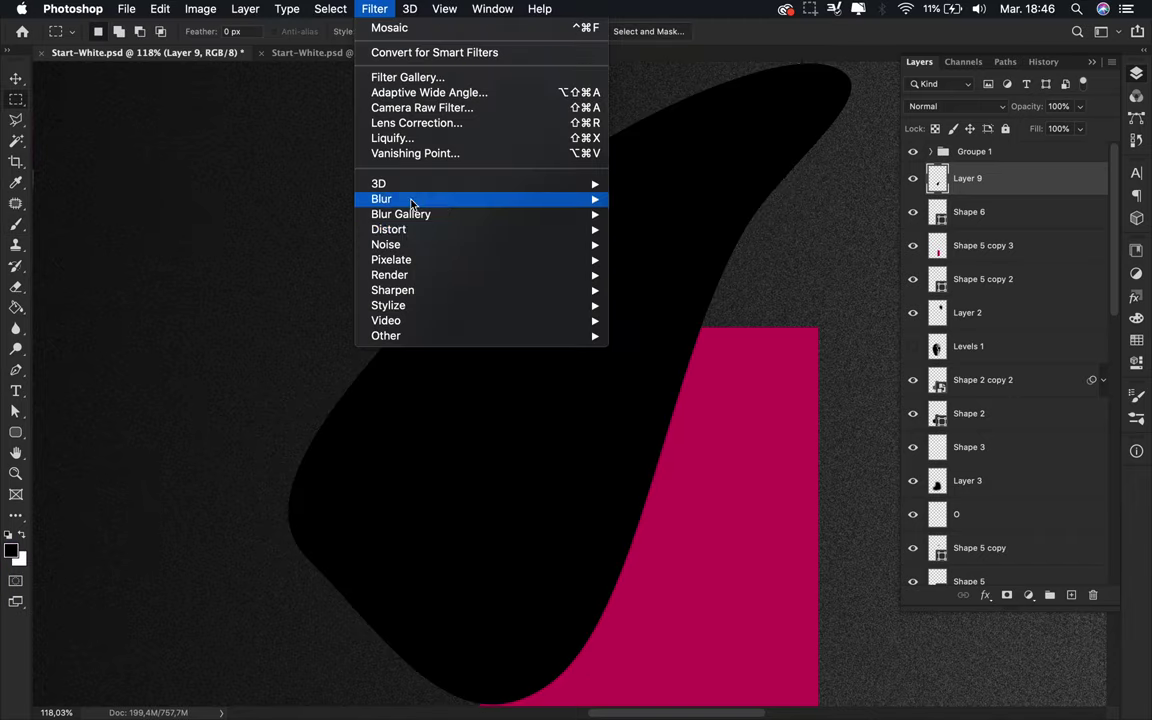
click(676, 260)
key(Return)
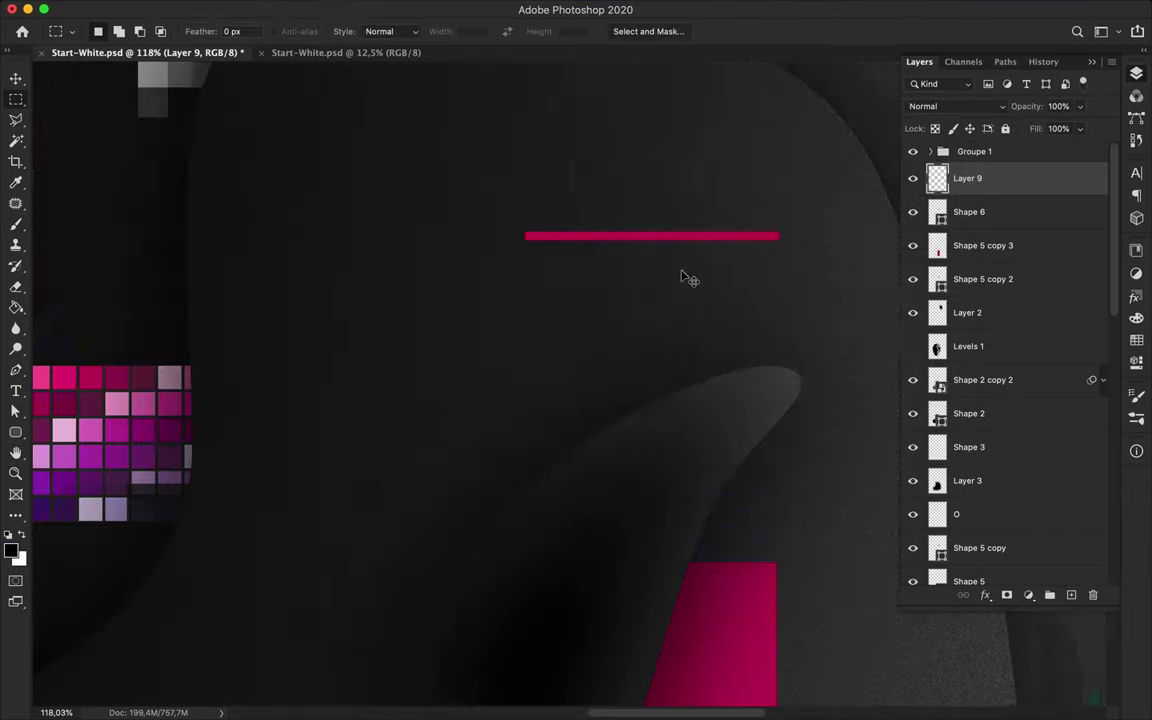
key(ctrl+0)
mouse_move(985, 188)
mouse_down()
mouse_move(988, 272)
mouse_move(988, 221)
mouse_up()
scroll(582, 586, up, 2)
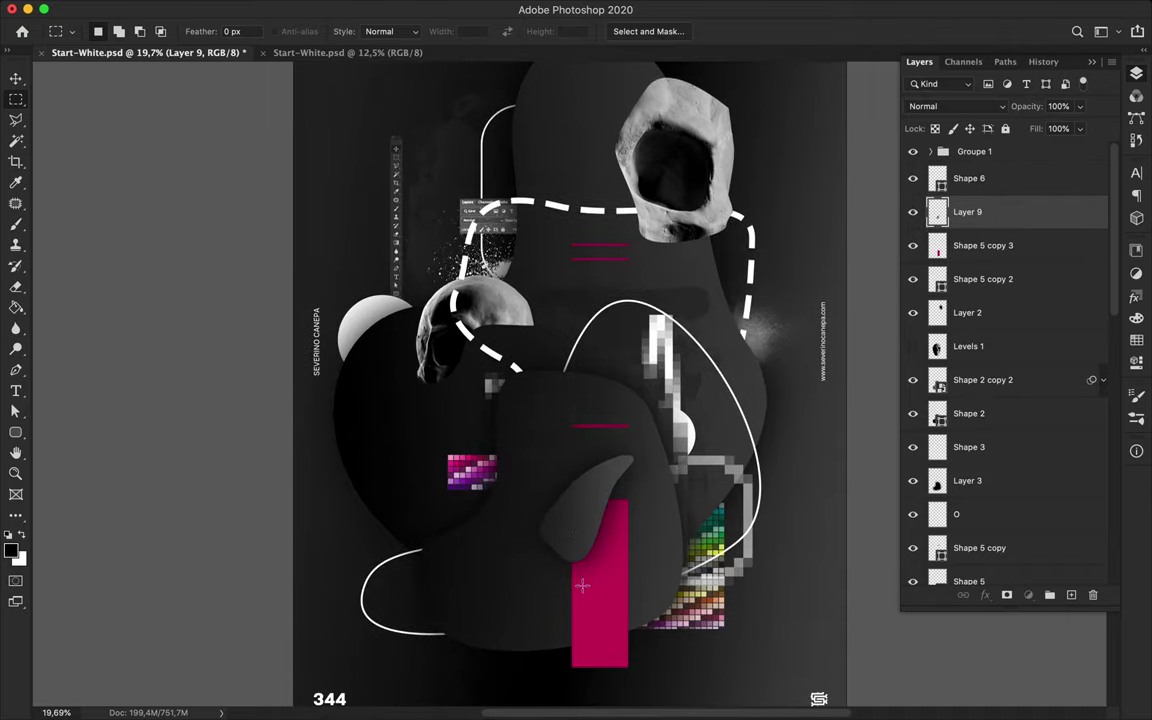
key(b)
click(115, 31)
On a new layer, spray one sampled magenta T9 Dirty Sprays dab above the magenta bar
scroll(103, 300, down, 10)
scroll(103, 280, down, 10)
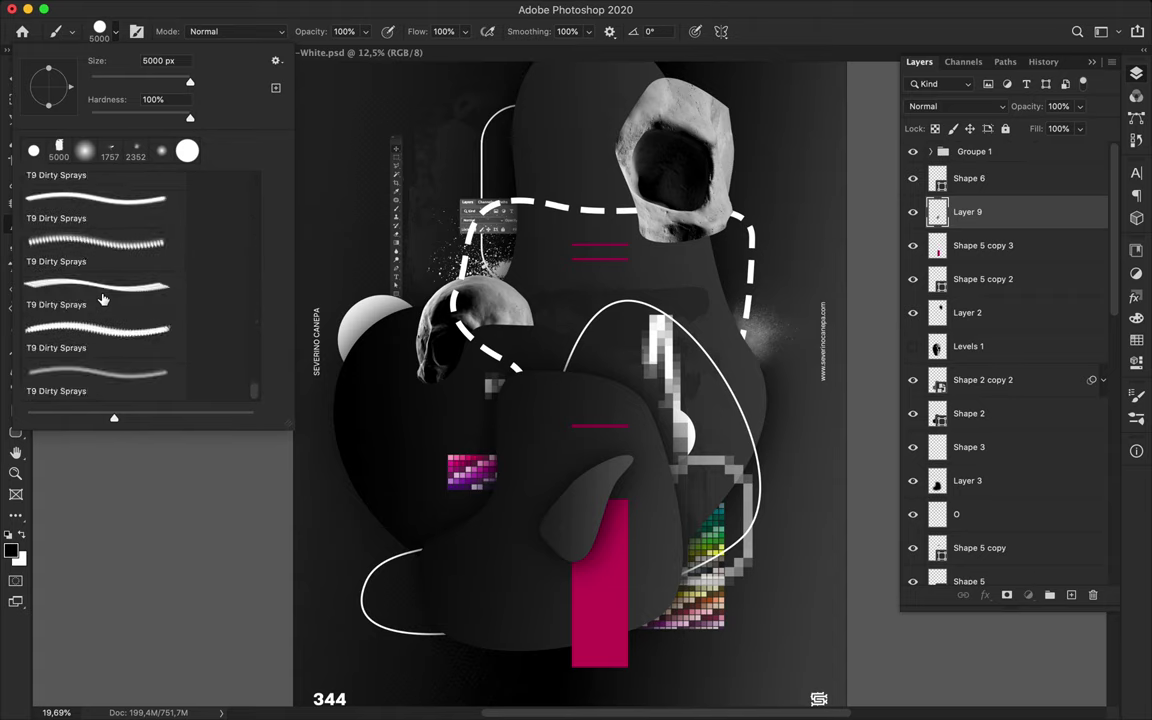
scroll(102, 211, down, 3)
drag(580, 480, 498, 422)
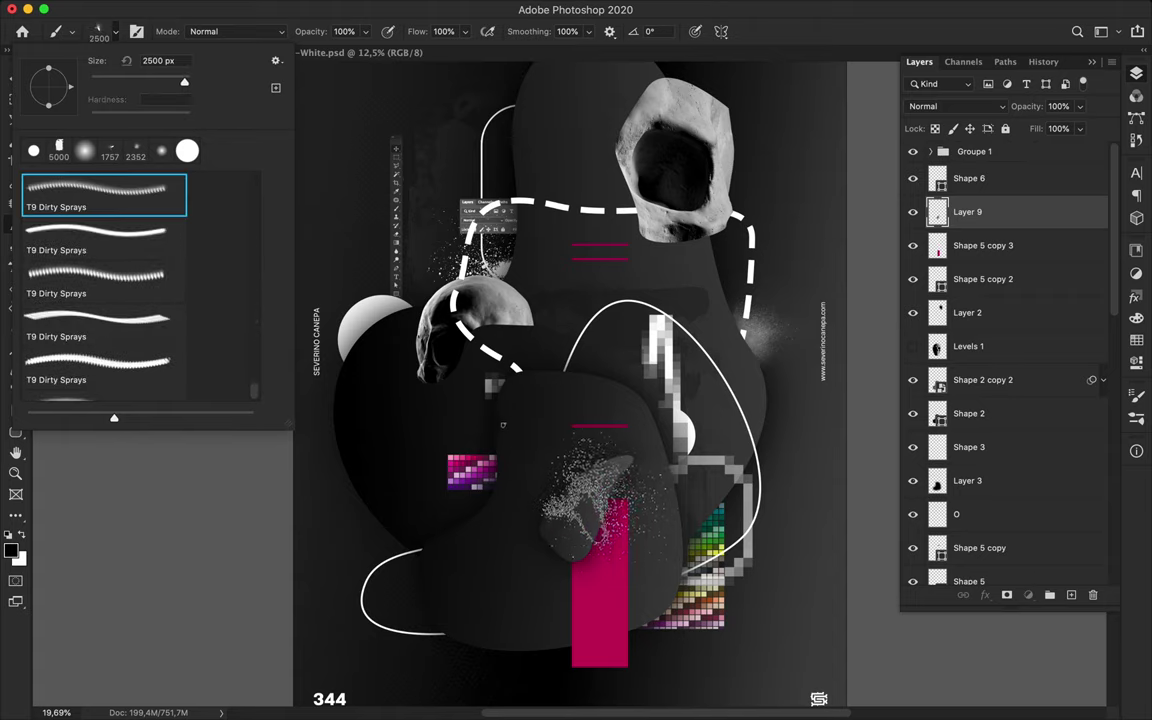
key(ctrl+z)
key(ctrl+shift+alt+n)
key(i)
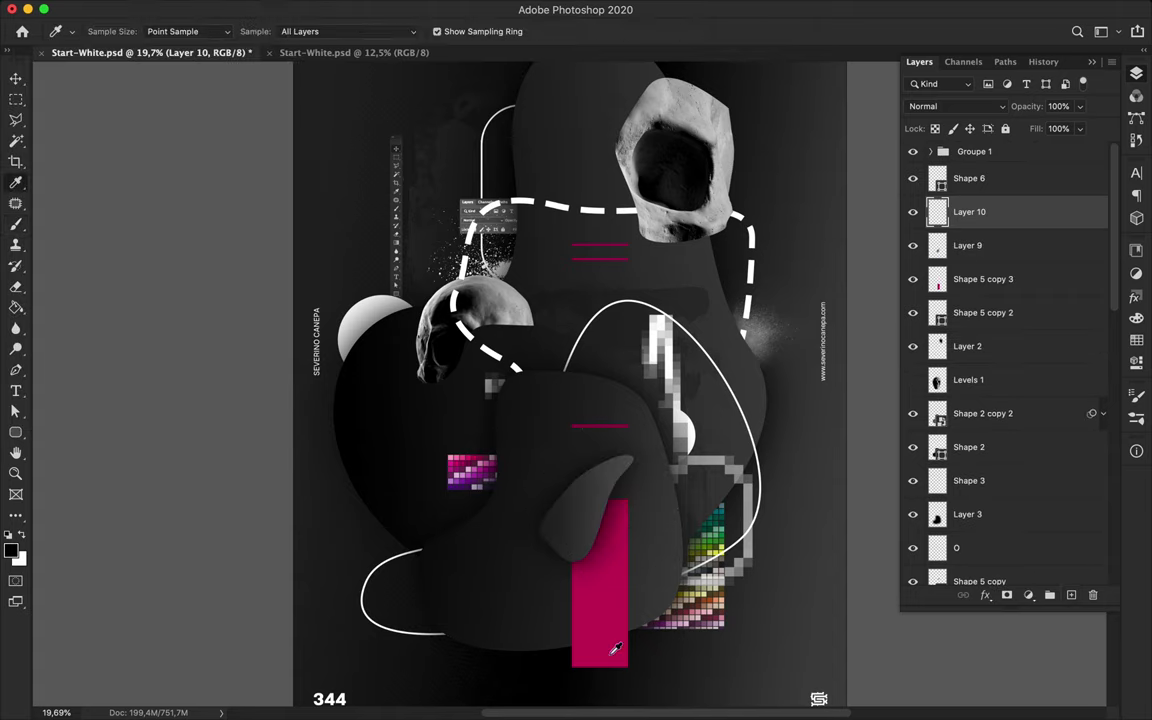
key(b)
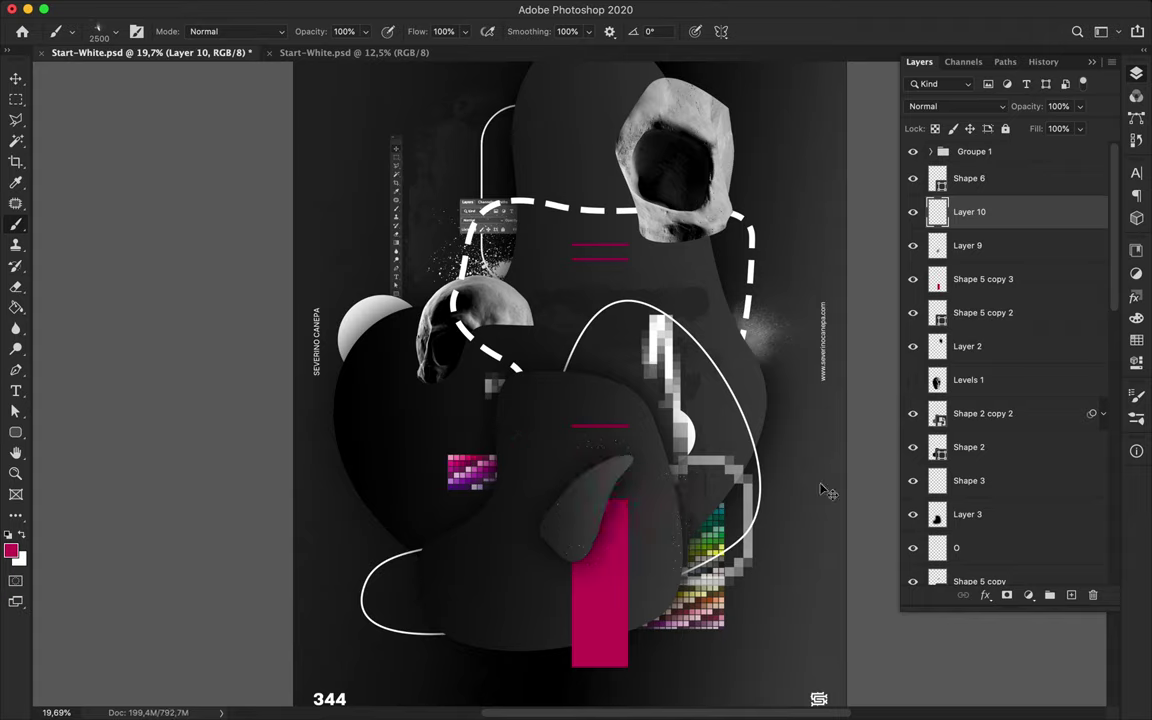
click(638, 485)
Move Layer 10 below Layer 9 and rotate the magenta spray about 25°
key(v)
drag(969, 212, 969, 262)
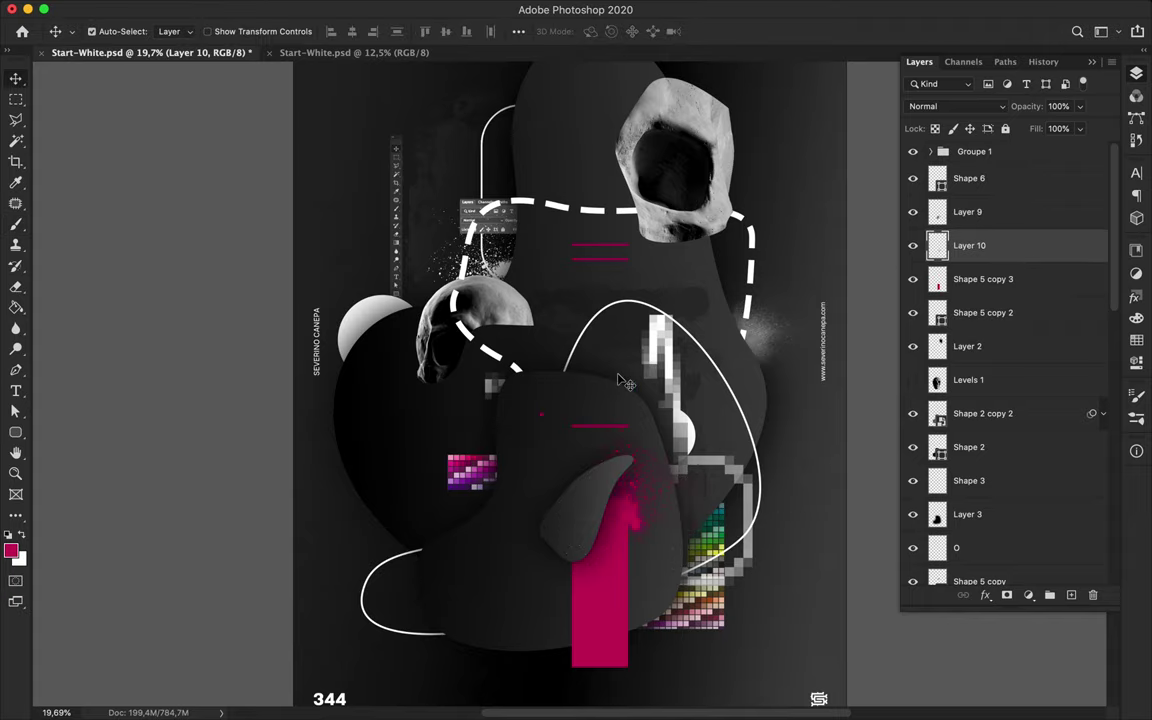
key(ctrl+t)
mouse_move(541, 372)
mouse_down()
mouse_move(628, 458)
mouse_move(665, 468)
mouse_up()
key(Return)
Switch to the Eraser, select the Shape 5 copy 3 layer, and save the document
scroll(591, 406, up, 5)
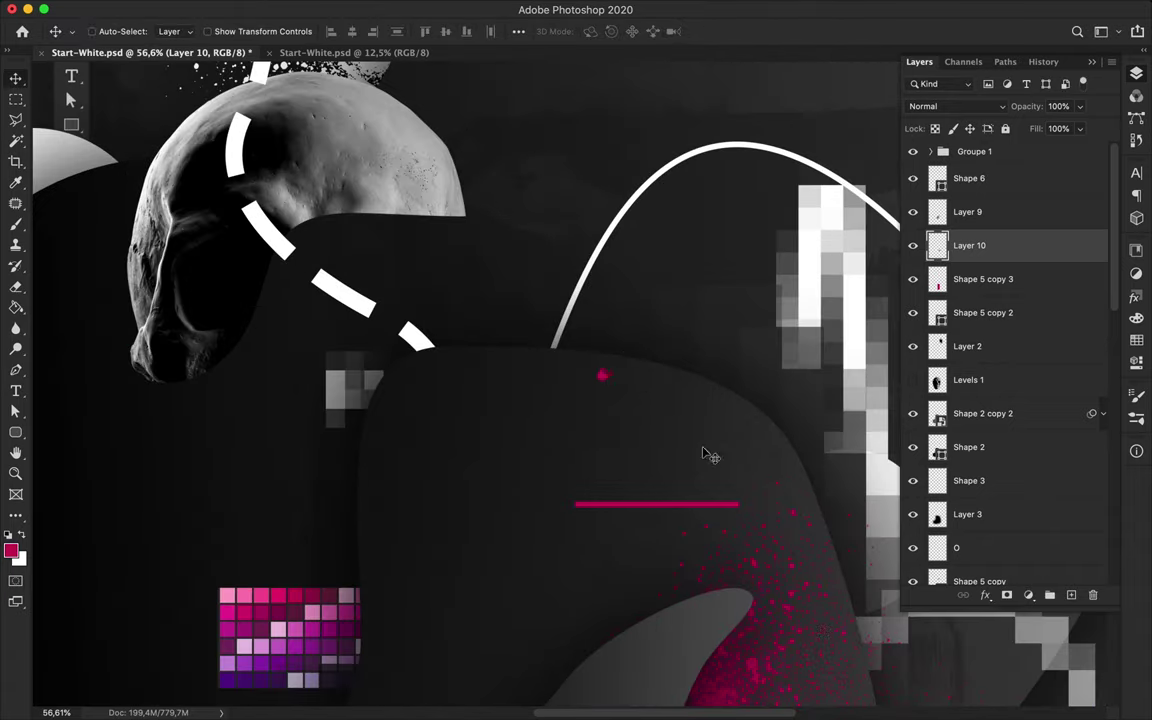
key(e)
scroll(599, 365, right, 5)
scroll(550, 378, down, 4)
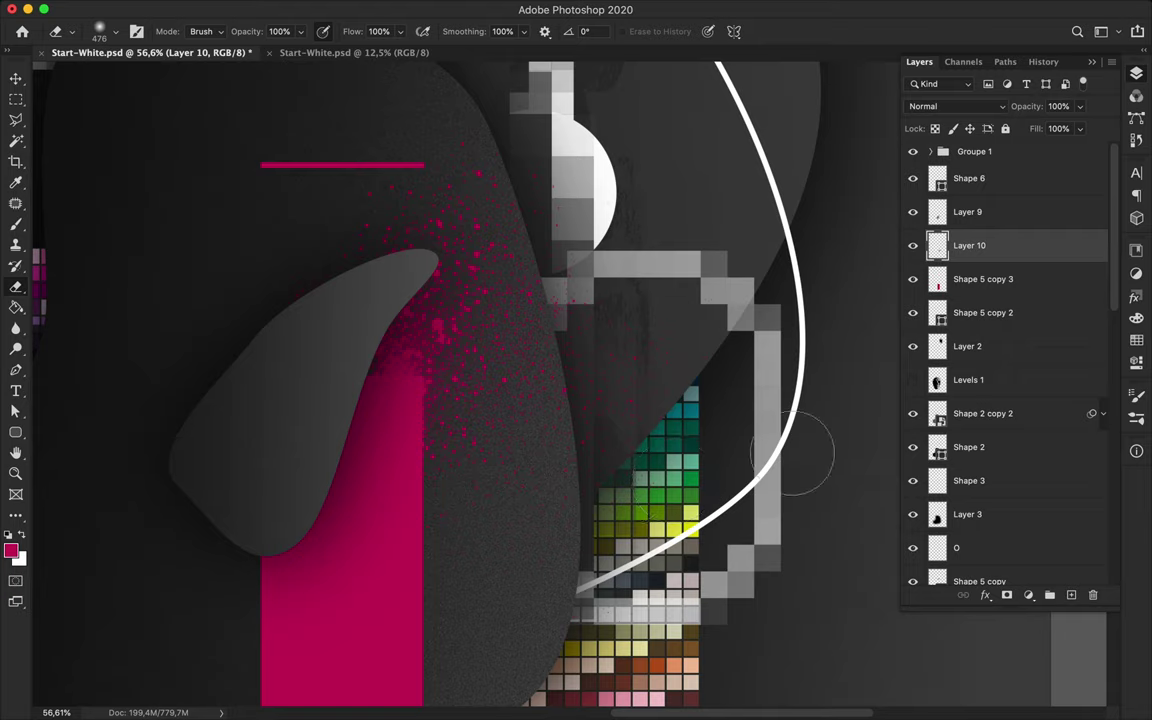
click(1015, 284)
key(ctrl+s)
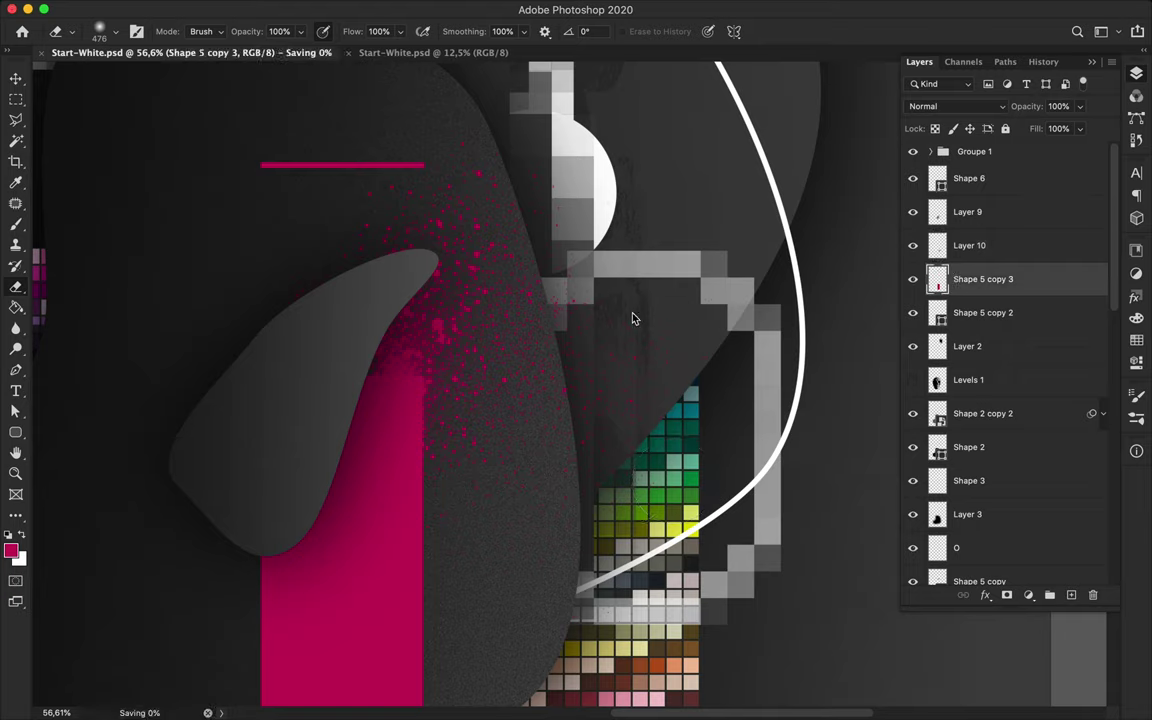
Duplicate the toolbar strip upward, stack it between Shape 2 and Shape 3, and rotate it across the upper blob
key(ctrl+0)
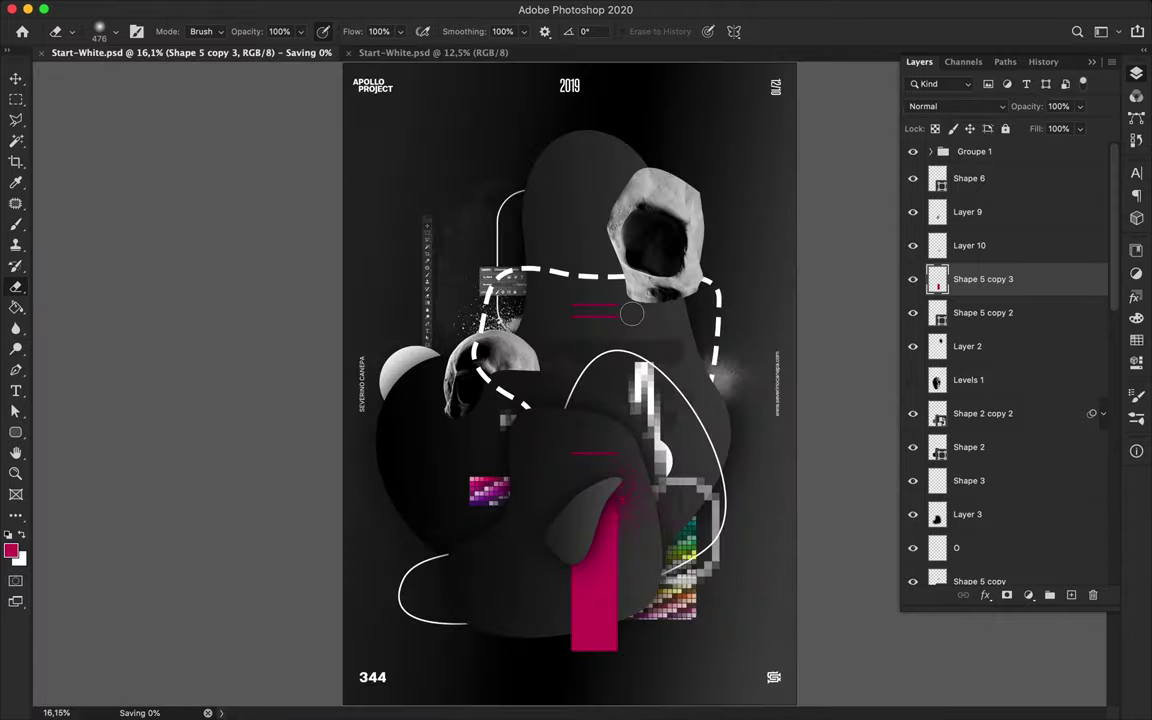
key(v)
click(431, 319)
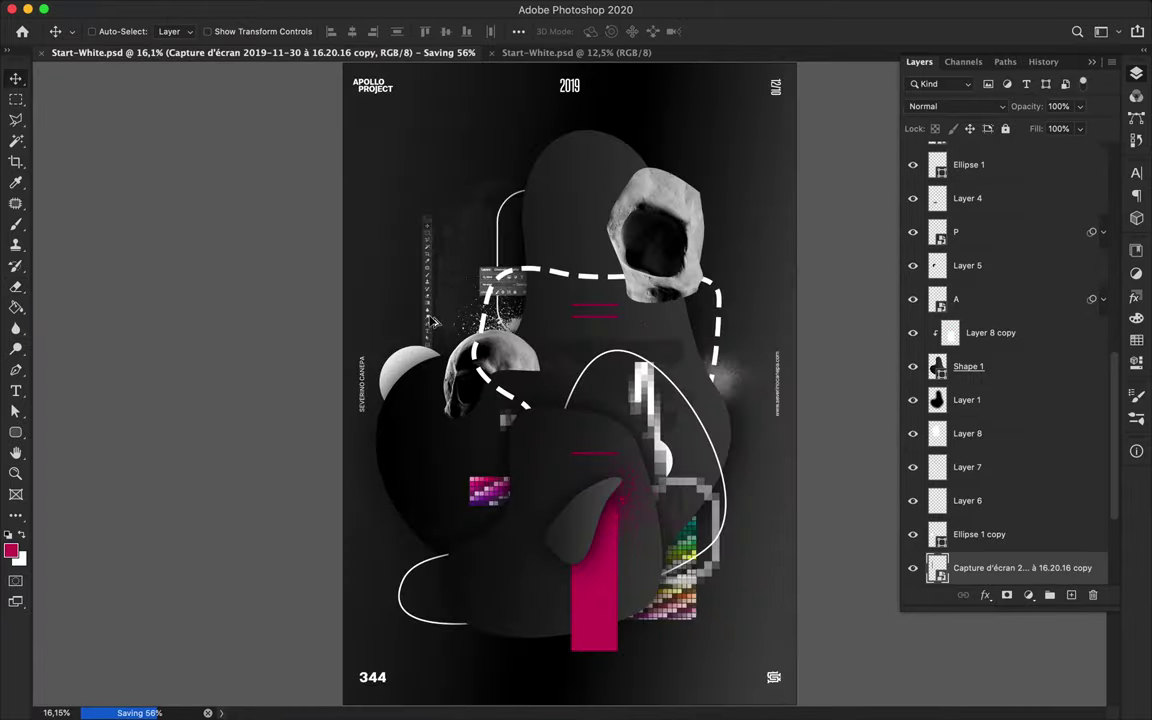
drag(557, 221, 705, 121)
drag(1000, 567, 1013, 205)
key(ctrl+t)
drag(673, 239, 740, 121)
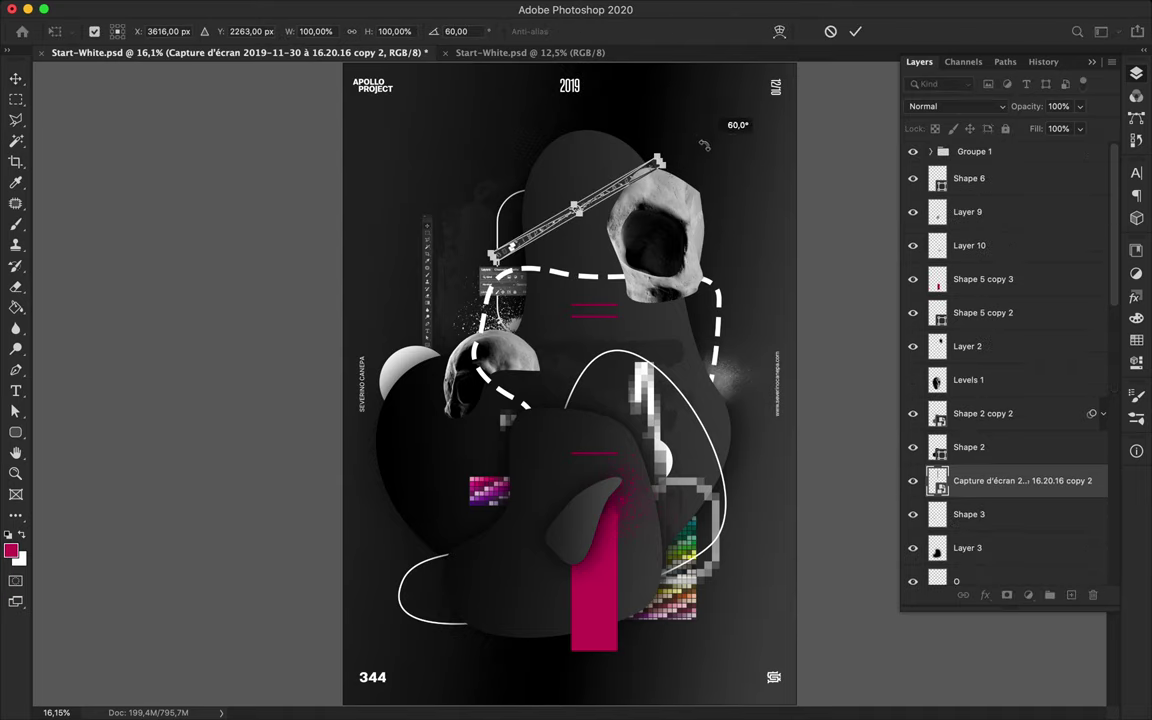
key(Return)
Duplicate the strip toward the lower left and rotate the left-side strip
mouse_move(591, 185)
mouse_down()
mouse_move(522, 555)
mouse_move(474, 566)
mouse_up()
key(ctrl+t)
key(Return)
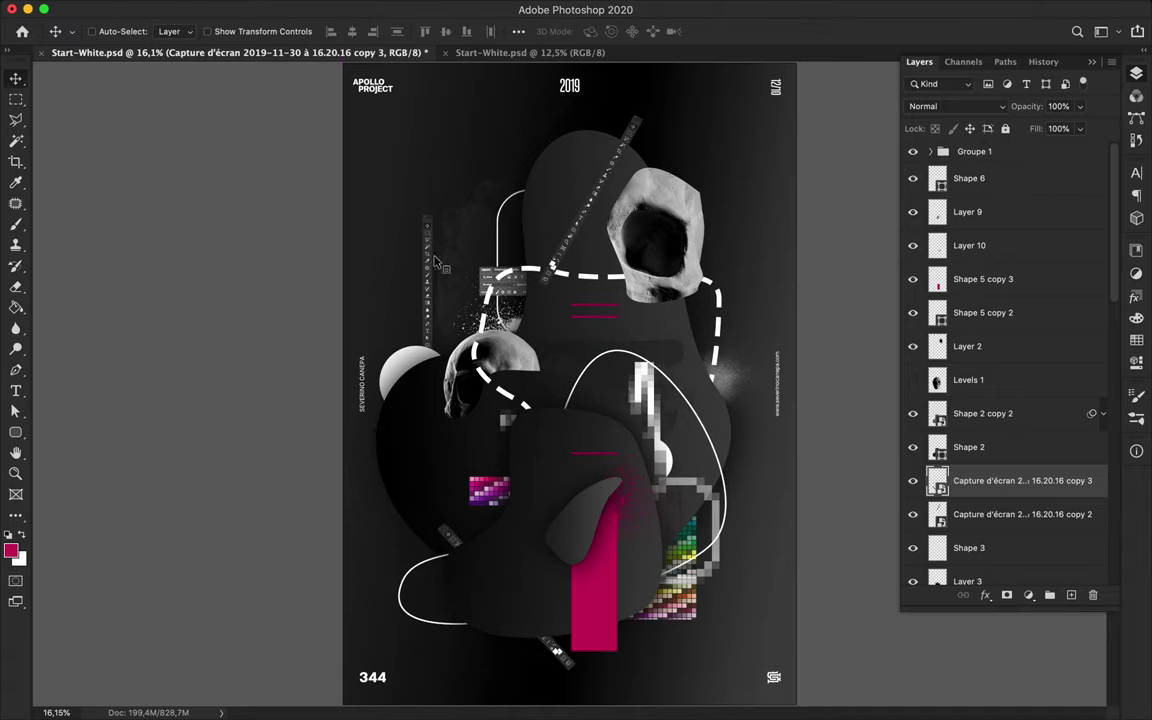
click(393, 295)
key(ctrl+t)
key(Return)
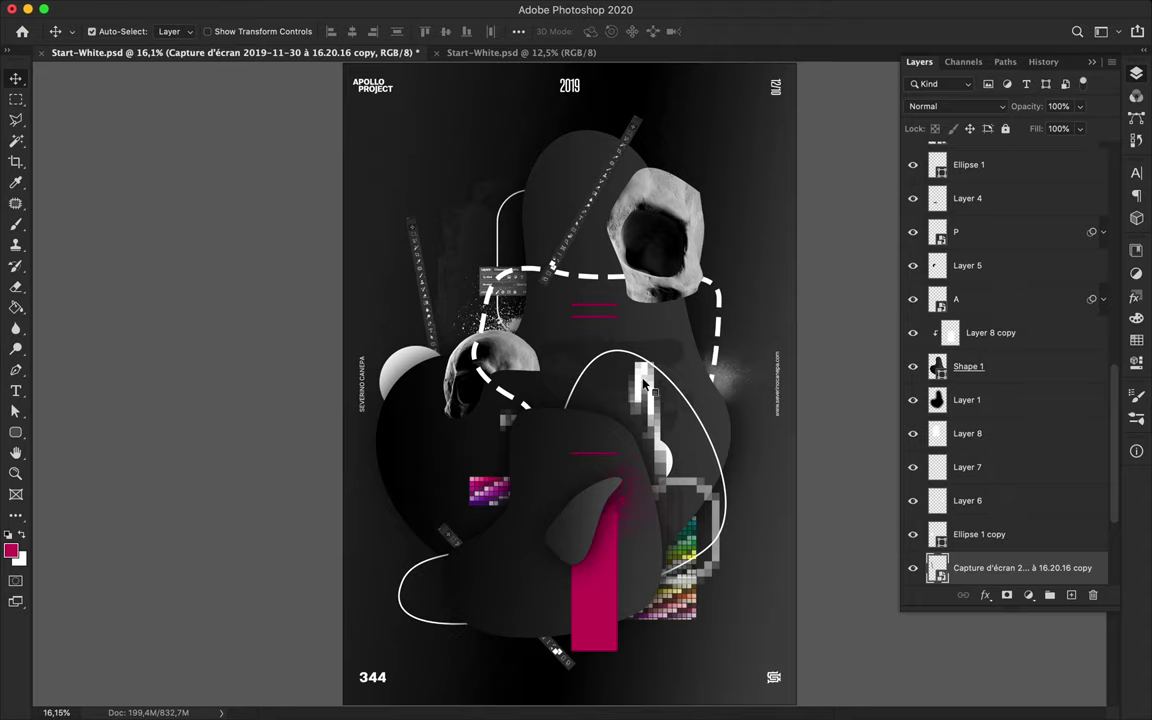
Add a white Semibold "3" text near the top left of the poster
key(t)
click(390, 148)
text(3)
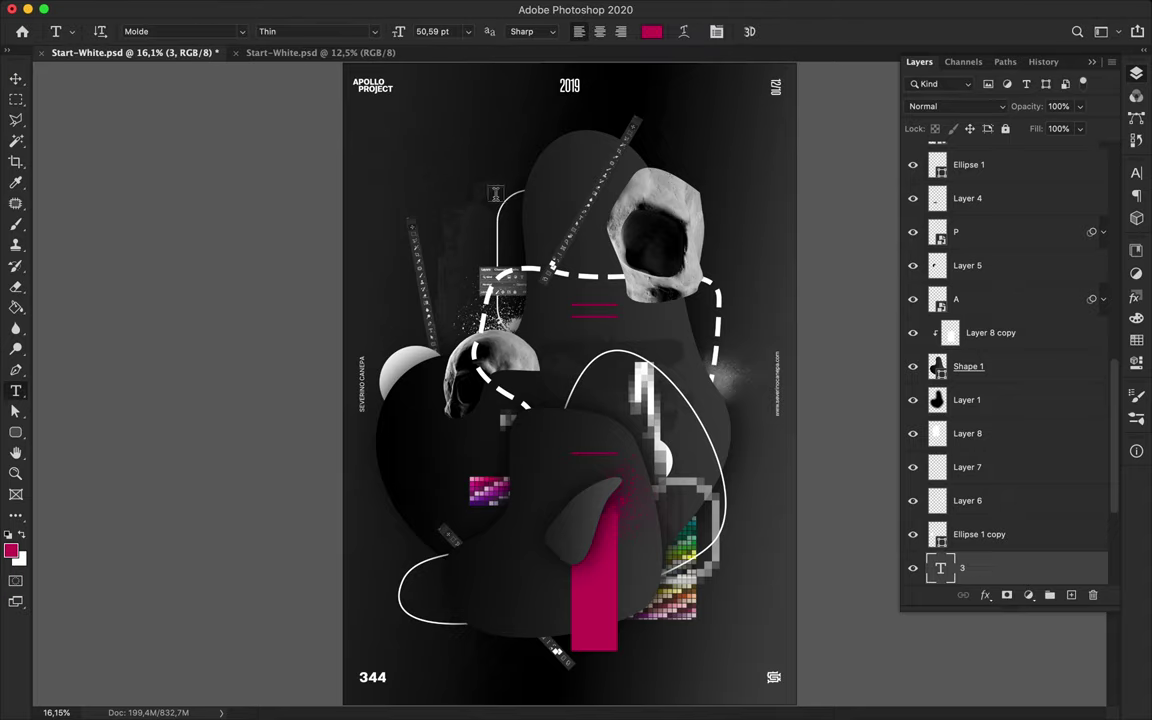
click(651, 31)
click(634, 379)
click(958, 340)
click(716, 31)
click(1000, 180)
scroll(1073, 290, down, 3)
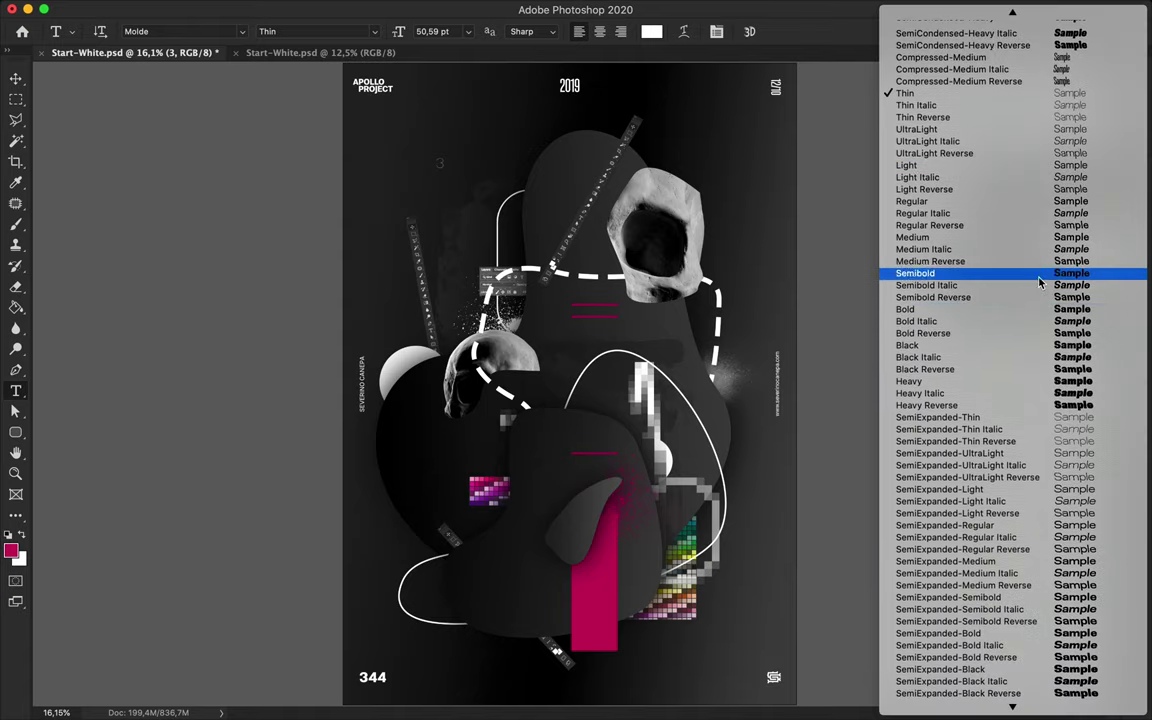
click(969, 273)
Enlarge the 3 to about 164 pt, apply Mosaic at cell size 101, and shift it right
key(ctrl+t)
drag(447, 176, 478, 232)
key(Return)
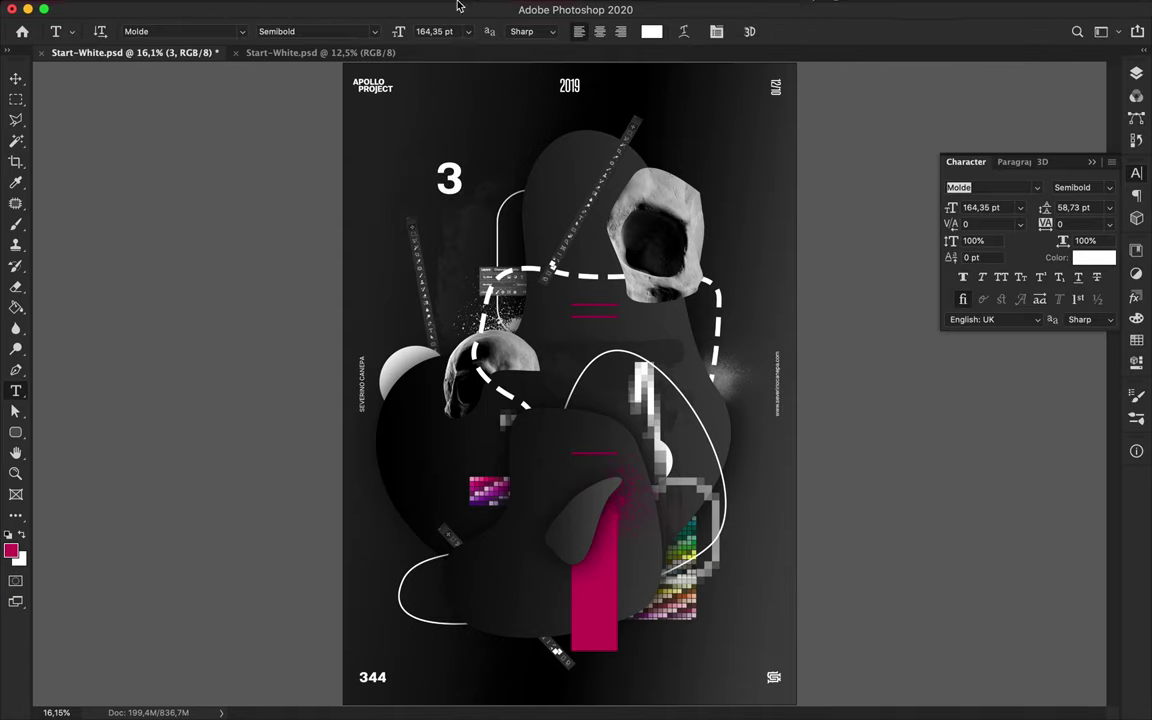
click(374, 8)
click(648, 335)
click(690, 247)
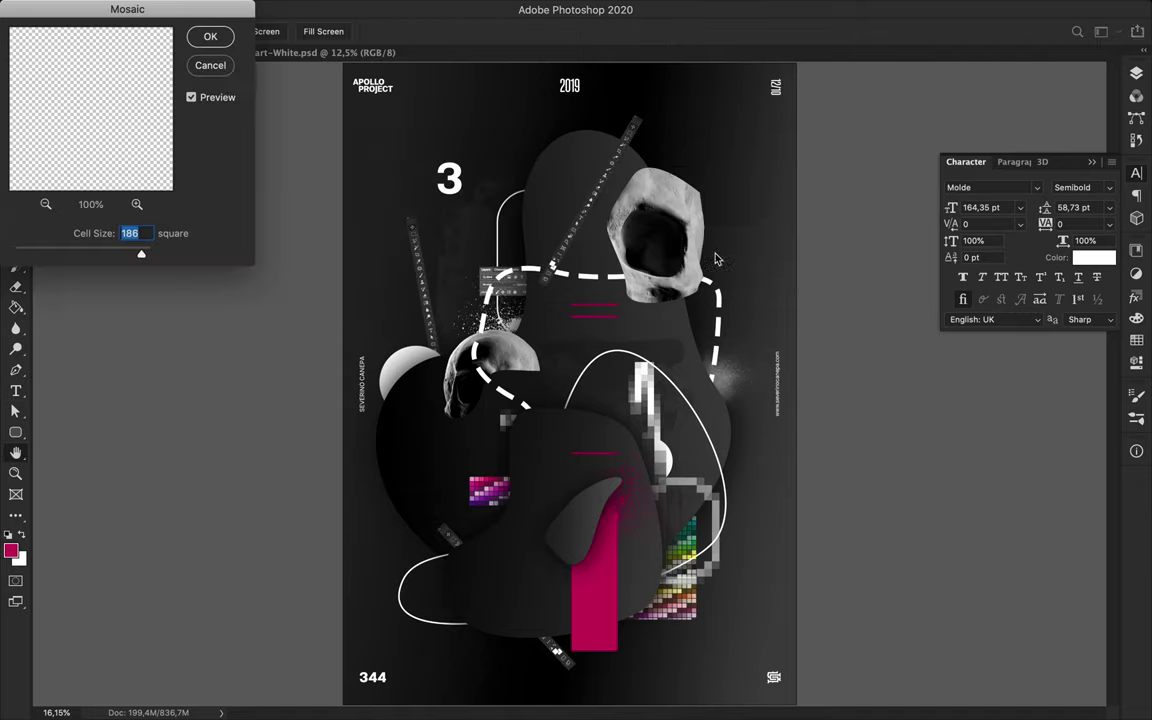
drag(143, 259, 90, 257)
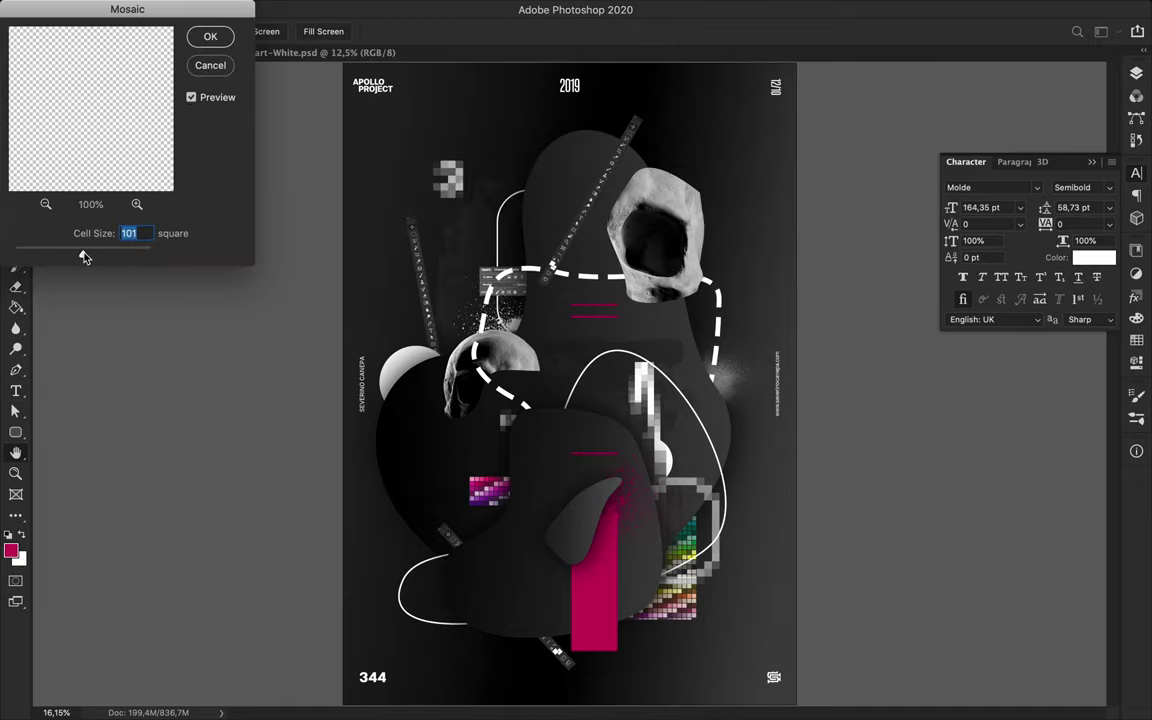
click(210, 36)
key(v)
drag(498, 345, 538, 345)
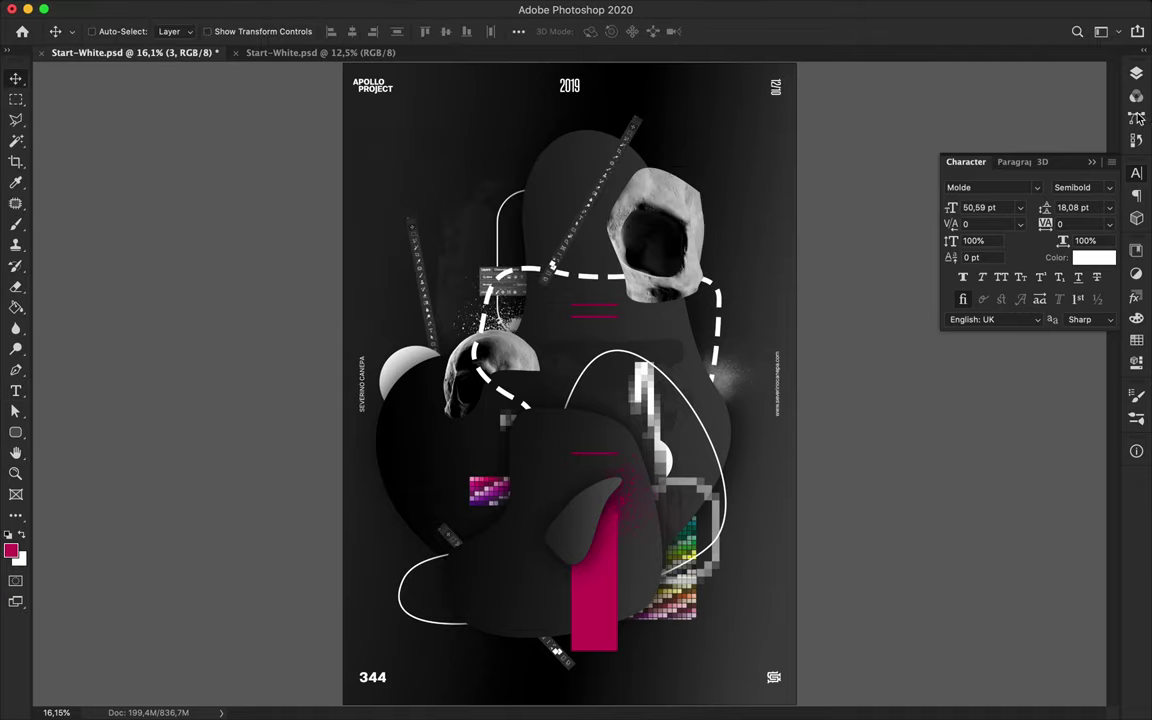
click(1136, 73)
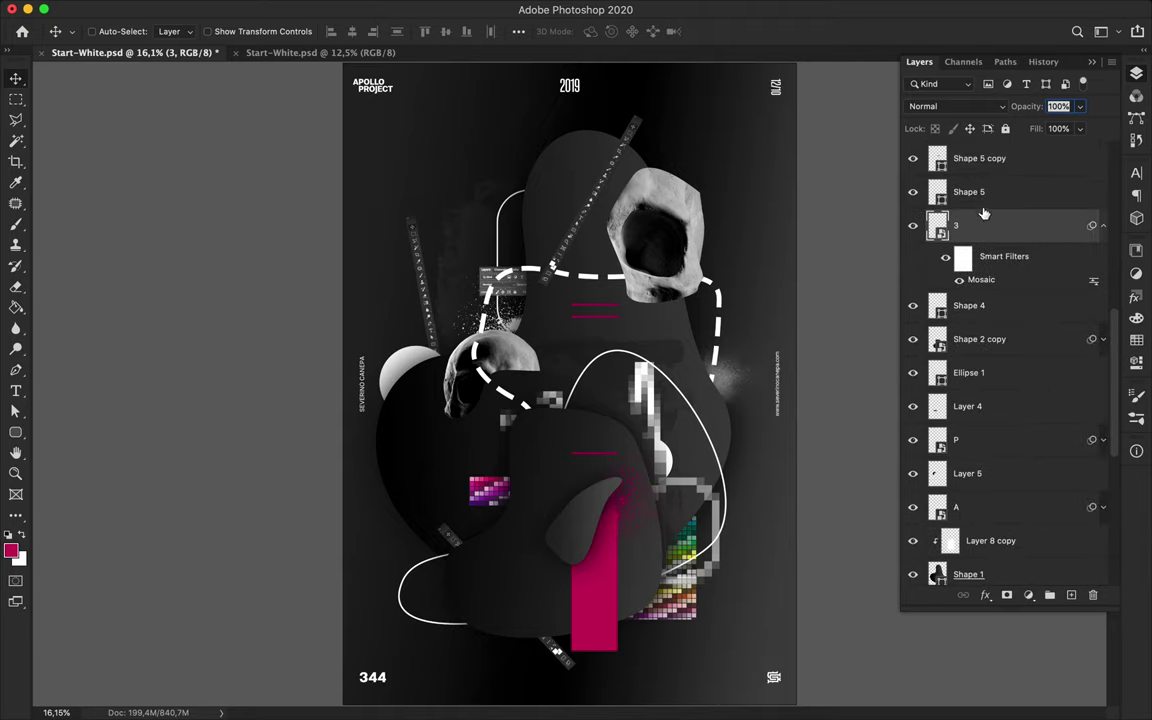
Place layer 3 below Levels 1 and lower the grey pixelated 3 toward the poster centre
mouse_move(997, 300)
mouse_down()
mouse_move(1042, 128)
mouse_move(1035, 180)
mouse_up()
drag(557, 406, 557, 458)
click(803, 10)
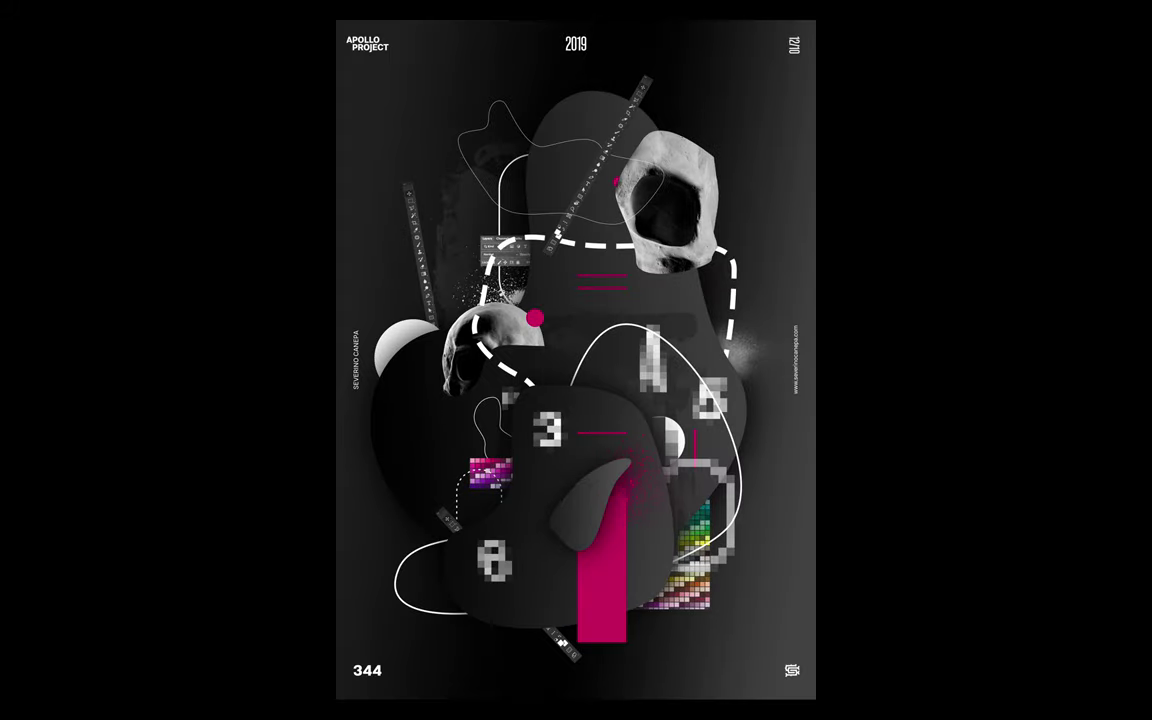